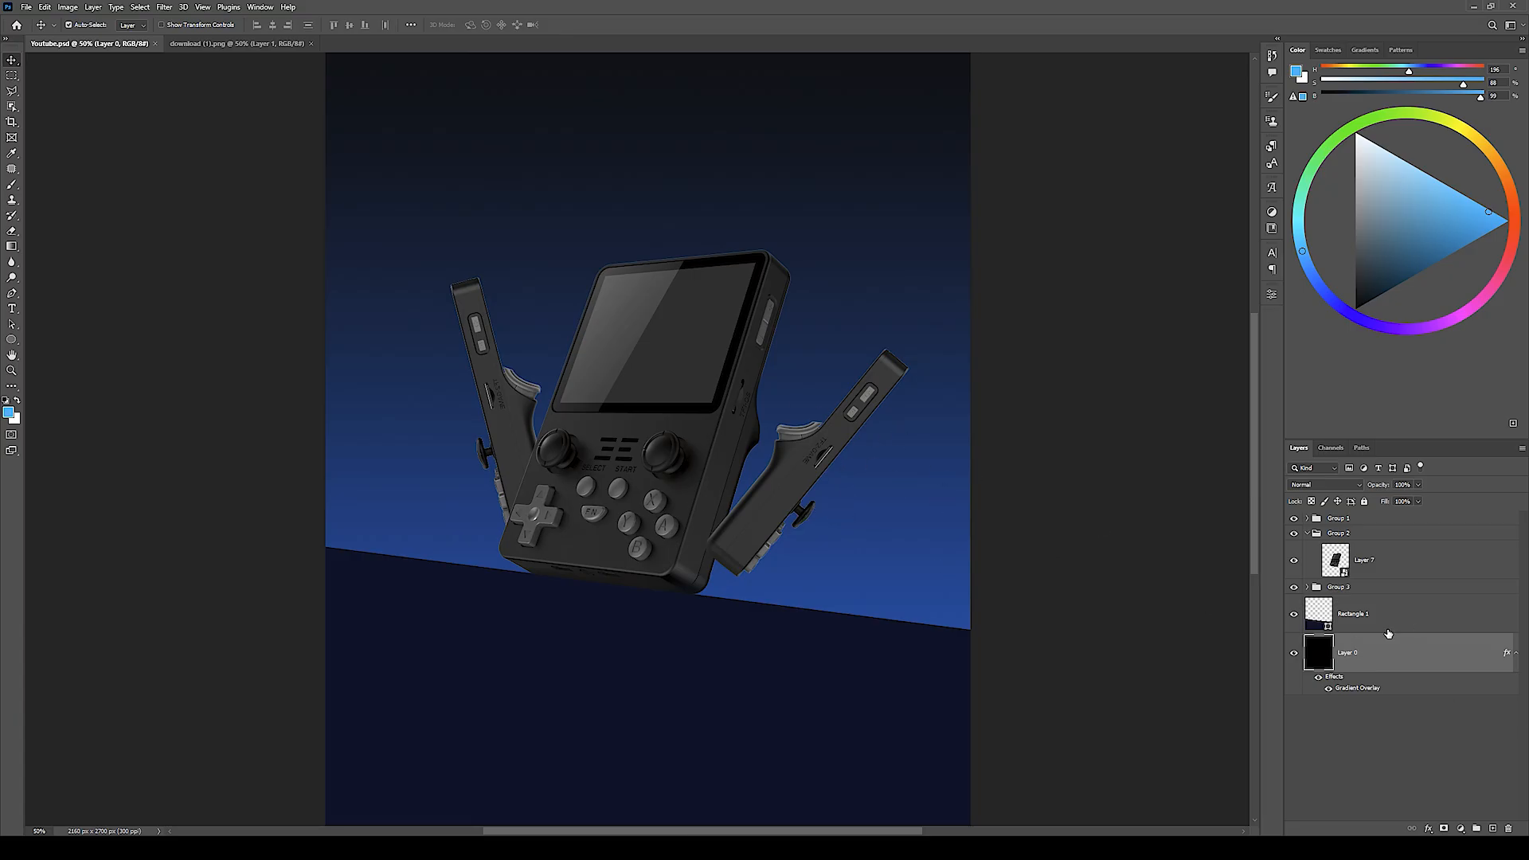
Step: Add a new layer directly above the gradient background and set its blend mode to Overlay
{"action": "left_click", "coordinate": [1491, 829]}
{"action": "key", "text": "b"}
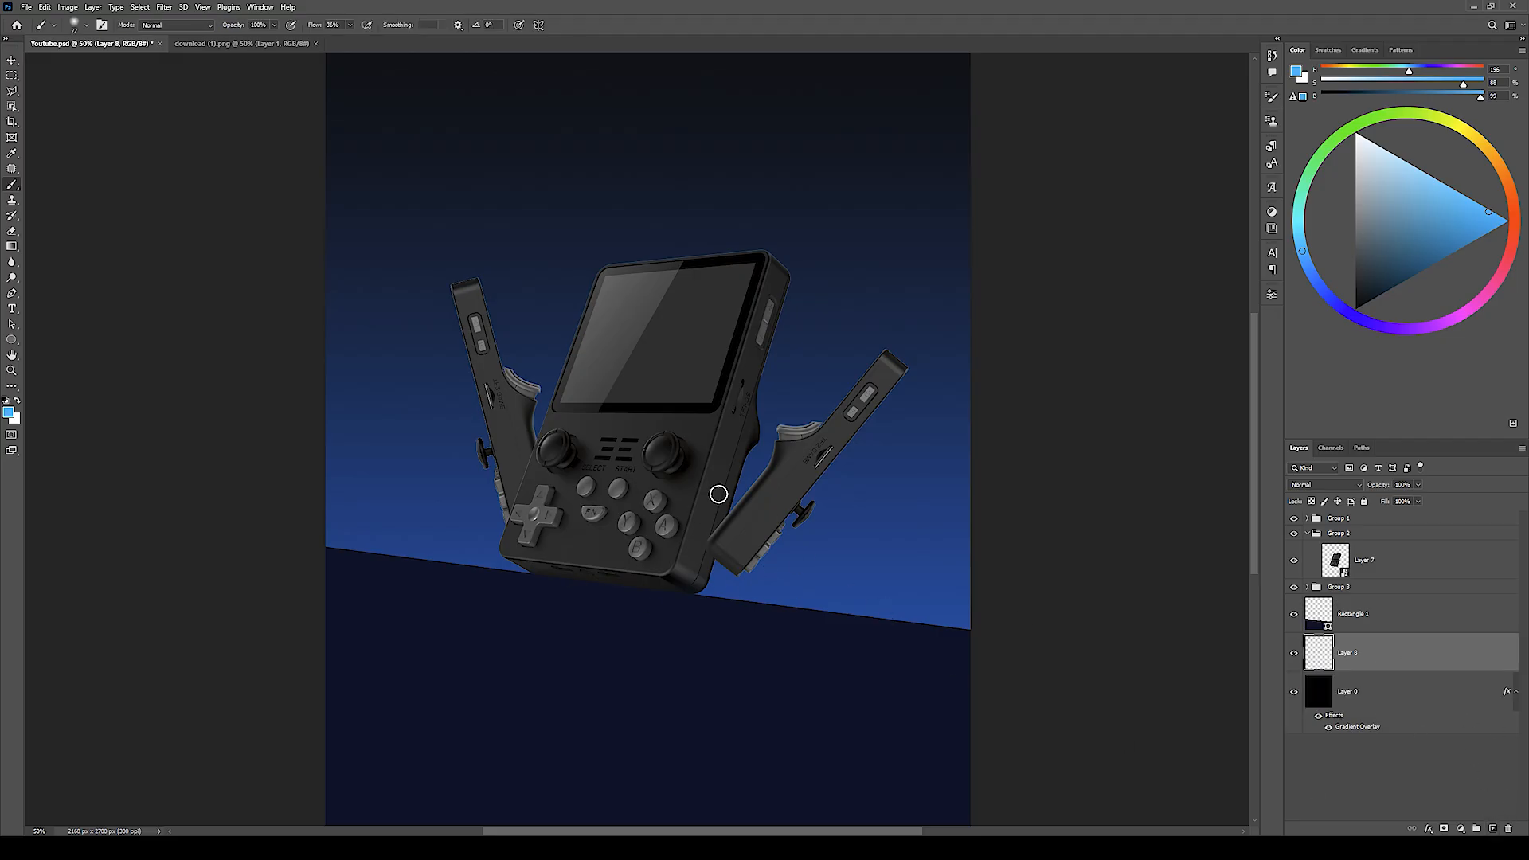
{"action": "left_click_drag", "start_coordinate": [672, 515], "coordinate": [856, 525]}
{"action": "left_click_drag", "start_coordinate": [672, 562], "coordinate": [667, 499]}
{"action": "left_click", "coordinate": [1325, 484]}
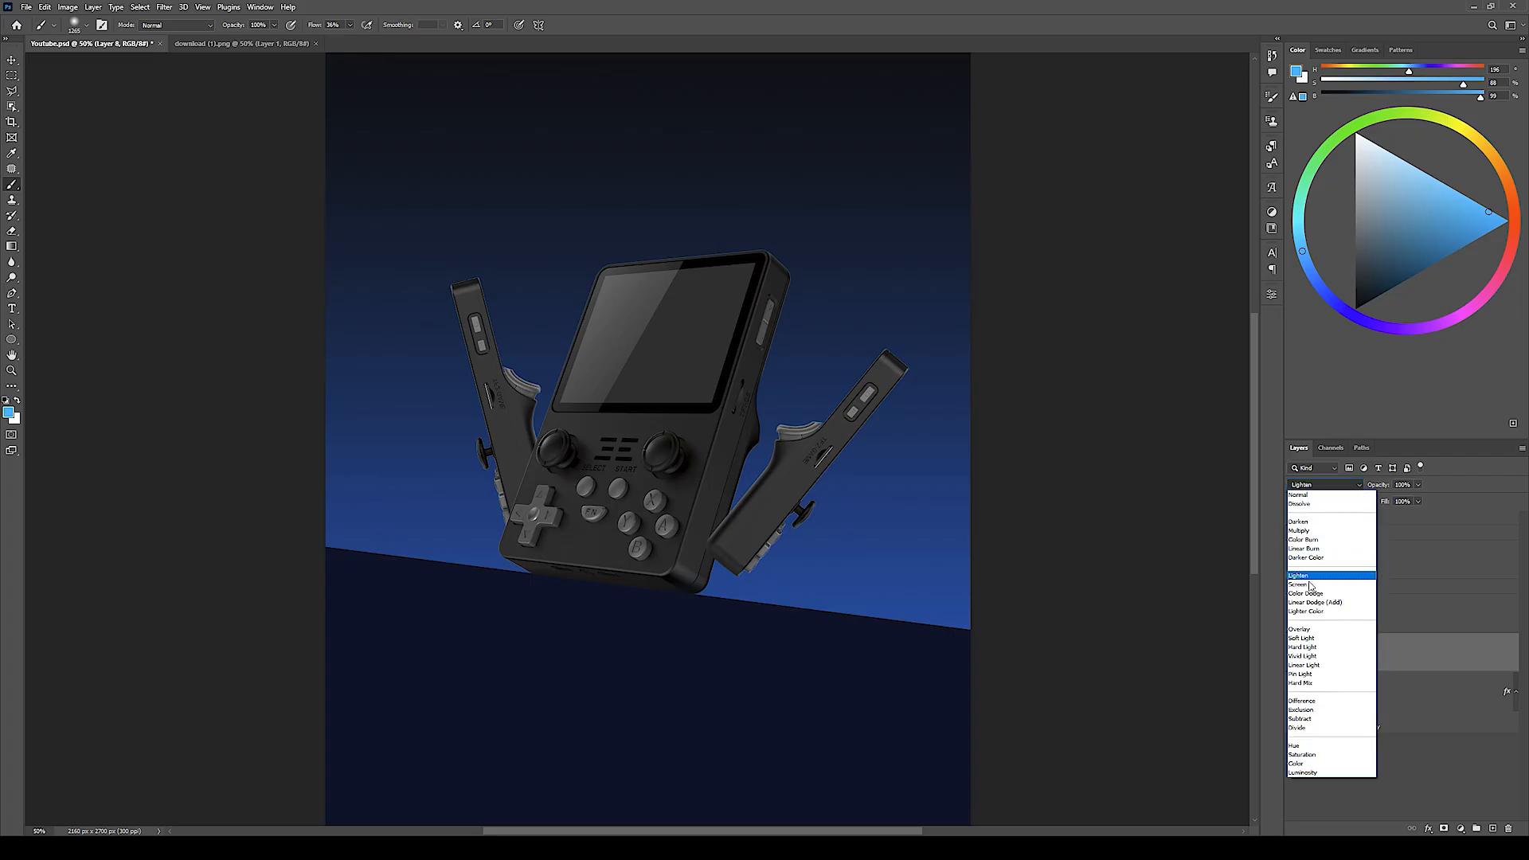
{"action": "left_click", "coordinate": [1321, 625]}
Step: Paint a large soft white glow on the Overlay layer, behind the base of the console along the floor's edge
{"action": "key", "text": "d"}
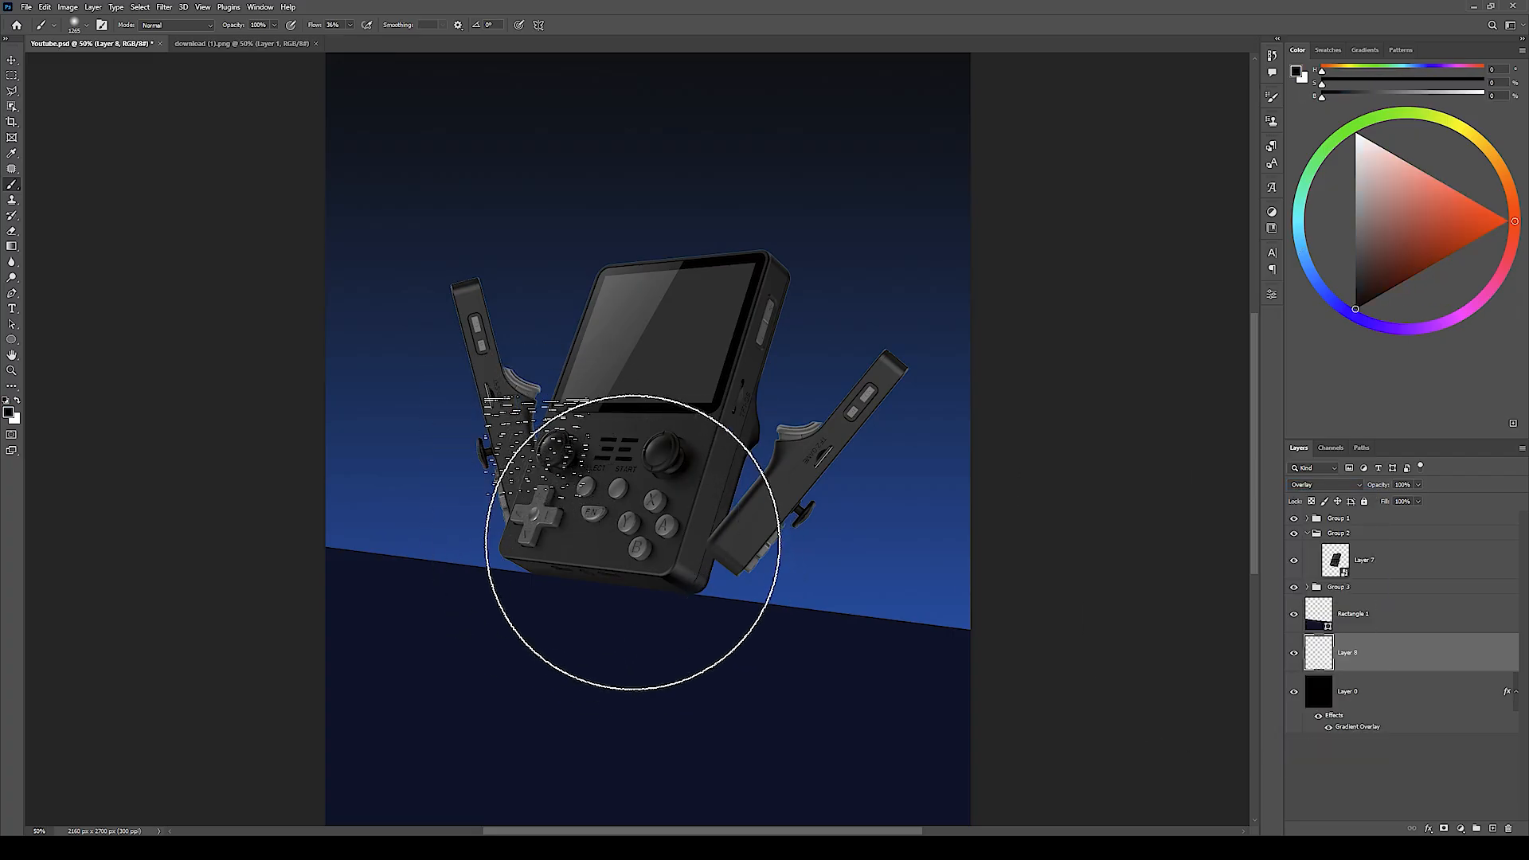
{"action": "key", "text": "x"}
{"action": "mouse_move", "coordinate": [638, 395]}
{"action": "left_mouse_down"}
{"action": "mouse_move", "coordinate": [642, 584]}
{"action": "mouse_move", "coordinate": [643, 193]}
{"action": "left_mouse_up"}
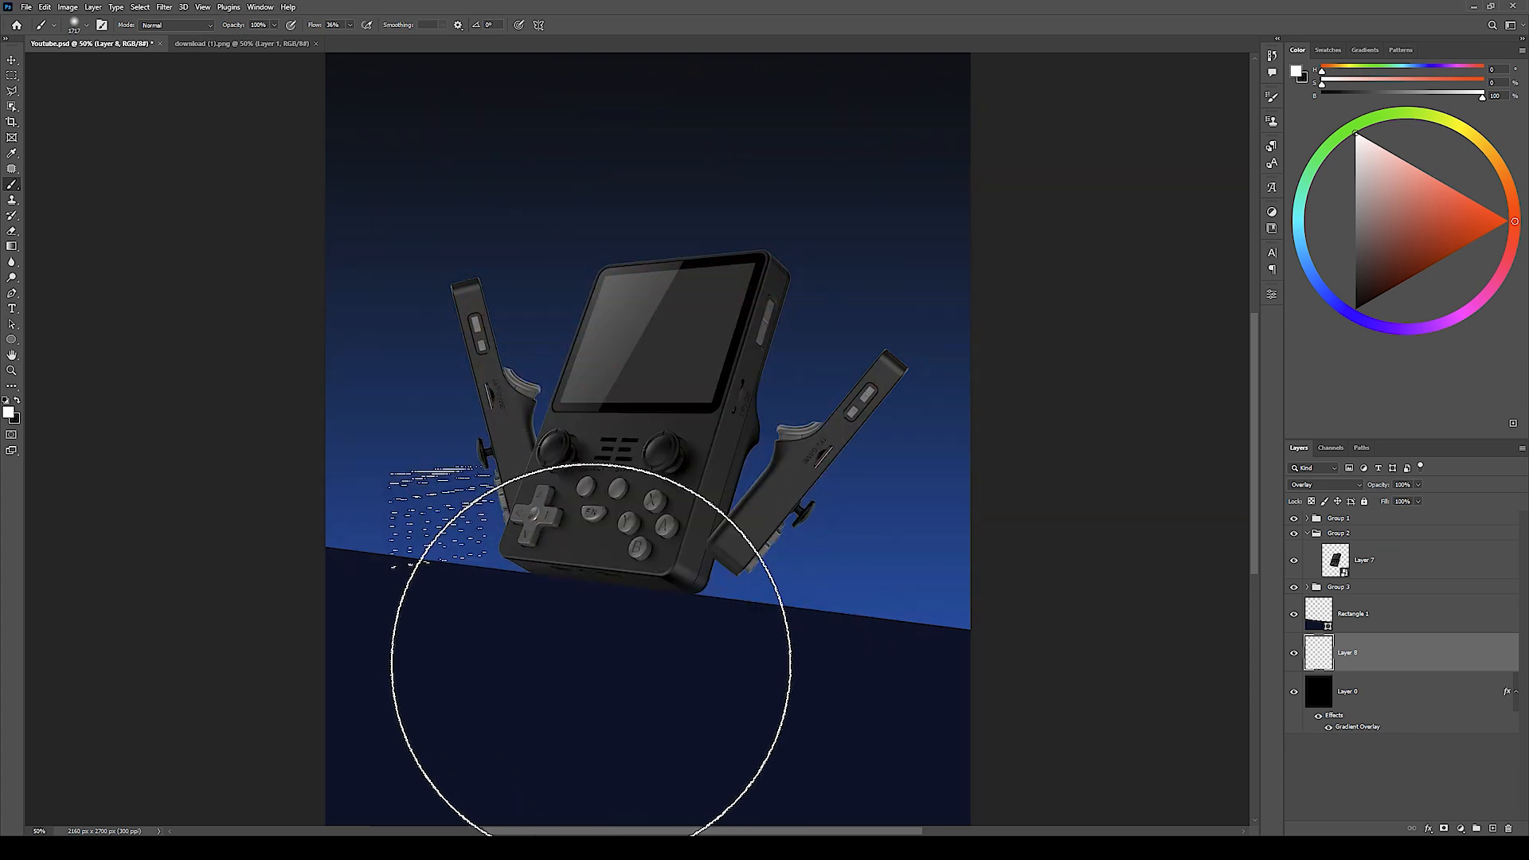
{"action": "left_click", "coordinate": [665, 658]}
{"action": "left_click", "coordinate": [673, 603]}
{"action": "left_click", "coordinate": [656, 595]}
{"action": "key", "text": "ctrl+z"}
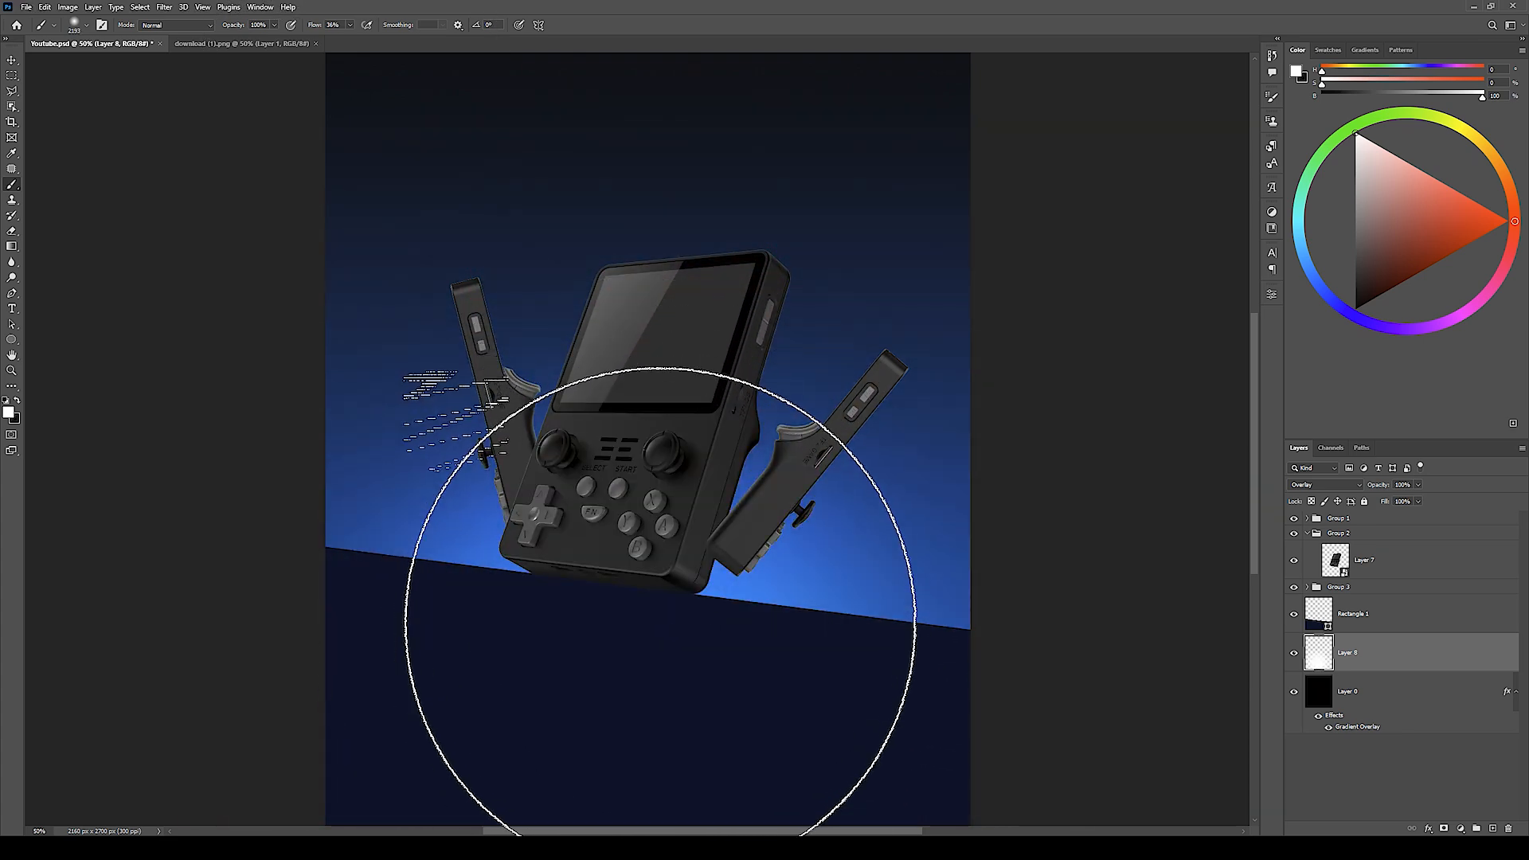
{"action": "left_click_drag", "start_coordinate": [678, 562], "coordinate": [672, 541]}
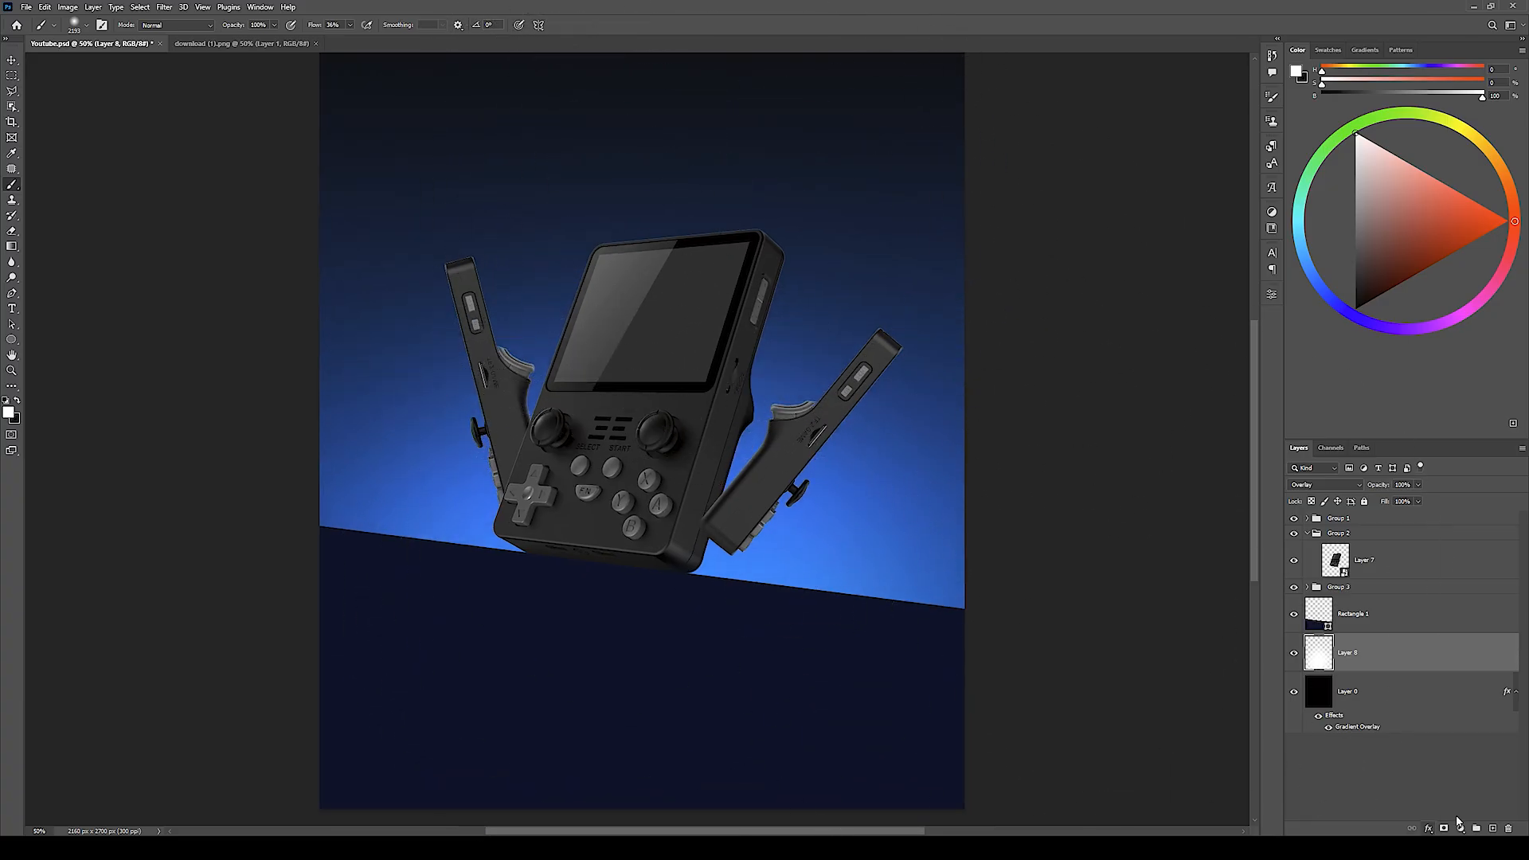
Step: Add a second new layer above the first glow and set its blend mode to Overlay
{"action": "left_click", "coordinate": [1492, 828]}
{"action": "left_click", "coordinate": [1326, 484]}
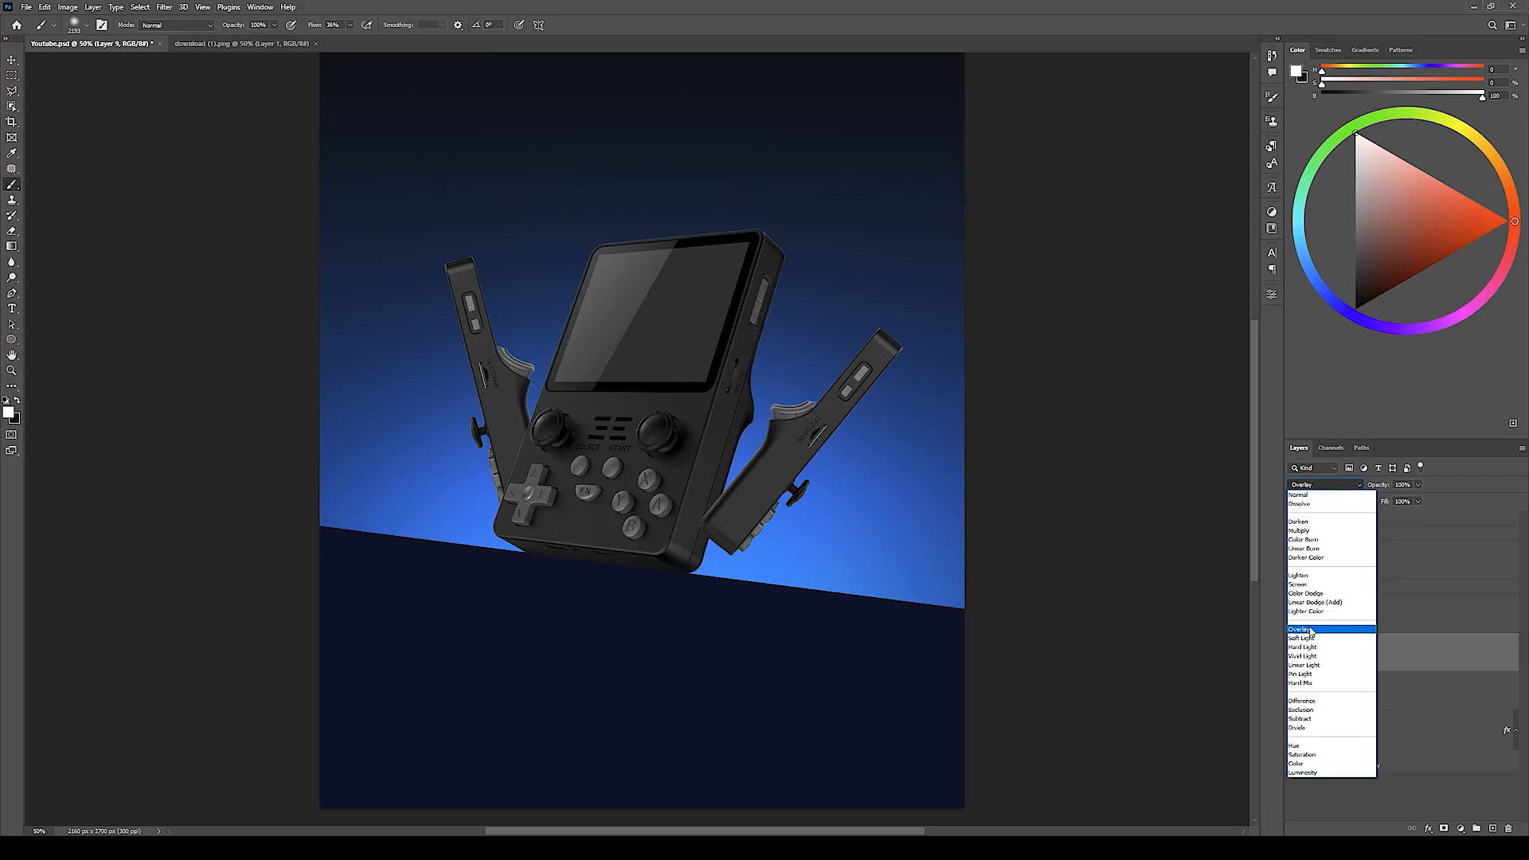
{"action": "left_click", "coordinate": [1309, 627]}
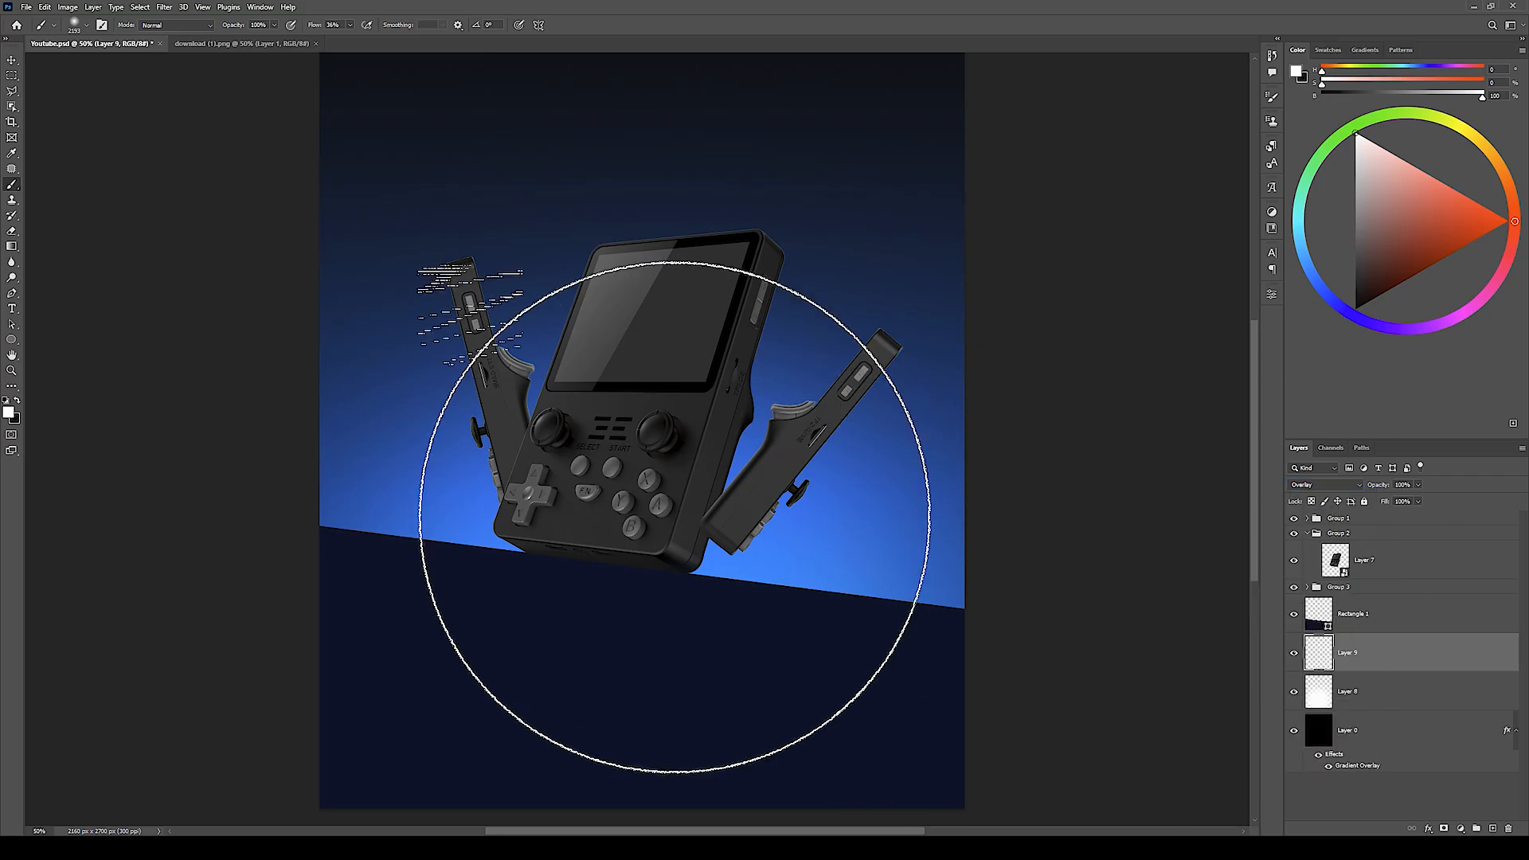
Step: Paint a smaller soft white glow behind the console's base and compare the image with and without it
{"action": "right_click", "coordinate": [608, 541], "text": "alt"}
{"action": "left_click_drag", "start_coordinate": [607, 539], "coordinate": [519, 529]}
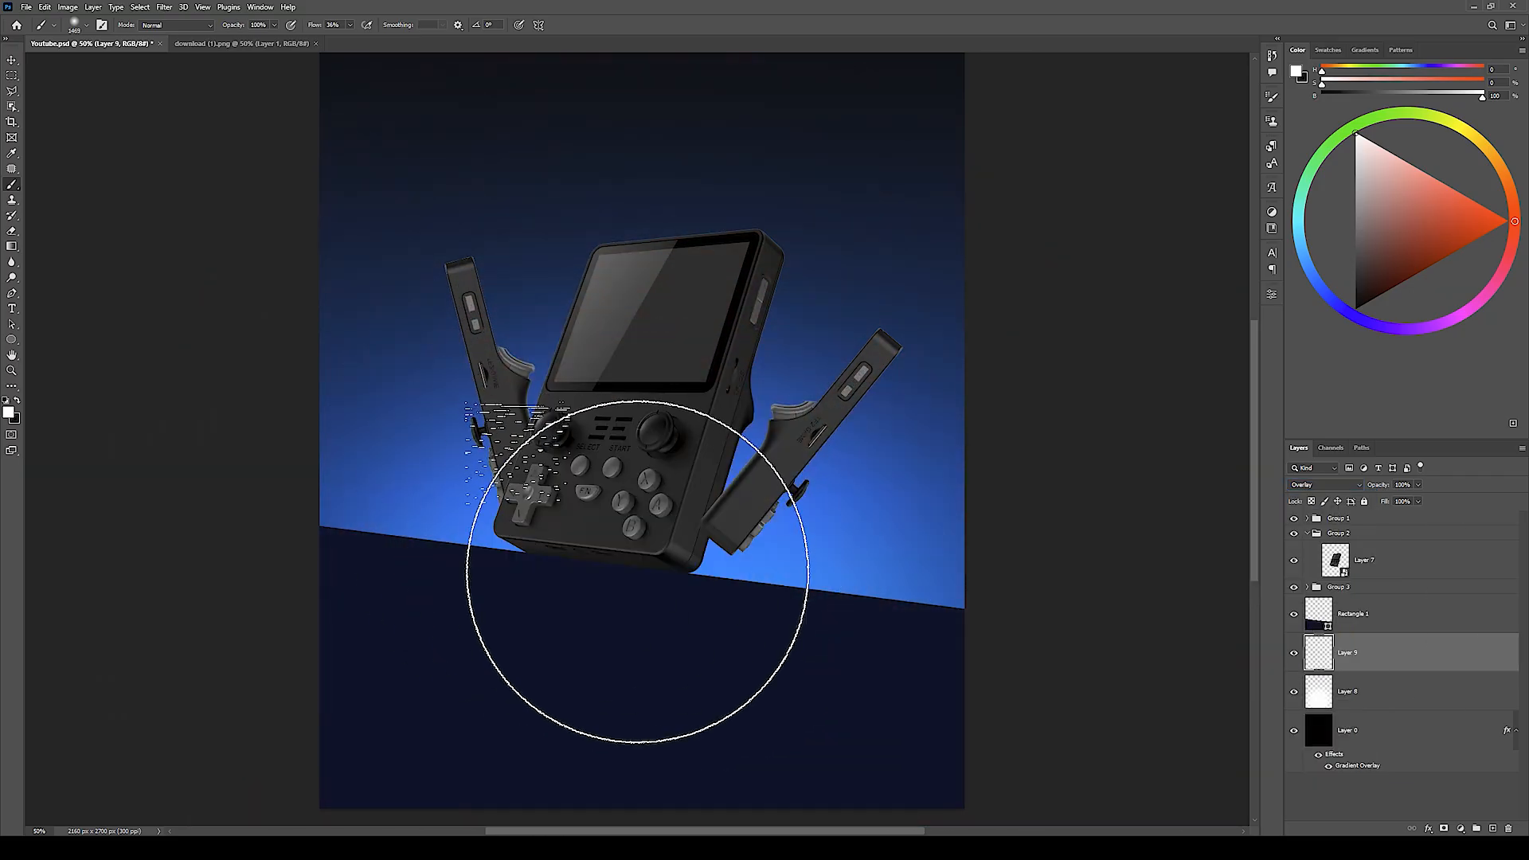
{"action": "left_click", "coordinate": [645, 611]}
{"action": "left_click", "coordinate": [638, 625]}
{"action": "left_click", "coordinate": [639, 608]}
{"action": "right_click", "coordinate": [653, 599], "text": "alt"}
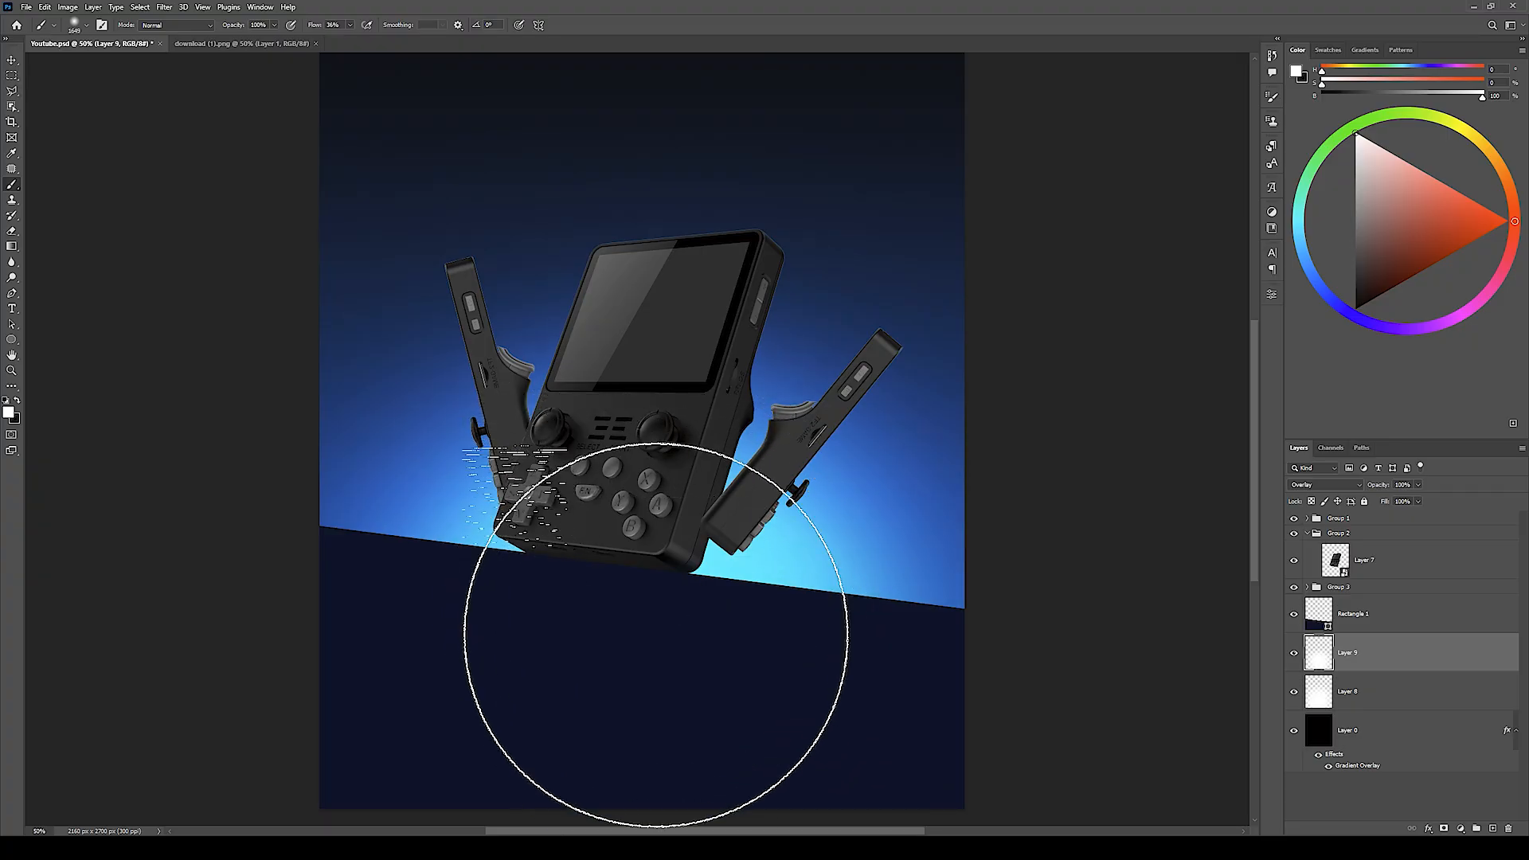
{"action": "key", "text": "ctrl+space"}
{"action": "left_click_drag", "start_coordinate": [659, 479], "coordinate": [648, 460]}
{"action": "left_click", "coordinate": [1294, 654]}
{"action": "left_click", "coordinate": [1294, 654]}
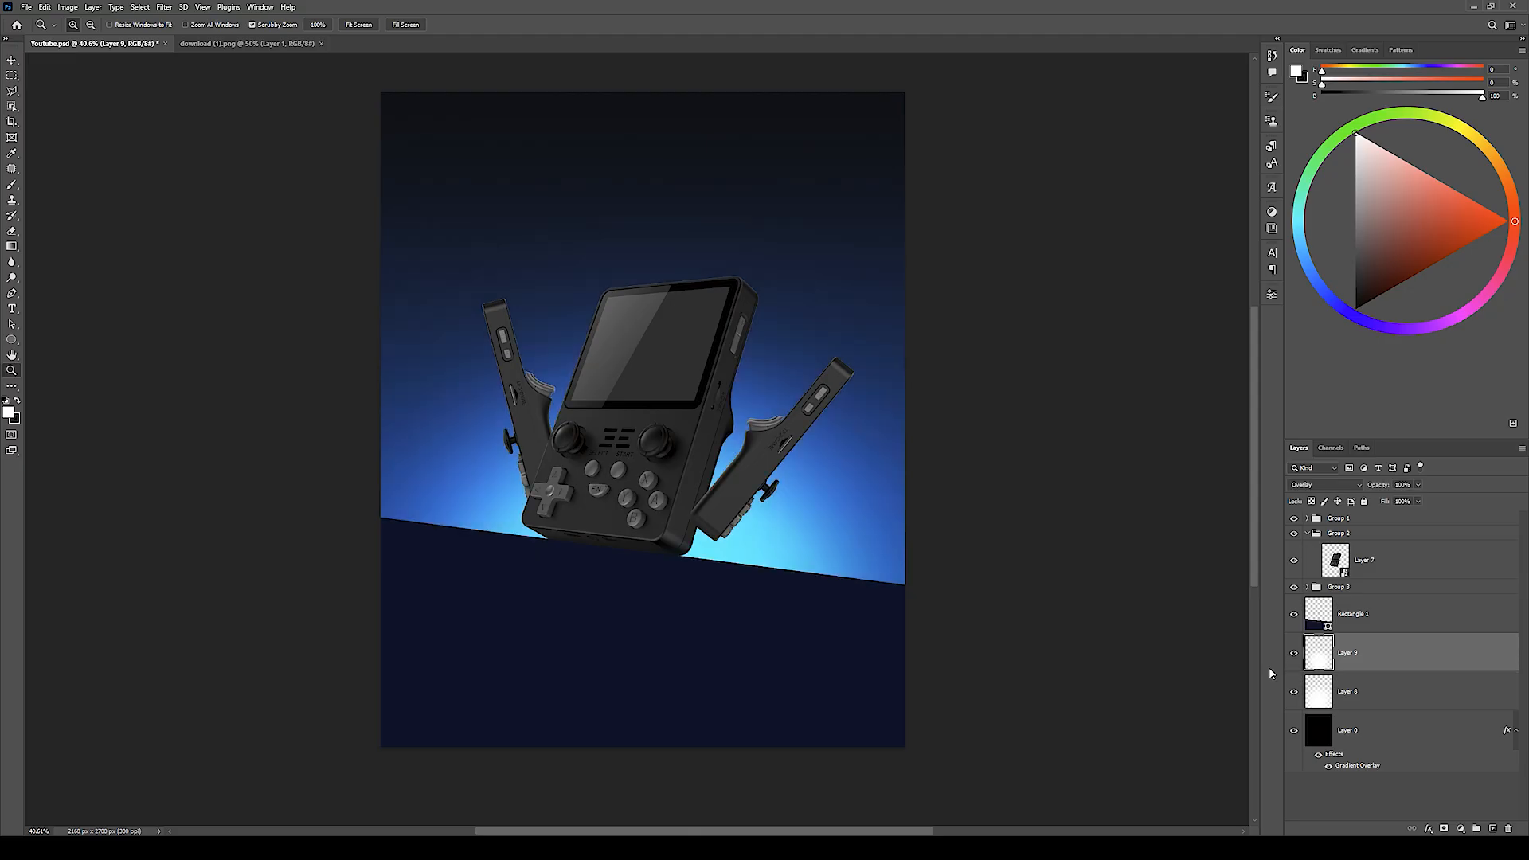
Step: Select the Rectangle 1 floor layer and hide Group 3 and Group 1, which hold the side controllers
{"action": "left_click", "coordinate": [1361, 621]}
{"action": "left_click", "coordinate": [701, 527]}
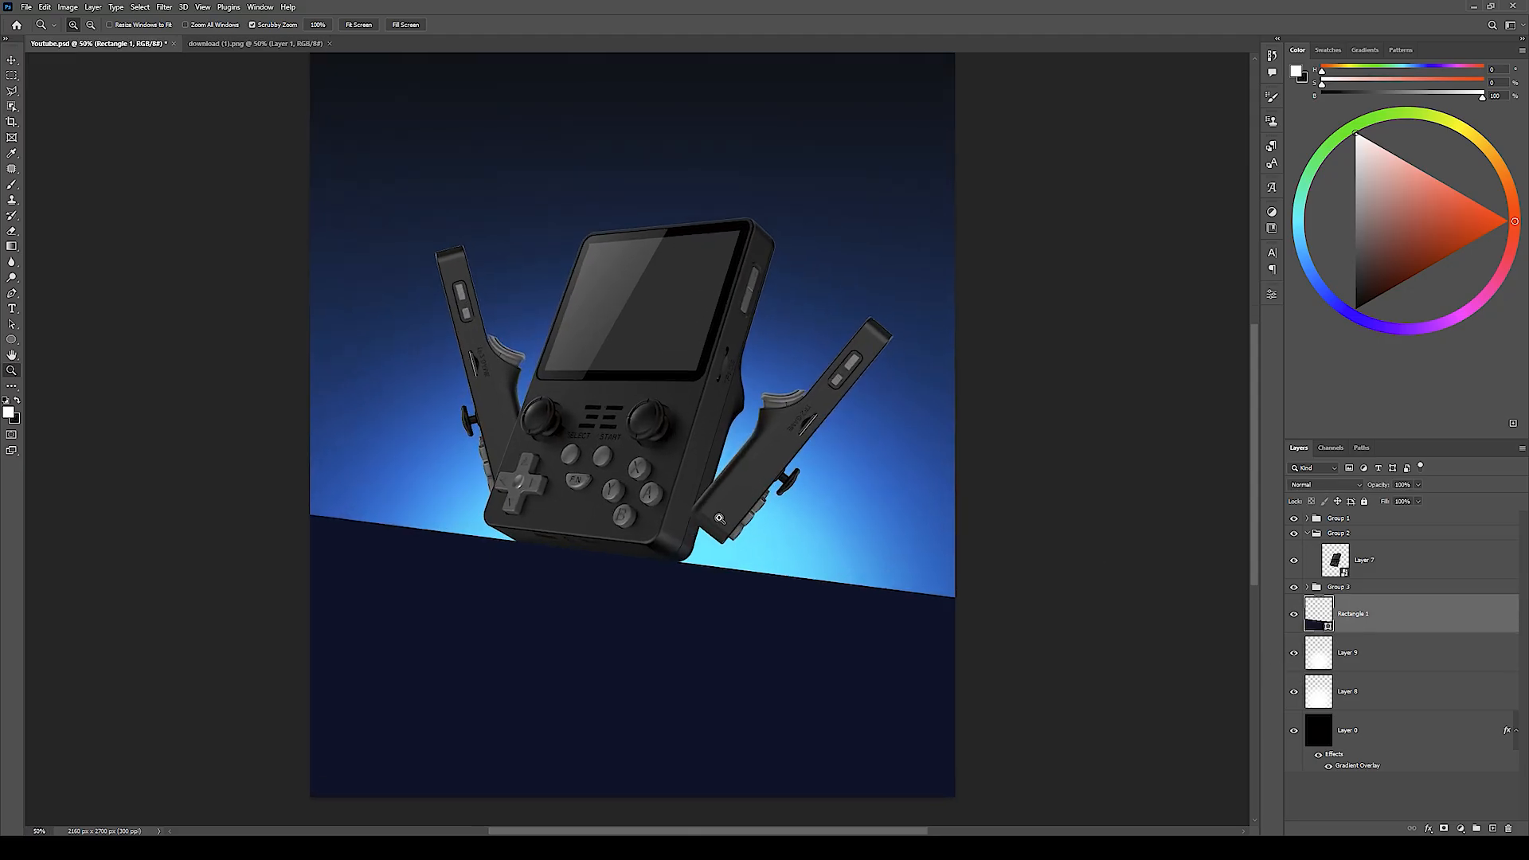
{"action": "left_click", "coordinate": [1294, 587]}
{"action": "left_click", "coordinate": [1294, 518]}
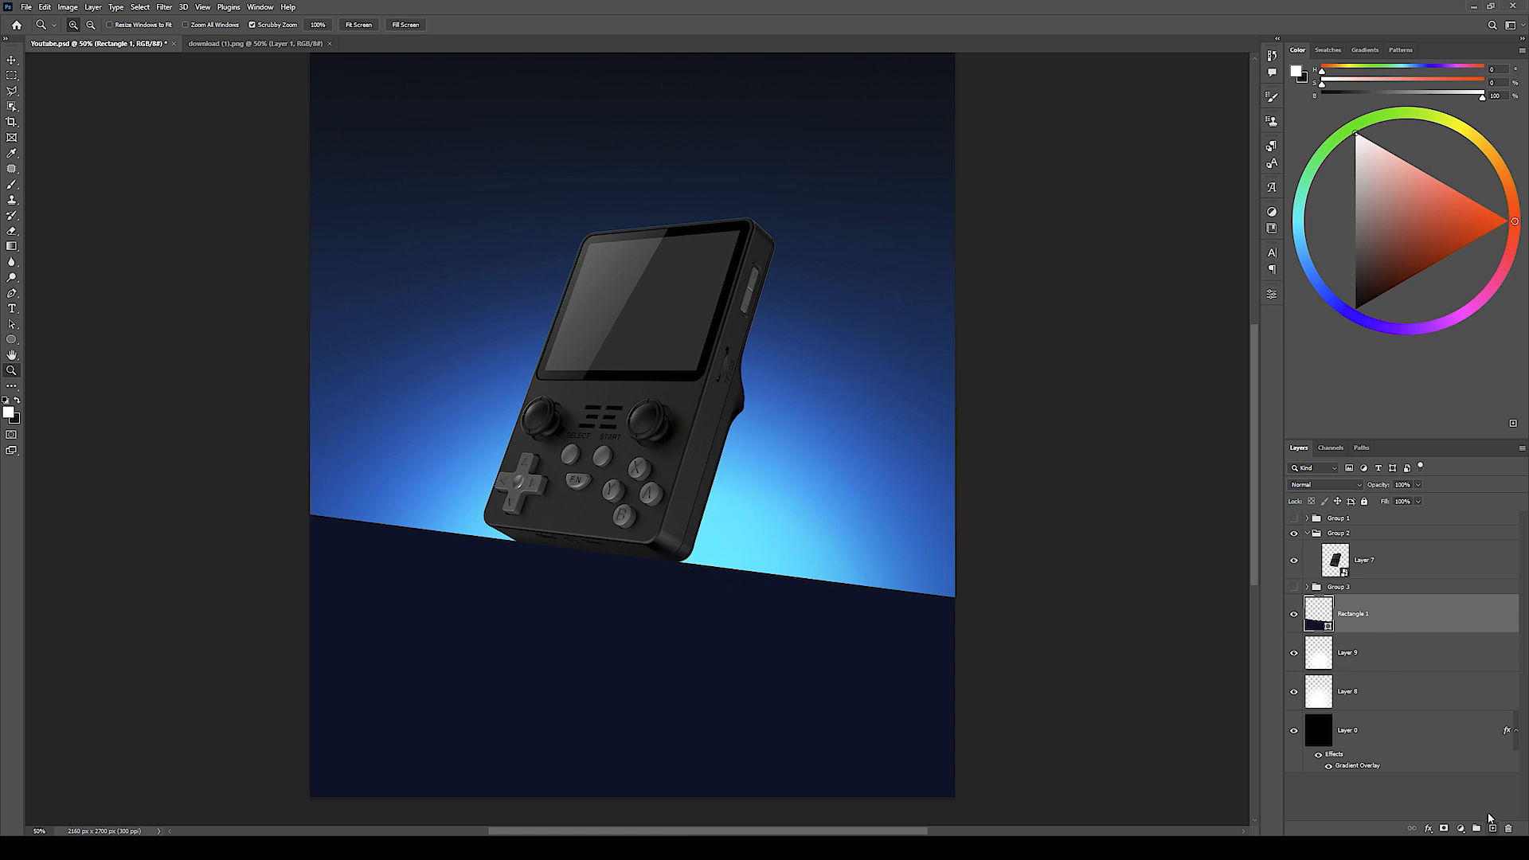
Step: Add a new layer clipped to Rectangle 1 and set its blend mode to Linear Dodge (Add)
{"action": "left_click", "coordinate": [1492, 828]}
{"action": "left_click", "coordinate": [1353, 631], "text": "alt"}
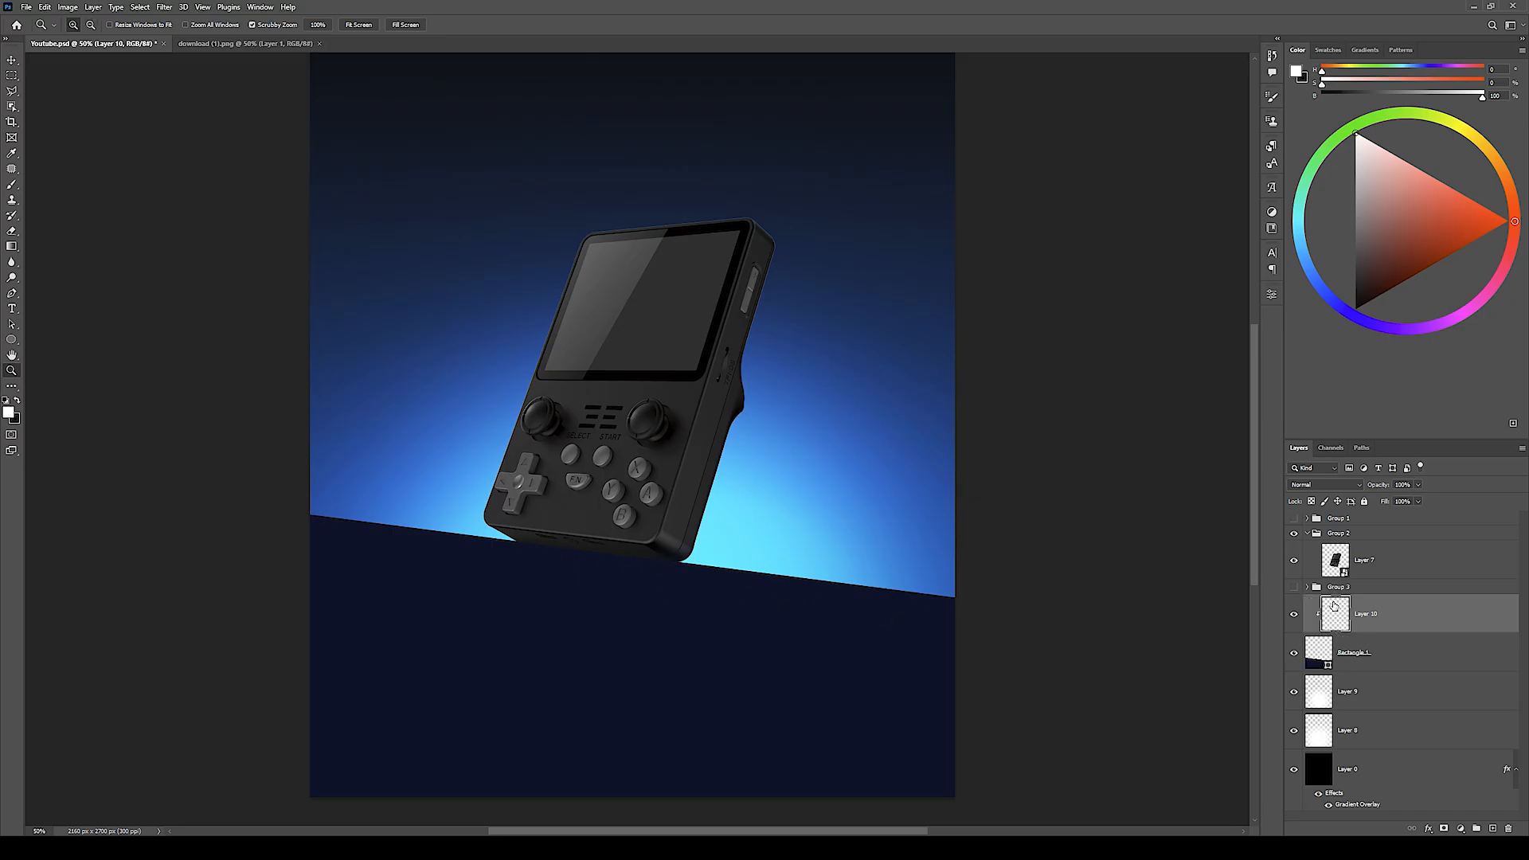
{"action": "left_click", "coordinate": [1326, 484]}
{"action": "left_click", "coordinate": [1326, 600]}
Step: Paint a soft light-blue glow, sampled from the background, on the floor just beside the console's bottom right corner
{"action": "key", "text": "b"}
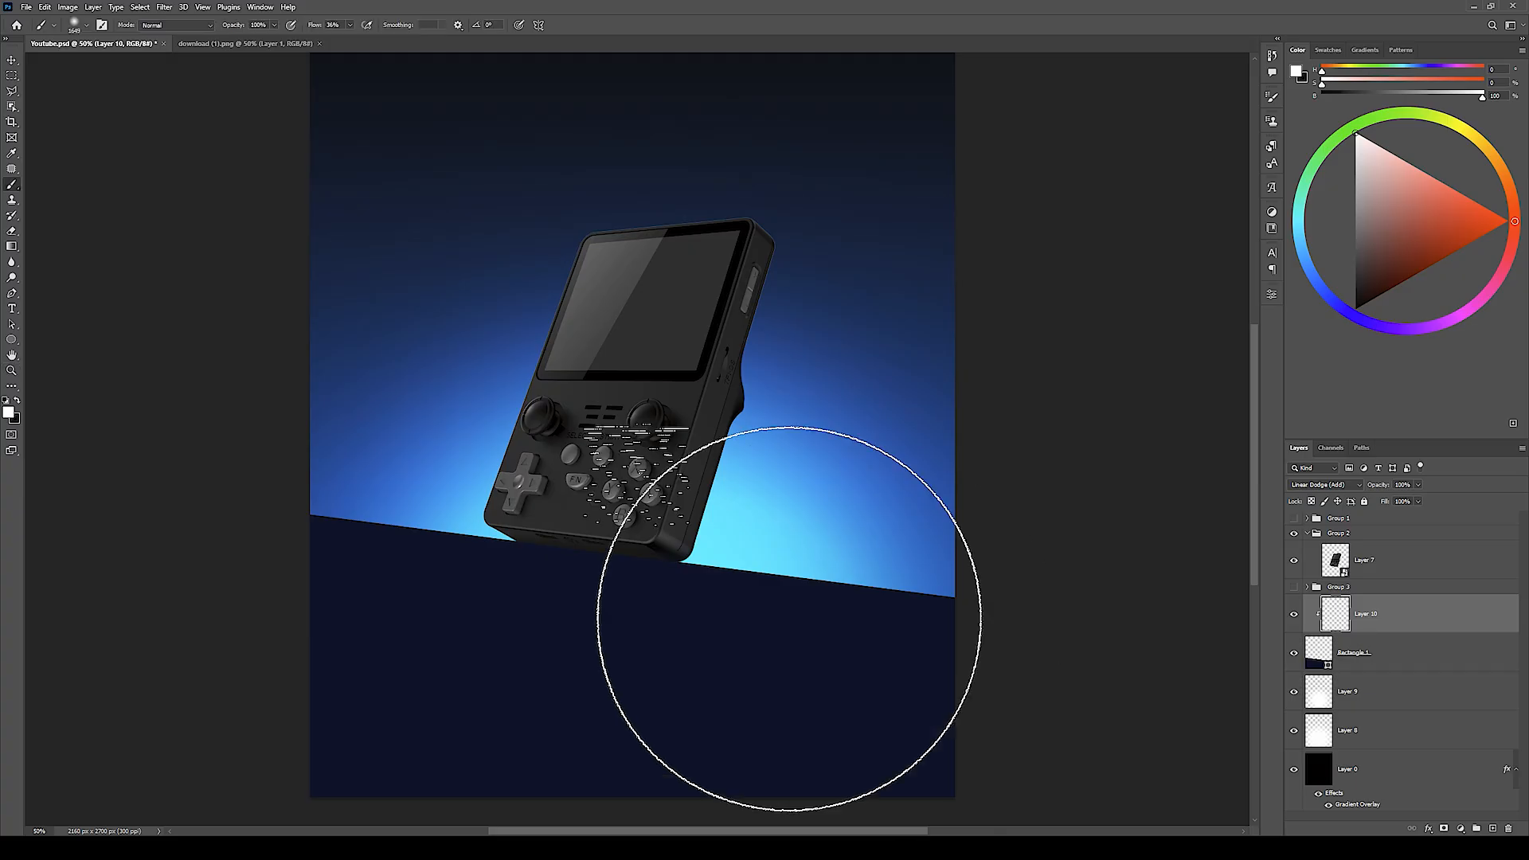
{"action": "left_click", "coordinate": [823, 522], "text": "alt"}
{"action": "left_click", "coordinate": [911, 461], "text": "alt"}
{"action": "mouse_move", "coordinate": [992, 347]}
{"action": "left_mouse_down"}
{"action": "mouse_move", "coordinate": [880, 330]}
{"action": "mouse_move", "coordinate": [1020, 379]}
{"action": "left_mouse_up"}
{"action": "mouse_move", "coordinate": [812, 442]}
{"action": "left_mouse_down"}
{"action": "mouse_move", "coordinate": [863, 447]}
{"action": "mouse_move", "coordinate": [828, 444]}
{"action": "left_mouse_up"}
{"action": "mouse_move", "coordinate": [936, 348]}
{"action": "left_mouse_down"}
{"action": "mouse_move", "coordinate": [881, 340]}
{"action": "mouse_move", "coordinate": [920, 364]}
{"action": "mouse_move", "coordinate": [917, 398]}
{"action": "left_mouse_up"}
{"action": "left_click", "coordinate": [716, 547], "text": "alt"}
{"action": "mouse_move", "coordinate": [720, 366]}
{"action": "left_mouse_down"}
{"action": "mouse_move", "coordinate": [751, 393]}
{"action": "mouse_move", "coordinate": [808, 393]}
{"action": "left_mouse_up"}
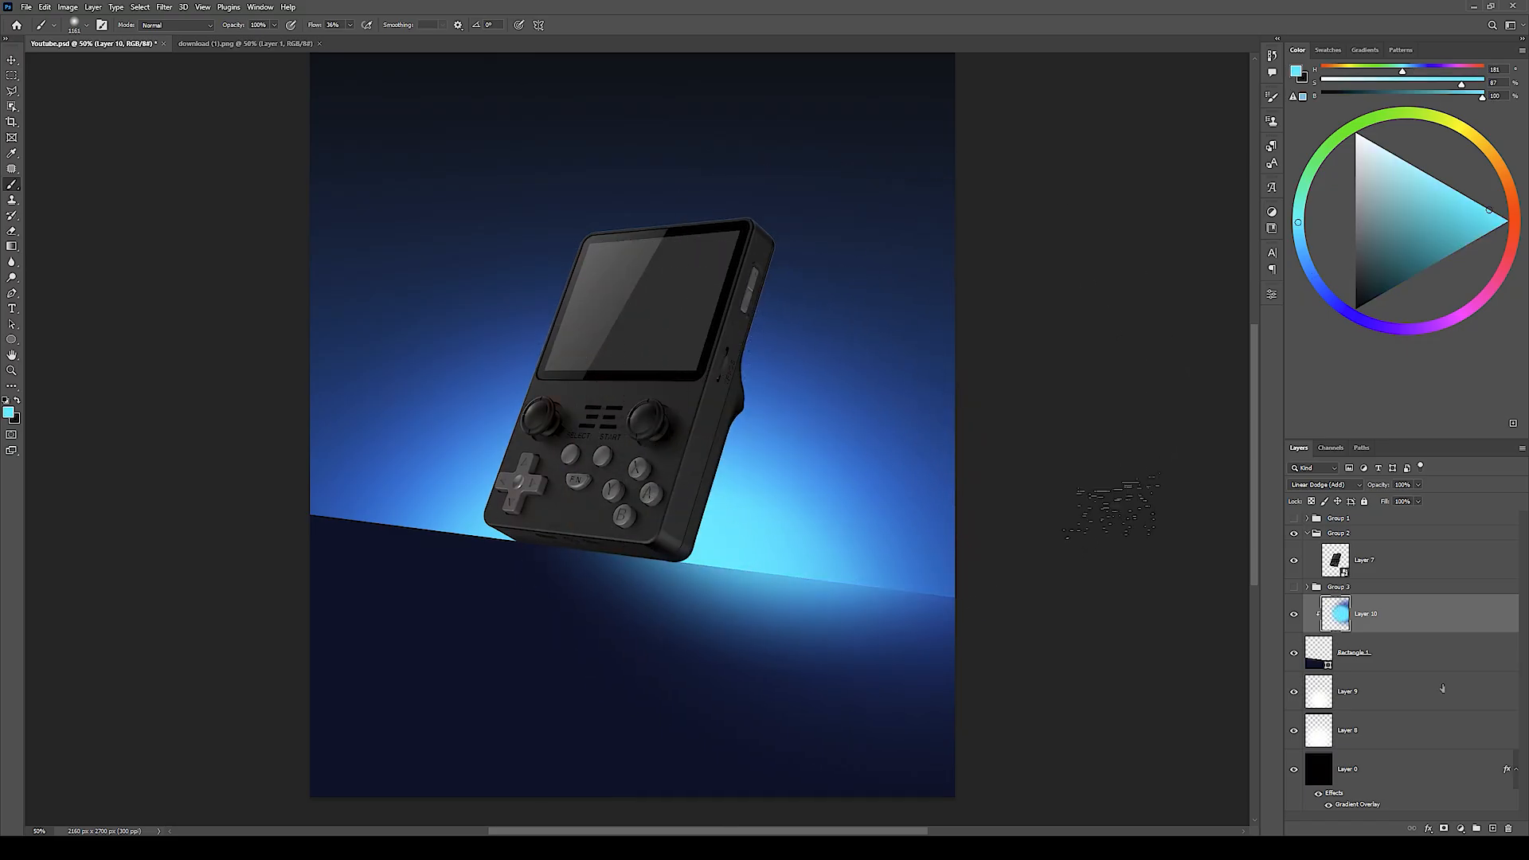
Step: Add another clipped layer and lasso a slanted four-sided shadow area from the console's bottom edge towards the lower left
{"action": "left_click", "coordinate": [1492, 828]}
{"action": "key", "text": "l"}
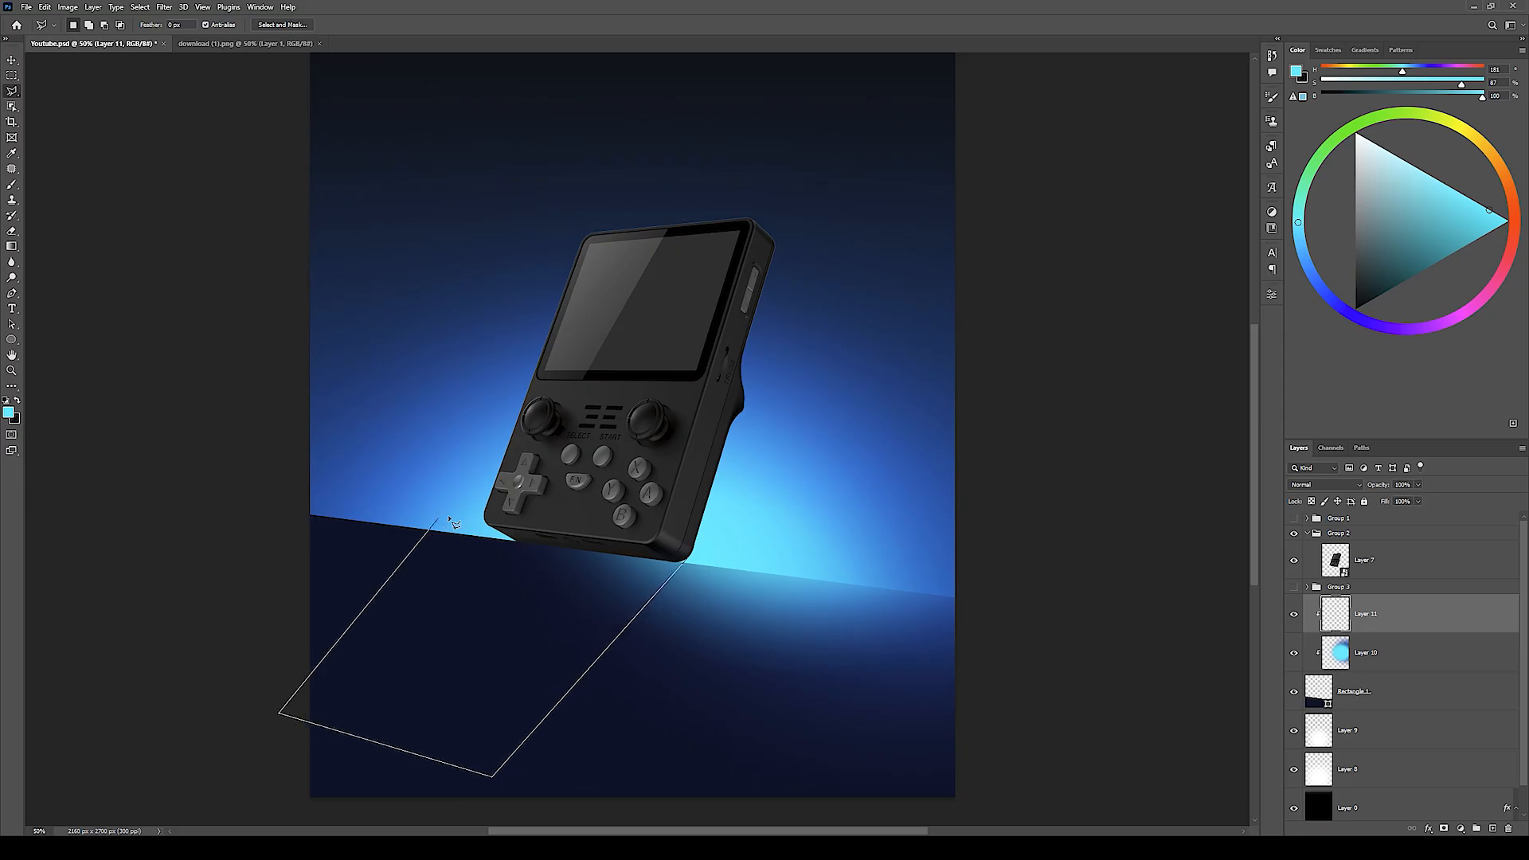
{"action": "left_click", "coordinate": [694, 565]}
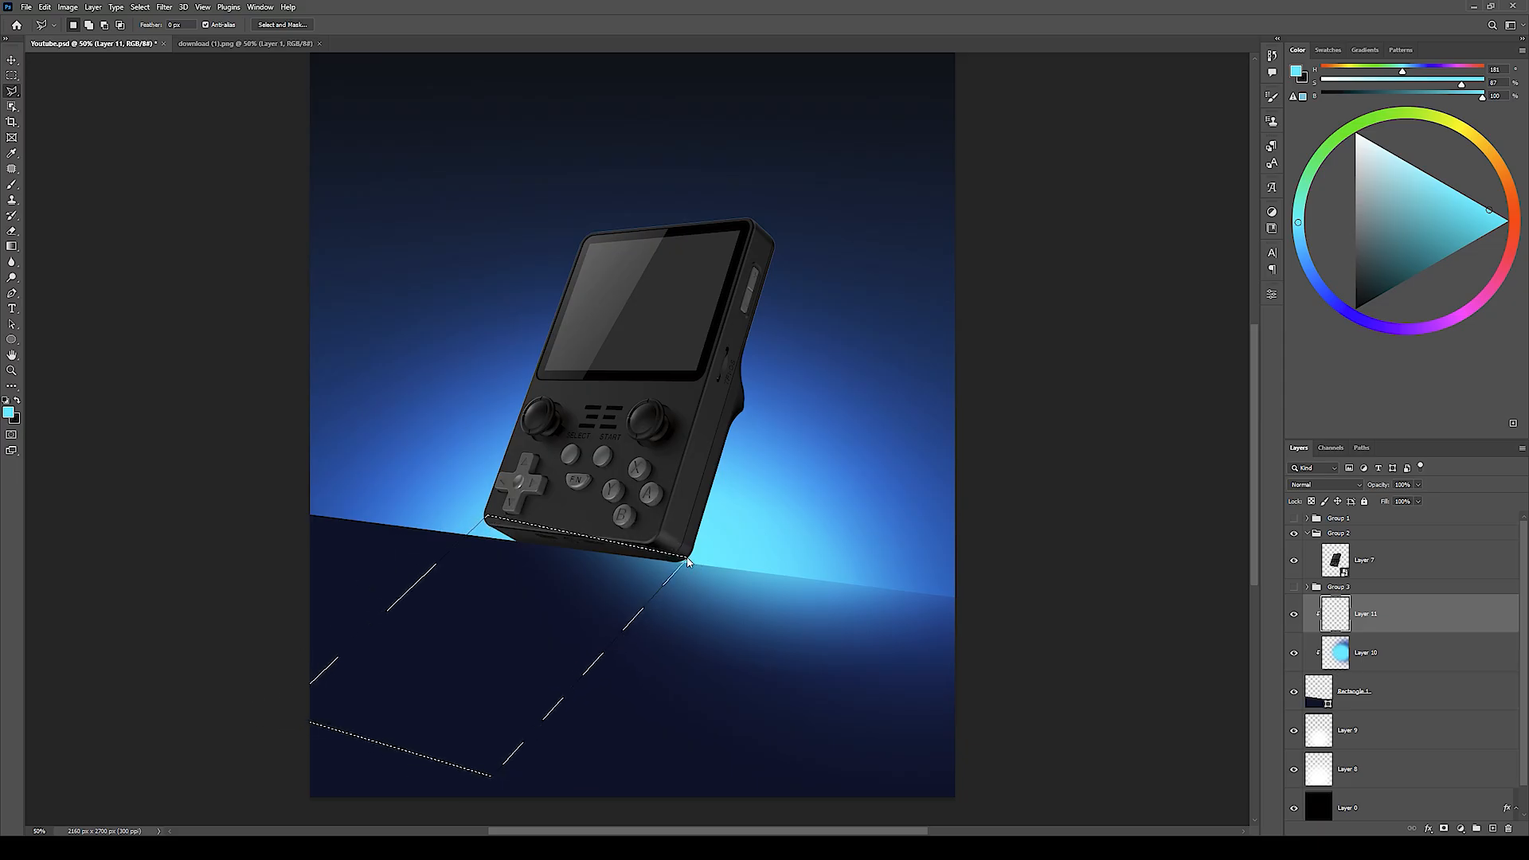
Step: Paint the lassoed shadow area black and deselect it
{"action": "key", "text": "b"}
{"action": "key", "text": "d"}
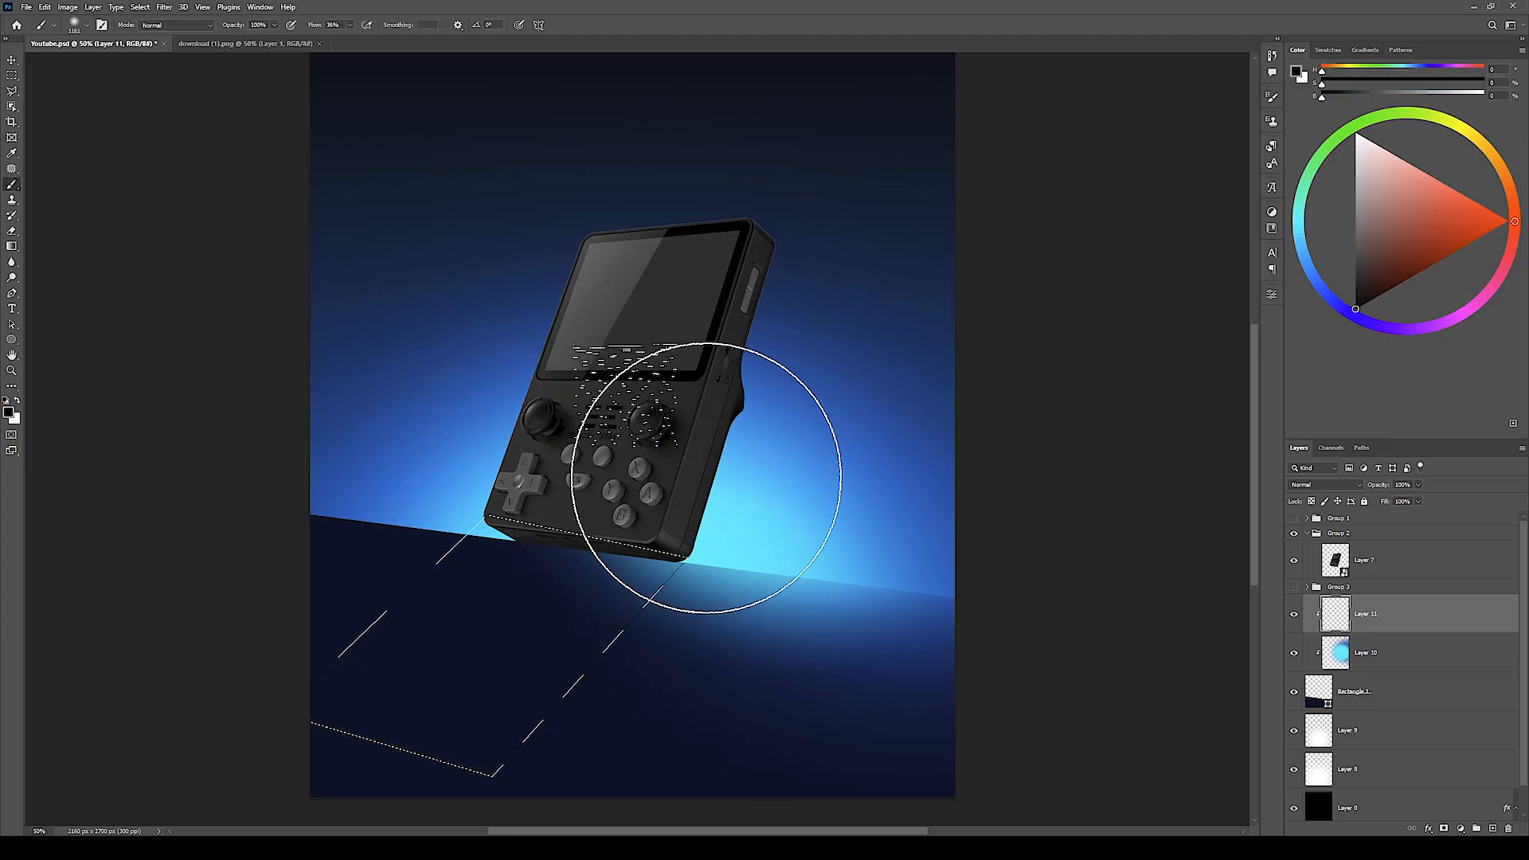
{"action": "mouse_move", "coordinate": [1161, 290]}
{"action": "left_mouse_down"}
{"action": "mouse_move", "coordinate": [239, 666]}
{"action": "mouse_move", "coordinate": [279, 716]}
{"action": "left_mouse_up"}
{"action": "key", "text": "ctrl+d"}
Step: Apply a Tilt-Shift blur to the shadow with the sharp zone angled along the console's base, and hide the guides
{"action": "left_click", "coordinate": [164, 7]}
{"action": "mouse_move", "coordinate": [263, 169]}
{"action": "left_click", "coordinate": [334, 191]}
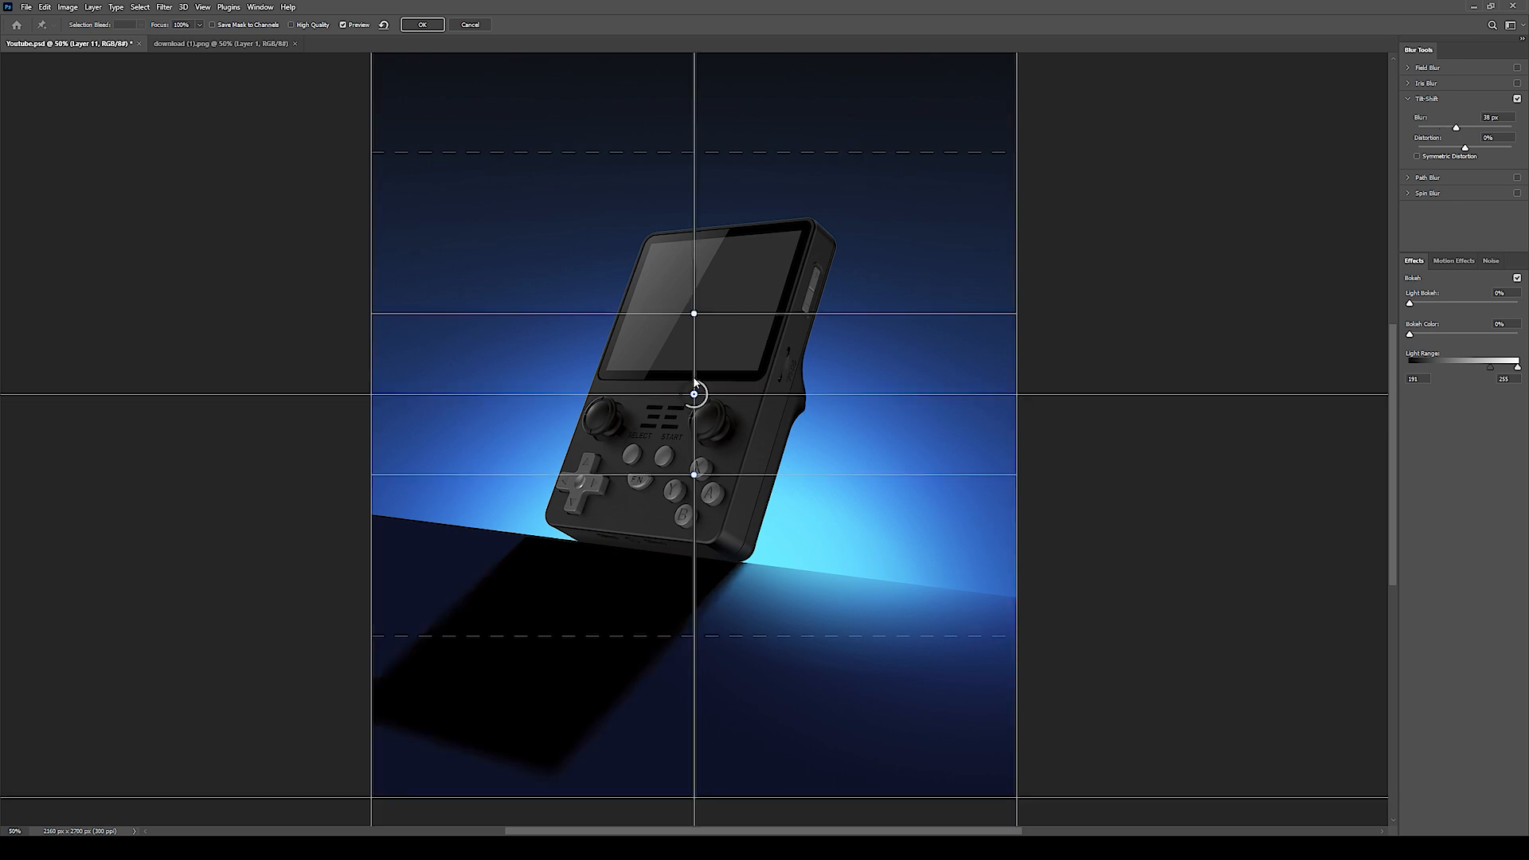
{"action": "left_click_drag", "start_coordinate": [694, 394], "coordinate": [742, 490]}
{"action": "left_click_drag", "start_coordinate": [746, 577], "coordinate": [711, 571]}
{"action": "left_click_drag", "start_coordinate": [795, 426], "coordinate": [740, 519]}
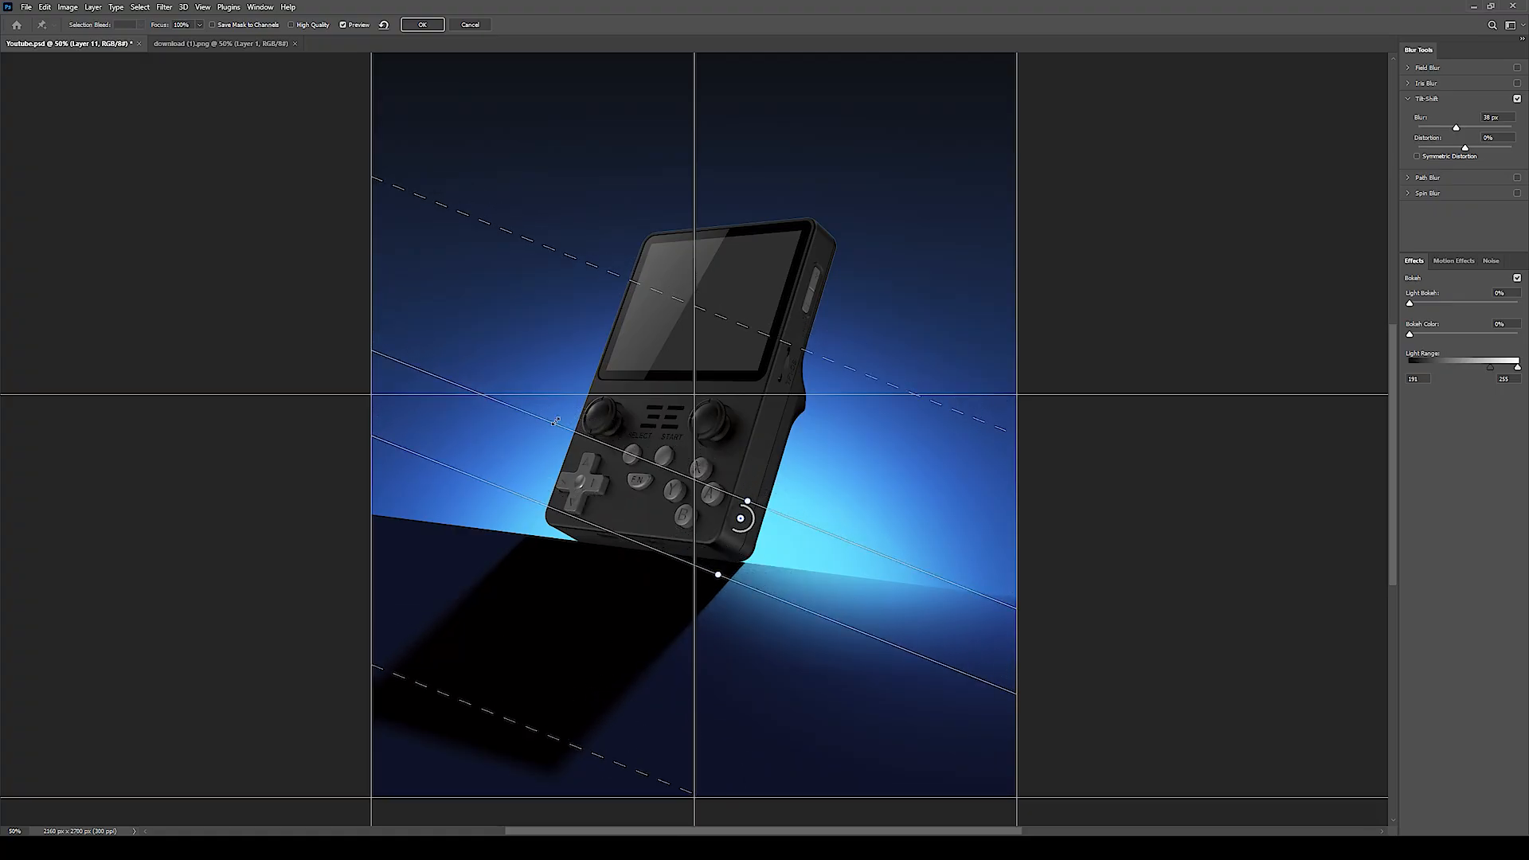
{"action": "left_click_drag", "start_coordinate": [731, 532], "coordinate": [755, 529]}
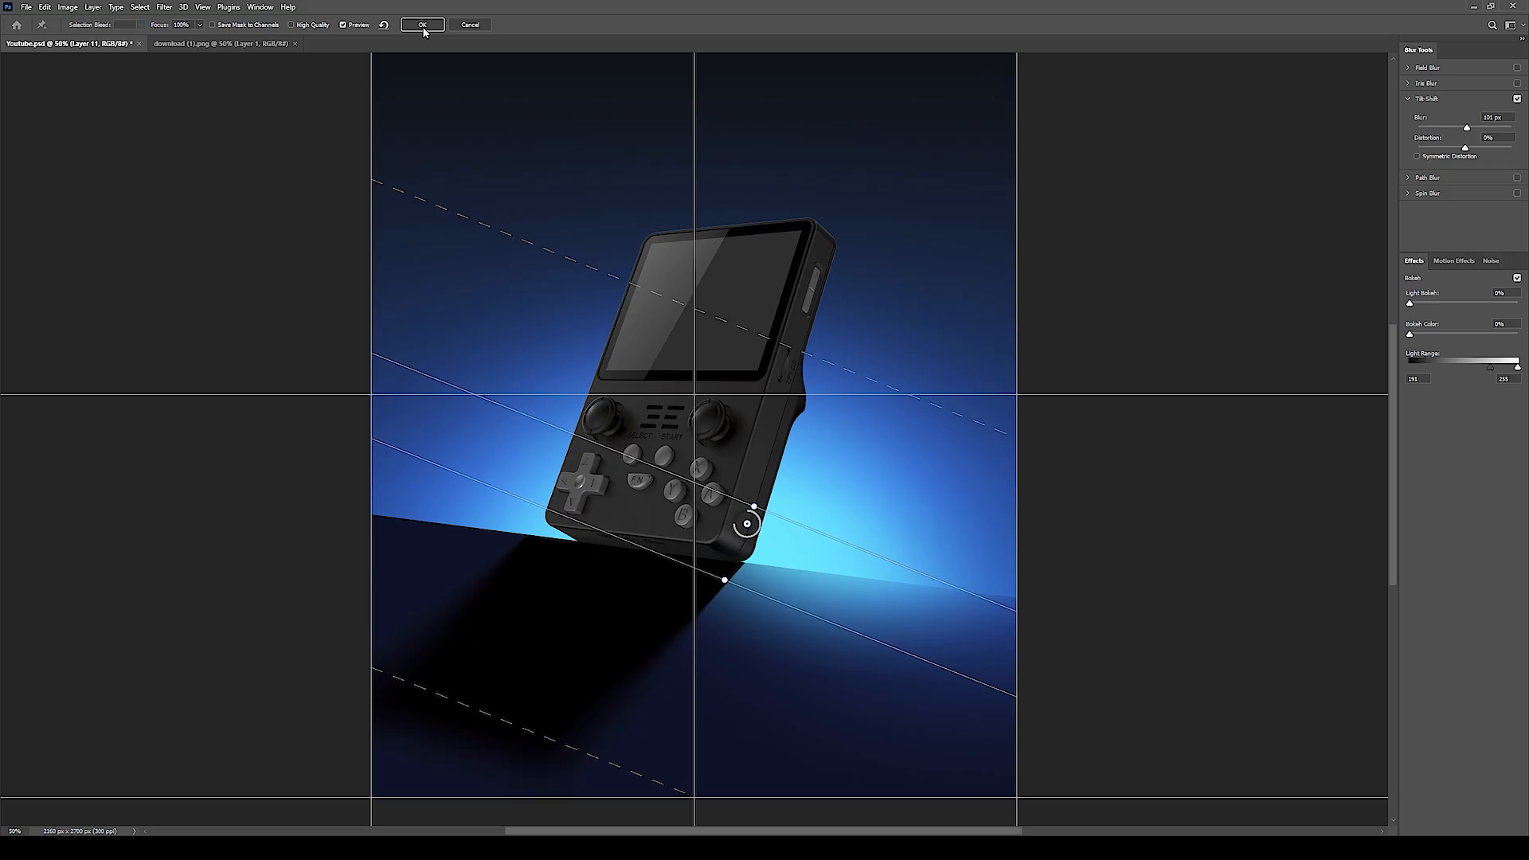
{"action": "key", "text": "Return"}
{"action": "key", "text": "ctrl+semicolon"}
Step: Add a layer mask to the shadow layer and fade the shadow's left side and far end with a soft brush
{"action": "left_click", "coordinate": [1444, 829]}
{"action": "mouse_move", "coordinate": [385, 526]}
{"action": "left_mouse_down"}
{"action": "mouse_move", "coordinate": [297, 515]}
{"action": "mouse_move", "coordinate": [246, 557]}
{"action": "mouse_move", "coordinate": [199, 668]}
{"action": "left_mouse_up"}
{"action": "key", "text": "space"}
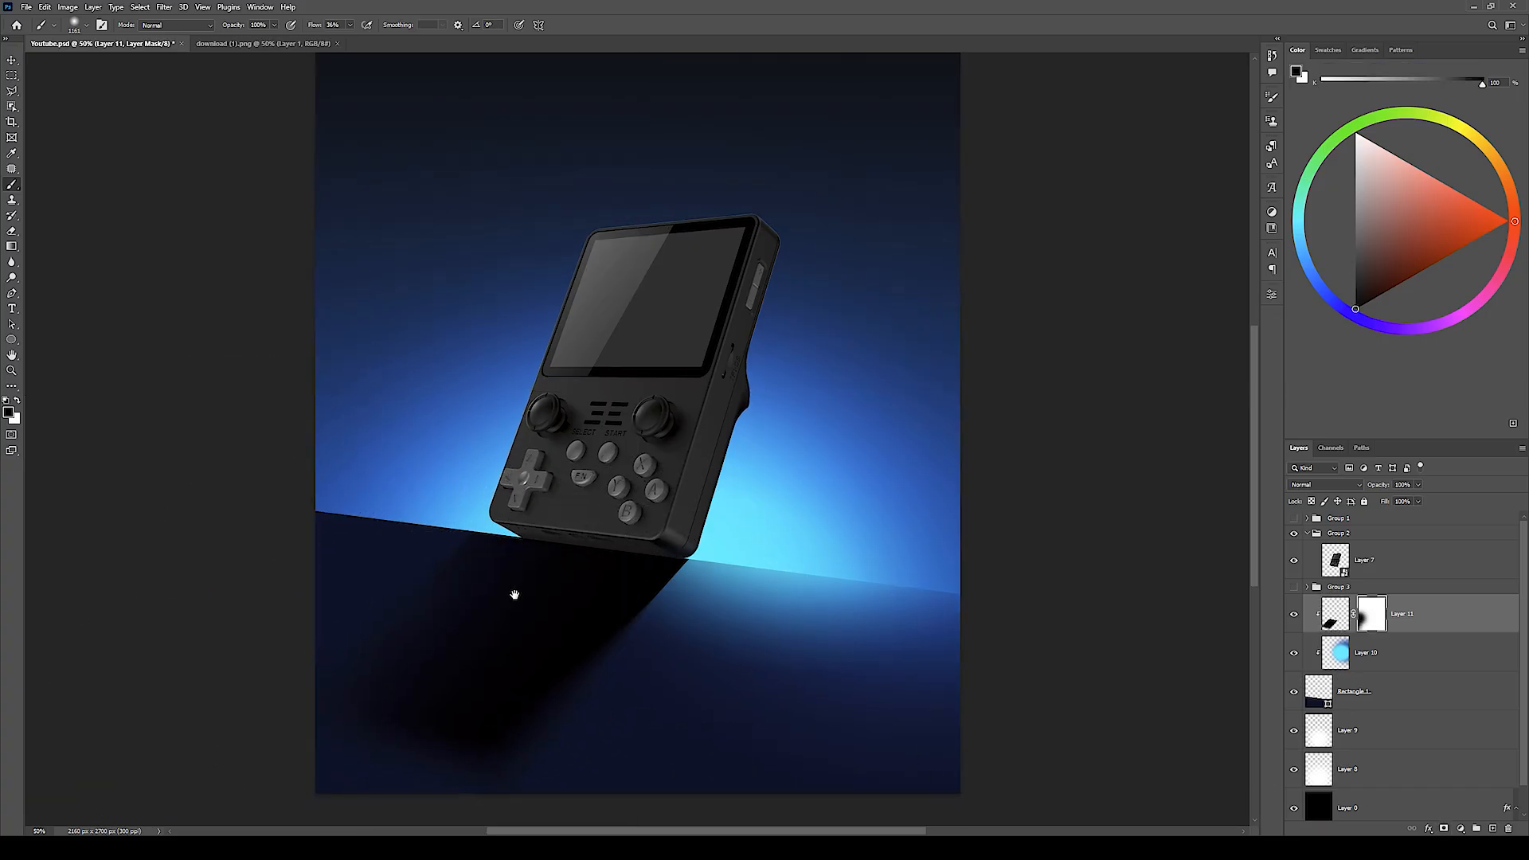
{"action": "left_click_drag", "start_coordinate": [511, 629], "coordinate": [533, 488]}
{"action": "key", "text": "x"}
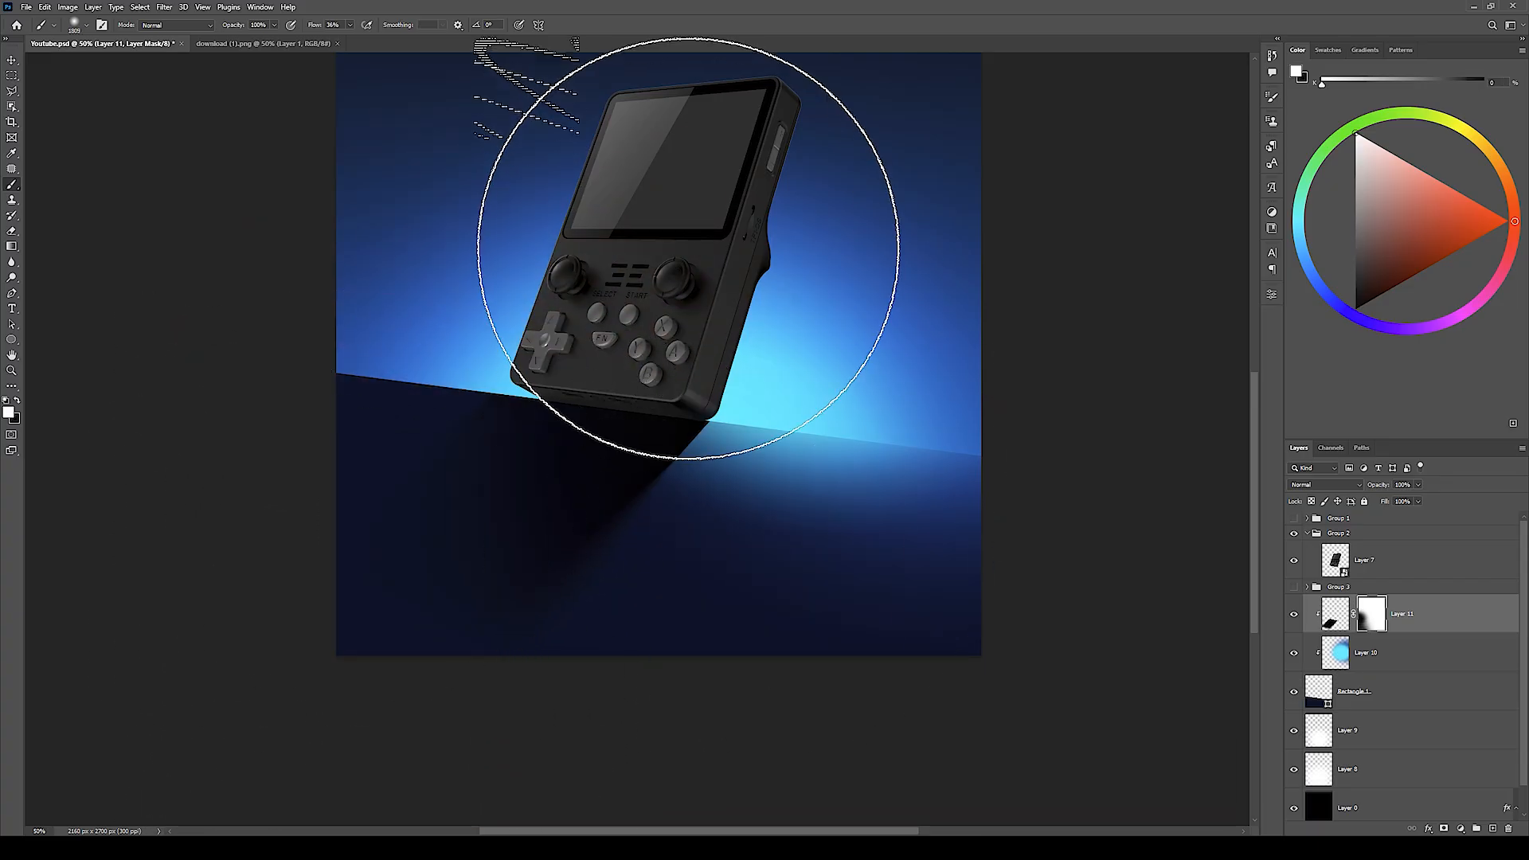
{"action": "key", "text": "space"}
{"action": "left_click_drag", "start_coordinate": [683, 339], "coordinate": [673, 428]}
{"action": "key", "text": "x"}
{"action": "key", "text": "z"}
{"action": "left_click_drag", "start_coordinate": [602, 517], "coordinate": [617, 435]}
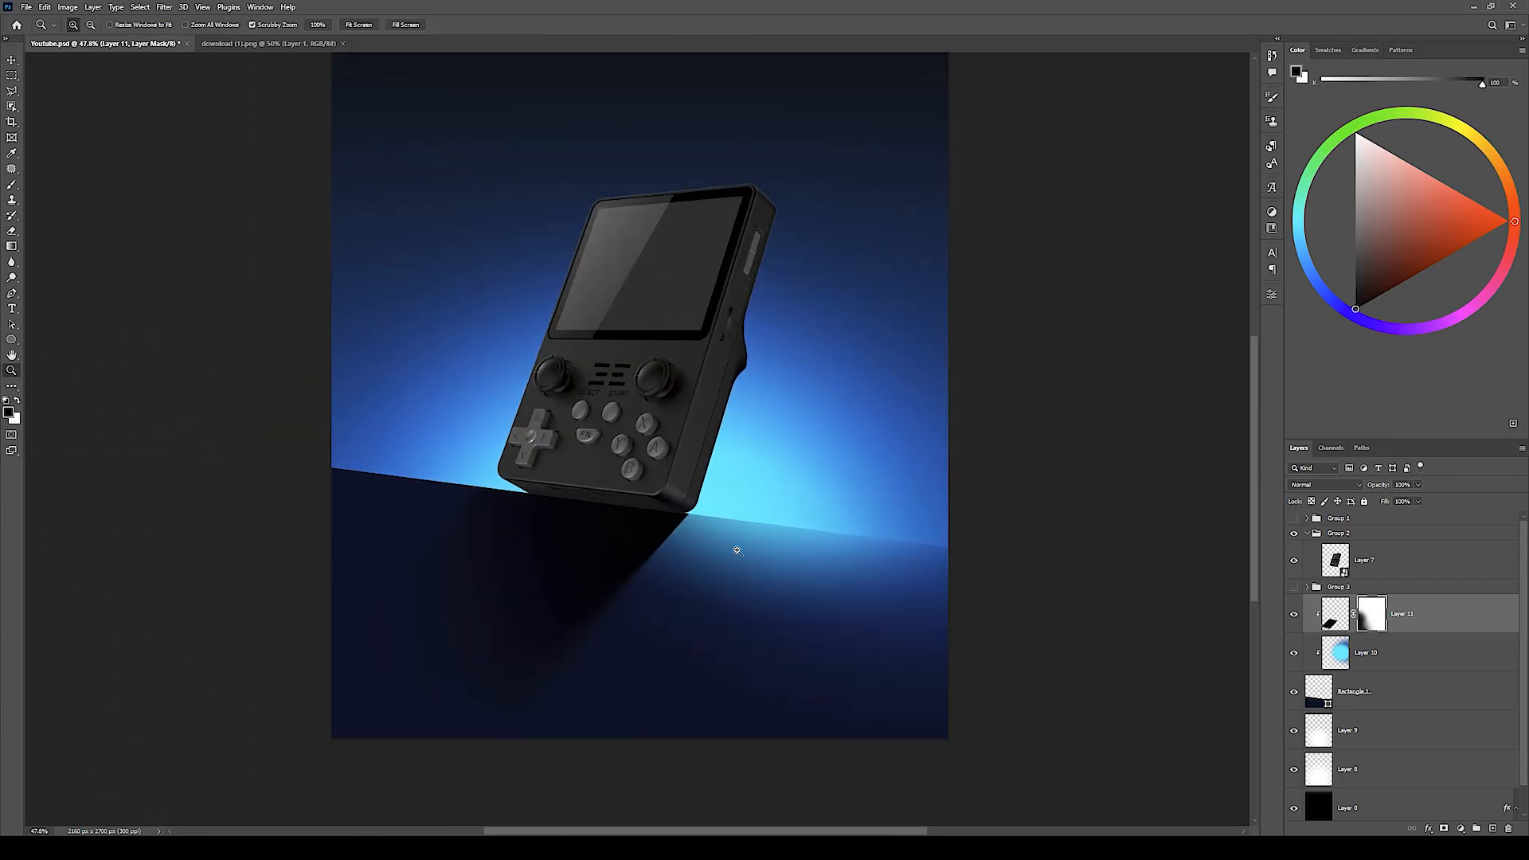
Step: Try the Overlay blend mode on the blue glow layer clipped to the floor
{"action": "left_click", "coordinate": [1385, 652]}
{"action": "left_click", "coordinate": [1326, 484]}
{"action": "left_click", "coordinate": [1314, 621]}
{"action": "key", "text": "alt+shift+w"}
Step: Add a black Solid Color fill layer above the console layer and clip it to the console
{"action": "mouse_move", "coordinate": [654, 422]}
{"action": "left_mouse_down"}
{"action": "mouse_move", "coordinate": [541, 426]}
{"action": "mouse_move", "coordinate": [677, 434]}
{"action": "mouse_move", "coordinate": [660, 430]}
{"action": "mouse_move", "coordinate": [672, 452]}
{"action": "mouse_move", "coordinate": [726, 438]}
{"action": "left_mouse_up"}
{"action": "key", "text": "v"}
{"action": "left_click", "coordinate": [707, 430]}
{"action": "key", "text": "space"}
{"action": "key", "text": "z"}
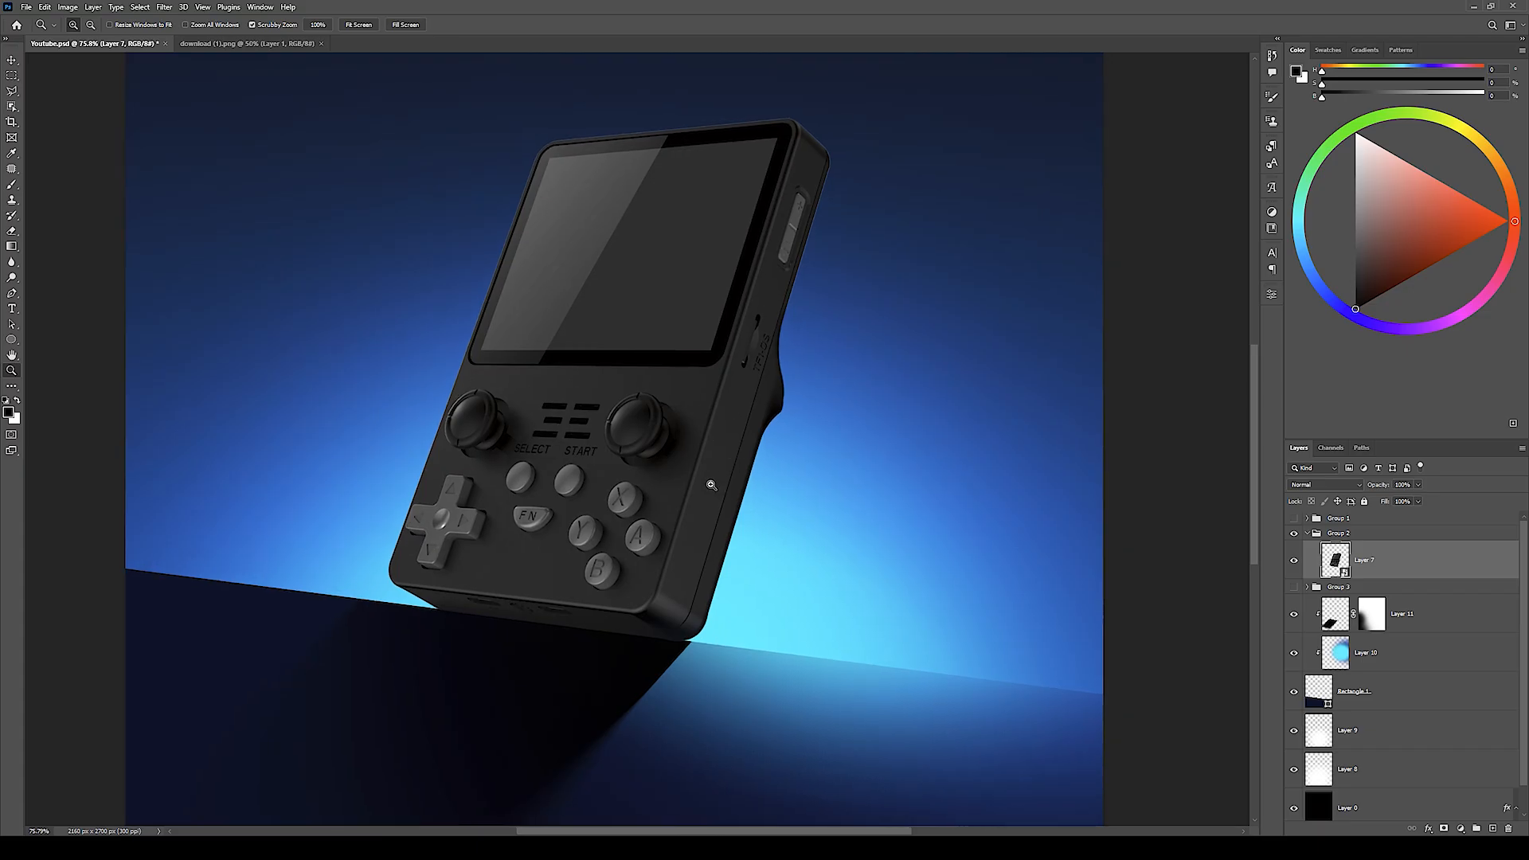
{"action": "left_click", "coordinate": [1460, 828]}
{"action": "left_click", "coordinate": [1457, 625]}
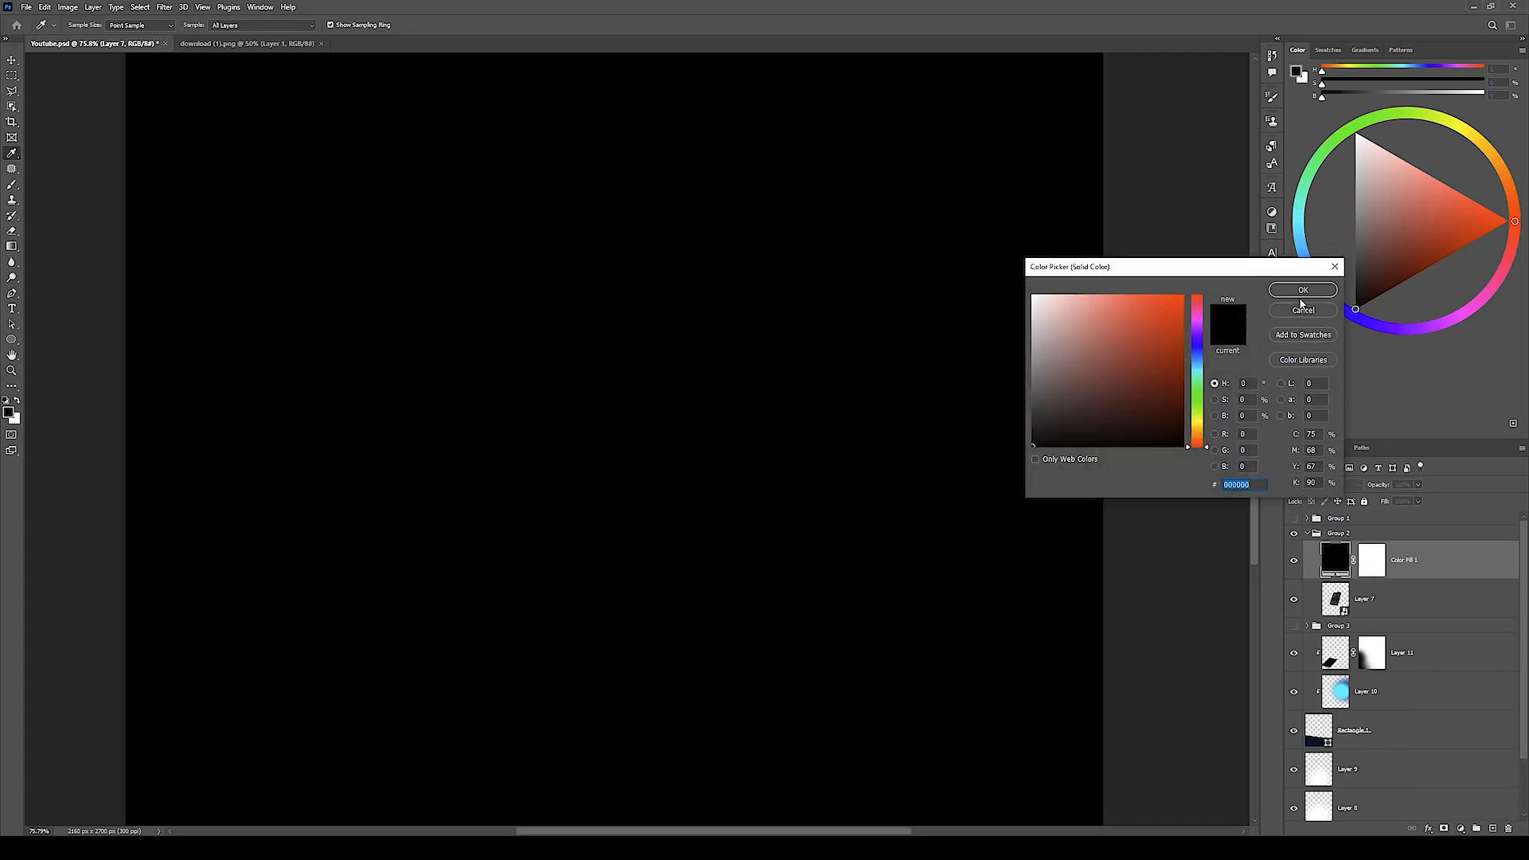
{"action": "left_click", "coordinate": [1302, 291]}
{"action": "key", "text": "ctrl+alt+g"}
Step: Set the console's fill layer to Linear Dodge (Add) and change its colour to #1ec7ea
{"action": "left_click", "coordinate": [1323, 484]}
{"action": "left_click", "coordinate": [1322, 593]}
{"action": "double_click", "coordinate": [1351, 560]}
{"action": "left_click", "coordinate": [933, 507]}
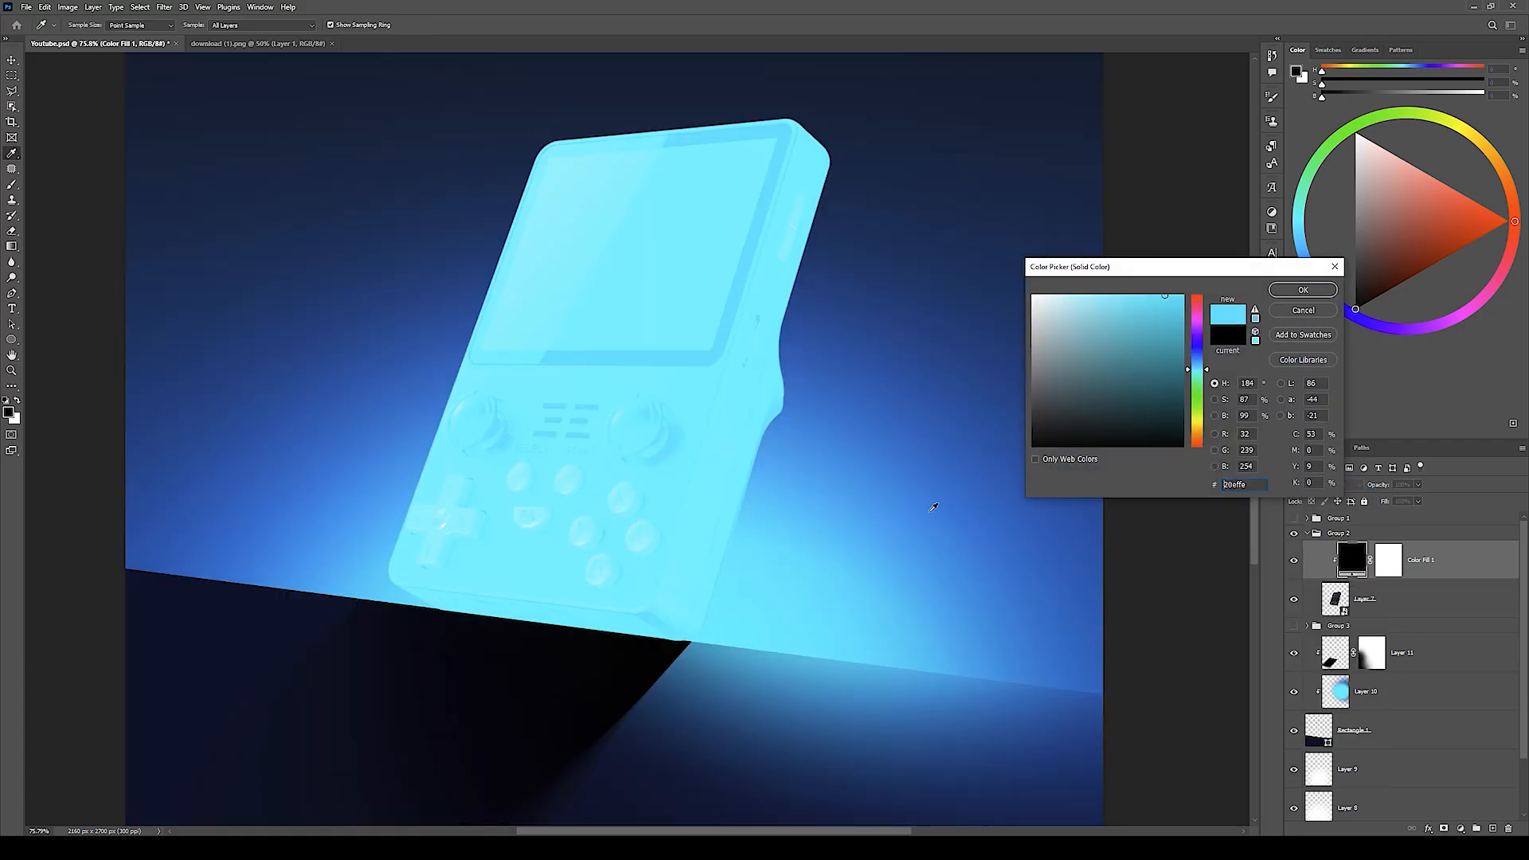
{"action": "left_click", "coordinate": [809, 535]}
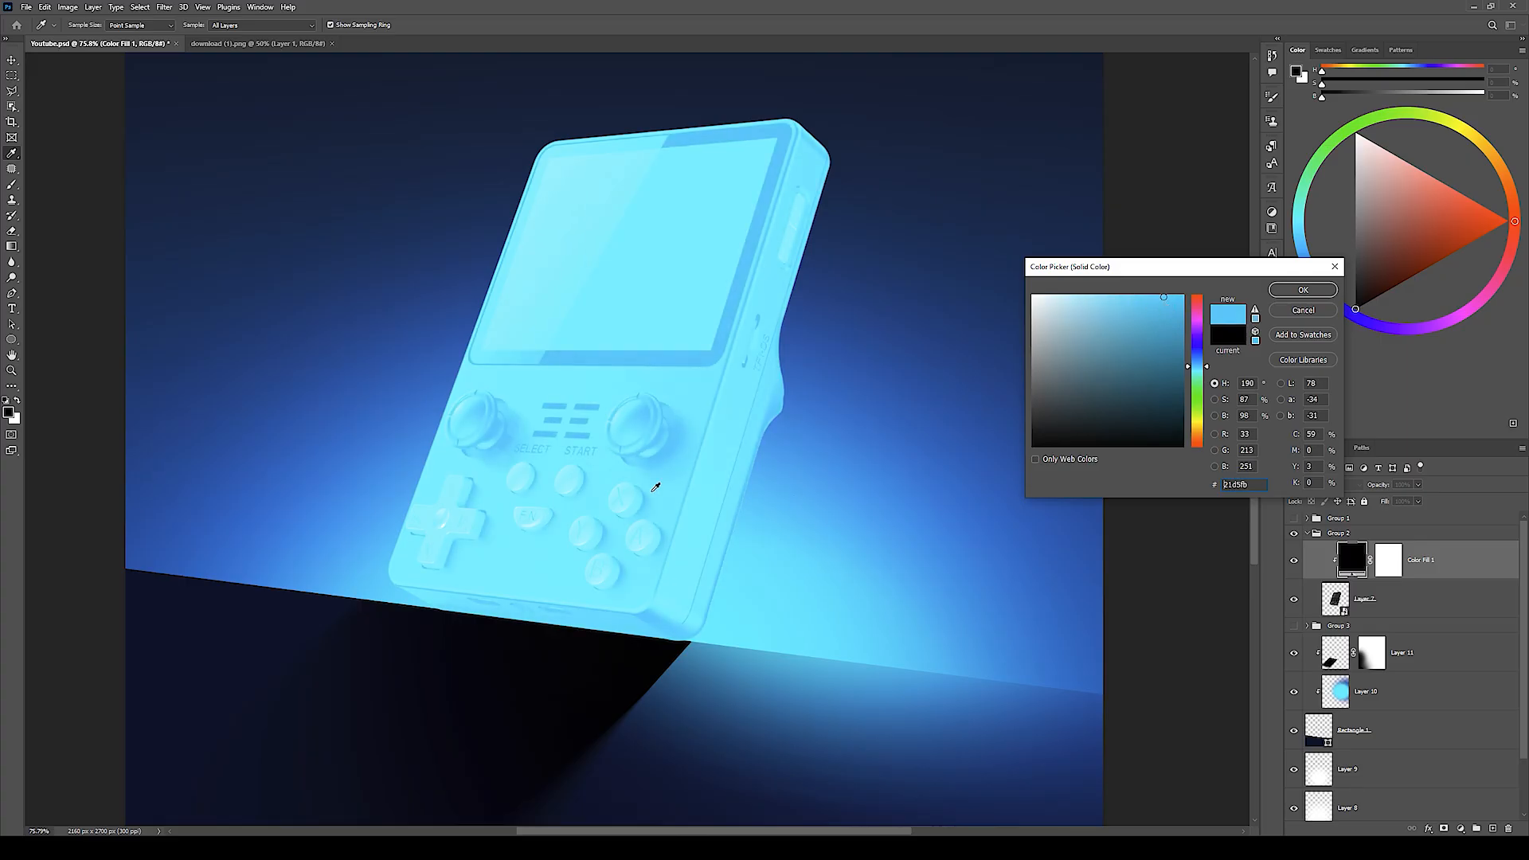
{"action": "left_click_drag", "start_coordinate": [1183, 306], "coordinate": [1178, 318]}
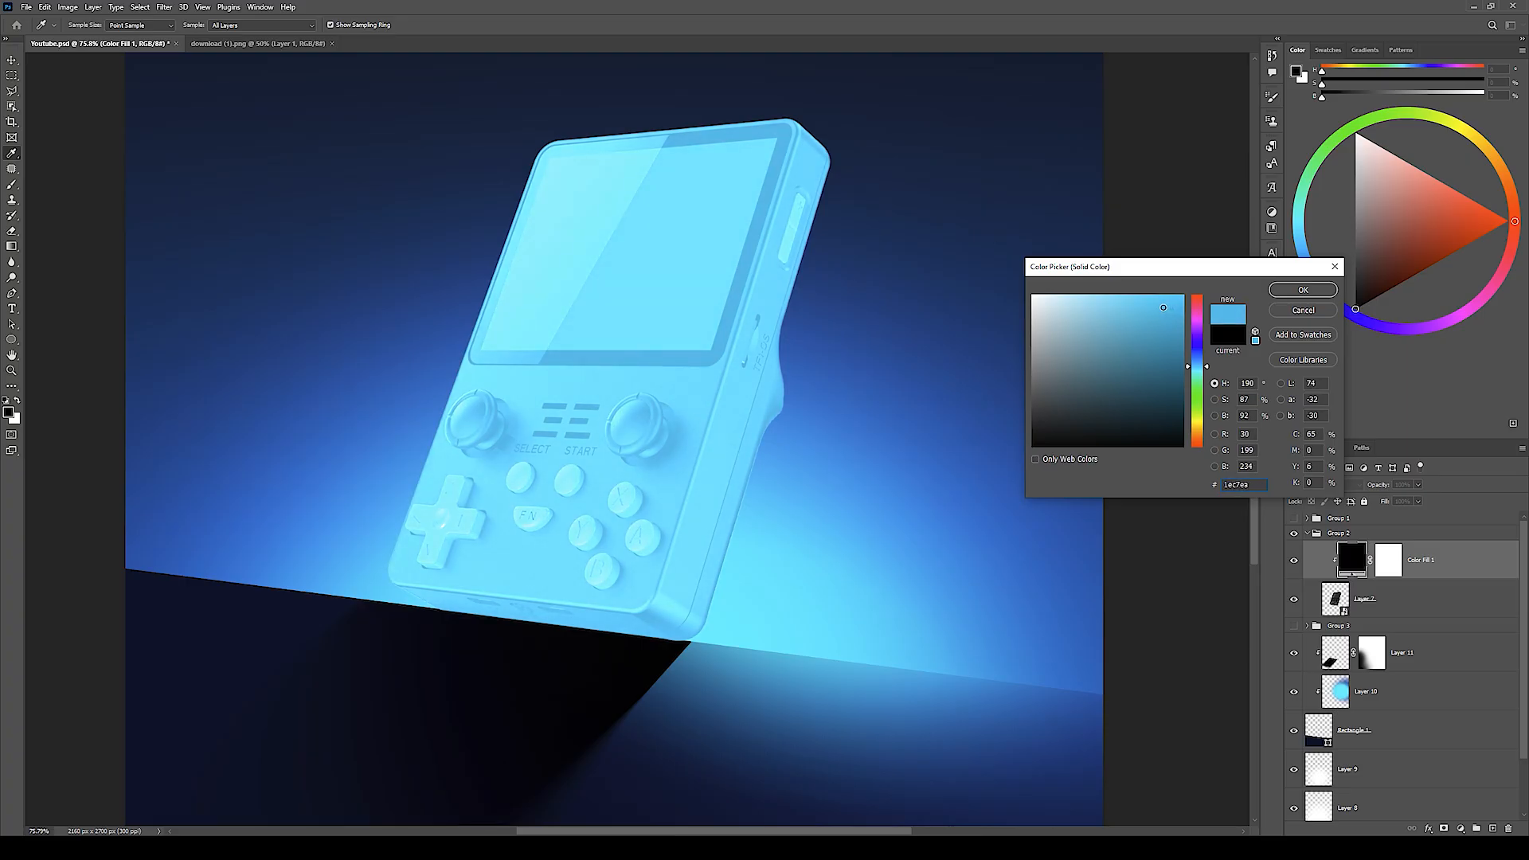
{"action": "left_click", "coordinate": [1288, 291]}
Step: Invert the mask of the console's blue fill layer to hide the fill
{"action": "left_click", "coordinate": [1386, 567]}
{"action": "key", "text": "z"}
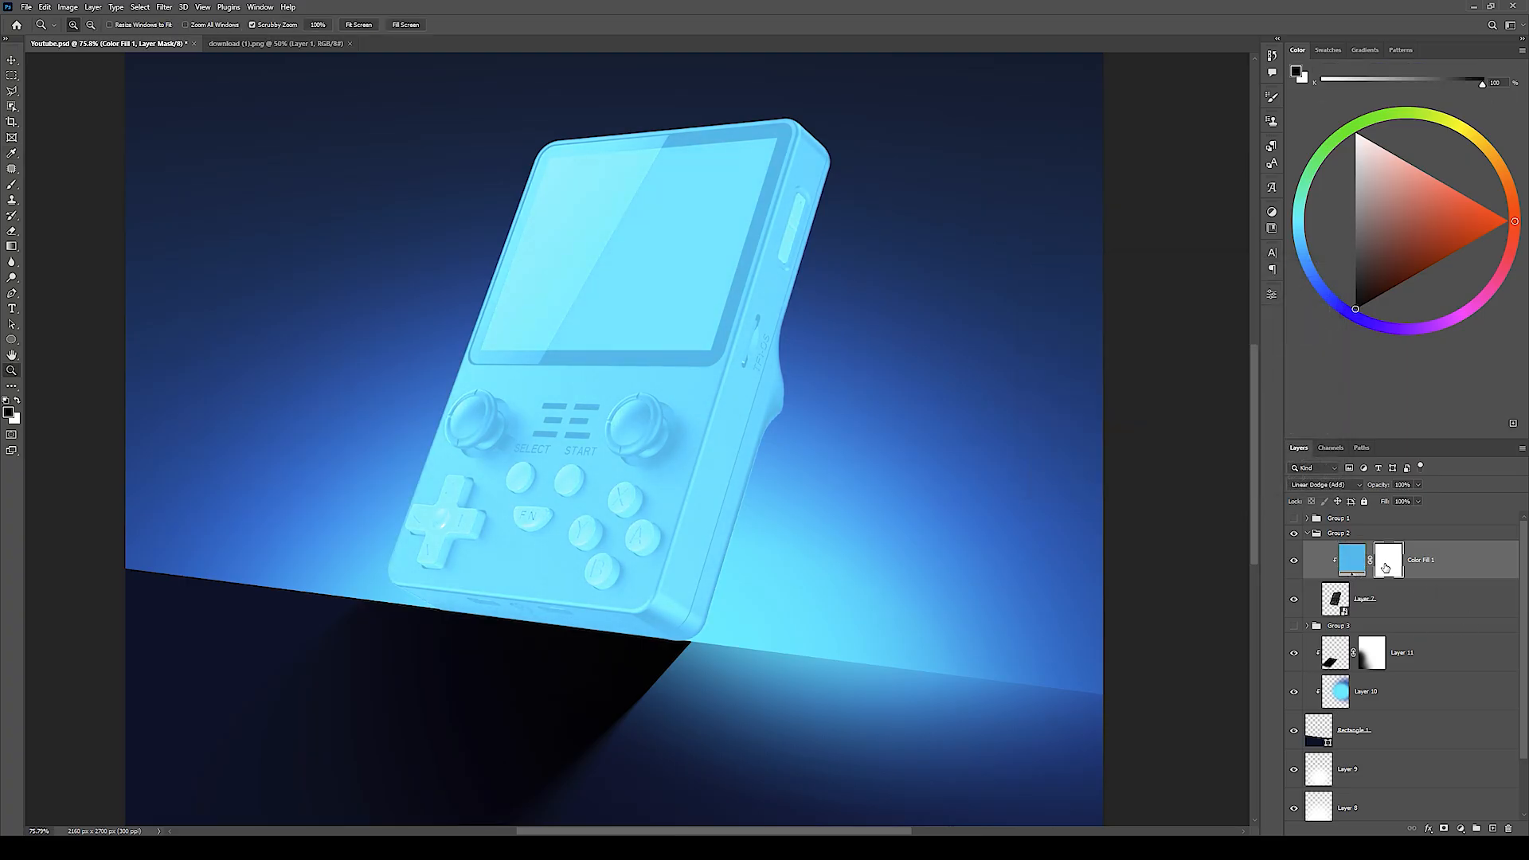
{"action": "key", "text": "ctrl+i"}
Step: Try painting blue light onto the console's right edge through the fill mask, and remove the stroke
{"action": "key", "text": "b"}
{"action": "mouse_move", "coordinate": [744, 462]}
{"action": "left_mouse_down"}
{"action": "mouse_move", "coordinate": [705, 661]}
{"action": "mouse_move", "coordinate": [724, 488]}
{"action": "mouse_move", "coordinate": [546, 451]}
{"action": "left_mouse_up"}
{"action": "left_click_drag", "start_coordinate": [862, 500], "coordinate": [712, 500]}
{"action": "key", "text": "x"}
{"action": "mouse_move", "coordinate": [829, 518]}
{"action": "left_mouse_down"}
{"action": "mouse_move", "coordinate": [833, 489]}
{"action": "mouse_move", "coordinate": [821, 549]}
{"action": "left_mouse_up"}
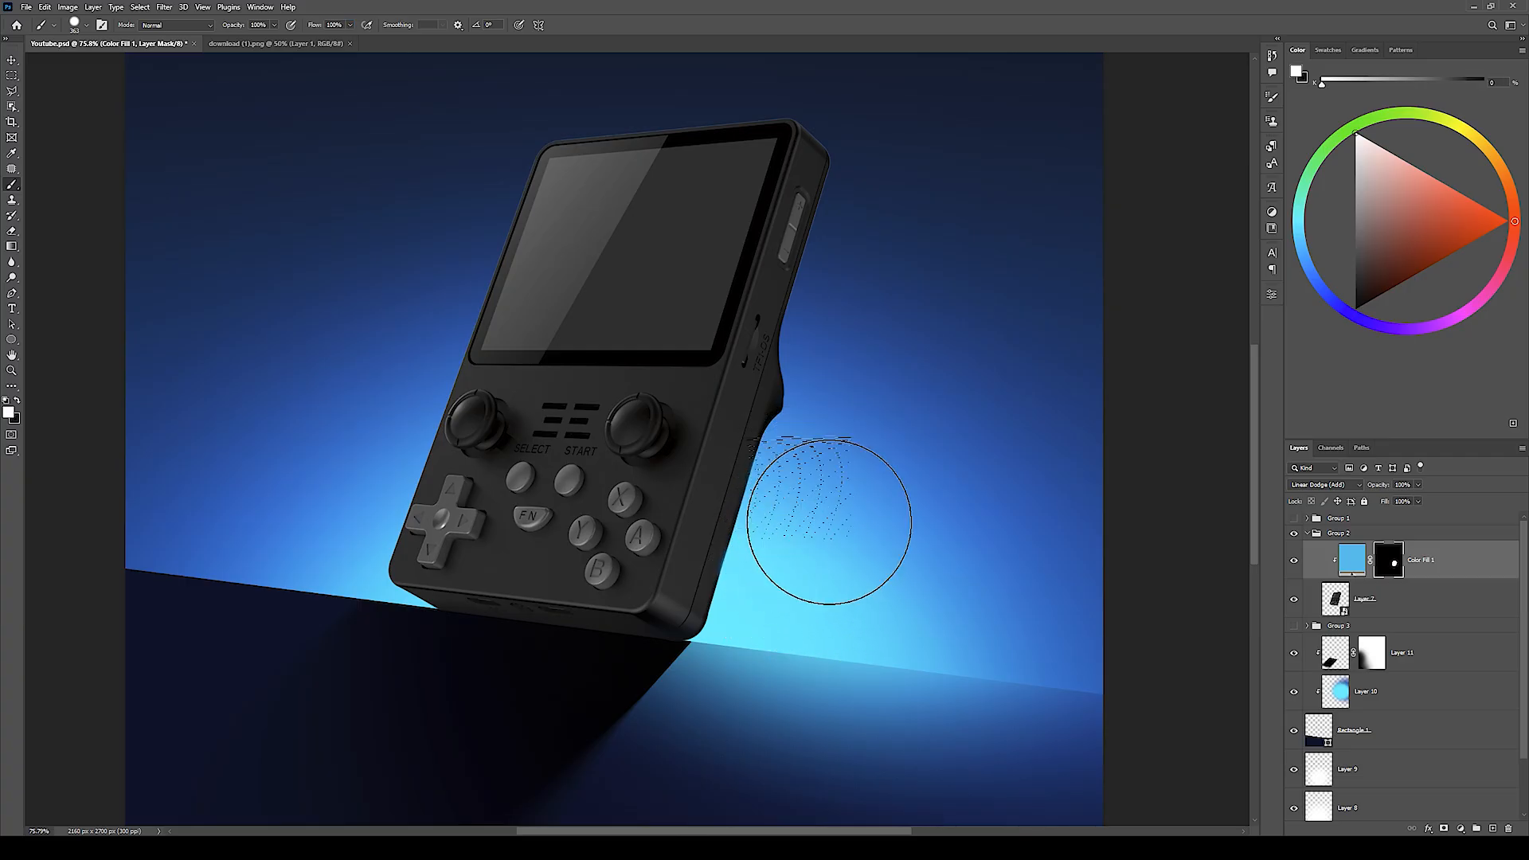
{"action": "key", "text": "ctrl+z"}
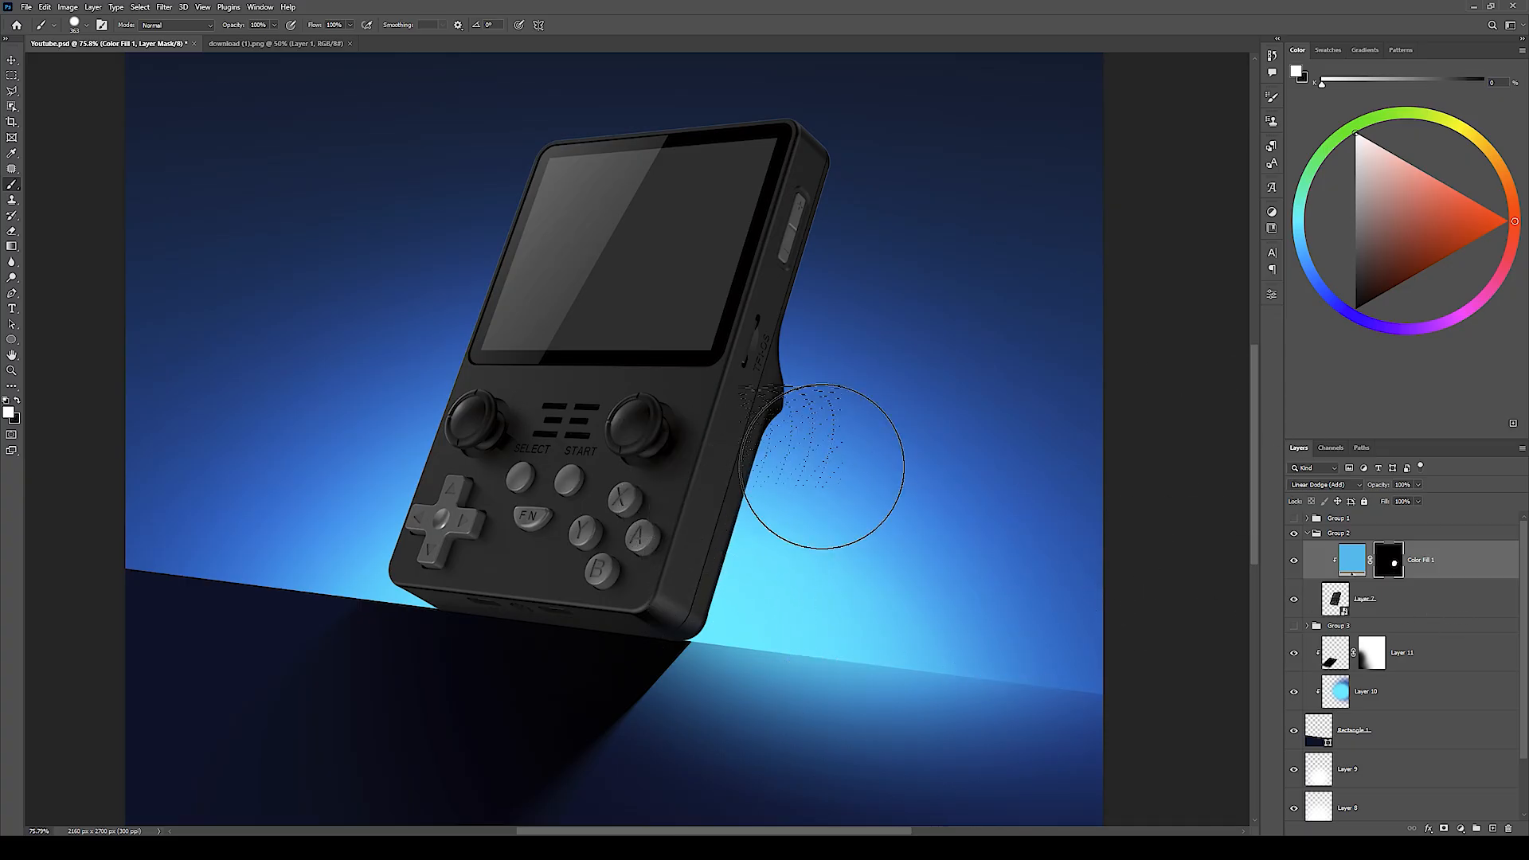
{"action": "key", "text": "x"}
{"action": "left_click_drag", "start_coordinate": [808, 517], "coordinate": [868, 530]}
{"action": "mouse_move", "coordinate": [854, 579]}
{"action": "left_mouse_down"}
{"action": "mouse_move", "coordinate": [711, 390]}
{"action": "mouse_move", "coordinate": [836, 567]}
{"action": "left_mouse_up"}
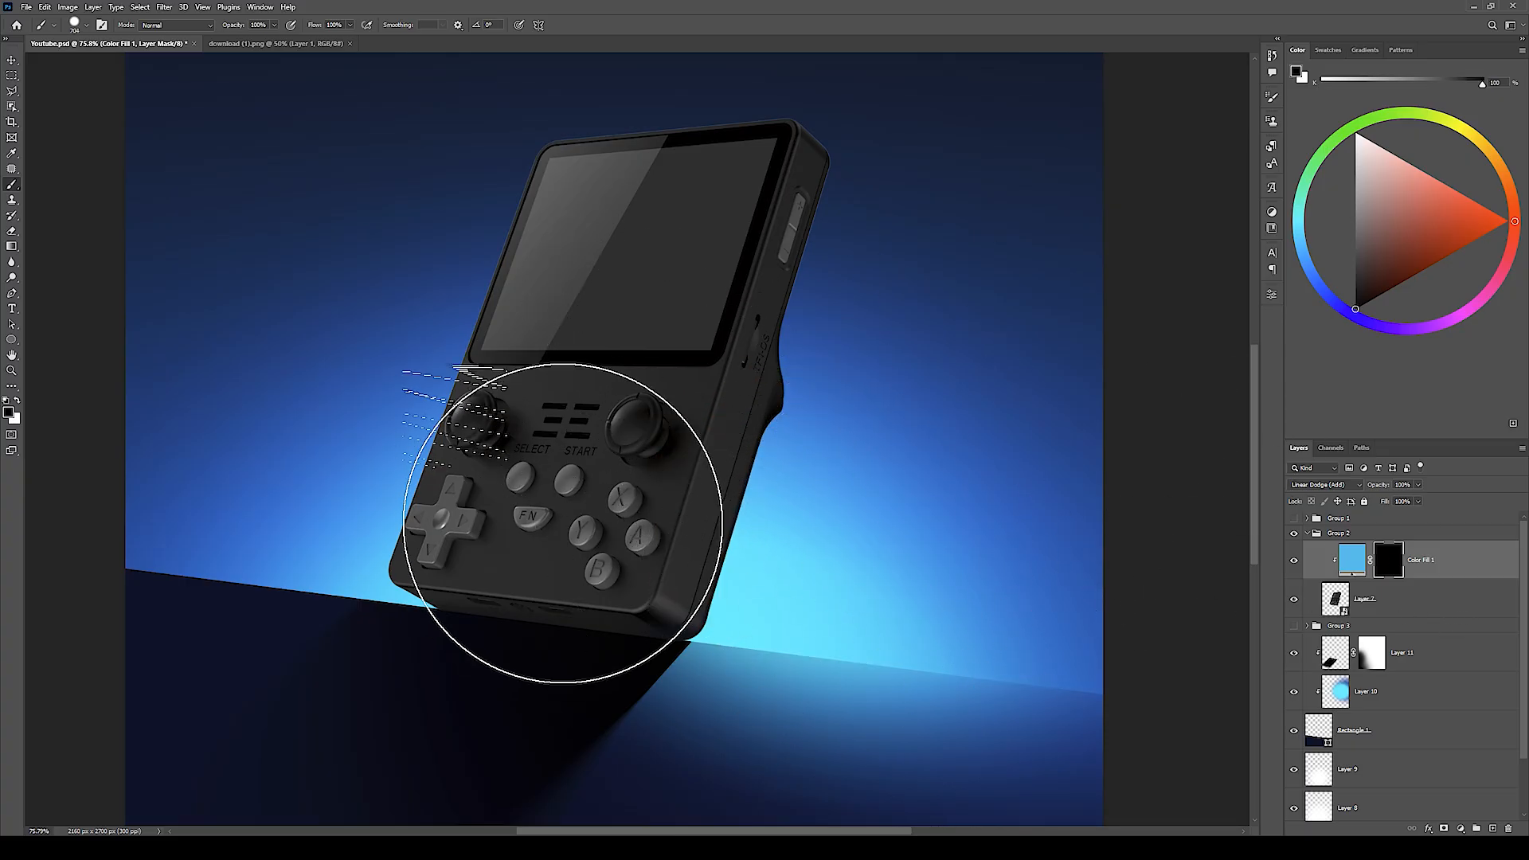
Step: Hide the console's blue Color Fill layer and select the console layer beneath it
{"action": "key", "text": "x"}
{"action": "key", "text": "z"}
{"action": "left_click_drag", "start_coordinate": [641, 414], "coordinate": [669, 390]}
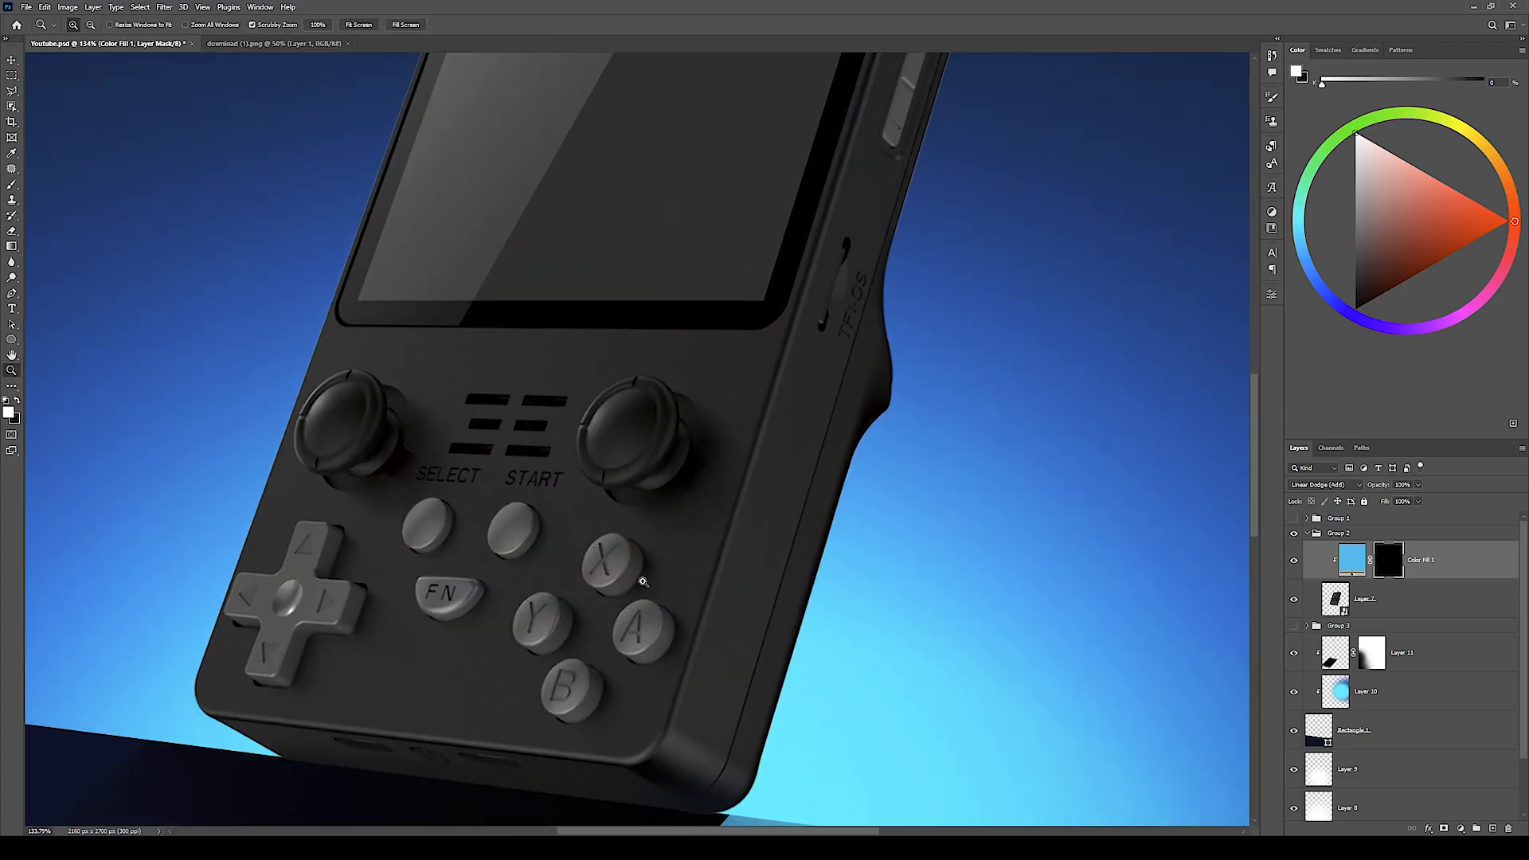
{"action": "scroll", "coordinate": [664, 387], "scroll_direction": "down", "scroll_amount": 5}
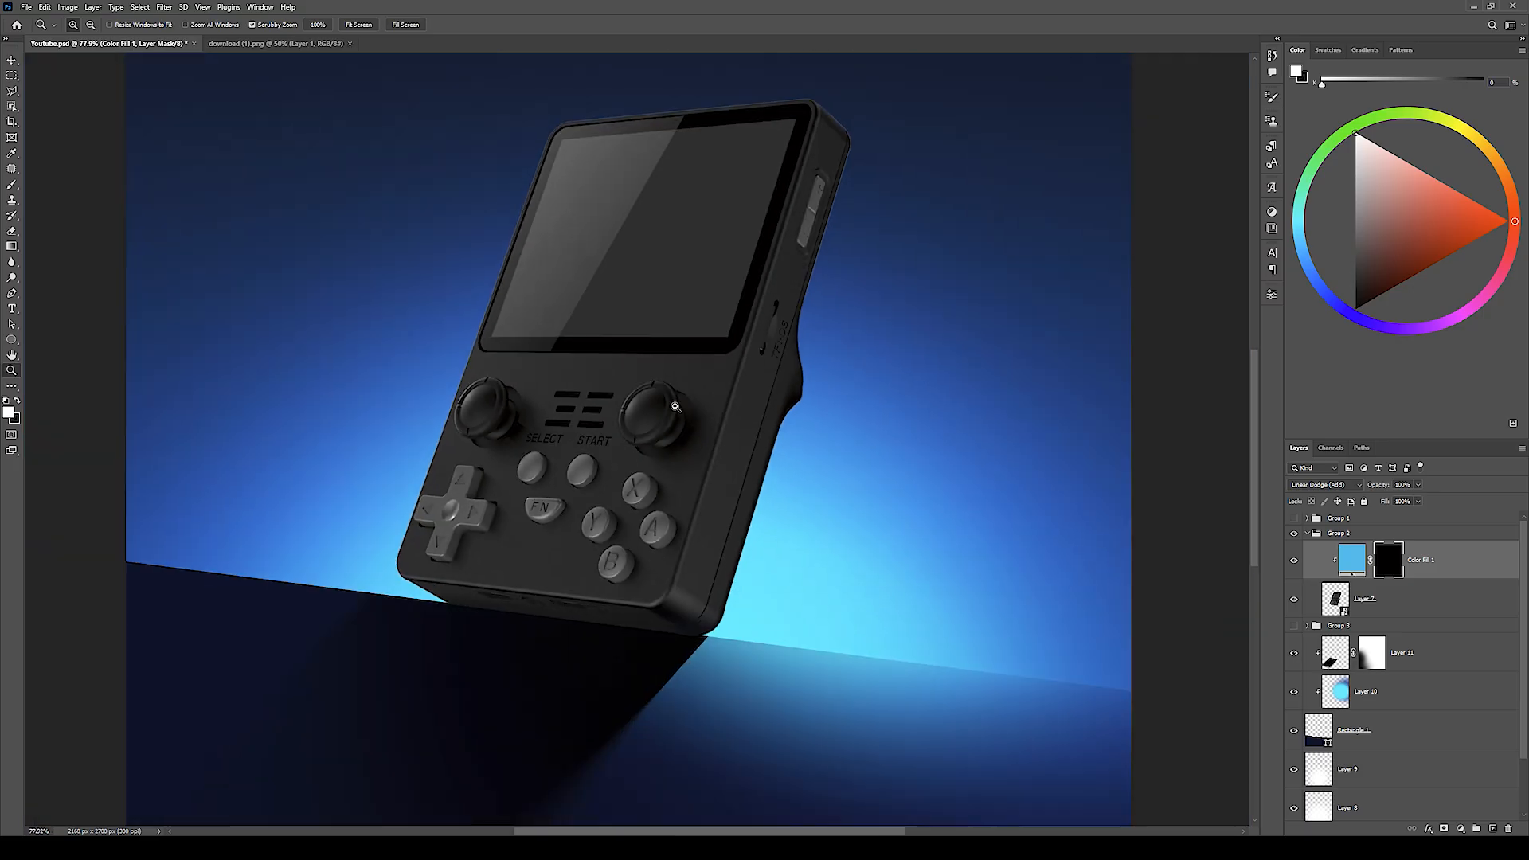
{"action": "key", "text": "v"}
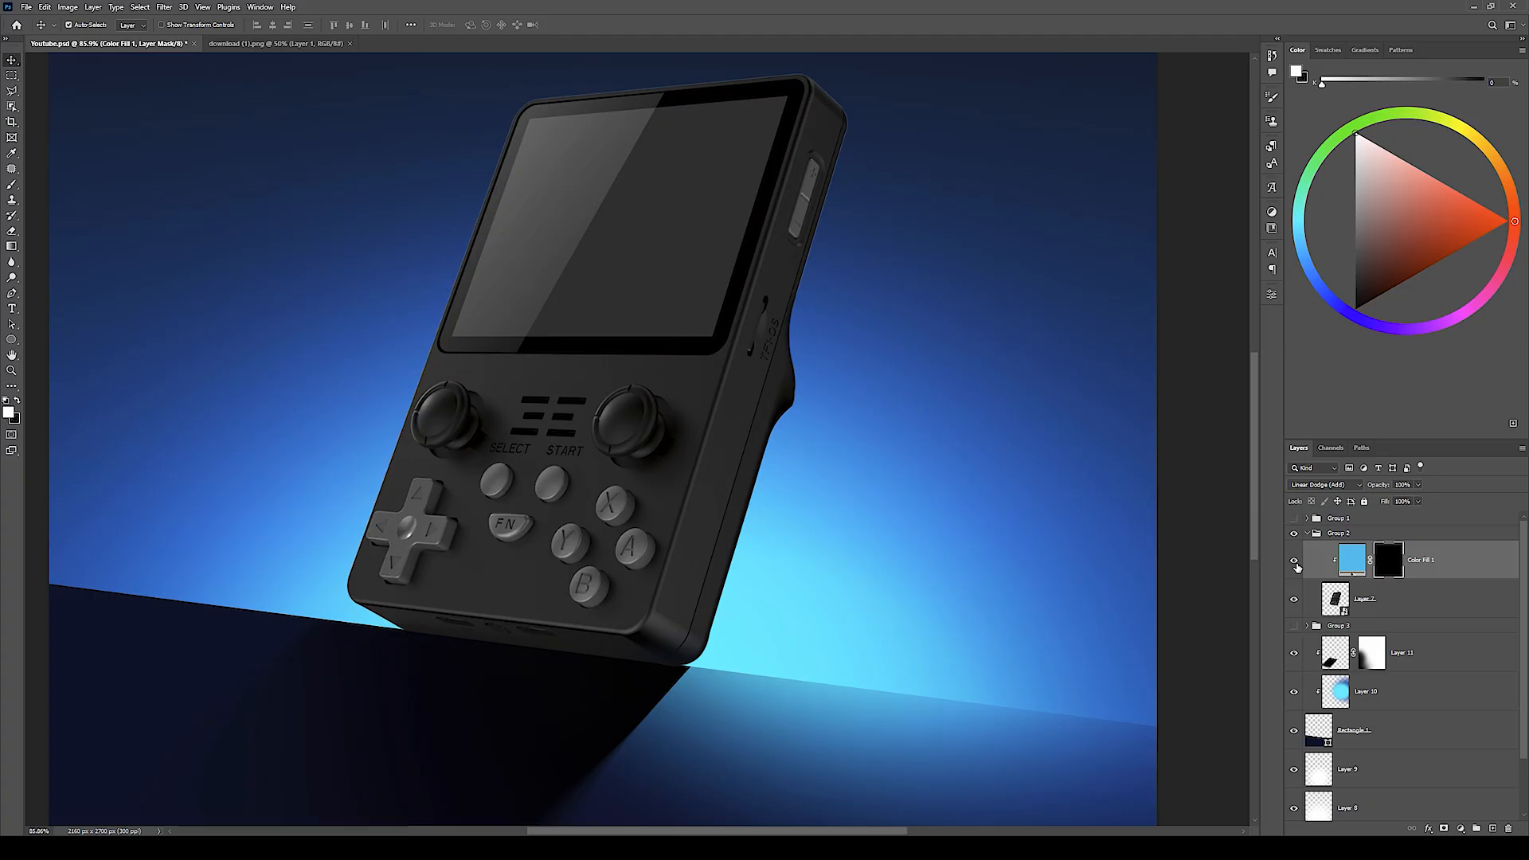
{"action": "left_click", "coordinate": [1294, 560]}
{"action": "left_click", "coordinate": [1417, 609]}
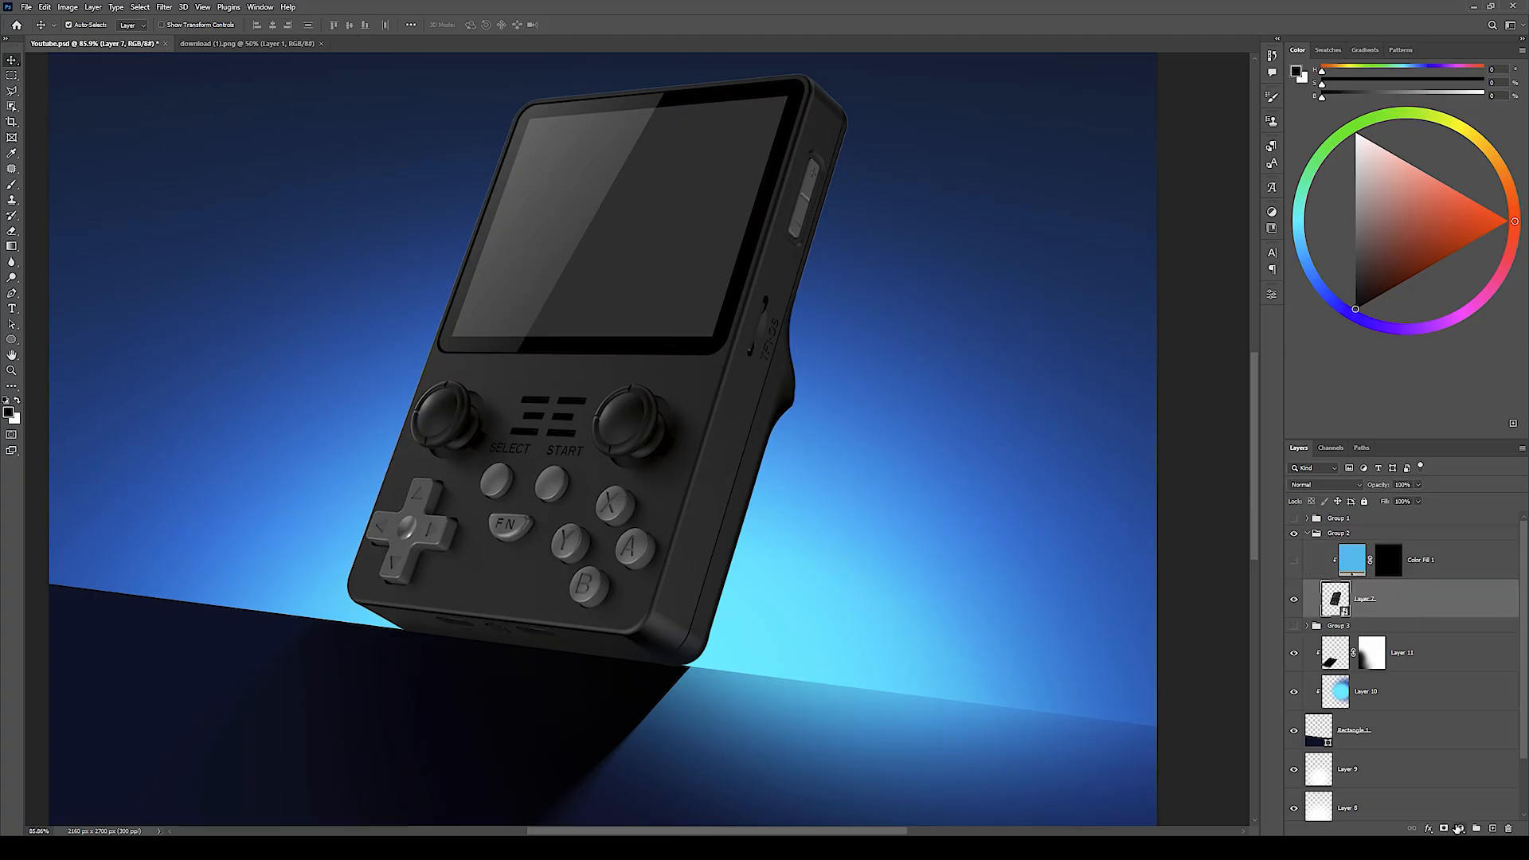
Step: Add a clipped Levels adjustment above the console, with midtones at 0.57 and the white output lowered to about 130
{"action": "left_click", "coordinate": [1460, 828]}
{"action": "left_click", "coordinate": [1451, 662]}
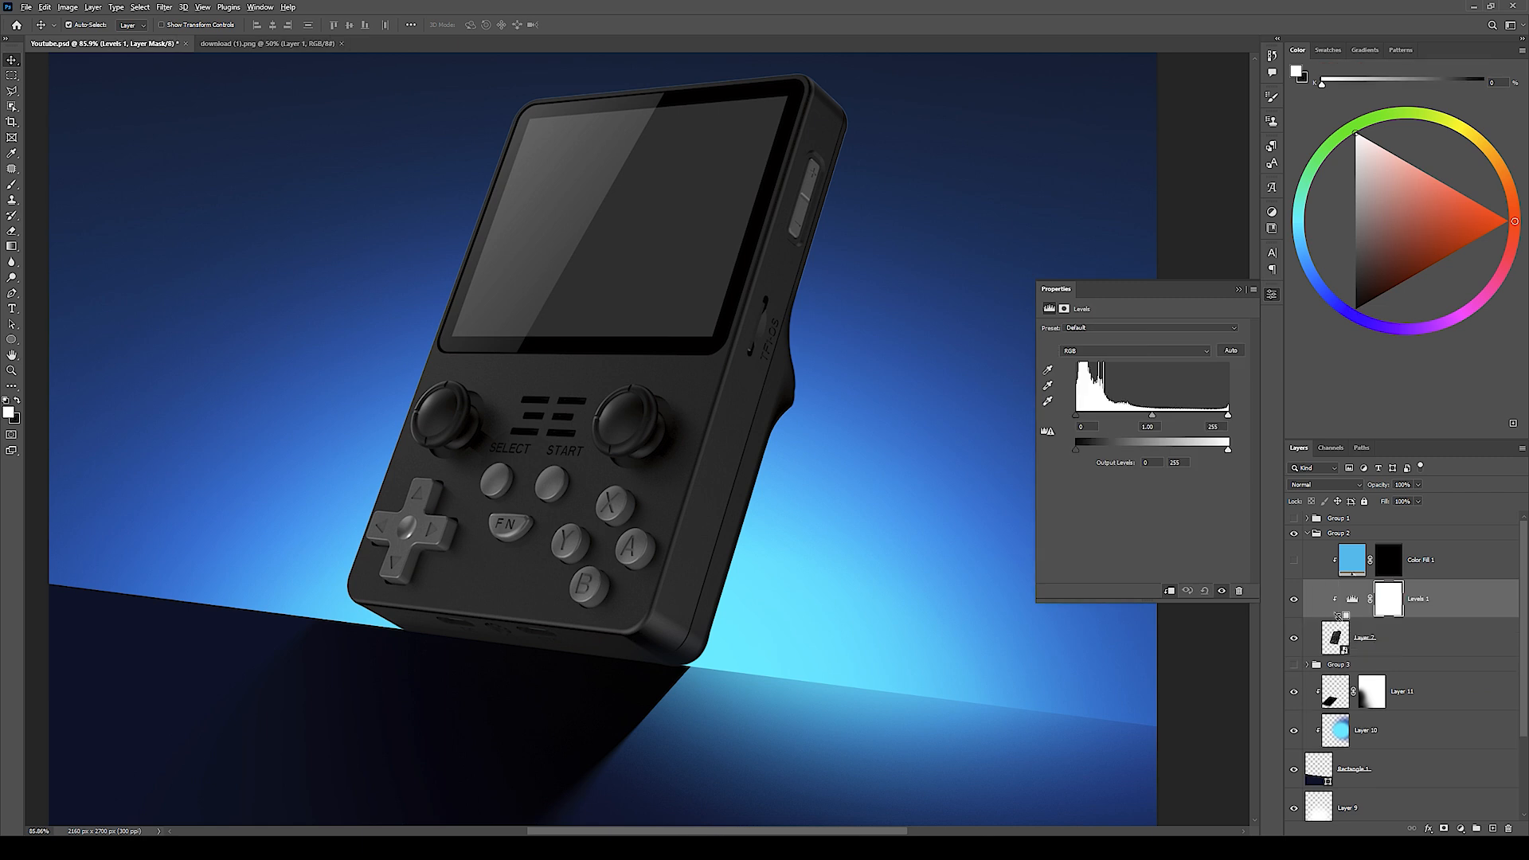
{"action": "left_click_drag", "start_coordinate": [1219, 453], "coordinate": [1179, 416]}
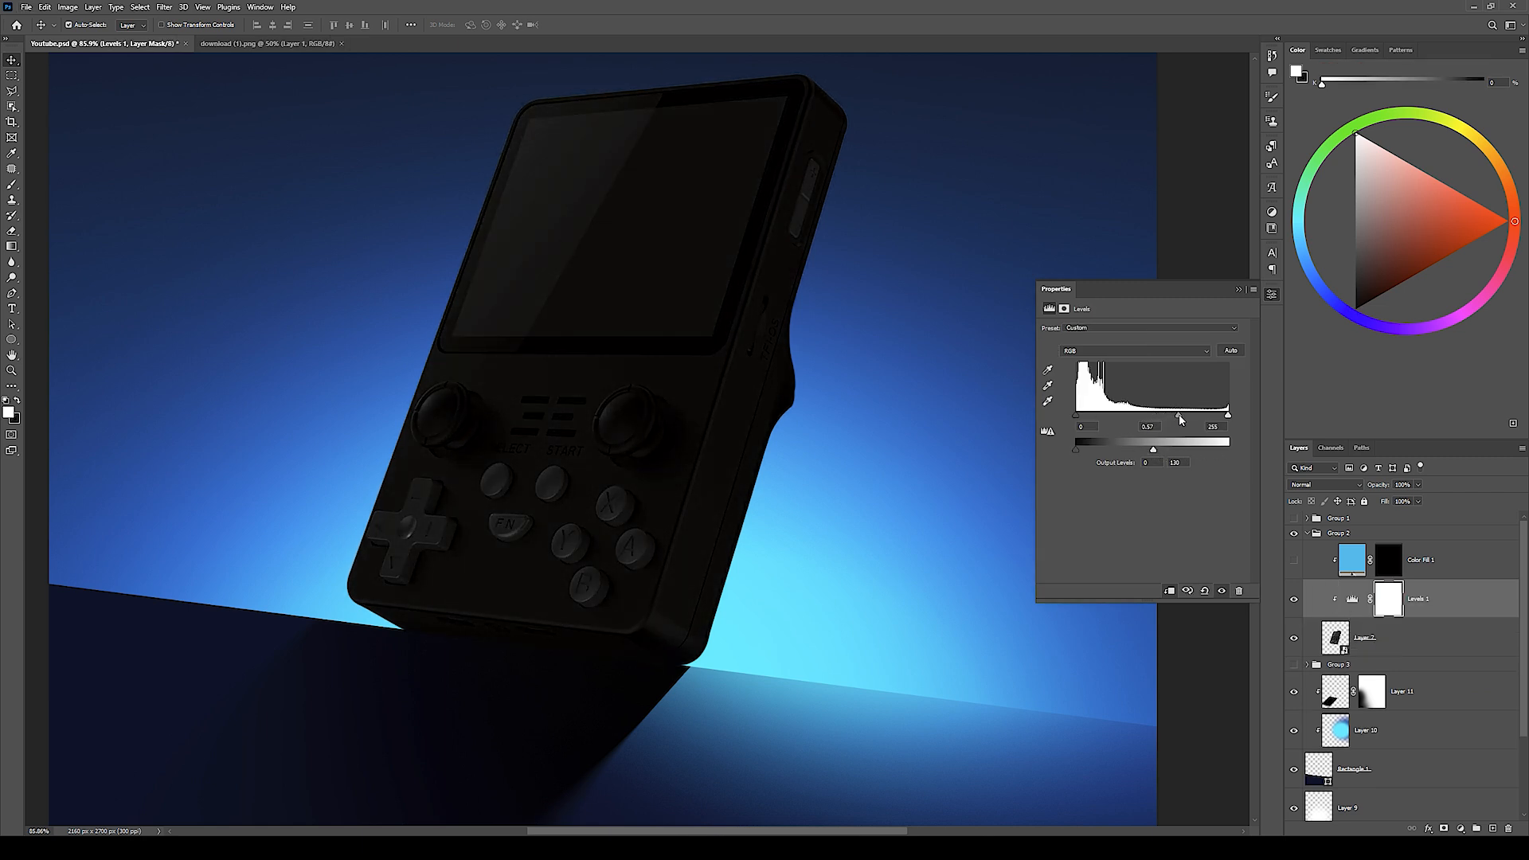
Step: Paint the Levels mask black with a large soft brush at low flow over the console's lower-right buttons and side
{"action": "key", "text": "b"}
{"action": "key", "text": "x"}
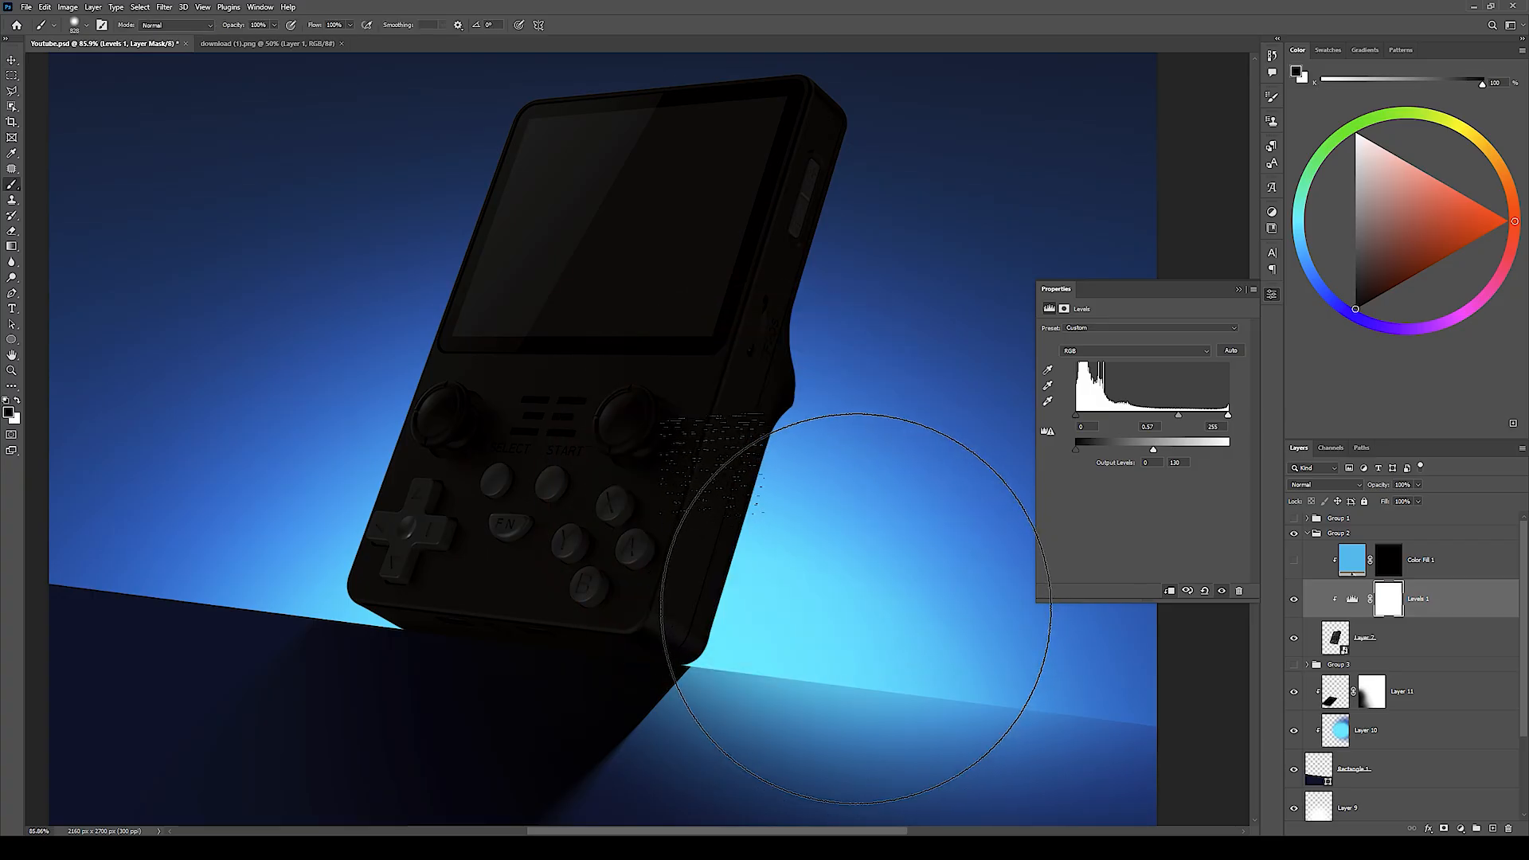
{"action": "left_click_drag", "start_coordinate": [329, 30], "coordinate": [292, 25]}
{"action": "right_click", "coordinate": [695, 445]}
{"action": "left_click", "coordinate": [653, 514]}
{"action": "left_click_drag", "start_coordinate": [654, 513], "coordinate": [813, 530]}
{"action": "left_click", "coordinate": [799, 573]}
{"action": "left_click", "coordinate": [924, 323]}
{"action": "key", "text": "x"}
{"action": "left_click_drag", "start_coordinate": [485, 342], "coordinate": [495, 405]}
{"action": "key", "text": "bracketleft"}
{"action": "key", "text": "bracketleft"}
{"action": "key", "text": "bracketleft"}
{"action": "left_click_drag", "start_coordinate": [587, 177], "coordinate": [575, 181]}
{"action": "mouse_move", "coordinate": [280, 552]}
{"action": "left_mouse_down"}
{"action": "mouse_move", "coordinate": [351, 614]}
{"action": "mouse_move", "coordinate": [365, 590]}
{"action": "mouse_move", "coordinate": [454, 613]}
{"action": "mouse_move", "coordinate": [530, 419]}
{"action": "mouse_move", "coordinate": [494, 542]}
{"action": "left_mouse_up"}
{"action": "key", "text": "bracketright"}
{"action": "key", "text": "bracketright"}
{"action": "key", "text": "bracketright"}
{"action": "key", "text": "shift+bracketleft"}
{"action": "key", "text": "x"}
{"action": "left_click_drag", "start_coordinate": [958, 628], "coordinate": [904, 720]}
{"action": "left_click_drag", "start_coordinate": [930, 530], "coordinate": [867, 512]}
Step: Add a clipped Color Balance layer in Overlay mode at about 43% opacity and shift its midtones towards blue
{"action": "left_click", "coordinate": [1460, 828]}
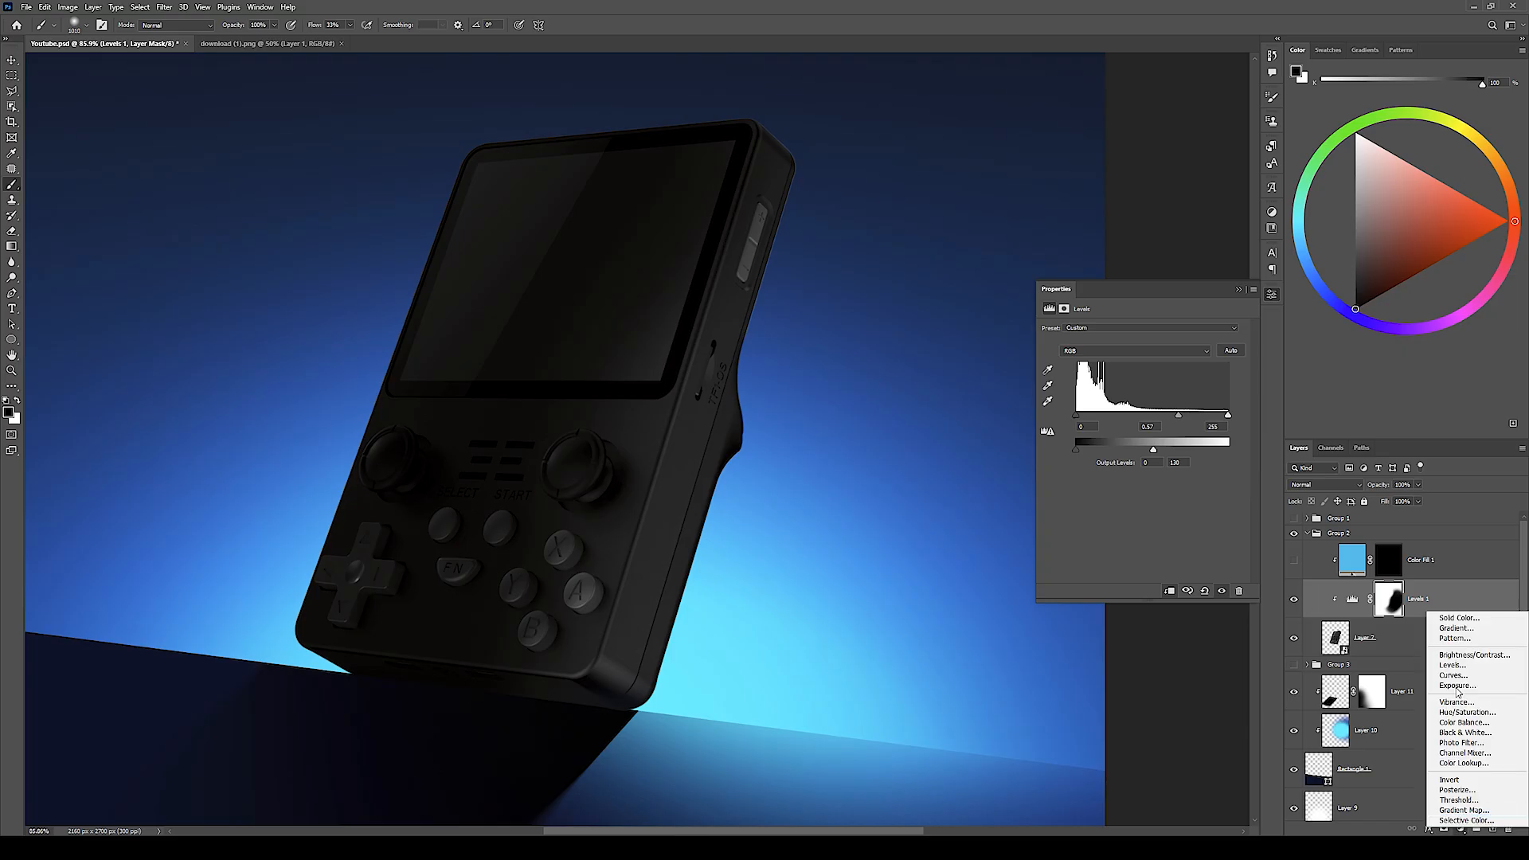
{"action": "left_click", "coordinate": [1451, 730]}
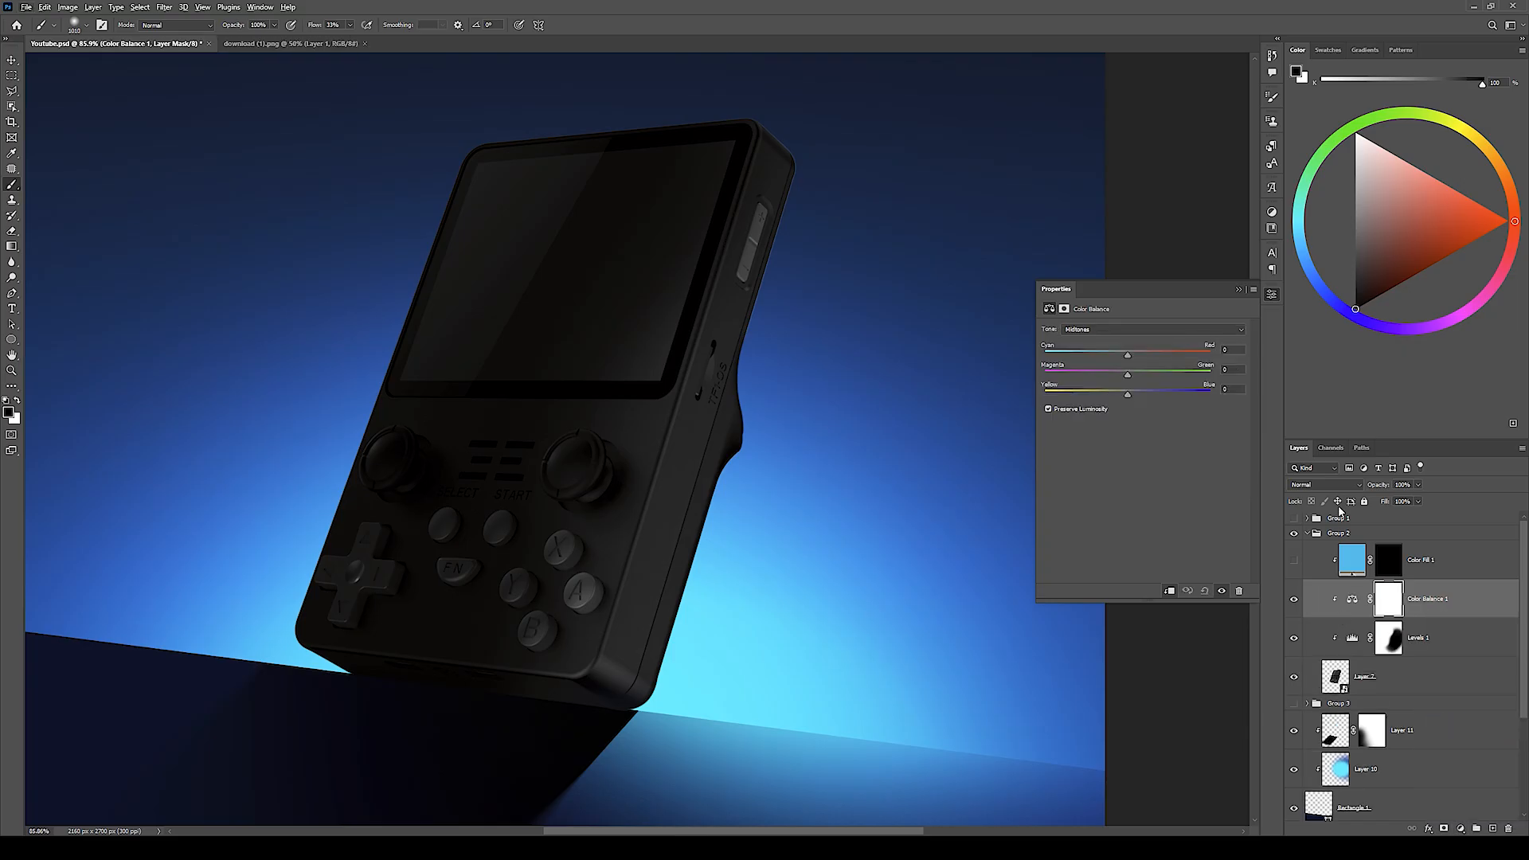
{"action": "left_click", "coordinate": [1323, 484]}
{"action": "left_click", "coordinate": [1328, 634]}
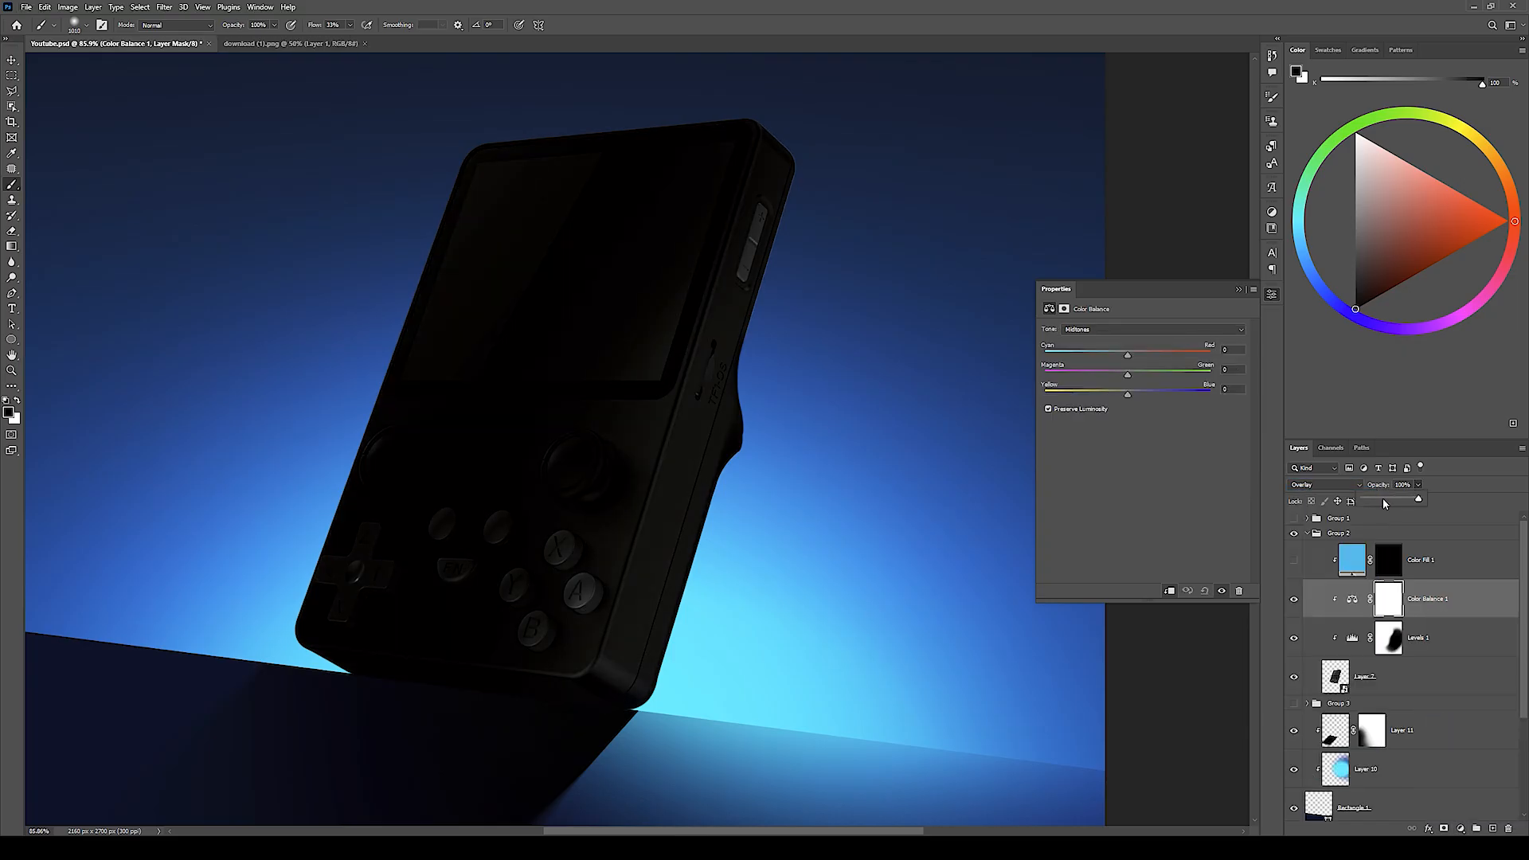
{"action": "left_click", "coordinate": [1384, 498]}
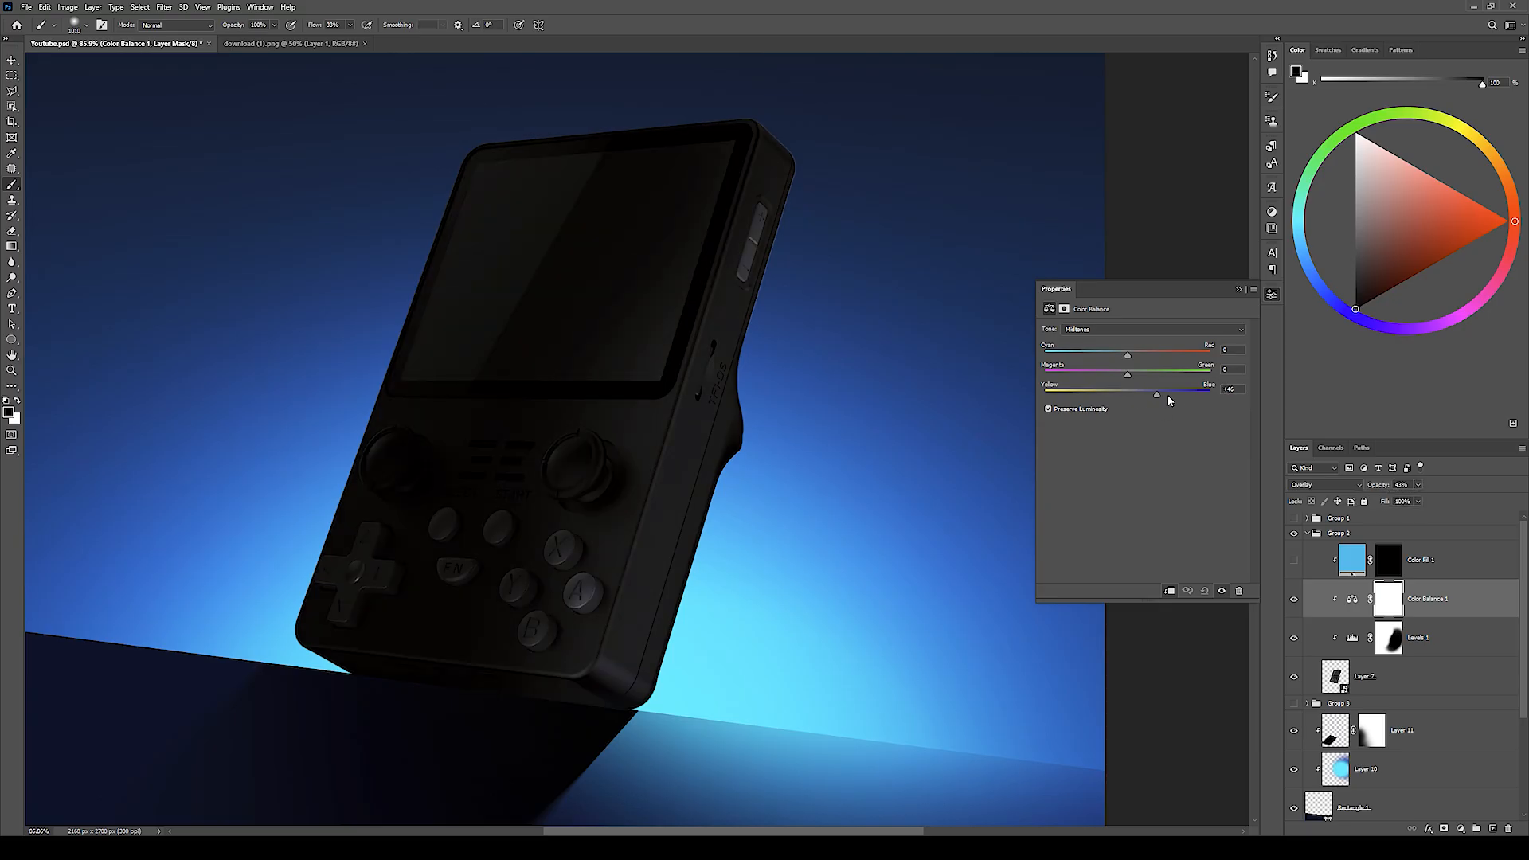
{"action": "left_click_drag", "start_coordinate": [1190, 396], "coordinate": [1191, 397]}
{"action": "left_click", "coordinate": [1294, 605]}
{"action": "left_click", "coordinate": [1294, 606]}
Step: Paint more black into the Levels mask to brighten the console's button area and side
{"action": "left_click", "coordinate": [1422, 643]}
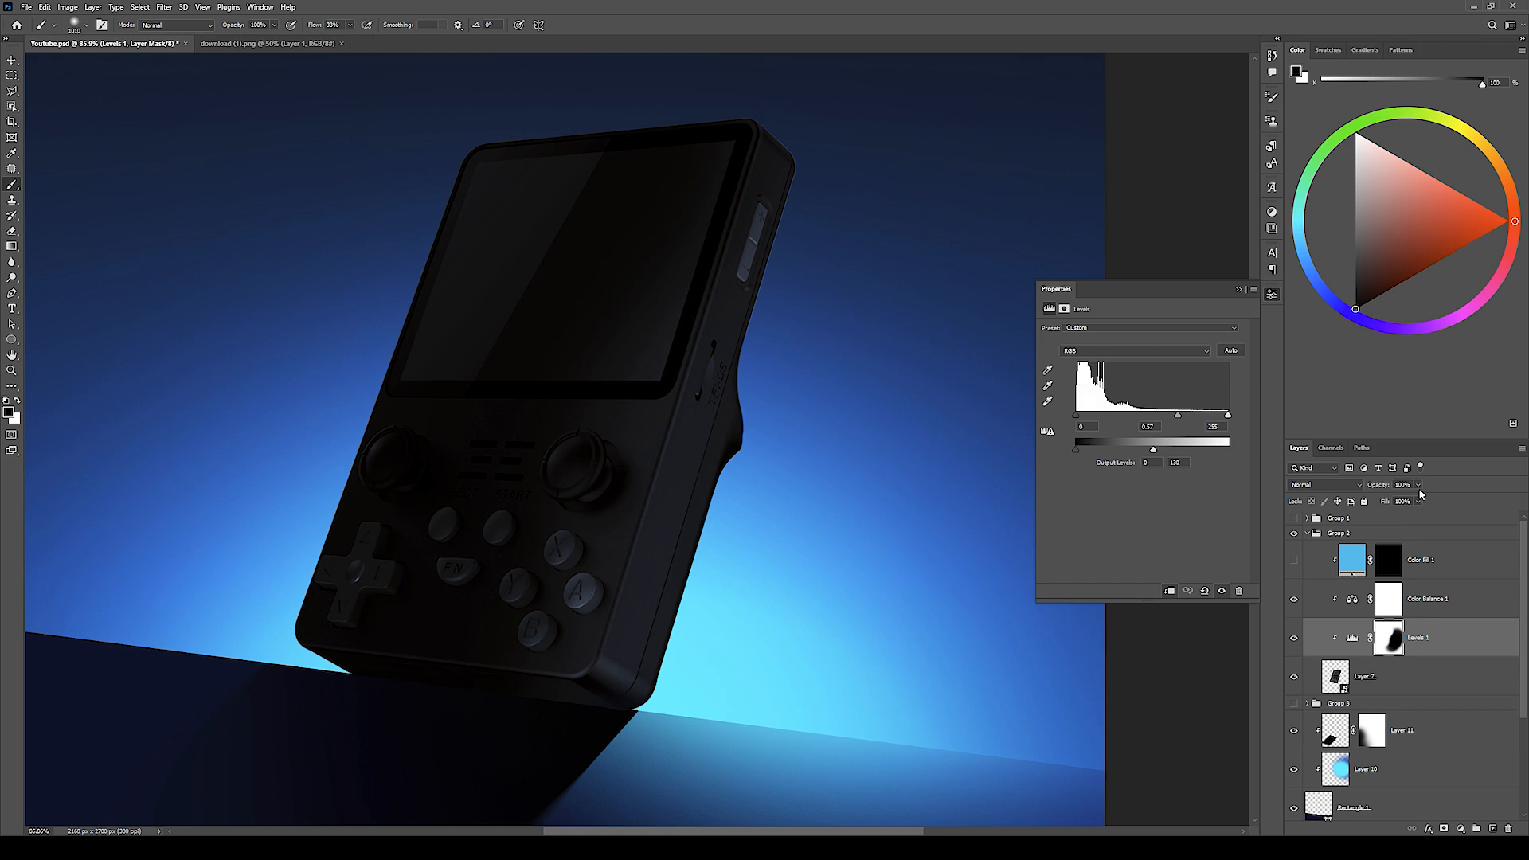
{"action": "left_click", "coordinate": [1388, 639]}
{"action": "key", "text": "bracketright"}
{"action": "key", "text": "z"}
{"action": "mouse_move", "coordinate": [668, 450]}
{"action": "left_mouse_down"}
{"action": "mouse_move", "coordinate": [646, 452]}
{"action": "mouse_move", "coordinate": [683, 444]}
{"action": "mouse_move", "coordinate": [663, 457]}
{"action": "left_mouse_up"}
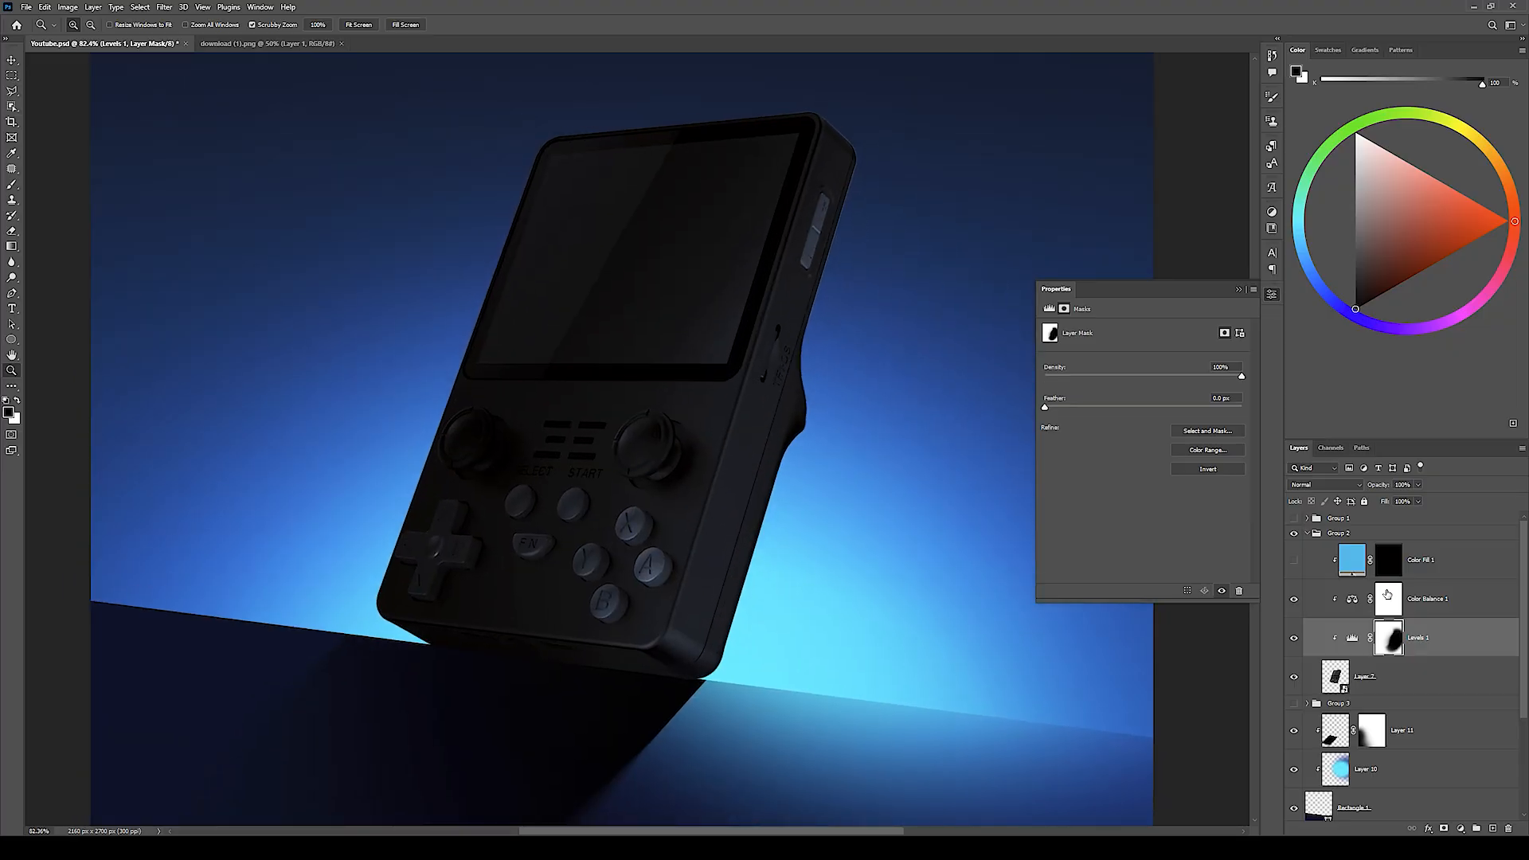
{"action": "left_click", "coordinate": [688, 444]}
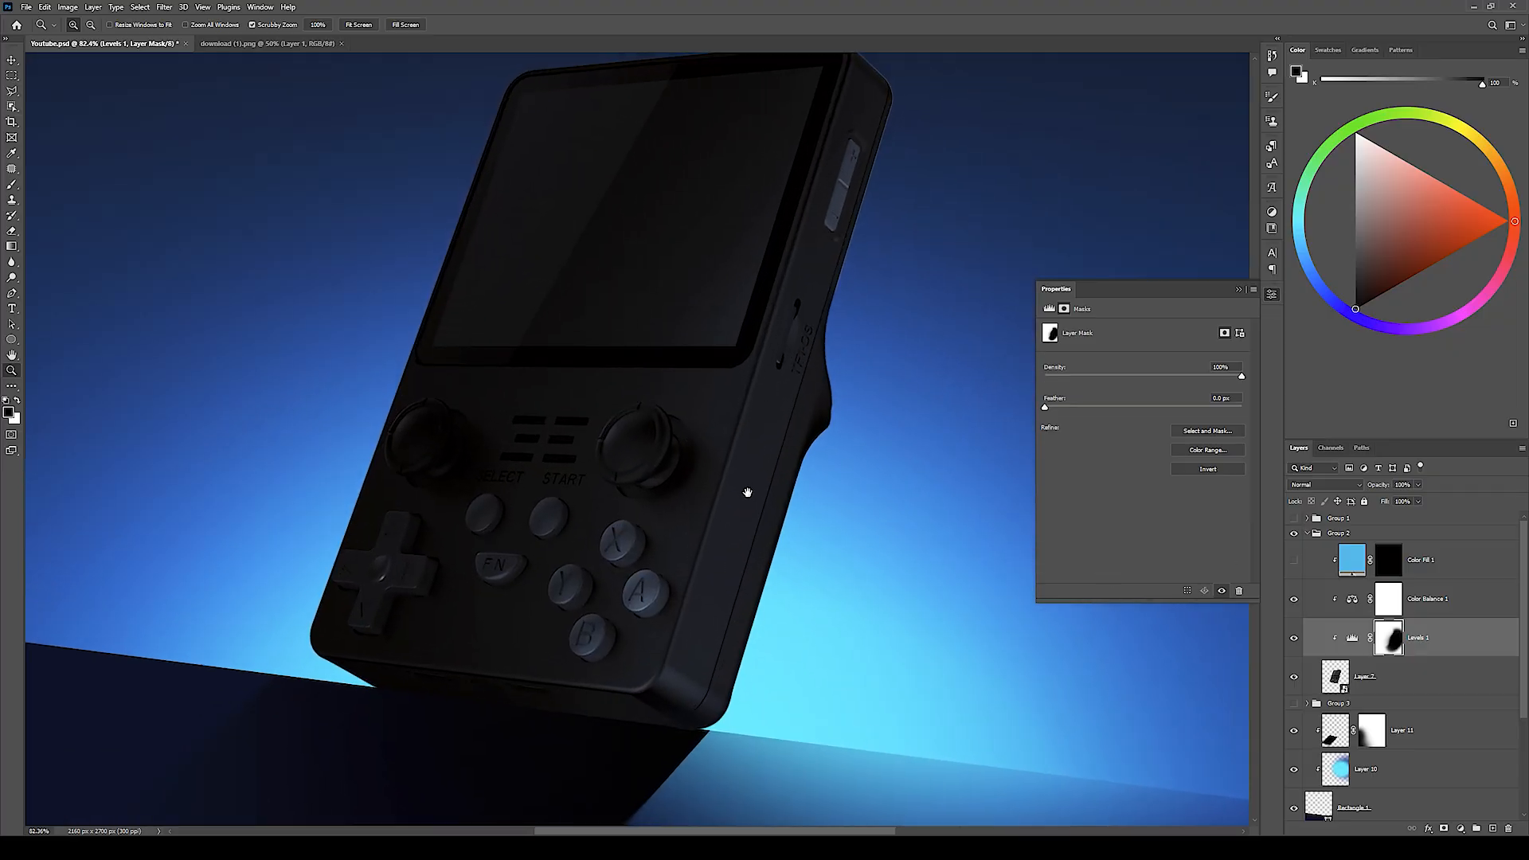
Step: Add a clipped layer above Color Balance and configure the Pen tool for a solid 1 px light-blue stroke
{"action": "left_click", "coordinate": [1440, 601]}
{"action": "left_click", "coordinate": [1493, 829]}
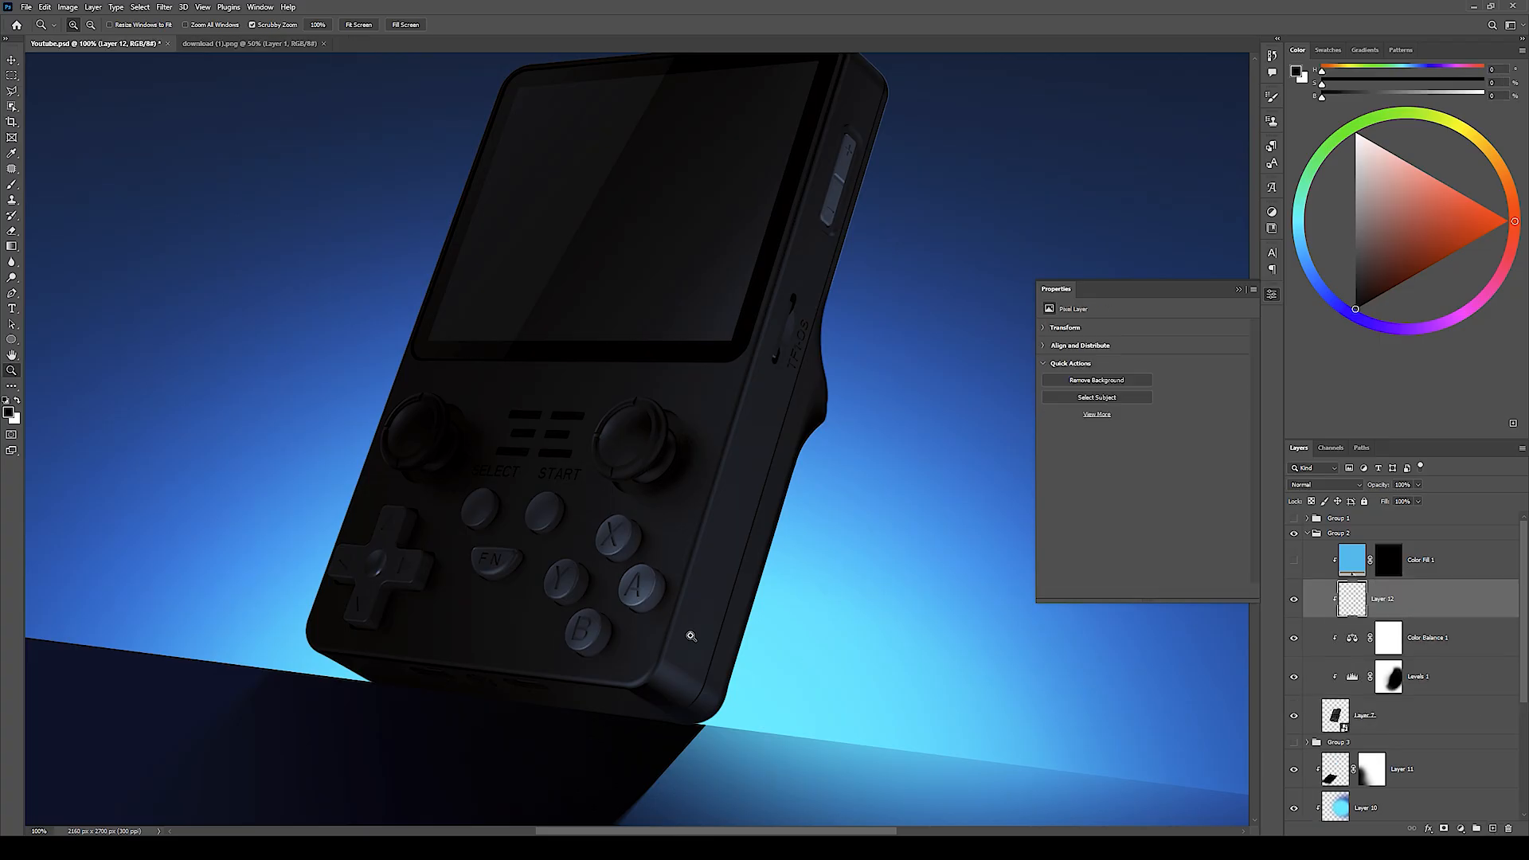
{"action": "left_click", "coordinate": [654, 500]}
{"action": "key", "text": "p"}
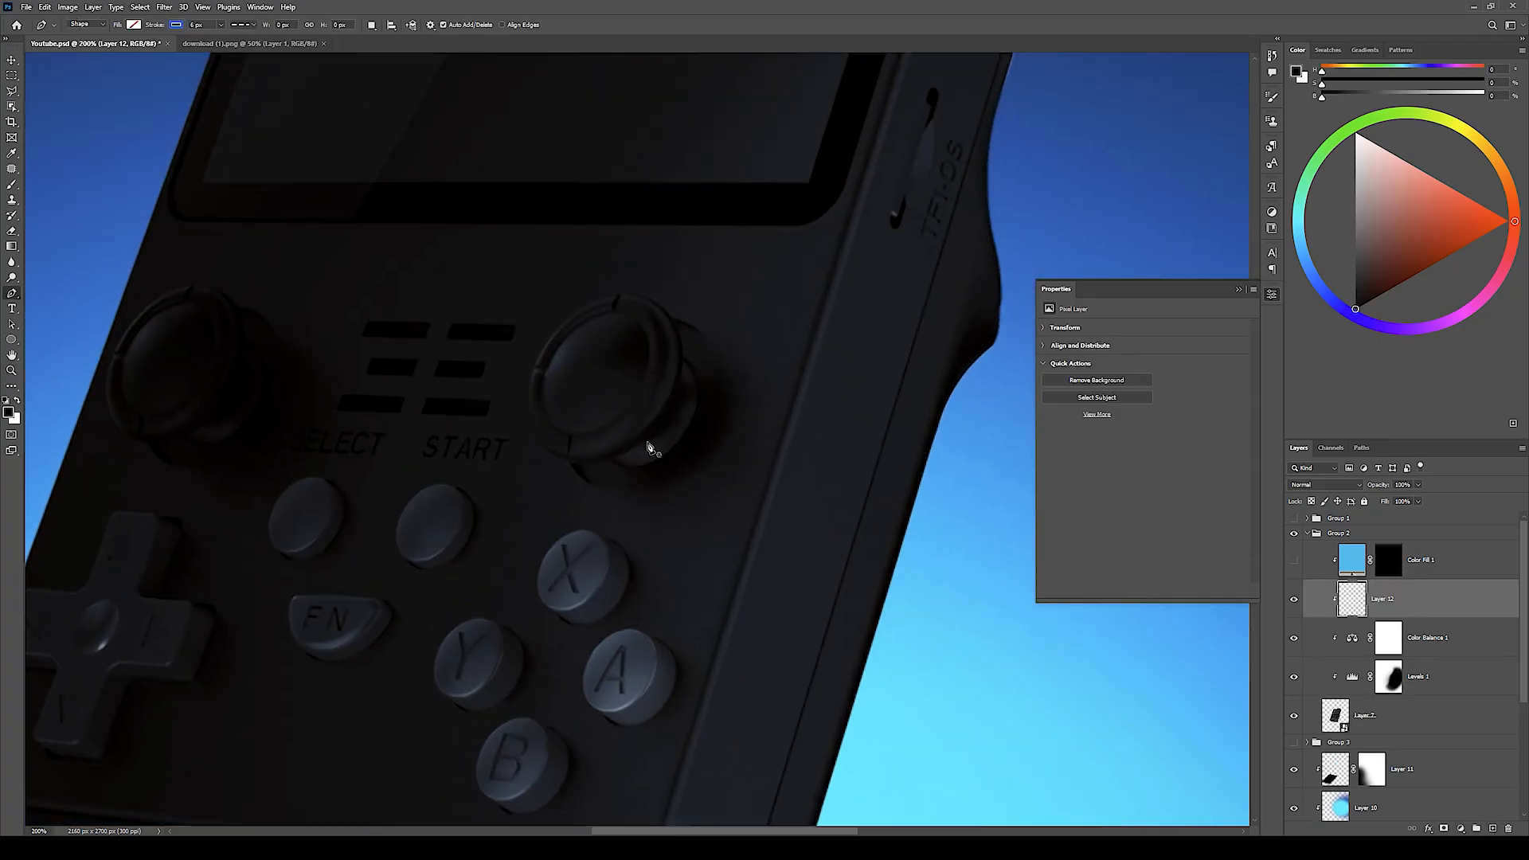
{"action": "left_click", "coordinate": [241, 25]}
{"action": "left_click", "coordinate": [235, 65]}
{"action": "left_click", "coordinate": [222, 28]}
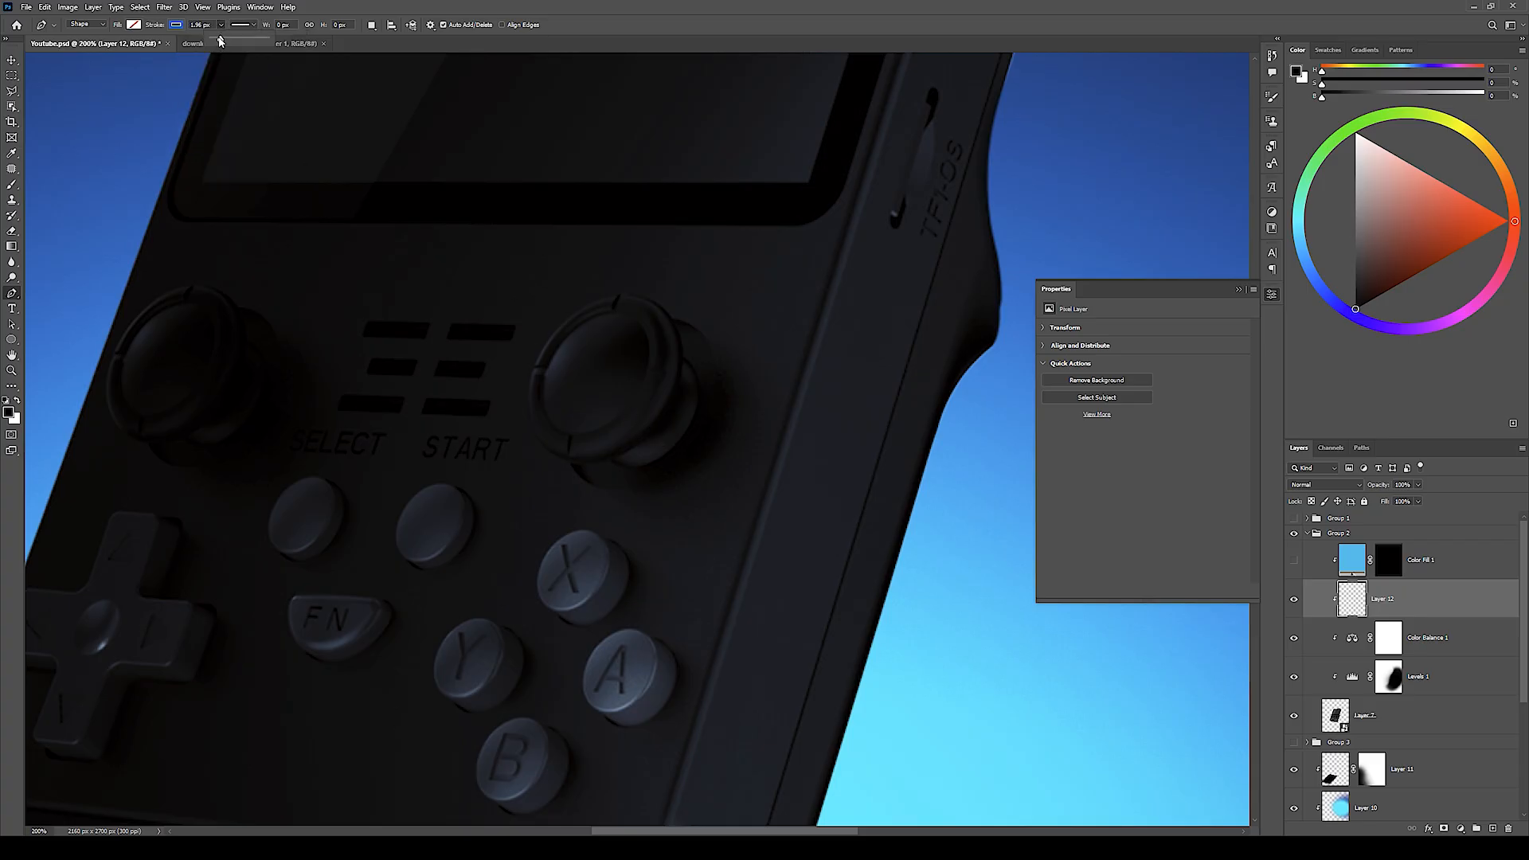
{"action": "left_click", "coordinate": [176, 26]}
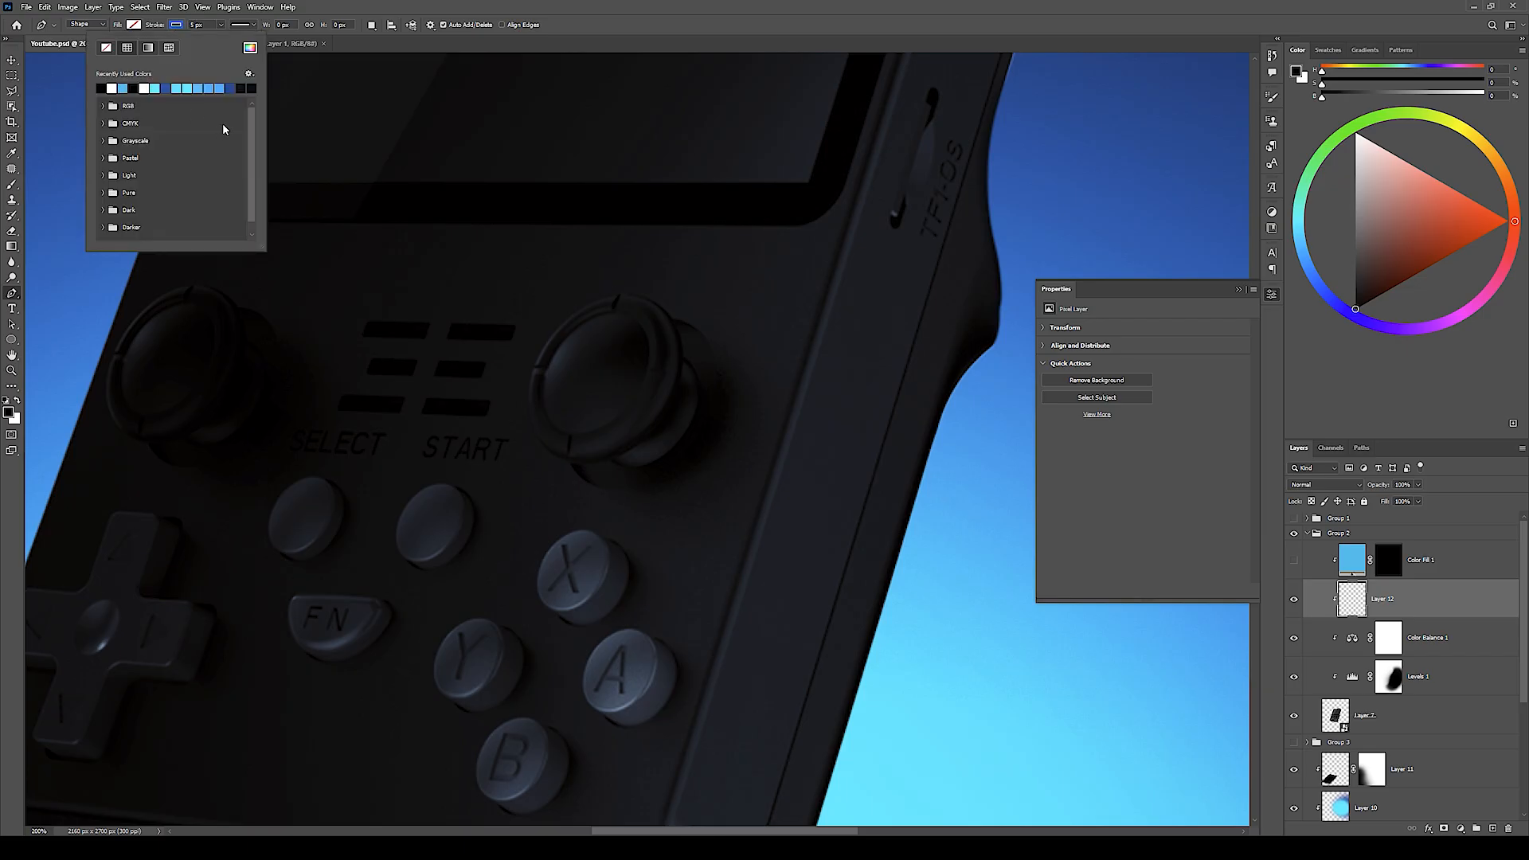
{"action": "left_click", "coordinate": [156, 89]}
Step: Draw a curved light-blue stroke along the outer rim of the joystick beside the speaker slots
{"action": "left_click_drag", "start_coordinate": [805, 415], "coordinate": [799, 413]}
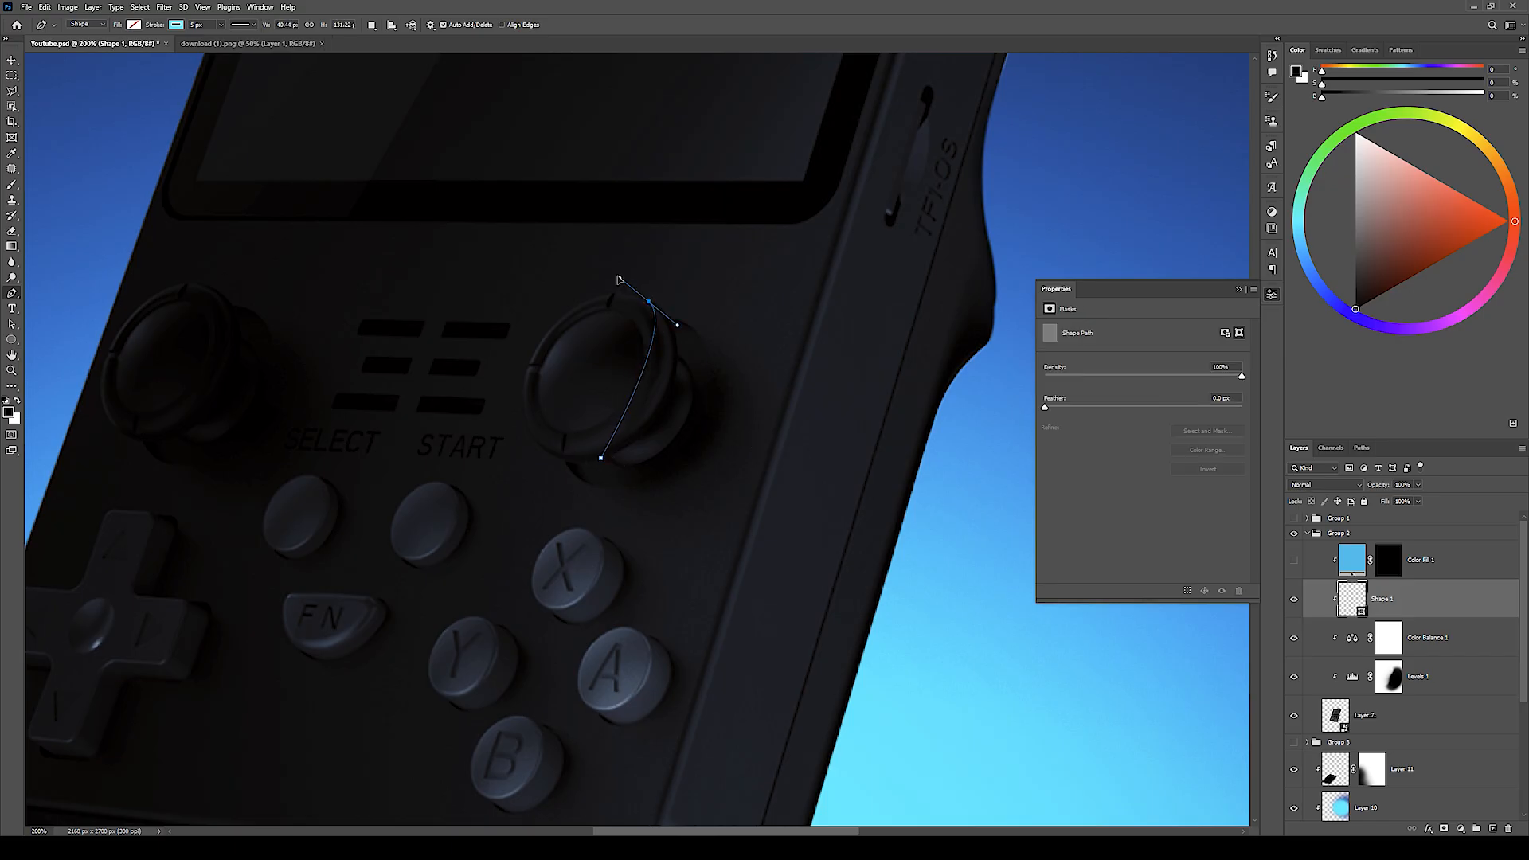
{"action": "left_click_drag", "start_coordinate": [580, 241], "coordinate": [575, 227]}
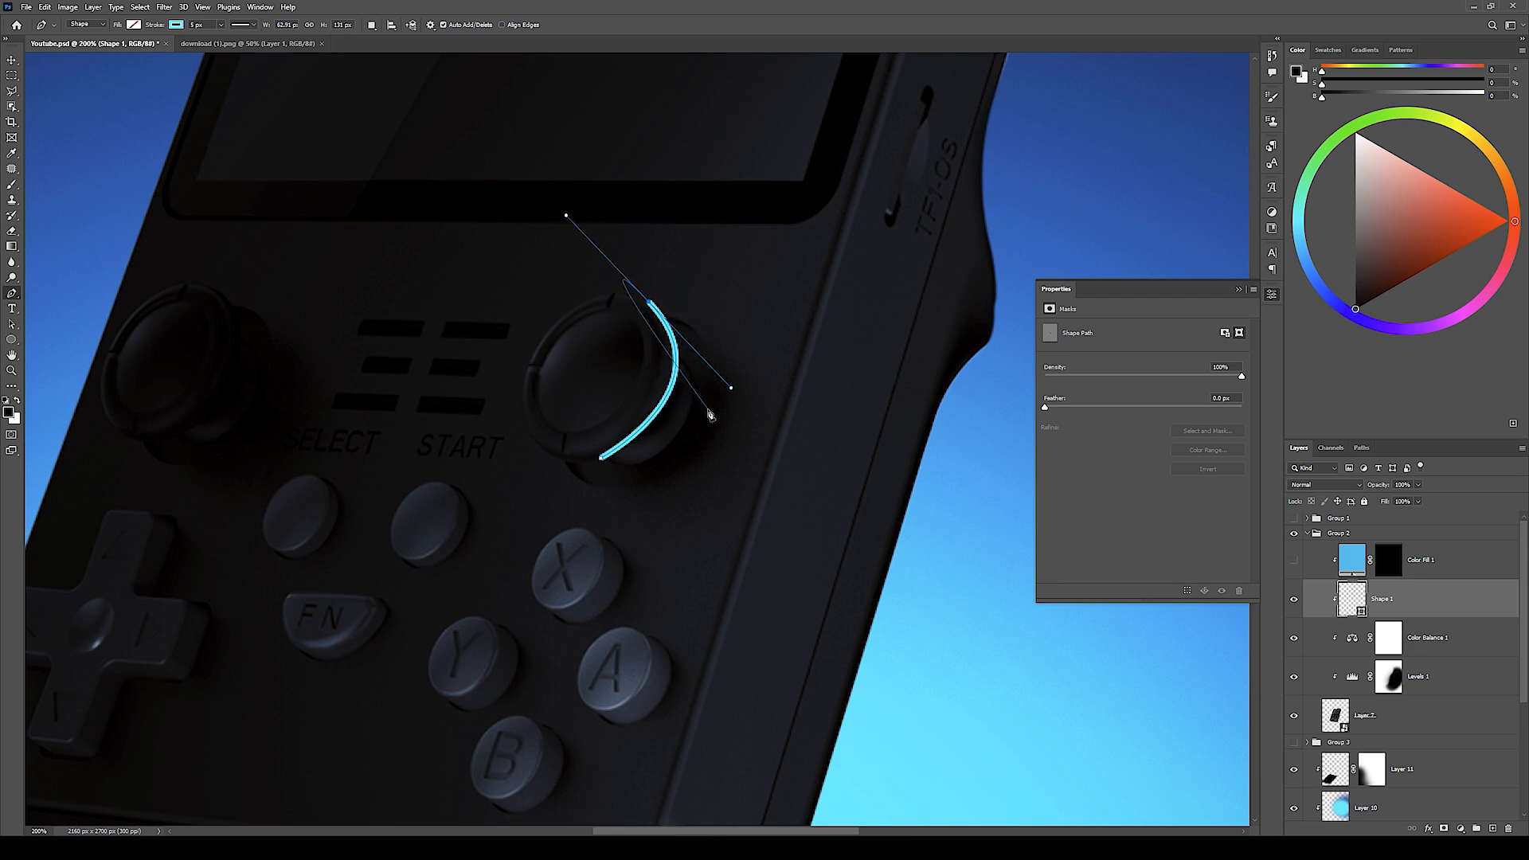
{"action": "key", "text": "v"}
{"action": "left_click_drag", "start_coordinate": [568, 219], "coordinate": [555, 222]}
{"action": "left_click_drag", "start_coordinate": [737, 383], "coordinate": [731, 388]}
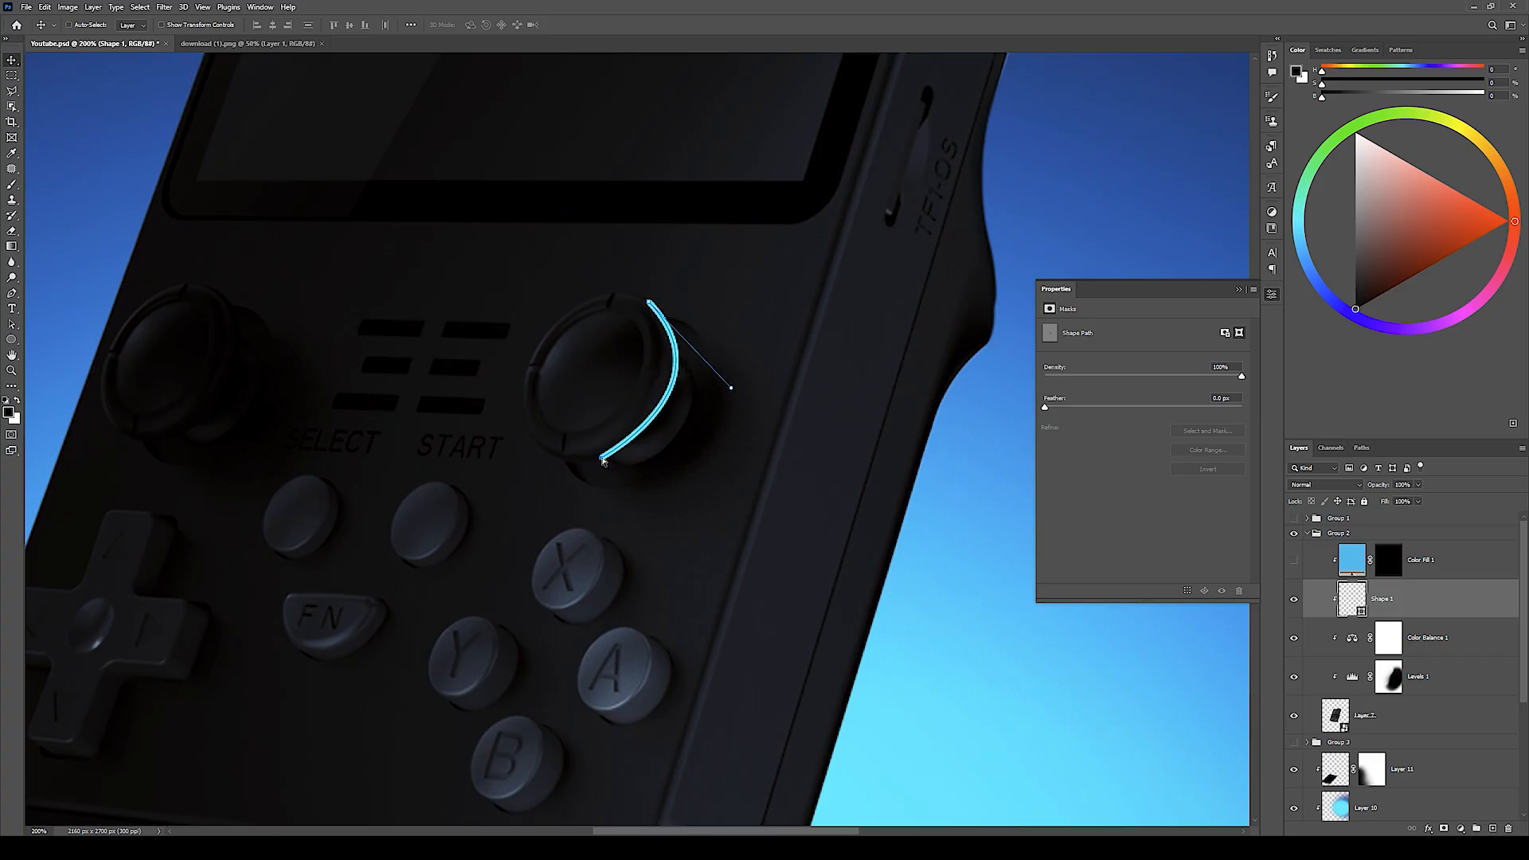
Step: Add a black mask to the joystick stroke and paint a soft part of the highlight back in
{"action": "left_click", "coordinate": [1443, 828], "text": "alt"}
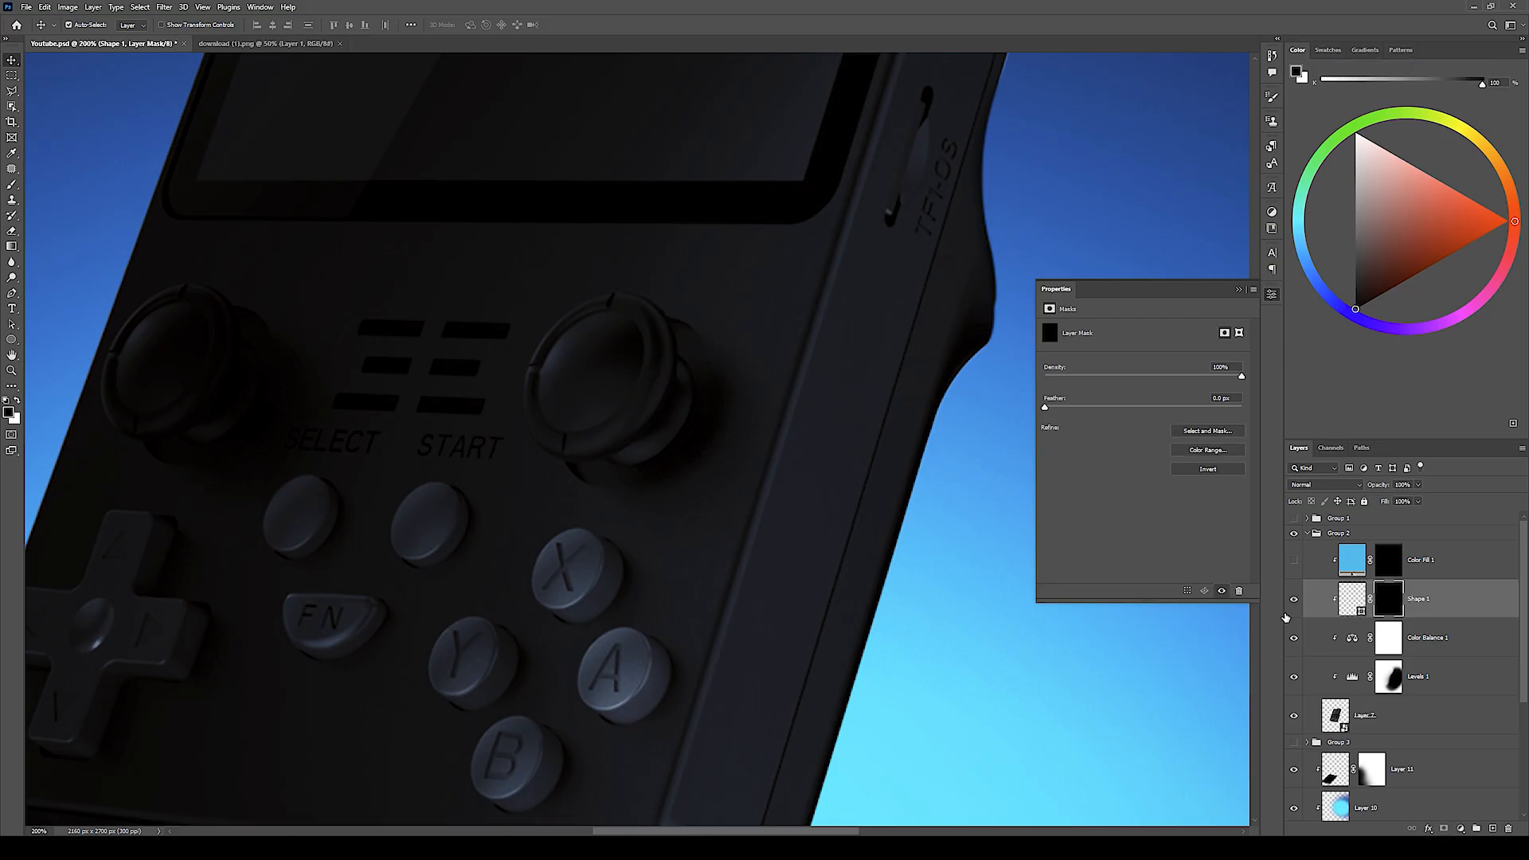
{"action": "key", "text": "b"}
{"action": "left_click_drag", "start_coordinate": [684, 375], "coordinate": [693, 328]}
{"action": "left_click_drag", "start_coordinate": [622, 370], "coordinate": [497, 383]}
{"action": "key", "text": "x"}
{"action": "left_click_drag", "start_coordinate": [728, 414], "coordinate": [534, 414]}
{"action": "left_click_drag", "start_coordinate": [750, 388], "coordinate": [747, 377]}
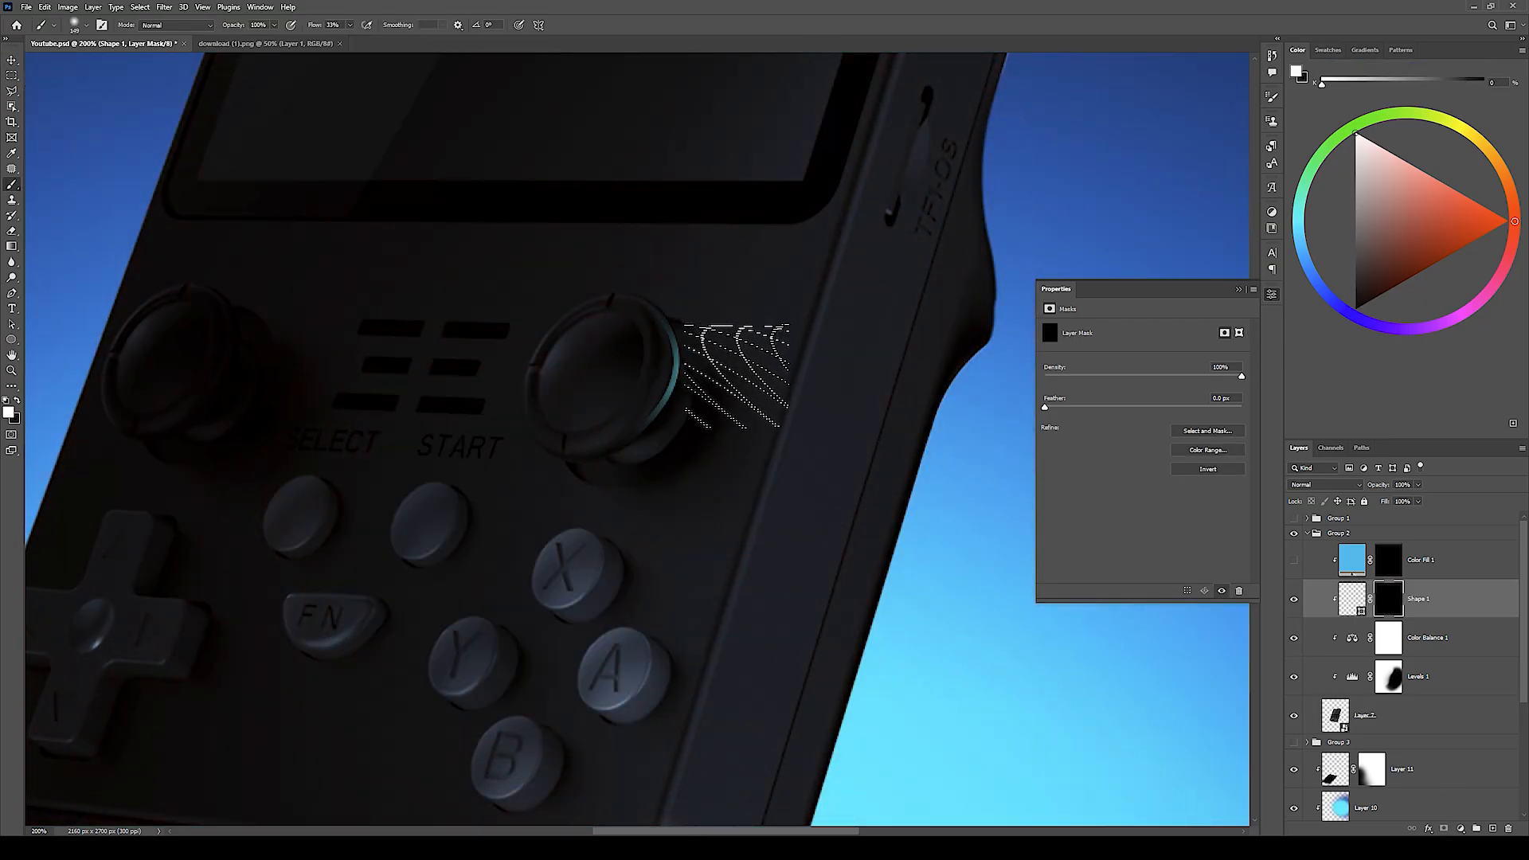
{"action": "key", "text": "x"}
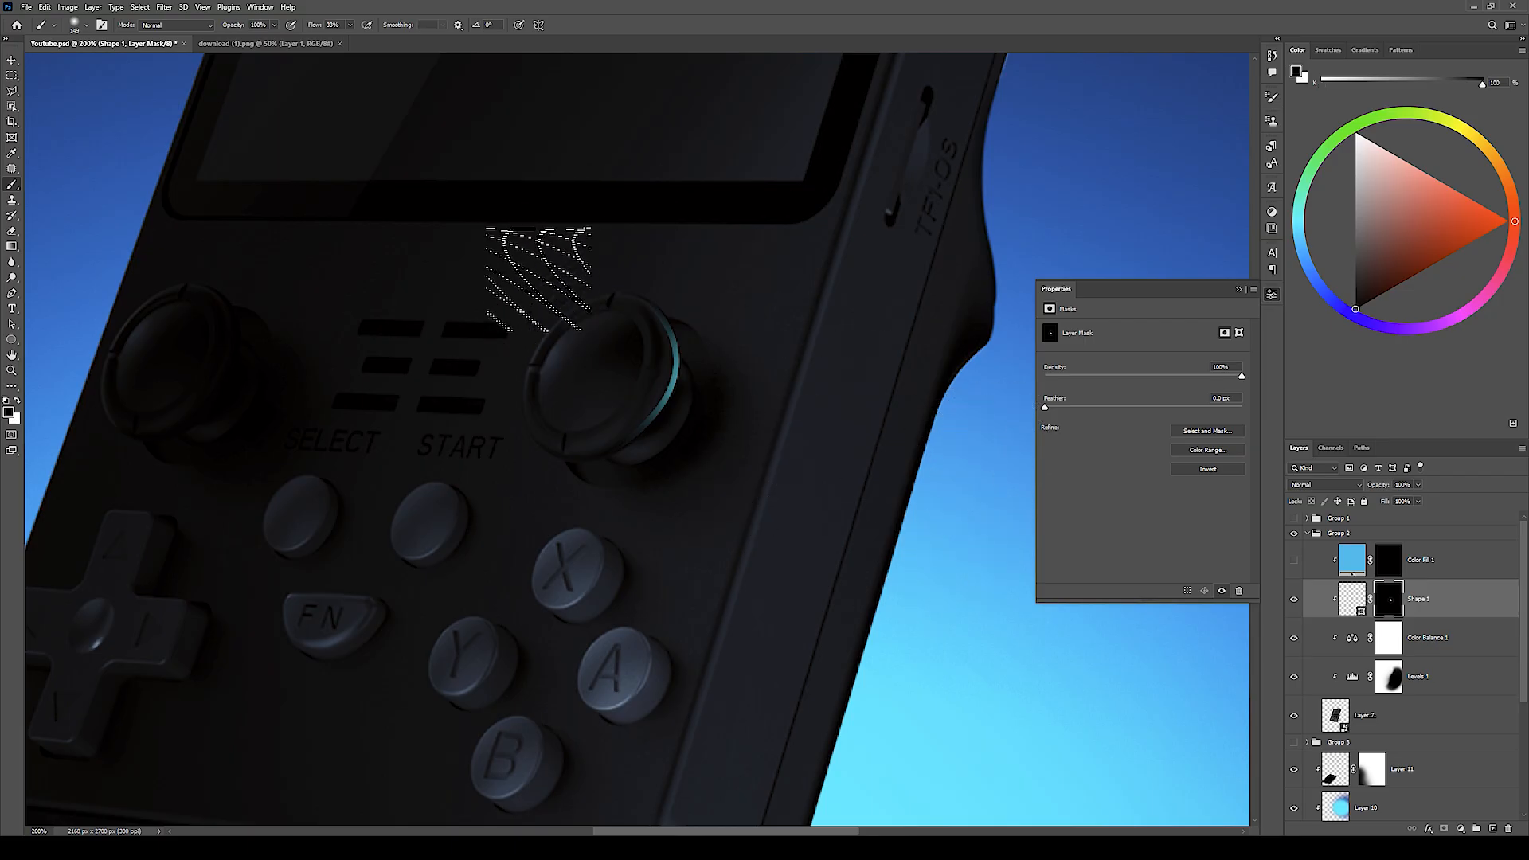
Step: Check the joystick highlight at full-console scale and delete its shape layer
{"action": "key", "text": "z"}
{"action": "mouse_move", "coordinate": [592, 390]}
{"action": "left_mouse_down"}
{"action": "mouse_move", "coordinate": [533, 387]}
{"action": "mouse_move", "coordinate": [646, 379]}
{"action": "left_mouse_up"}
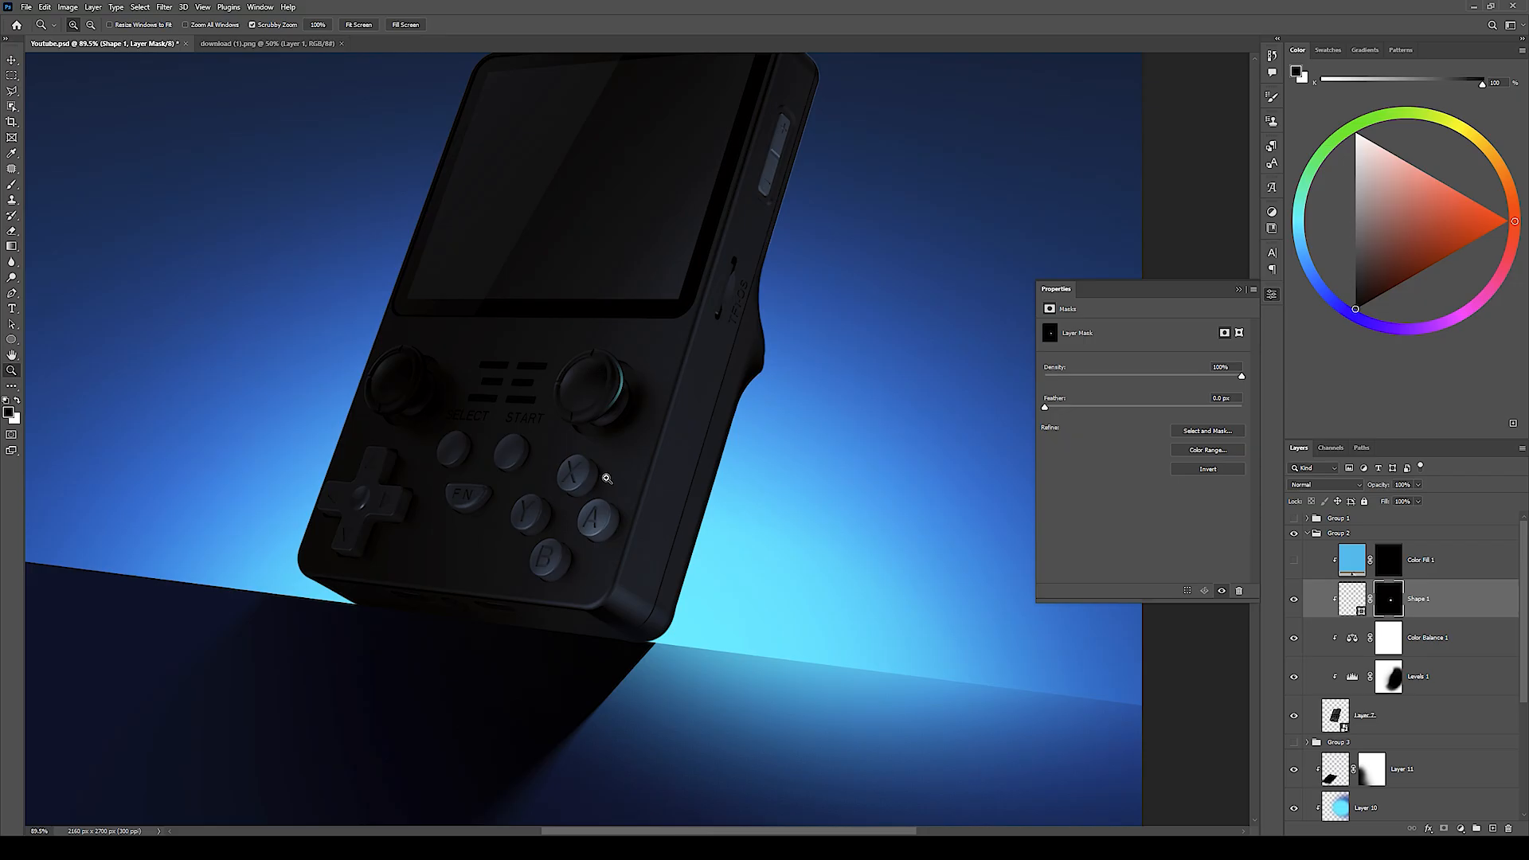
{"action": "left_click_drag", "start_coordinate": [589, 455], "coordinate": [597, 475]}
{"action": "left_click_drag", "start_coordinate": [771, 328], "coordinate": [723, 474]}
{"action": "left_click_drag", "start_coordinate": [720, 378], "coordinate": [743, 586]}
{"action": "left_click_drag", "start_coordinate": [832, 314], "coordinate": [693, 472]}
{"action": "left_click", "coordinate": [1353, 598]}
{"action": "key", "text": "Delete"}
Step: Show the blue Color Fill layer and paint a rim light along the console's lower side edge in its mask, trimming the inner spill
{"action": "left_click", "coordinate": [1294, 560]}
{"action": "left_click", "coordinate": [1388, 559]}
{"action": "key", "text": "b"}
{"action": "key", "text": "x"}
{"action": "mouse_move", "coordinate": [823, 550]}
{"action": "left_mouse_down"}
{"action": "mouse_move", "coordinate": [813, 476]}
{"action": "mouse_move", "coordinate": [724, 522]}
{"action": "mouse_move", "coordinate": [699, 614]}
{"action": "mouse_move", "coordinate": [815, 331]}
{"action": "mouse_move", "coordinate": [844, 374]}
{"action": "mouse_move", "coordinate": [798, 524]}
{"action": "left_mouse_up"}
{"action": "scroll", "coordinate": [701, 649], "scroll_direction": "up", "scroll_amount": 2}
{"action": "key", "text": "x"}
{"action": "scroll", "coordinate": [707, 462], "scroll_direction": "up", "scroll_amount": 7}
{"action": "left_click_drag", "start_coordinate": [758, 575], "coordinate": [604, 576]}
{"action": "left_click_drag", "start_coordinate": [682, 266], "coordinate": [630, 385]}
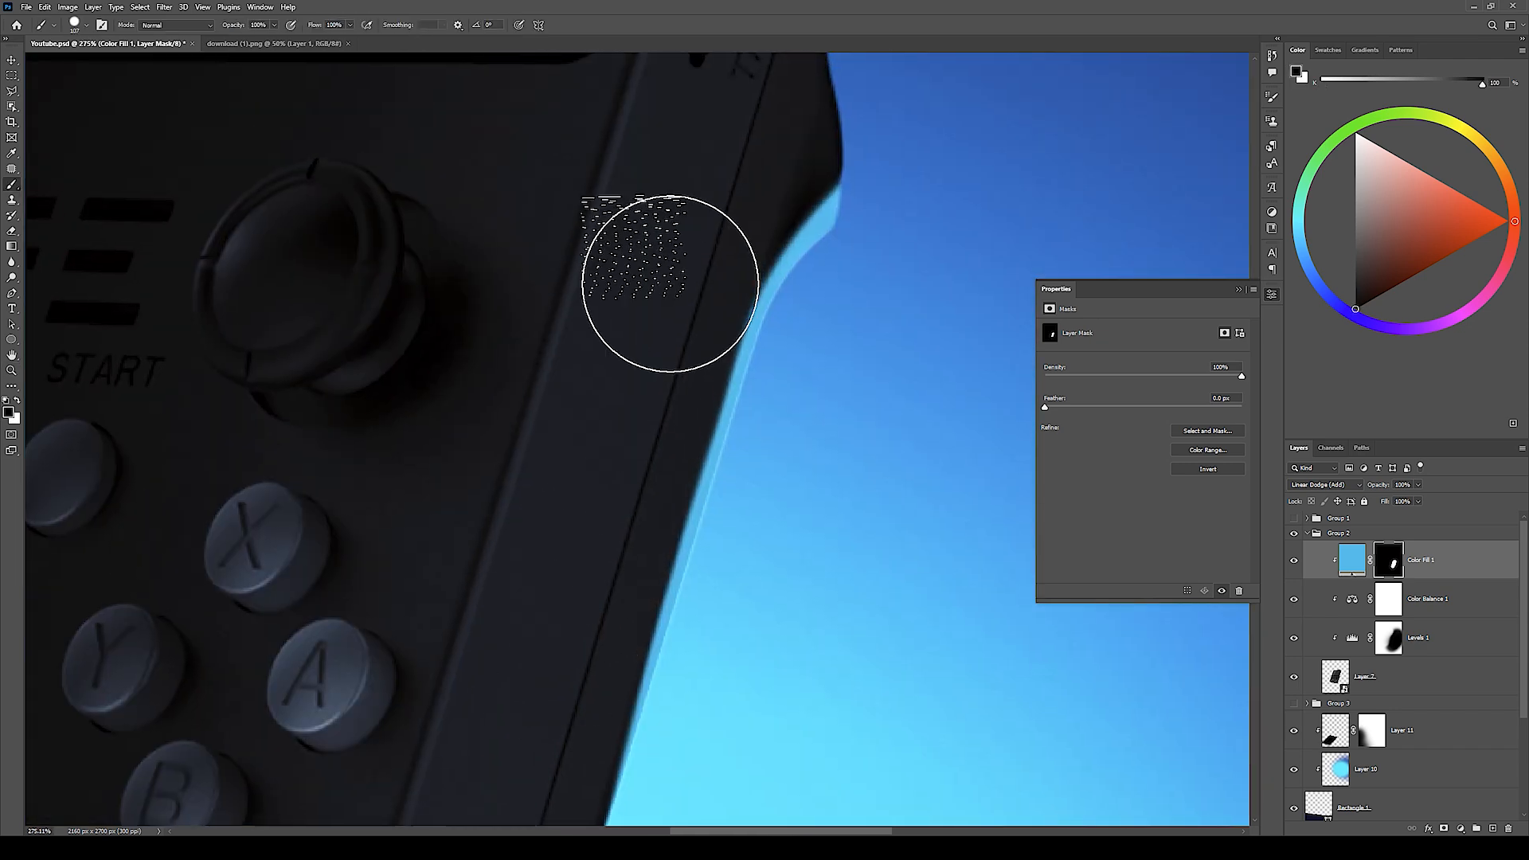
{"action": "left_click_drag", "start_coordinate": [764, 158], "coordinate": [671, 256]}
{"action": "scroll", "coordinate": [669, 228], "scroll_direction": "down", "scroll_amount": 4}
{"action": "left_click_drag", "start_coordinate": [744, 369], "coordinate": [825, 135]}
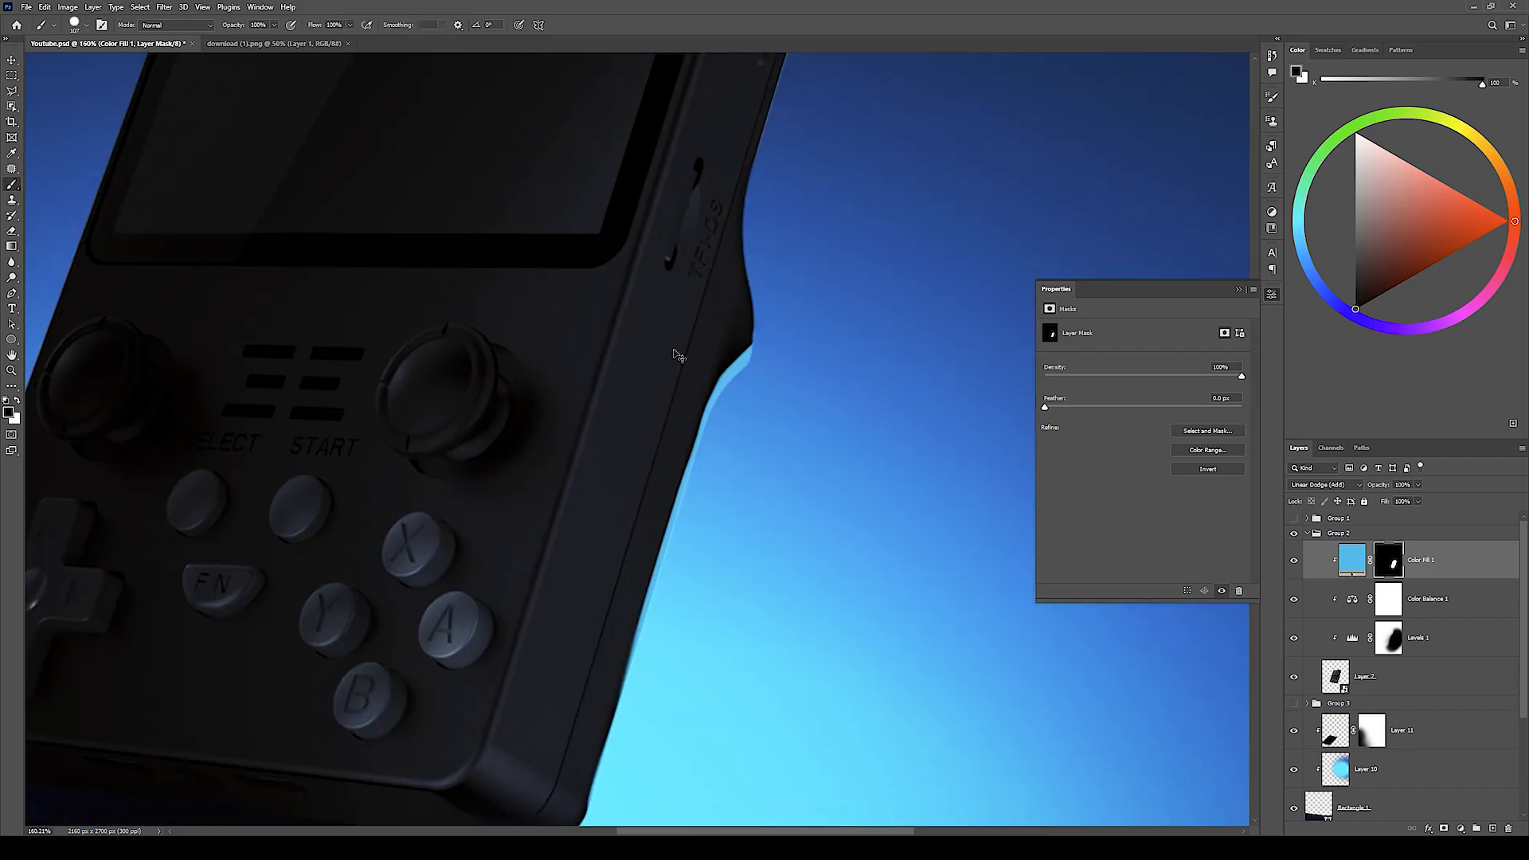
Step: Paint the blue rim light along the console's upper side edge in the fill mask and trim it with black
{"action": "left_click_drag", "start_coordinate": [676, 351], "coordinate": [654, 194]}
{"action": "left_click_drag", "start_coordinate": [593, 585], "coordinate": [708, 600]}
{"action": "left_click_drag", "start_coordinate": [651, 318], "coordinate": [538, 832]}
{"action": "mouse_move", "coordinate": [741, 327]}
{"action": "left_mouse_down"}
{"action": "mouse_move", "coordinate": [741, 398]}
{"action": "mouse_move", "coordinate": [599, 406]}
{"action": "left_mouse_up"}
{"action": "key", "text": "x"}
{"action": "left_click_drag", "start_coordinate": [674, 443], "coordinate": [740, 215]}
{"action": "key", "text": "x"}
{"action": "mouse_move", "coordinate": [708, 494]}
{"action": "left_mouse_down"}
{"action": "mouse_move", "coordinate": [745, 535]}
{"action": "mouse_move", "coordinate": [748, 446]}
{"action": "left_mouse_up"}
{"action": "left_click_drag", "start_coordinate": [753, 205], "coordinate": [703, 366]}
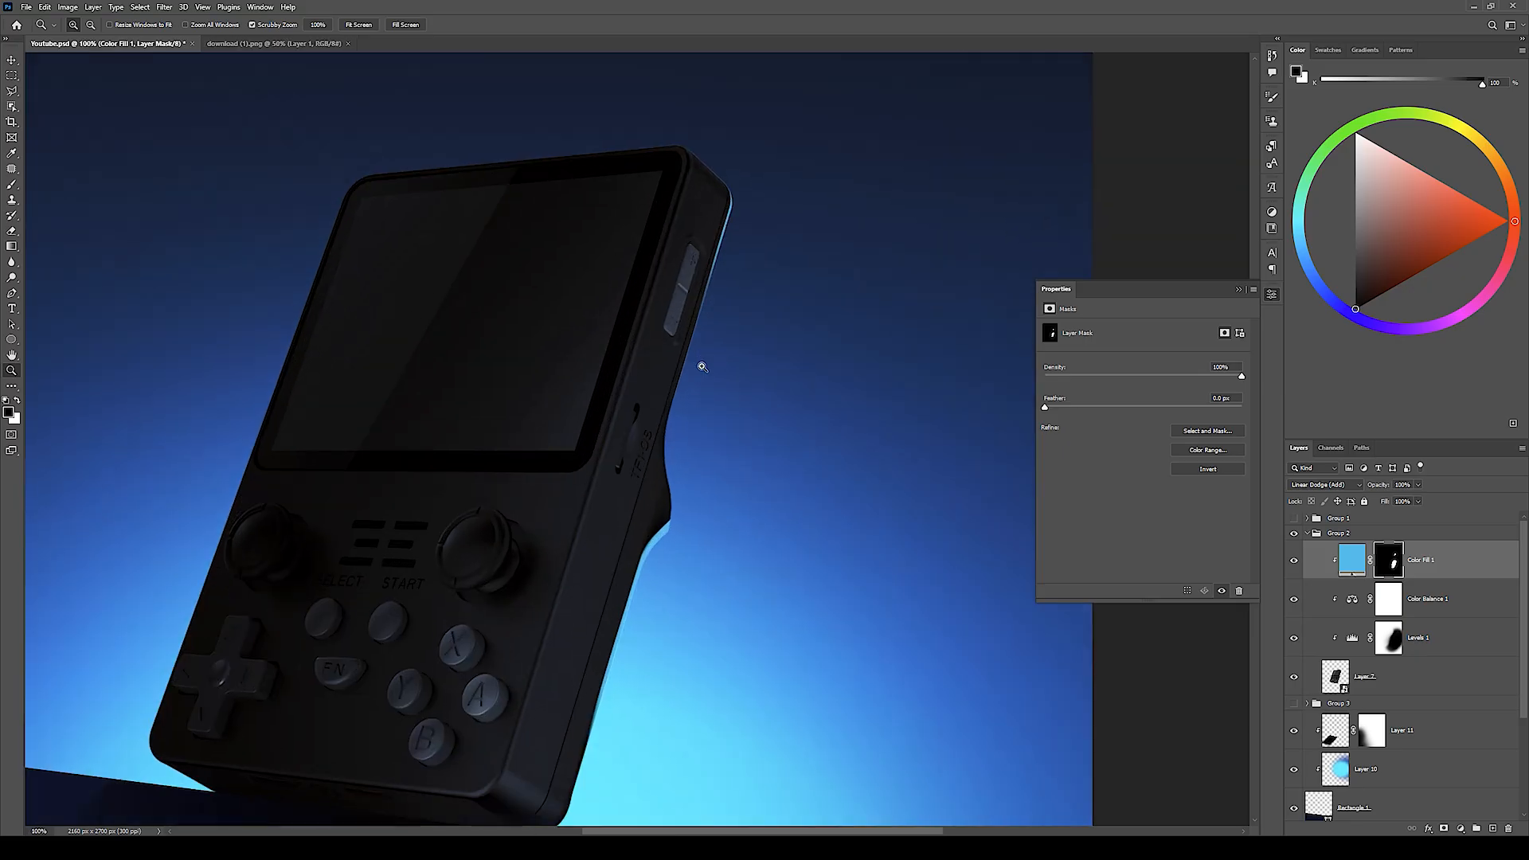
Step: Add a clipped layer above the blue fill and draw a curved 2.5 px light-blue stroke around the side slot's upper end
{"action": "left_click", "coordinate": [1492, 828]}
{"action": "key", "text": "ctrl+alt+g"}
{"action": "mouse_move", "coordinate": [627, 424]}
{"action": "left_mouse_down"}
{"action": "mouse_move", "coordinate": [637, 406]}
{"action": "mouse_move", "coordinate": [752, 398]}
{"action": "left_mouse_up"}
{"action": "key", "text": "p"}
{"action": "left_click", "coordinate": [671, 353]}
{"action": "left_click_drag", "start_coordinate": [660, 307], "coordinate": [628, 331]}
{"action": "left_click", "coordinate": [208, 27]}
{"action": "scroll", "coordinate": [214, 27], "scroll_direction": "up", "scroll_amount": 1}
{"action": "type", "text": "52."}
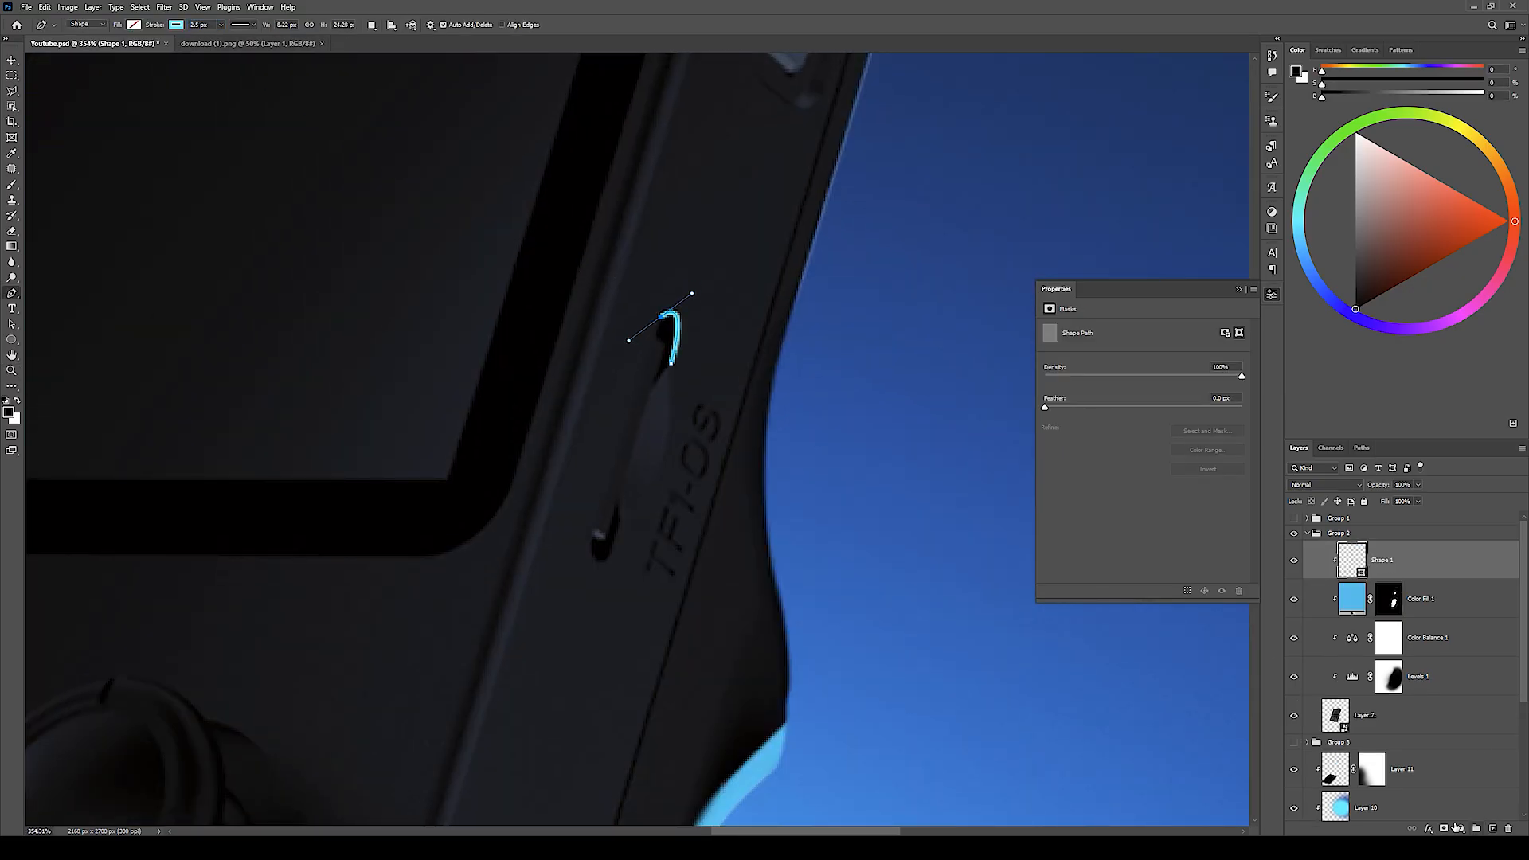
Step: Add a mask to the side-slot stroke and fade its ends with black
{"action": "left_click", "coordinate": [1444, 828]}
{"action": "key", "text": "b"}
{"action": "mouse_move", "coordinate": [680, 398]}
{"action": "left_mouse_down"}
{"action": "mouse_move", "coordinate": [672, 355]}
{"action": "mouse_move", "coordinate": [597, 390]}
{"action": "left_mouse_up"}
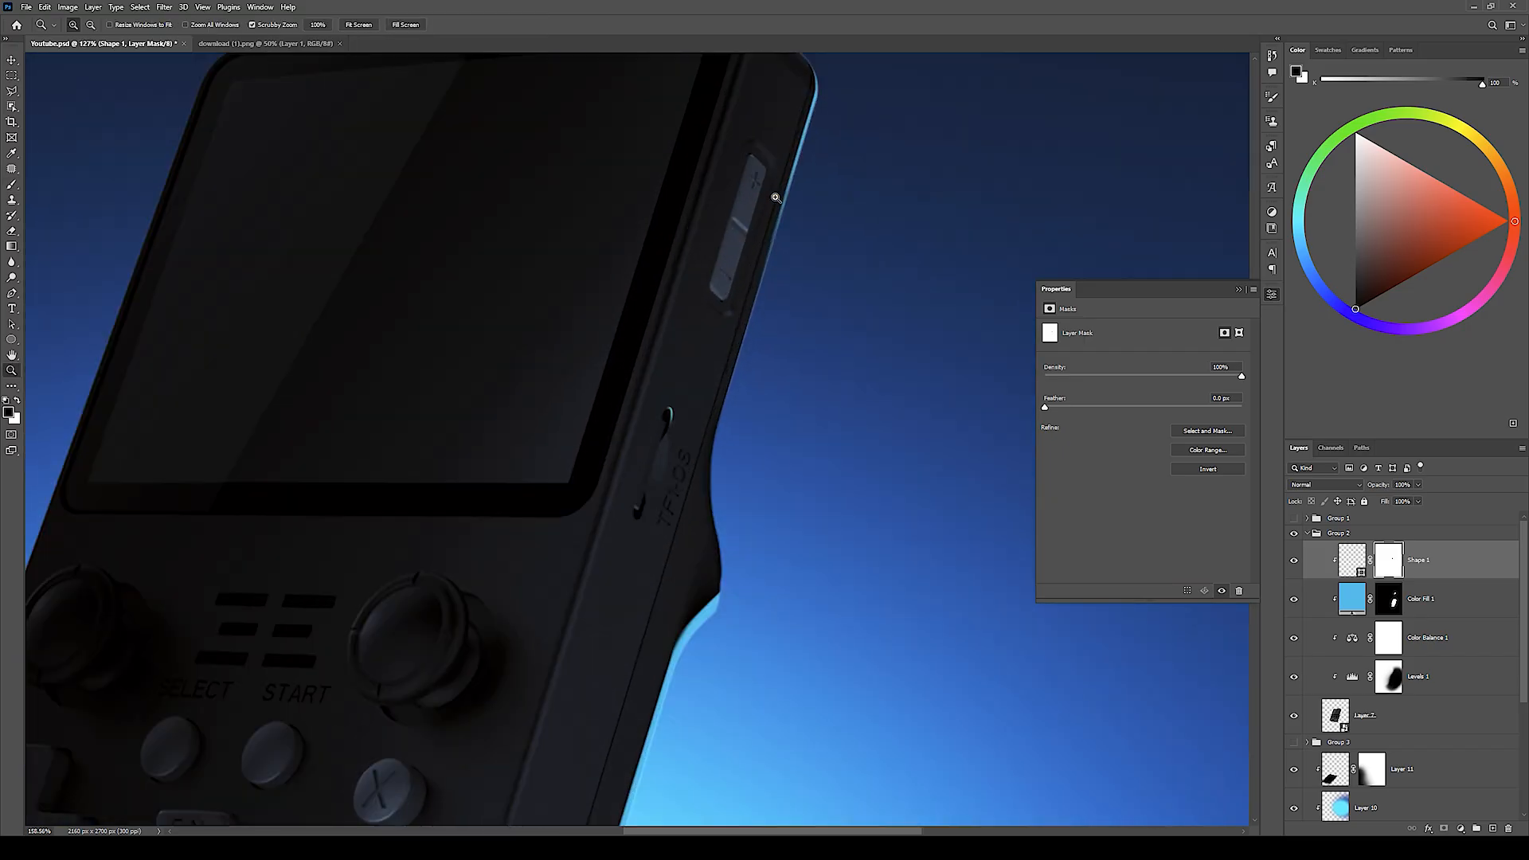
Step: Add a clipped layer and draw a curved 2 px light-blue stroke around the upper end of the volume button recess
{"action": "left_click_drag", "start_coordinate": [758, 202], "coordinate": [812, 204]}
{"action": "left_click", "coordinate": [1493, 828]}
{"action": "left_click", "coordinate": [1378, 579], "text": "alt"}
{"action": "key", "text": "p"}
{"action": "mouse_move", "coordinate": [770, 266]}
{"action": "left_mouse_down"}
{"action": "mouse_move", "coordinate": [768, 215]}
{"action": "mouse_move", "coordinate": [836, 216]}
{"action": "left_mouse_up"}
{"action": "left_click", "coordinate": [745, 246]}
{"action": "left_click_drag", "start_coordinate": [675, 229], "coordinate": [657, 281]}
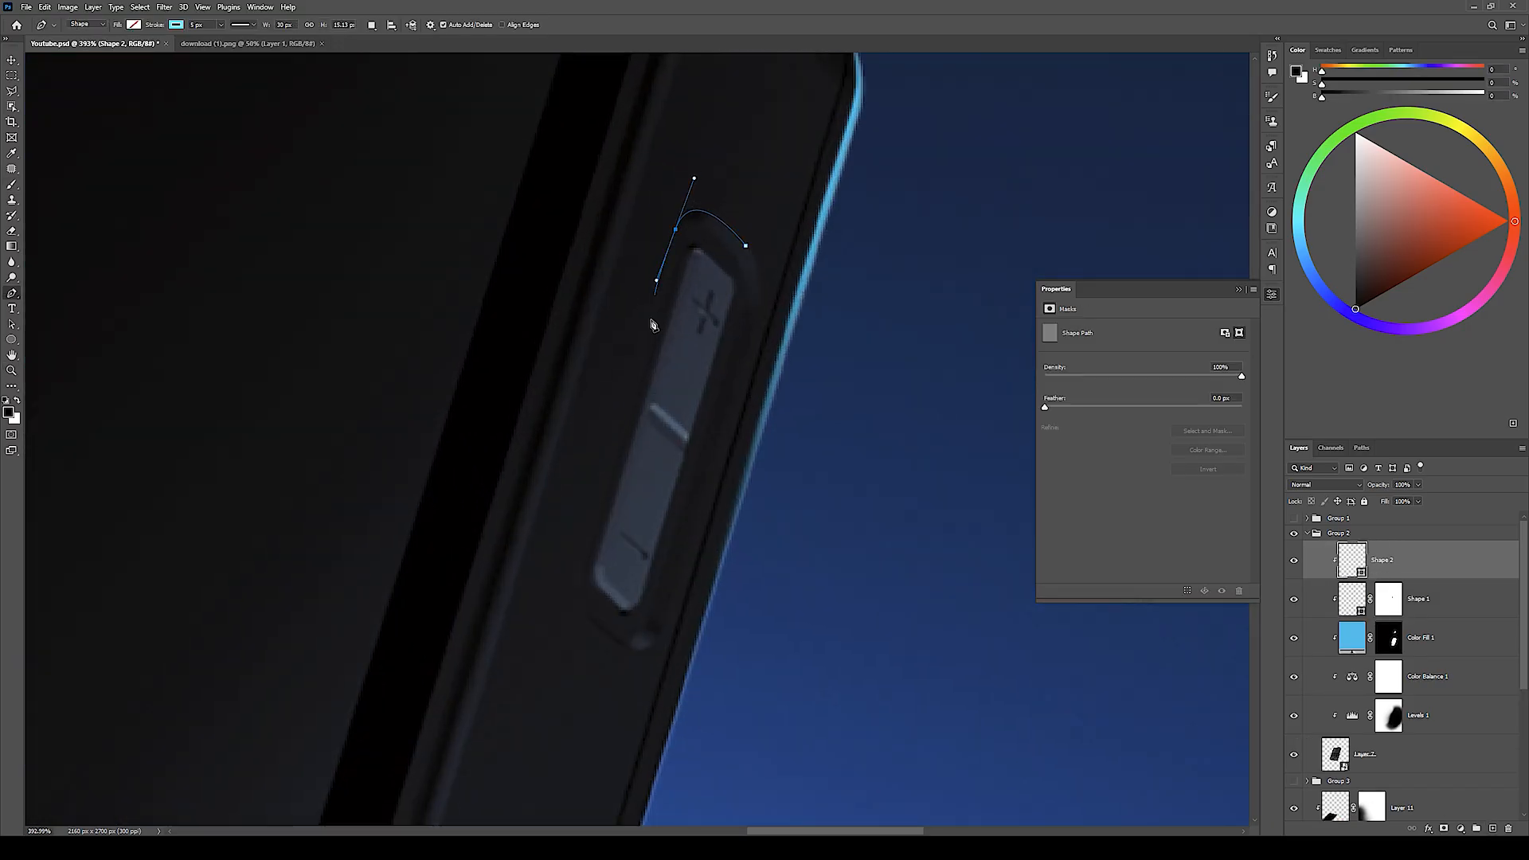
{"action": "left_click", "coordinate": [675, 229], "text": "alt"}
{"action": "left_click", "coordinate": [661, 292]}
{"action": "double_click", "coordinate": [197, 25]}
{"action": "type", "text": "2"}
{"action": "key", "text": "Return"}
Step: Add a black mask to the volume recess stroke and paint its soft highlight back in
{"action": "left_click", "coordinate": [1444, 828], "text": "alt"}
{"action": "key", "text": "b"}
{"action": "left_click", "coordinate": [692, 222]}
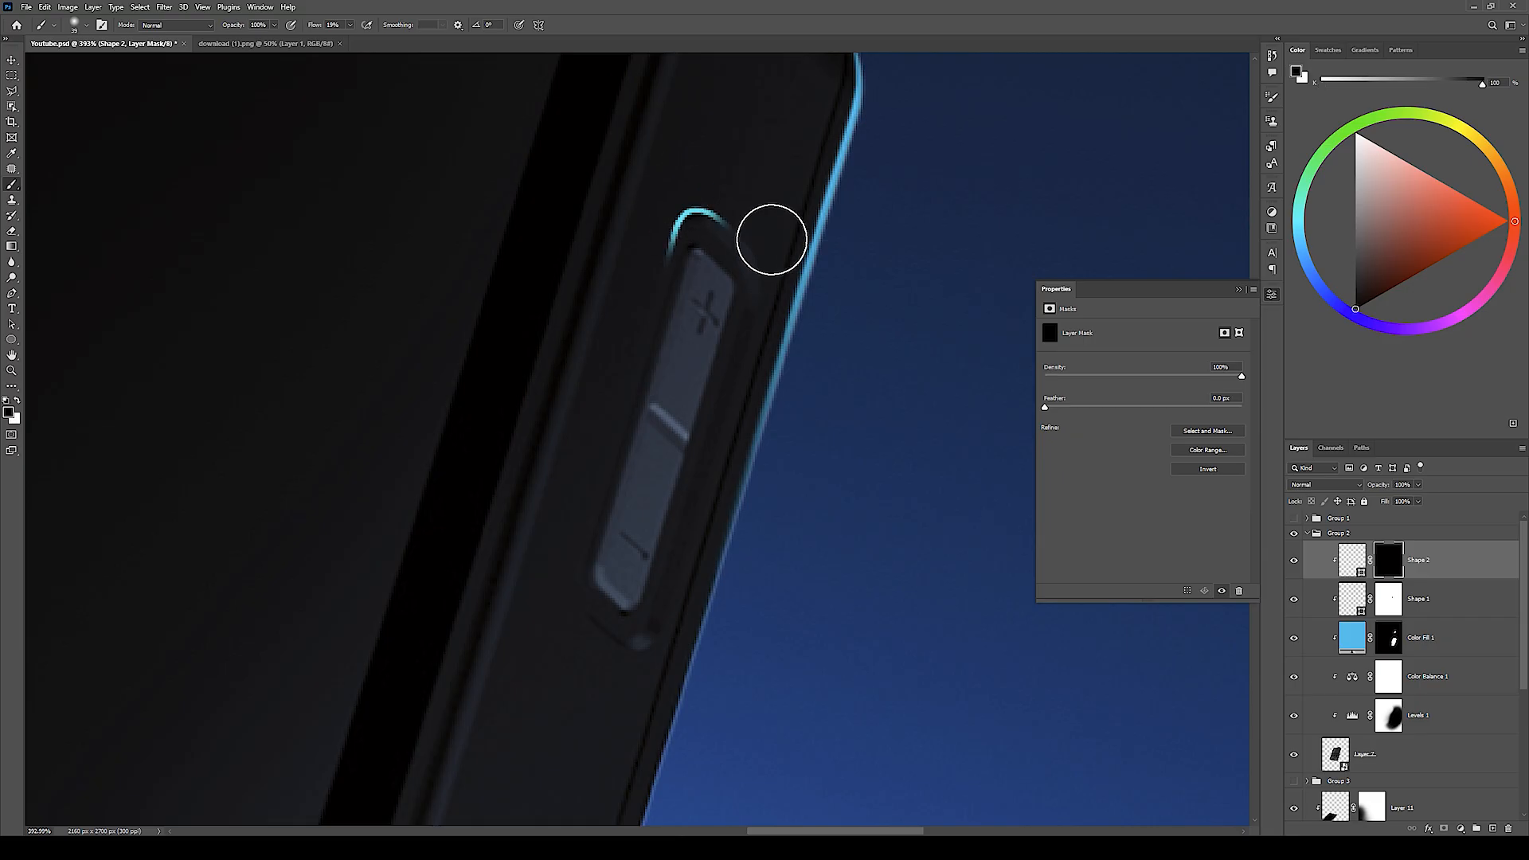
{"action": "left_click_drag", "start_coordinate": [760, 274], "coordinate": [700, 309]}
{"action": "left_click_drag", "start_coordinate": [621, 278], "coordinate": [670, 276]}
Step: Add a clipped layer and draw a short curved 2.5 px light-blue stroke around the volume button's lower corner
{"action": "key", "text": "p"}
{"action": "left_click", "coordinate": [1492, 829]}
{"action": "left_click", "coordinate": [1378, 579], "text": "alt"}
{"action": "left_click_drag", "start_coordinate": [664, 384], "coordinate": [681, 383]}
{"action": "left_click", "coordinate": [672, 395]}
{"action": "double_click", "coordinate": [197, 25]}
{"action": "type", "text": "2.5"}
{"action": "key", "text": "Return"}
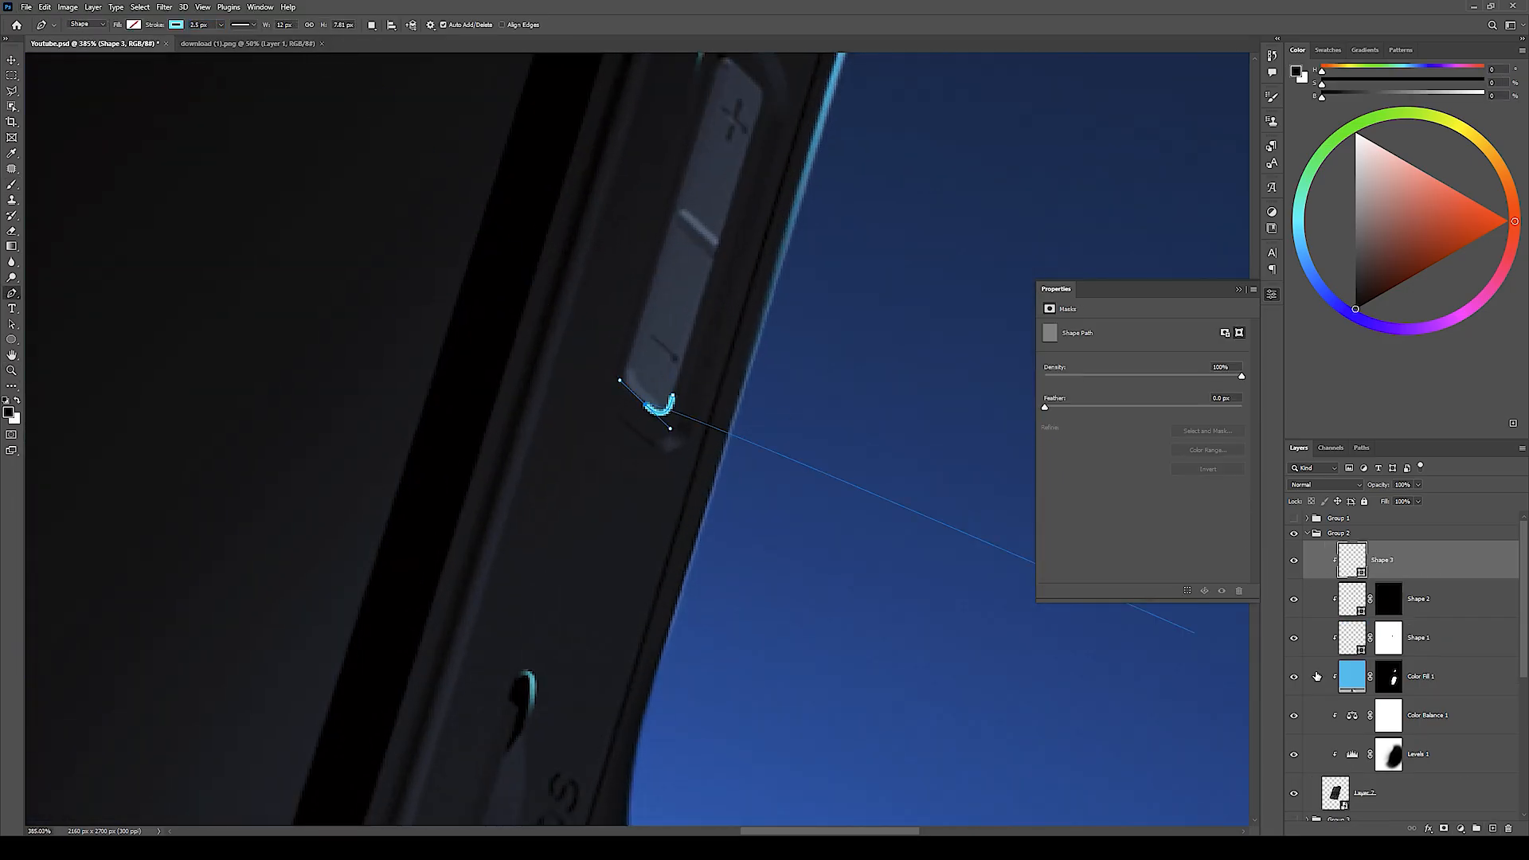
Step: Add a black mask to the lower volume button stroke, paint in its highlight and adjust its curve
{"action": "left_click", "coordinate": [1444, 828], "text": "alt"}
{"action": "key", "text": "b"}
{"action": "left_click", "coordinate": [671, 414]}
{"action": "left_click", "coordinate": [1351, 560]}
{"action": "key", "text": "p"}
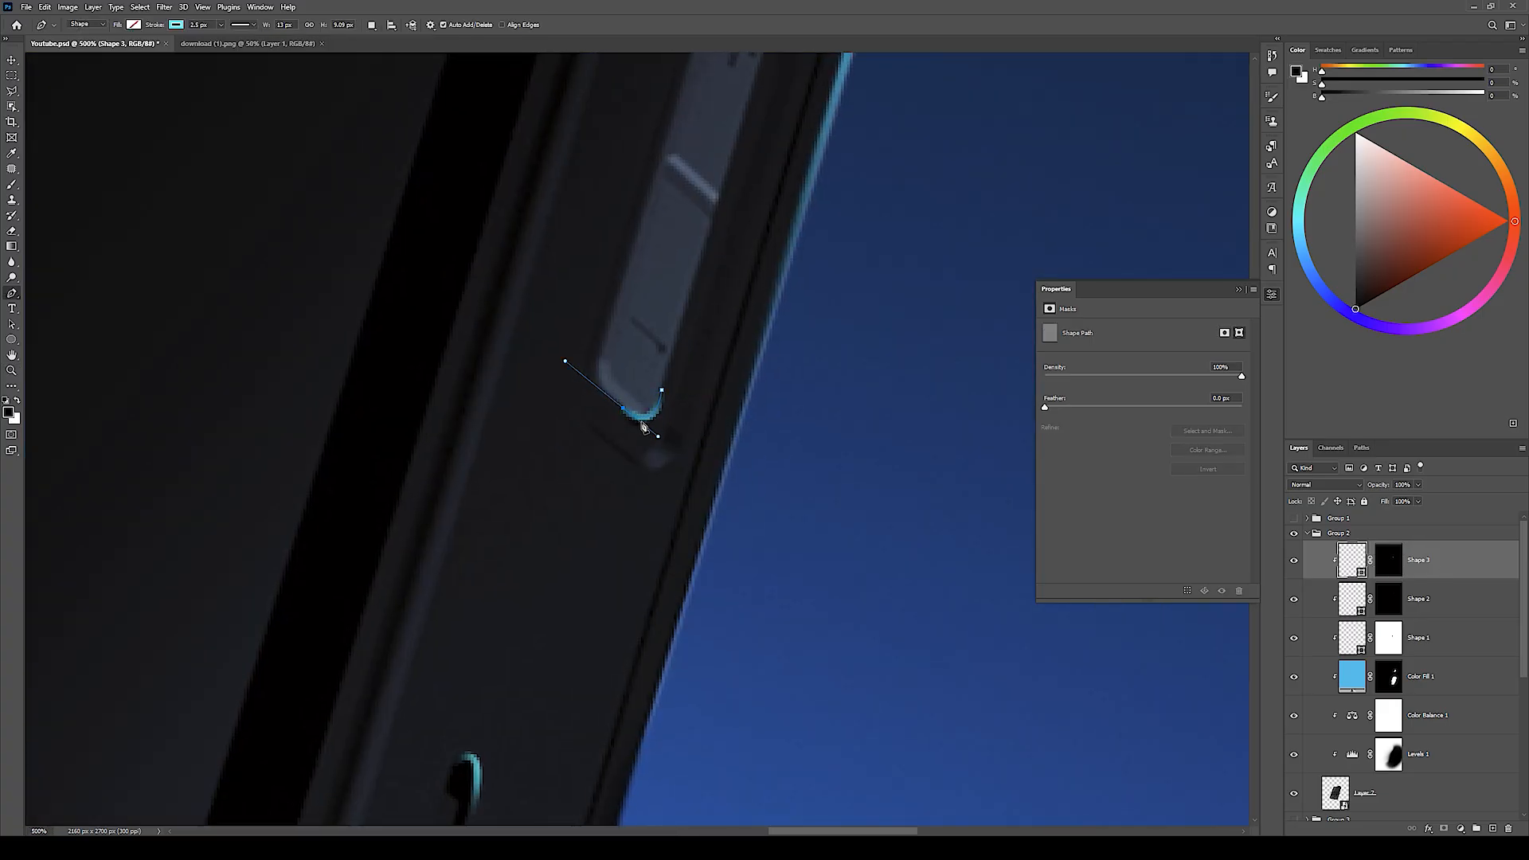
{"action": "left_click", "coordinate": [1388, 560]}
{"action": "key", "text": "b"}
{"action": "mouse_move", "coordinate": [676, 437]}
{"action": "left_mouse_down"}
{"action": "mouse_move", "coordinate": [693, 451]}
{"action": "mouse_move", "coordinate": [690, 371]}
{"action": "left_mouse_up"}
{"action": "left_click", "coordinate": [1492, 828]}
{"action": "left_click", "coordinate": [1378, 578], "text": "alt"}
{"action": "key", "text": "p"}
{"action": "left_click_drag", "start_coordinate": [608, 210], "coordinate": [637, 211]}
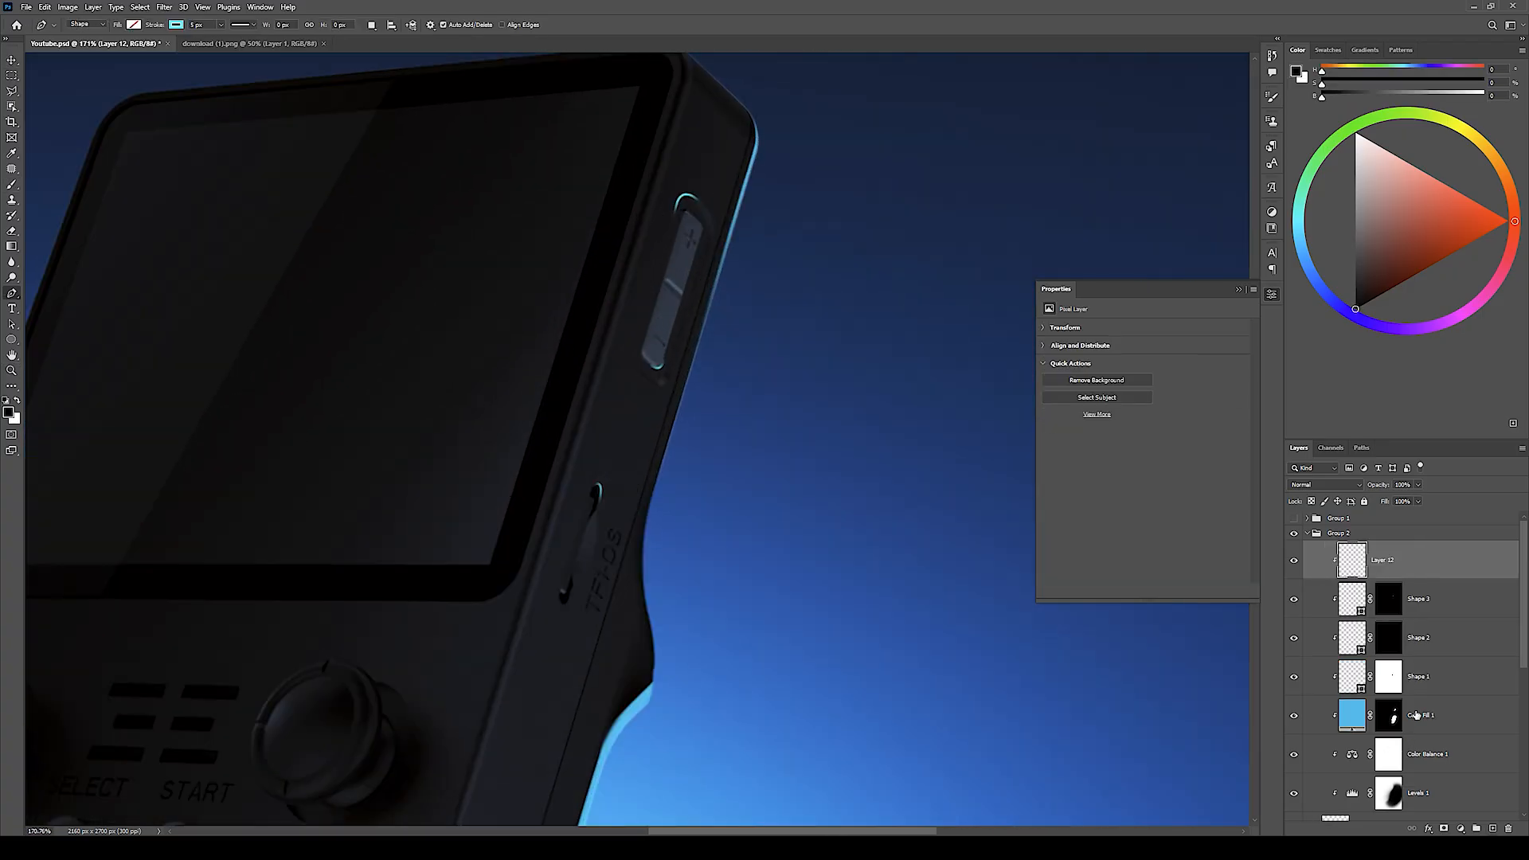
{"action": "key", "text": "ctrl+z"}
Step: Paint a thin straight highlight in the Color Fill 1 mask along the console's upper front-side edge
{"action": "left_click", "coordinate": [1417, 715]}
{"action": "key", "text": "b"}
{"action": "scroll", "coordinate": [637, 446], "scroll_direction": "up", "scroll_amount": 1}
{"action": "left_click_drag", "start_coordinate": [640, 450], "coordinate": [639, 446]}
{"action": "mouse_move", "coordinate": [618, 274]}
{"action": "left_mouse_down"}
{"action": "mouse_move", "coordinate": [621, 317]}
{"action": "mouse_move", "coordinate": [642, 309]}
{"action": "left_mouse_up"}
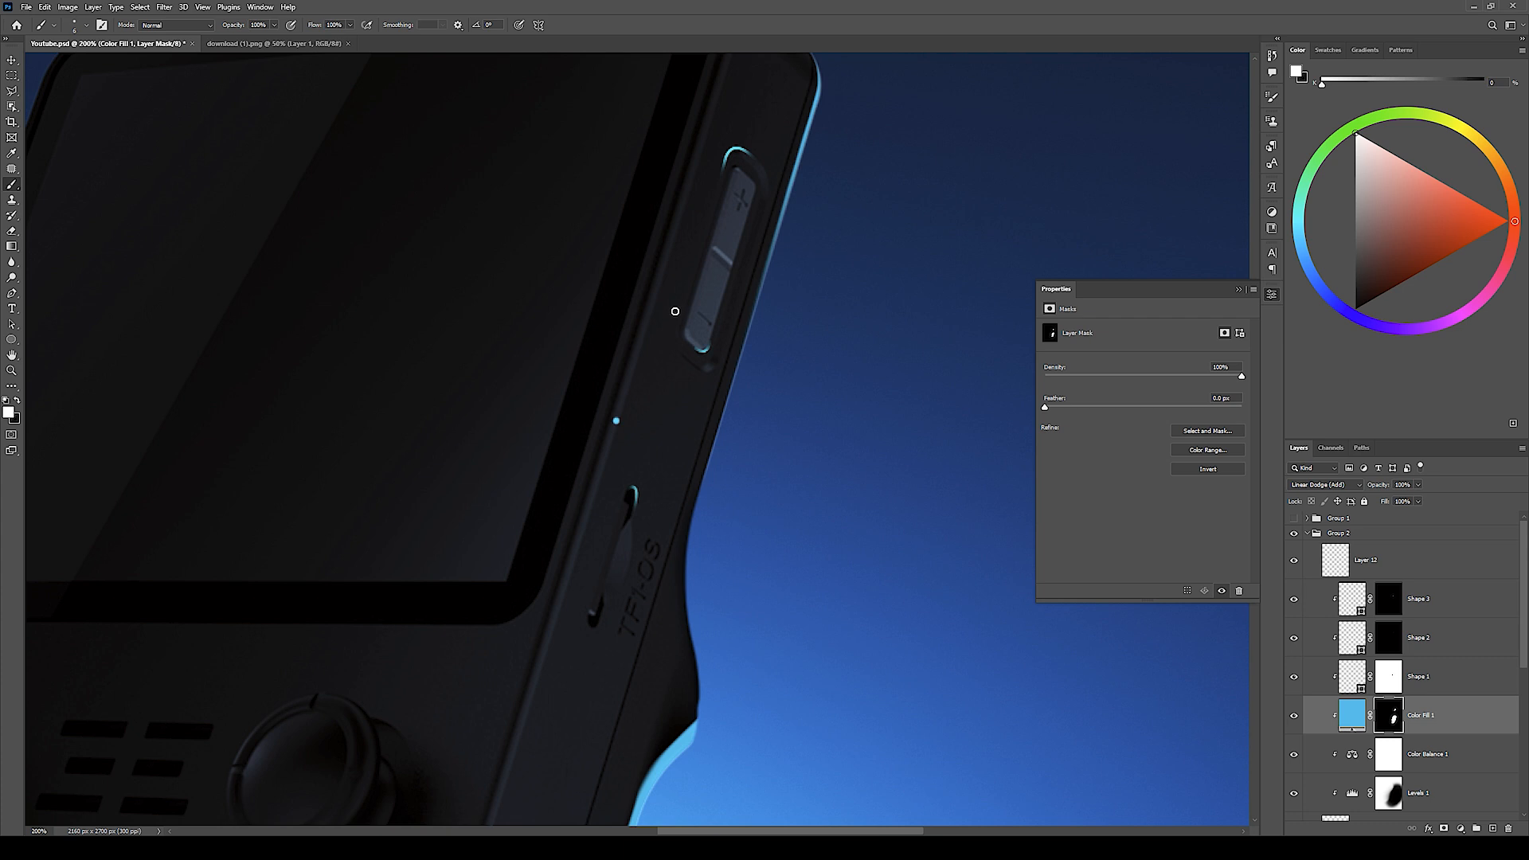
{"action": "left_click", "coordinate": [640, 357]}
{"action": "left_click_drag", "start_coordinate": [640, 358], "coordinate": [619, 449]}
{"action": "left_click", "coordinate": [720, 106], "text": "shift"}
Step: Soften the ends of the upper edge highlight in the Color Fill 1 mask with a soft brush
{"action": "key", "text": "x"}
{"action": "left_click_drag", "start_coordinate": [597, 167], "coordinate": [608, 150]}
{"action": "key", "text": "shift+5"}
{"action": "key", "text": "shift+5"}
{"action": "left_click_drag", "start_coordinate": [721, 99], "coordinate": [709, 123]}
{"action": "left_click_drag", "start_coordinate": [693, 152], "coordinate": [703, 167]}
{"action": "left_click_drag", "start_coordinate": [694, 324], "coordinate": [672, 331]}
{"action": "key", "text": "x"}
{"action": "key", "text": "x"}
{"action": "left_click_drag", "start_coordinate": [691, 489], "coordinate": [675, 466]}
{"action": "key", "text": "ctrl+z"}
{"action": "mouse_move", "coordinate": [677, 390]}
{"action": "left_mouse_down"}
{"action": "mouse_move", "coordinate": [703, 383]}
{"action": "mouse_move", "coordinate": [656, 368]}
{"action": "left_mouse_up"}
{"action": "scroll", "coordinate": [703, 383], "scroll_direction": "down", "scroll_amount": 3}
{"action": "mouse_move", "coordinate": [663, 368]}
{"action": "left_mouse_down"}
{"action": "mouse_move", "coordinate": [690, 281]}
{"action": "mouse_move", "coordinate": [653, 262]}
{"action": "mouse_move", "coordinate": [695, 237]}
{"action": "left_mouse_up"}
{"action": "scroll", "coordinate": [676, 307], "scroll_direction": "down", "scroll_amount": 10}
{"action": "scroll", "coordinate": [674, 297], "scroll_direction": "up", "scroll_amount": 10}
{"action": "key", "text": "ctrl+z"}
{"action": "key", "text": "ctrl+z"}
{"action": "key", "text": "ctrl+z"}
Step: Fade the lower part of the upper edge highlight with black in the Color Fill 1 mask
{"action": "key", "text": "x"}
{"action": "key", "text": "x"}
{"action": "left_click", "coordinate": [675, 166]}
{"action": "left_click", "coordinate": [609, 279]}
{"action": "scroll", "coordinate": [666, 317], "scroll_direction": "up", "scroll_amount": 1}
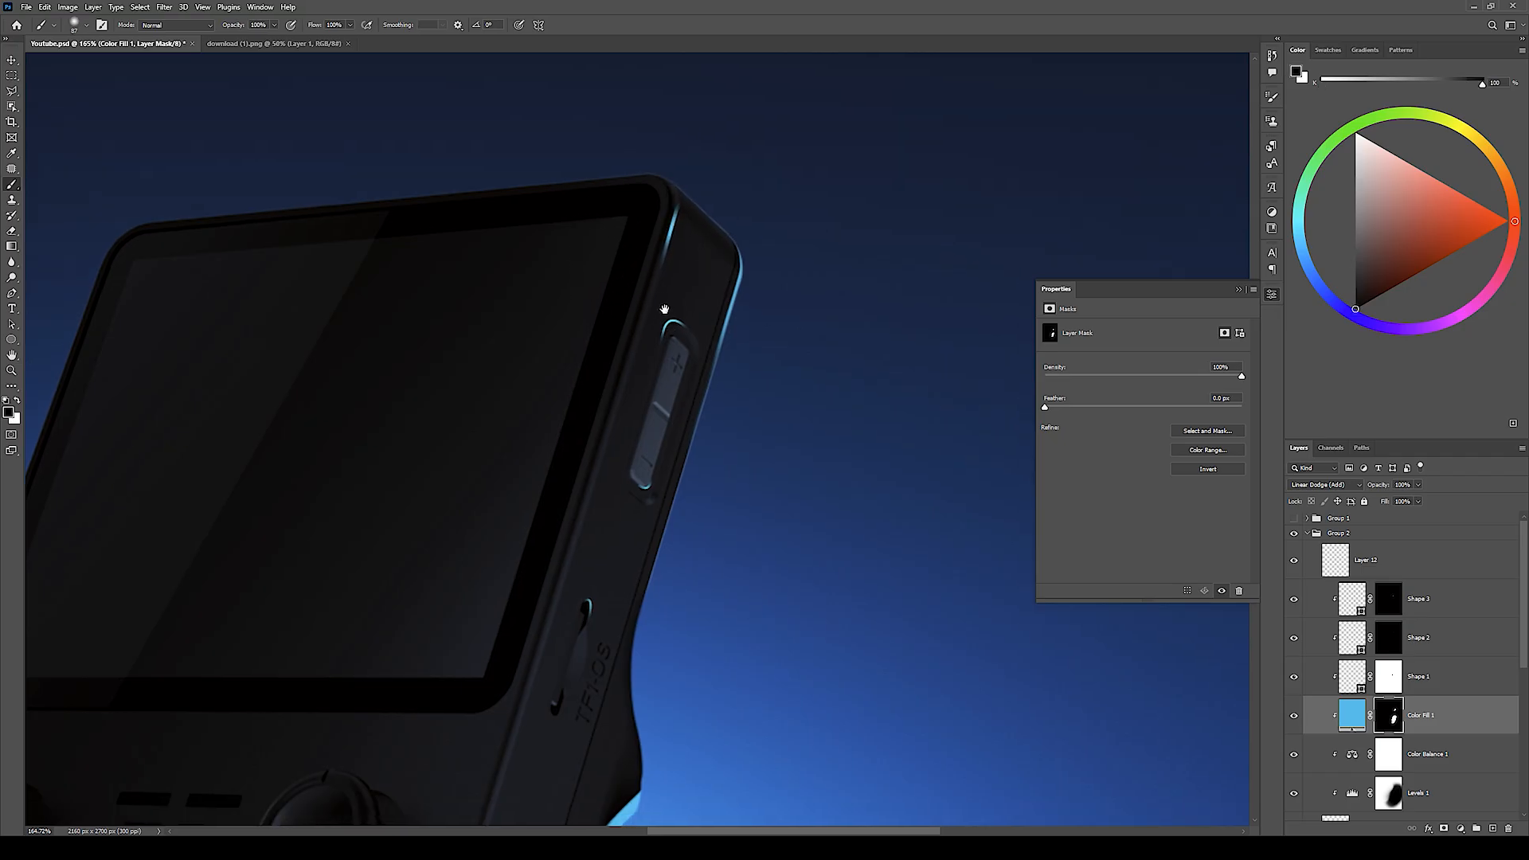
{"action": "left_click_drag", "start_coordinate": [657, 502], "coordinate": [642, 418]}
Step: Hide the Shape 3 stroke and paint a thin blue highlight along the volume button's outer edge in the Color Fill 1 mask
{"action": "scroll", "coordinate": [643, 418], "scroll_direction": "up", "scroll_amount": 3}
{"action": "key", "text": "x"}
{"action": "mouse_move", "coordinate": [648, 340]}
{"action": "left_mouse_down"}
{"action": "mouse_move", "coordinate": [666, 403]}
{"action": "mouse_move", "coordinate": [645, 443]}
{"action": "left_mouse_up"}
{"action": "left_click", "coordinate": [711, 221], "text": "shift"}
{"action": "key", "text": "ctrl+z"}
{"action": "key", "text": "x"}
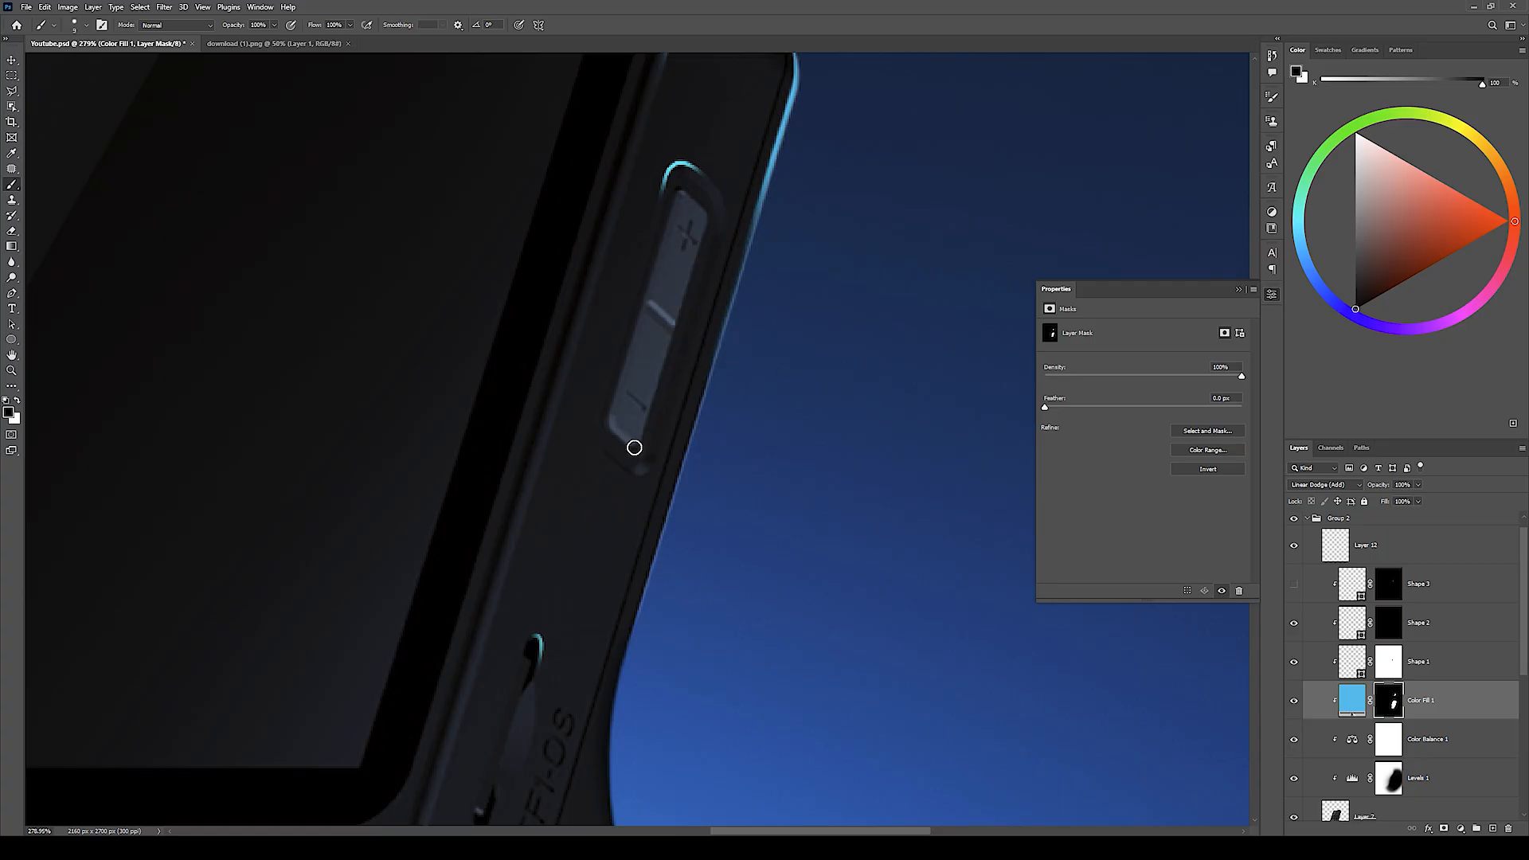
{"action": "left_click_drag", "start_coordinate": [706, 212], "coordinate": [672, 283]}
{"action": "left_click_drag", "start_coordinate": [603, 427], "coordinate": [648, 383]}
{"action": "key", "text": "x"}
Step: Add a clipped layer and draw a short curved 2.5 px light-blue stroke around the lower end of the card slot
{"action": "scroll", "coordinate": [648, 383], "scroll_direction": "up", "scroll_amount": 5}
{"action": "key", "text": "p"}
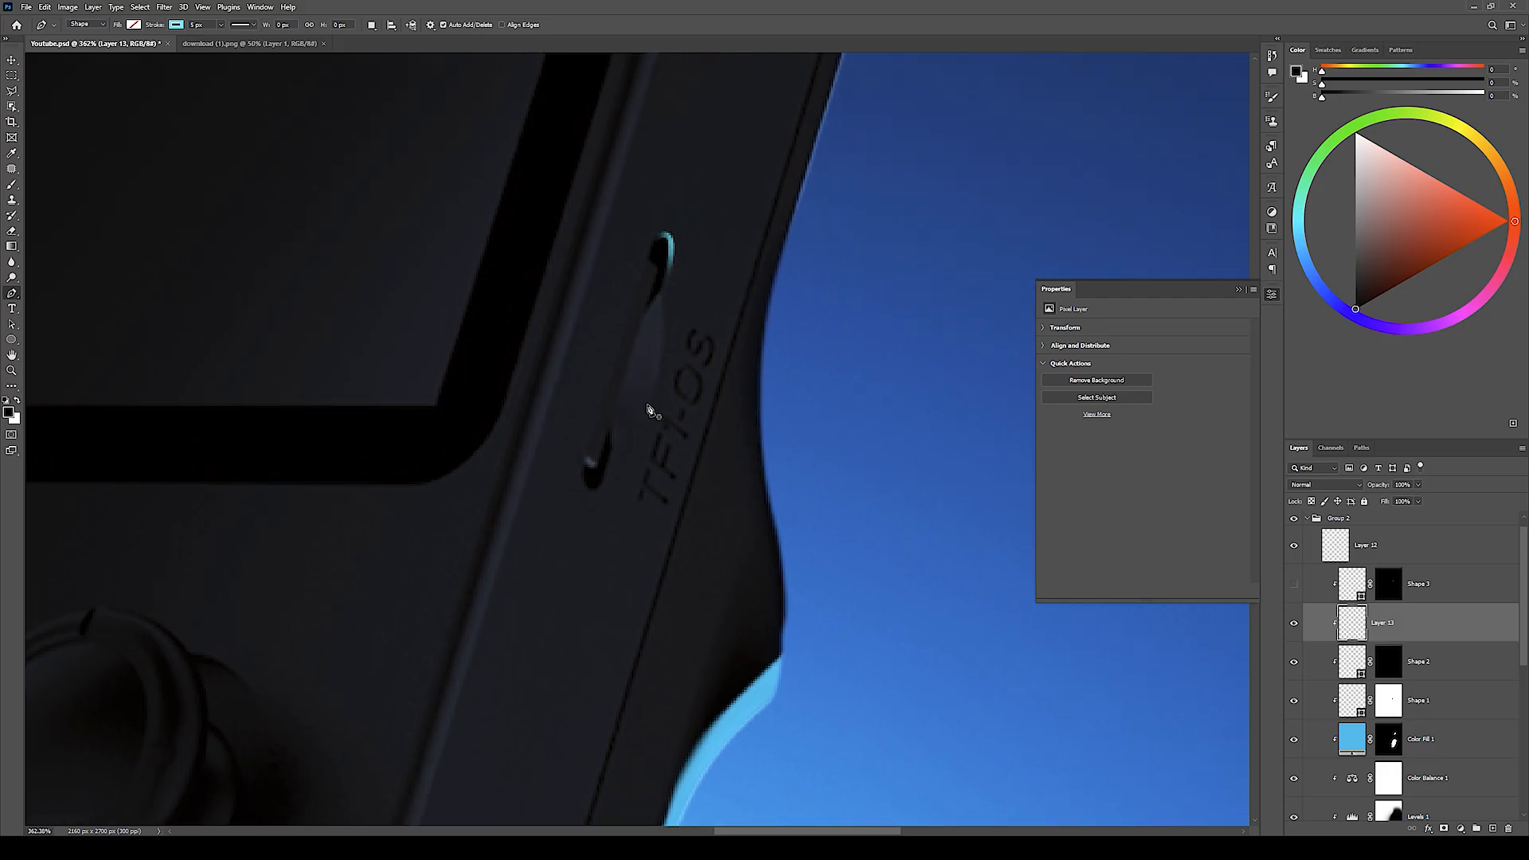
{"action": "left_click", "coordinate": [608, 463]}
{"action": "left_click_drag", "start_coordinate": [600, 422], "coordinate": [582, 406]}
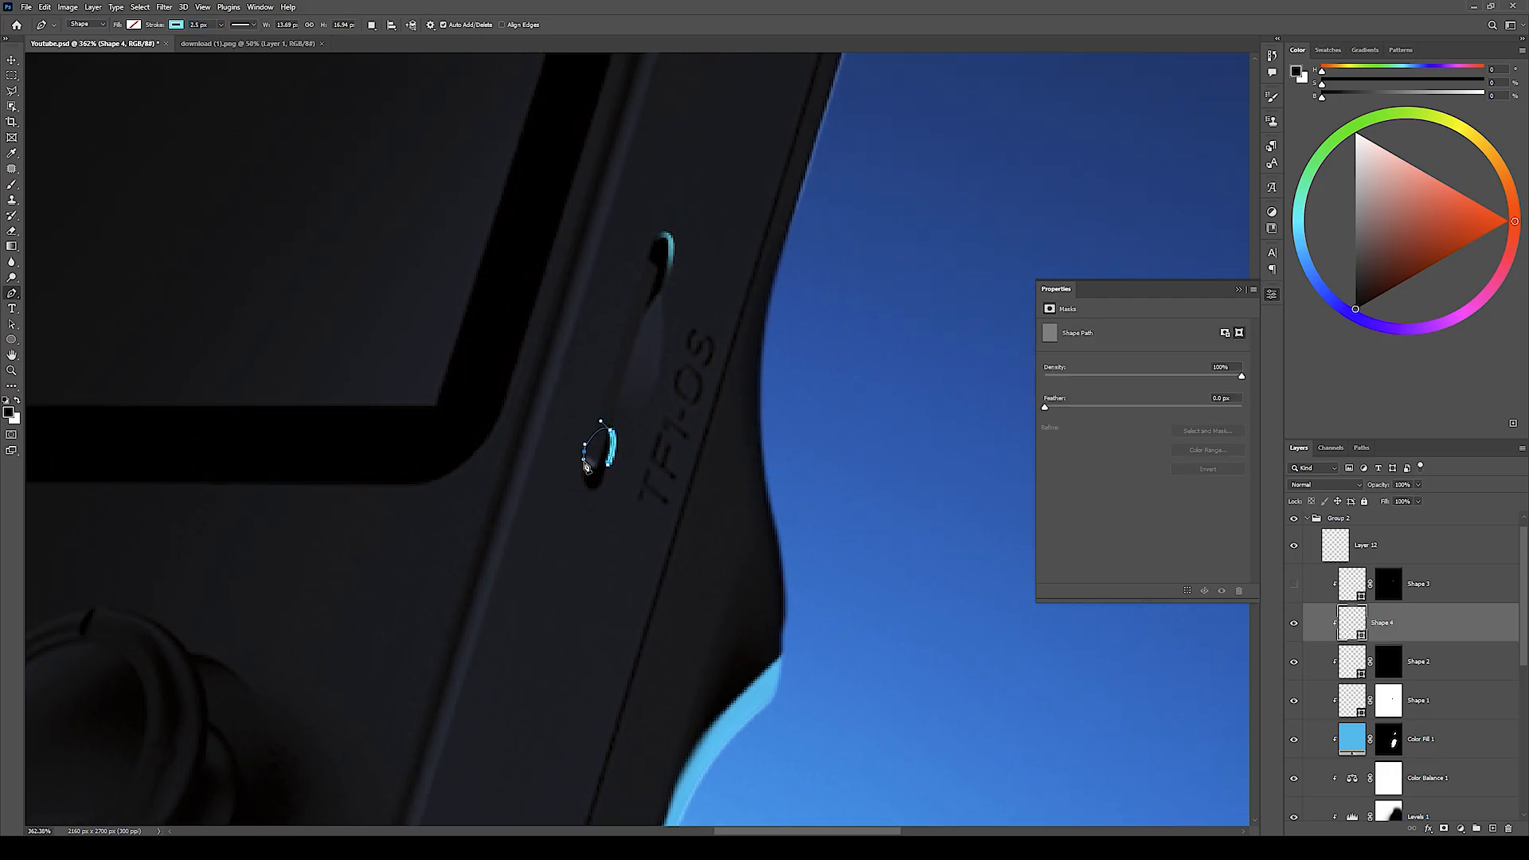
Step: Add a black mask to the lower card slot stroke and paint its soft highlight back in
{"action": "key", "text": "b"}
{"action": "key", "text": "ctrl+0"}
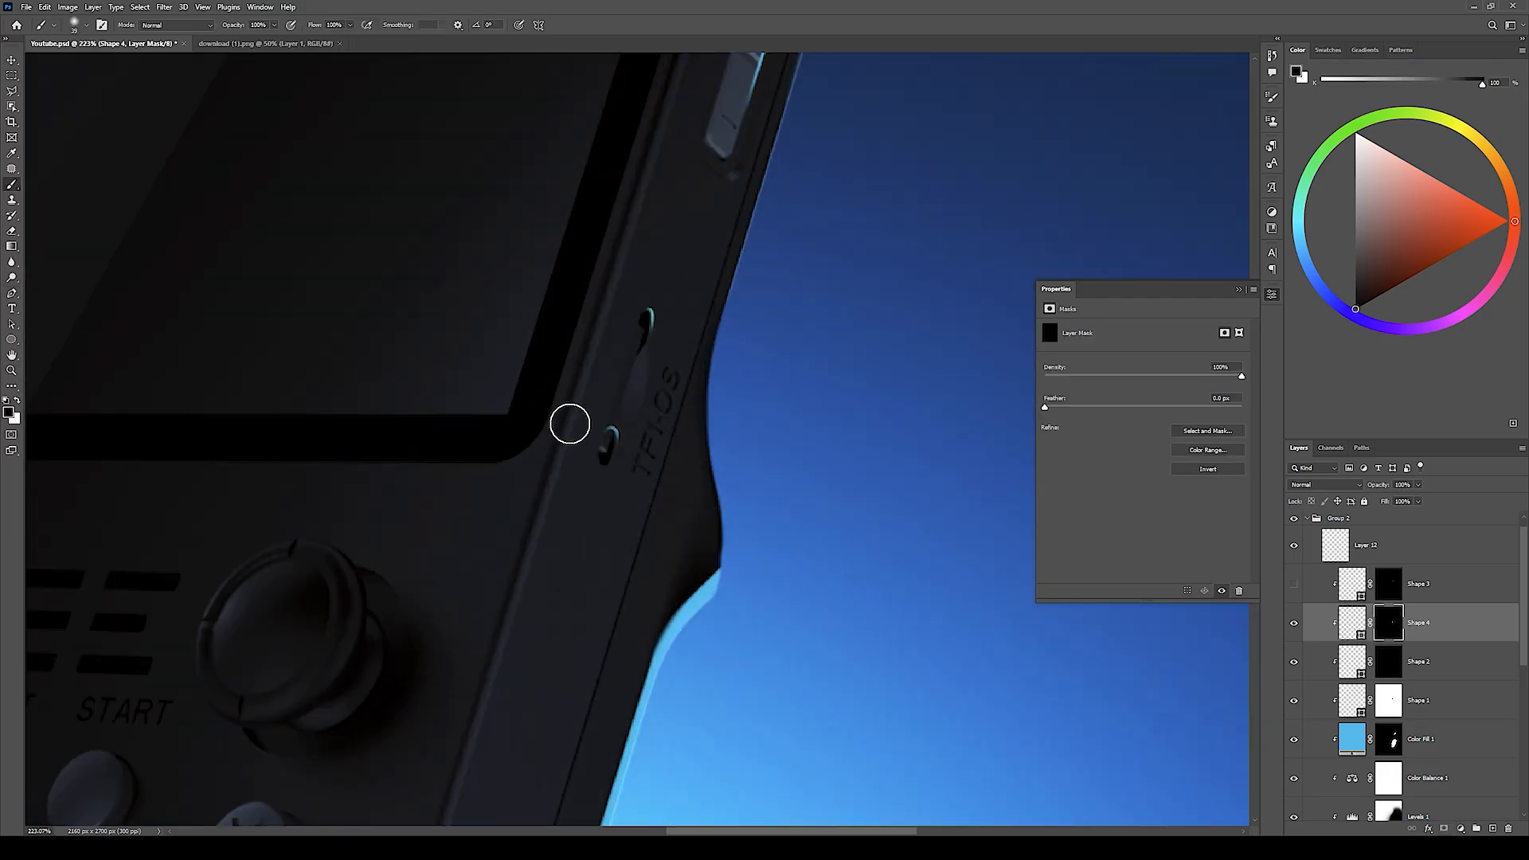
{"action": "scroll", "coordinate": [563, 426], "scroll_direction": "up", "scroll_amount": 3}
{"action": "key", "text": "z"}
{"action": "left_click", "coordinate": [682, 341], "text": "ctrl"}
{"action": "key", "text": "ctrl+0"}
{"action": "scroll", "coordinate": [630, 418], "scroll_direction": "up", "scroll_amount": 1}
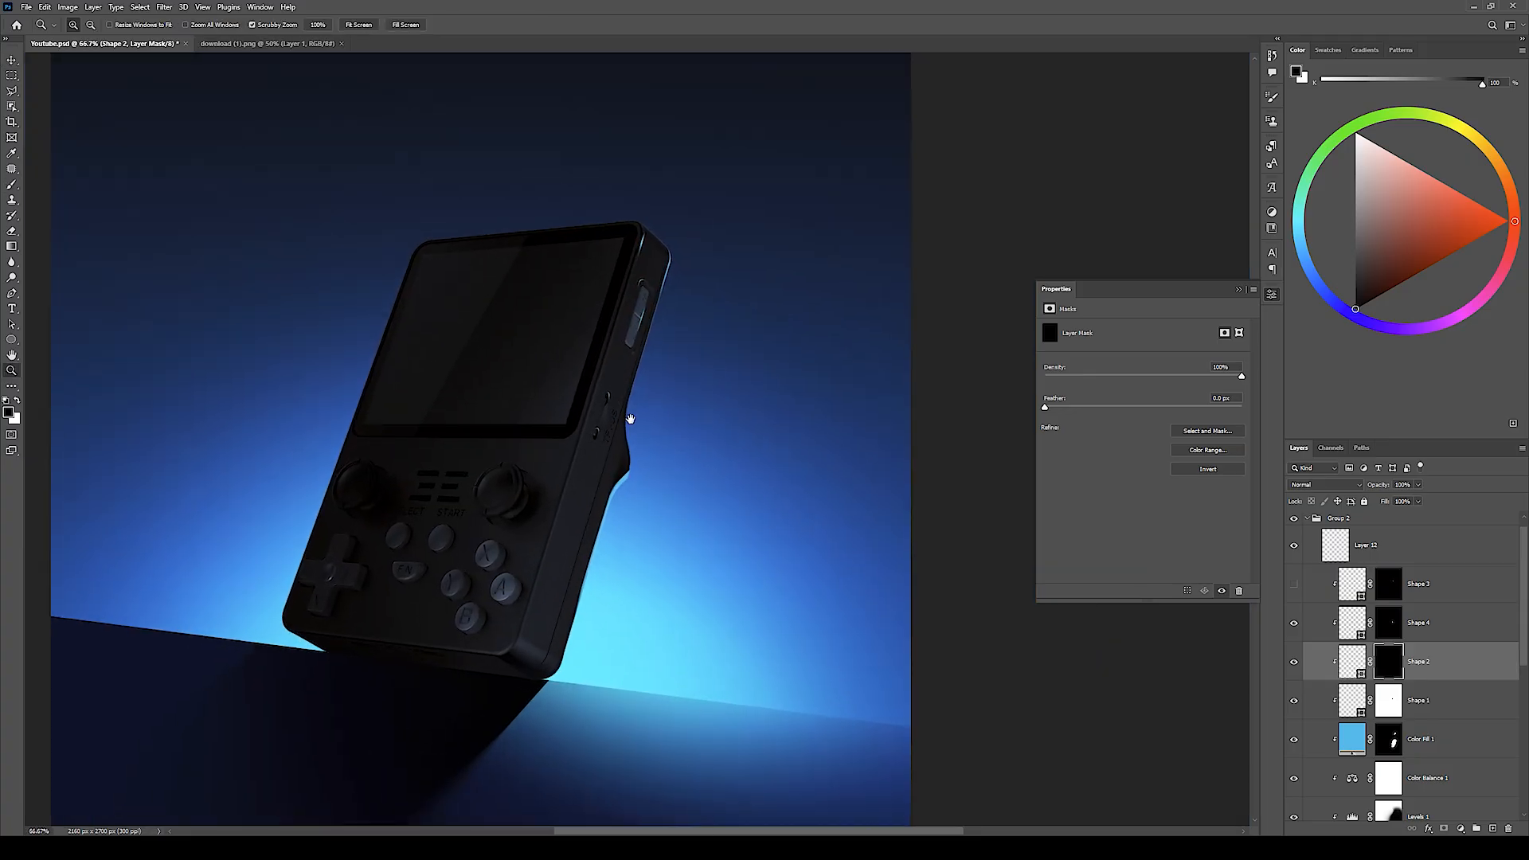
Step: Add a clipped layer and draw a curved light-blue stroke along the outer rim of the thumbstick beside START
{"action": "scroll", "coordinate": [629, 418], "scroll_direction": "up", "scroll_amount": 3}
{"action": "key", "text": "p"}
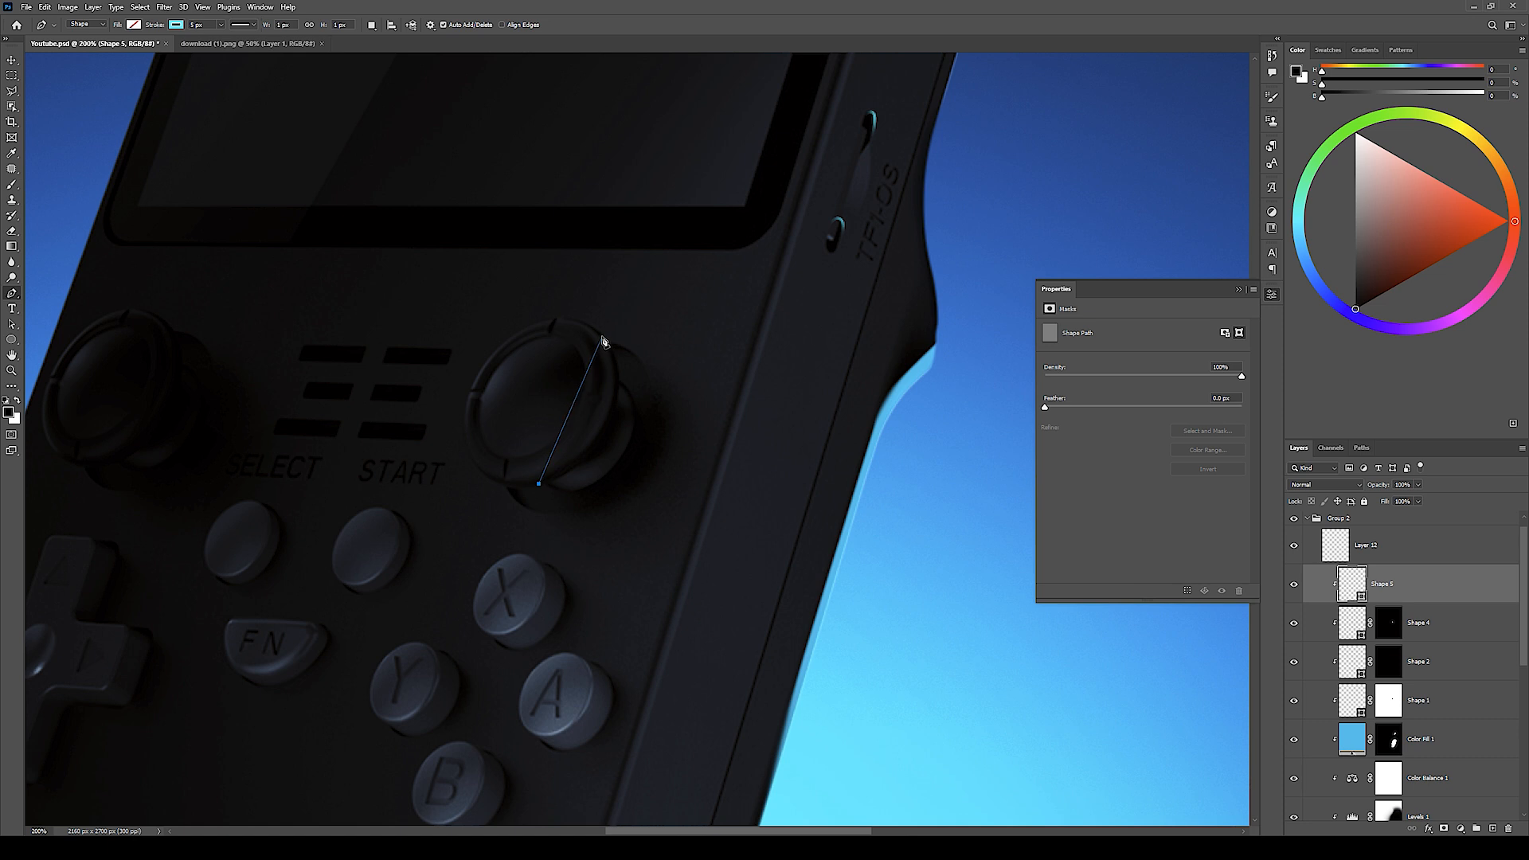
{"action": "left_click_drag", "start_coordinate": [566, 279], "coordinate": [542, 254]}
{"action": "left_click_drag", "start_coordinate": [555, 240], "coordinate": [553, 238]}
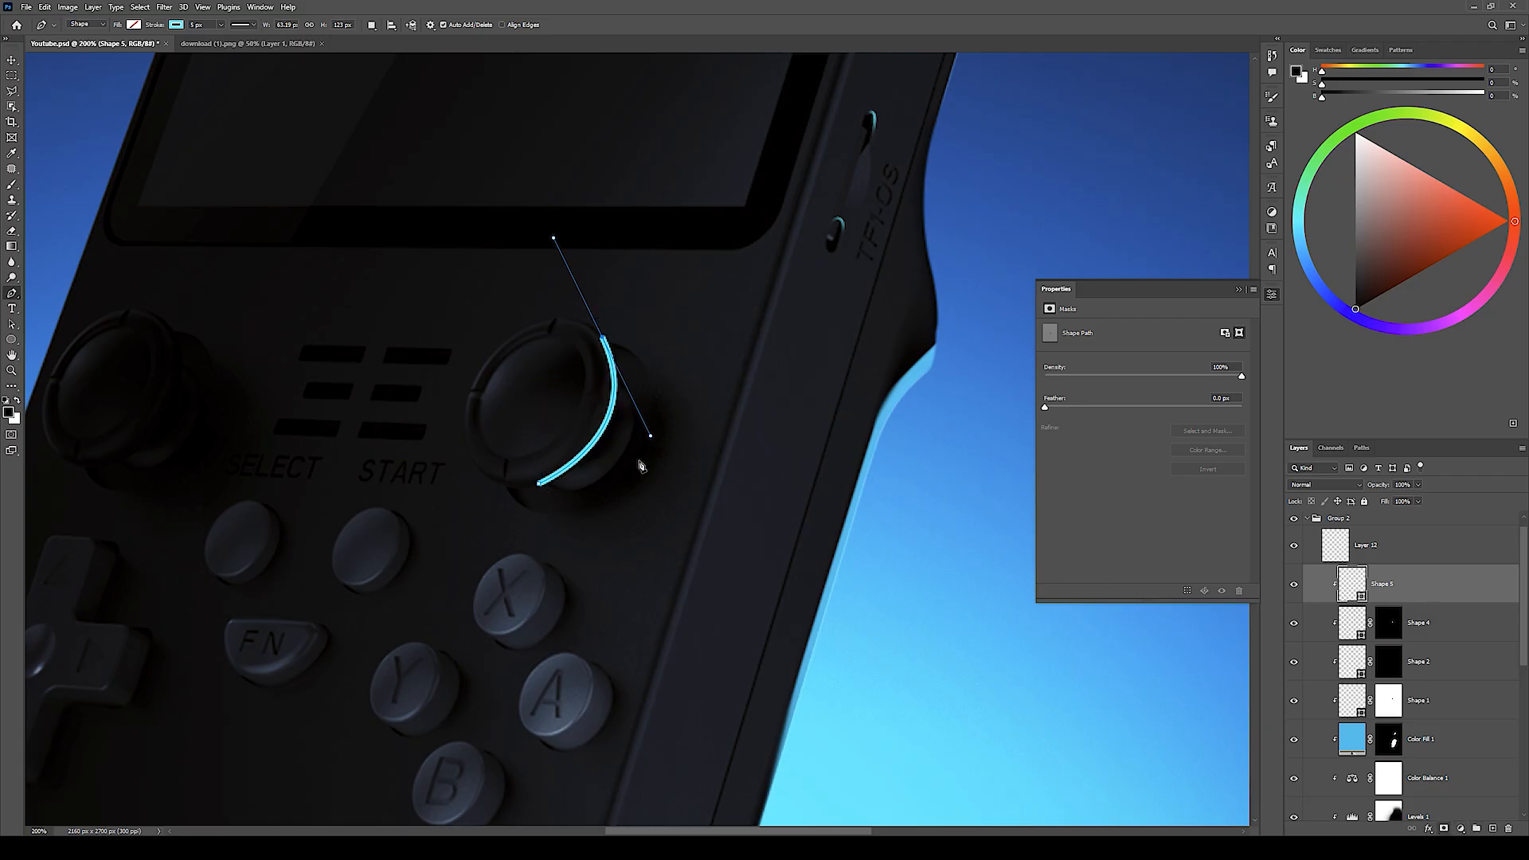
Step: Add a black mask to the thumbstick stroke and paint the middle of its highlight back in
{"action": "left_click", "coordinate": [1442, 828], "text": "alt"}
{"action": "key", "text": "b"}
{"action": "key", "text": "x"}
{"action": "left_click_drag", "start_coordinate": [638, 437], "coordinate": [594, 451]}
{"action": "key", "text": "ctrl+z"}
{"action": "key", "text": "bracketright"}
{"action": "key", "text": "bracketright"}
{"action": "key", "text": "bracketright"}
{"action": "key", "text": "bracketright"}
Step: Refine the thumbstick highlight's mask with a soft 0% hardness brush, fading its inner side and ends
{"action": "key", "text": "x"}
{"action": "right_click", "coordinate": [529, 360], "text": "alt"}
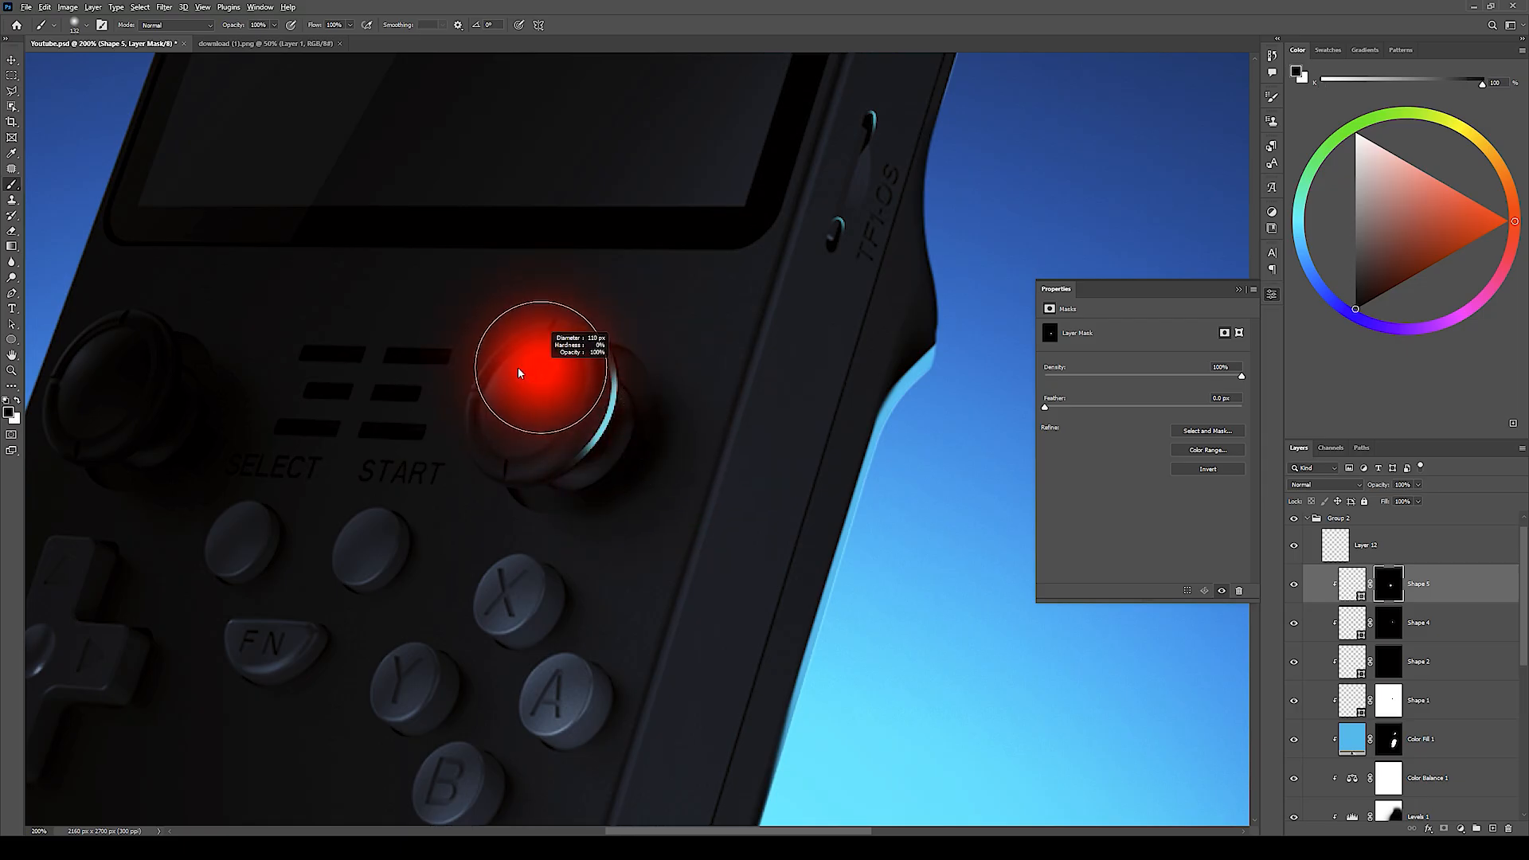
{"action": "left_click_drag", "start_coordinate": [565, 376], "coordinate": [544, 426]}
{"action": "left_click_drag", "start_coordinate": [641, 475], "coordinate": [578, 377]}
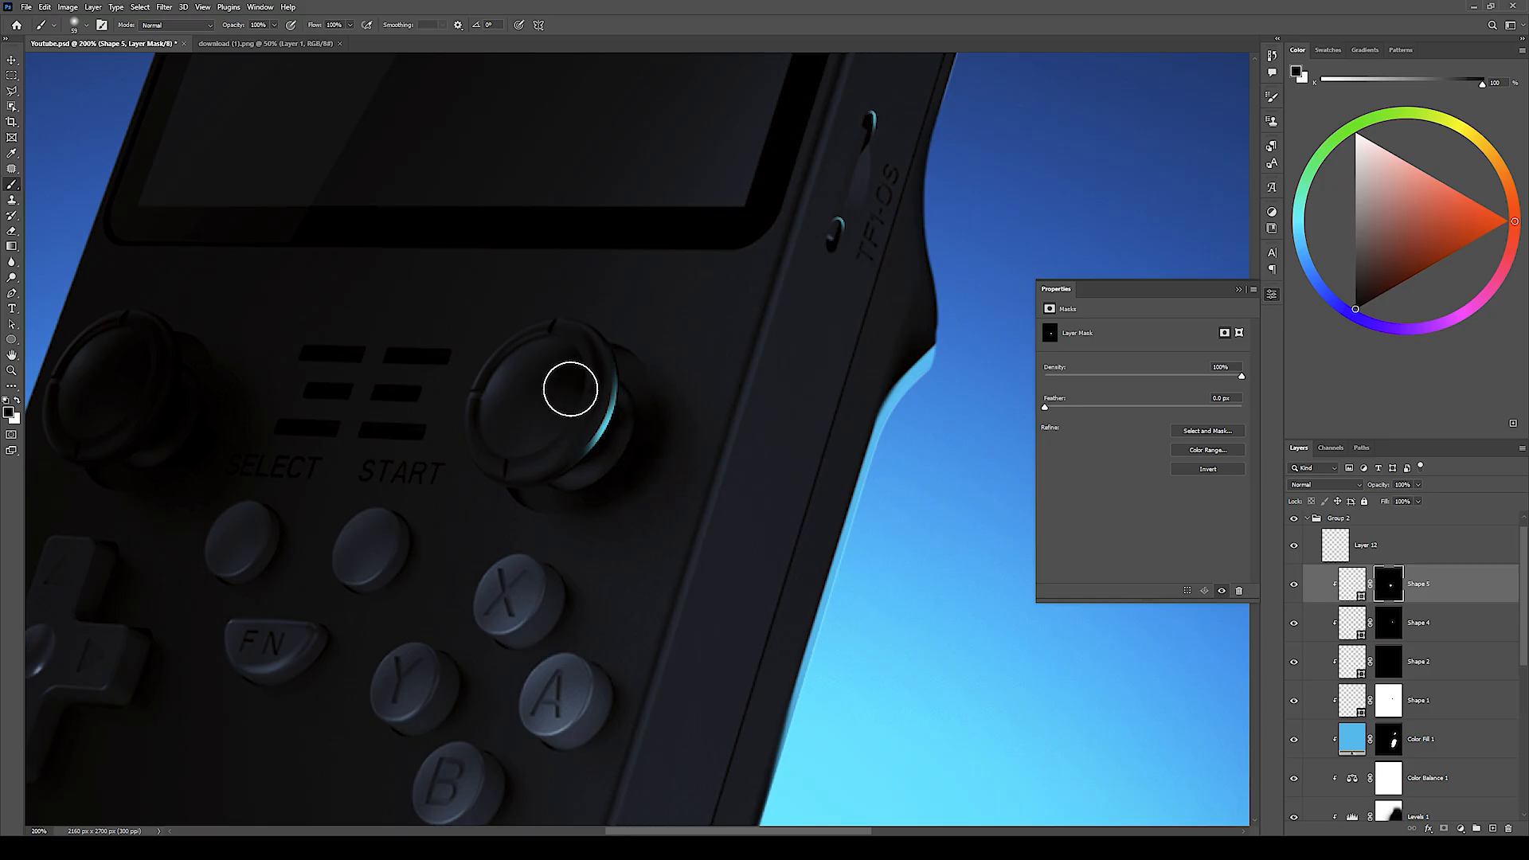
{"action": "key", "text": "x"}
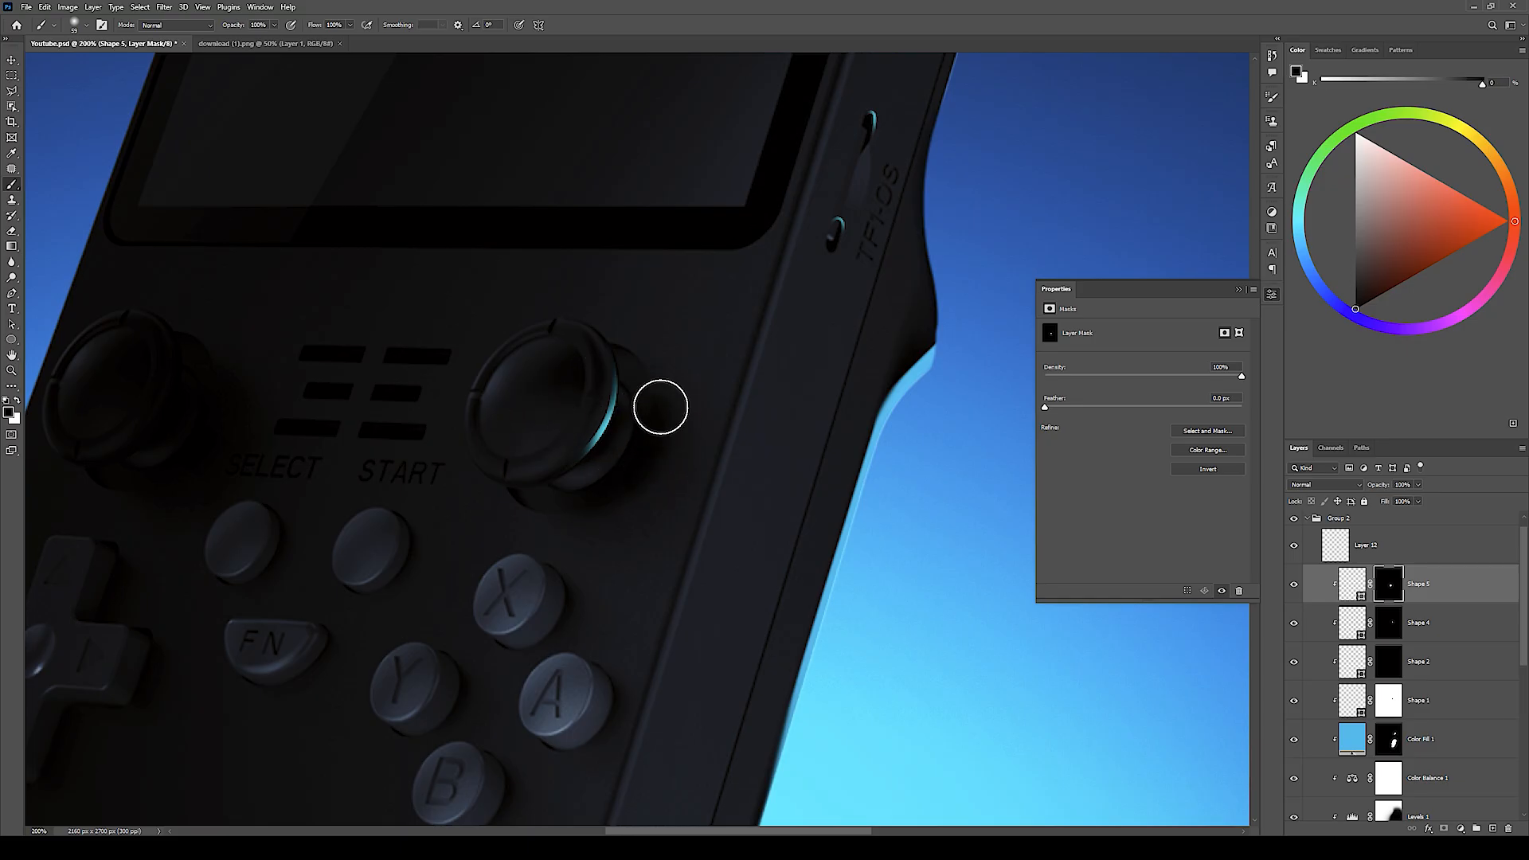
{"action": "right_click", "coordinate": [648, 369], "text": "alt"}
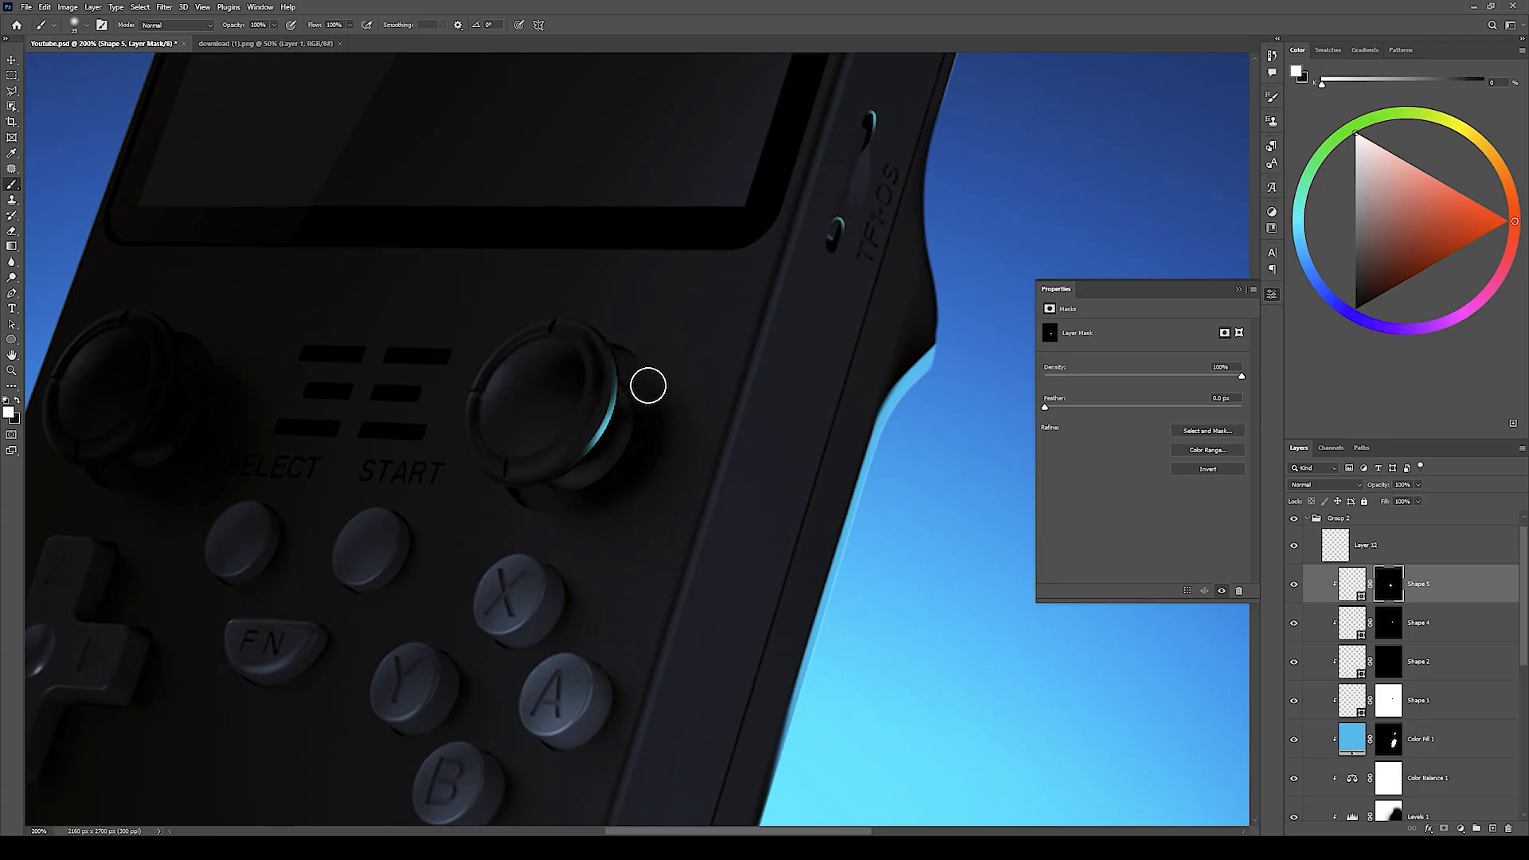
{"action": "key", "text": "x"}
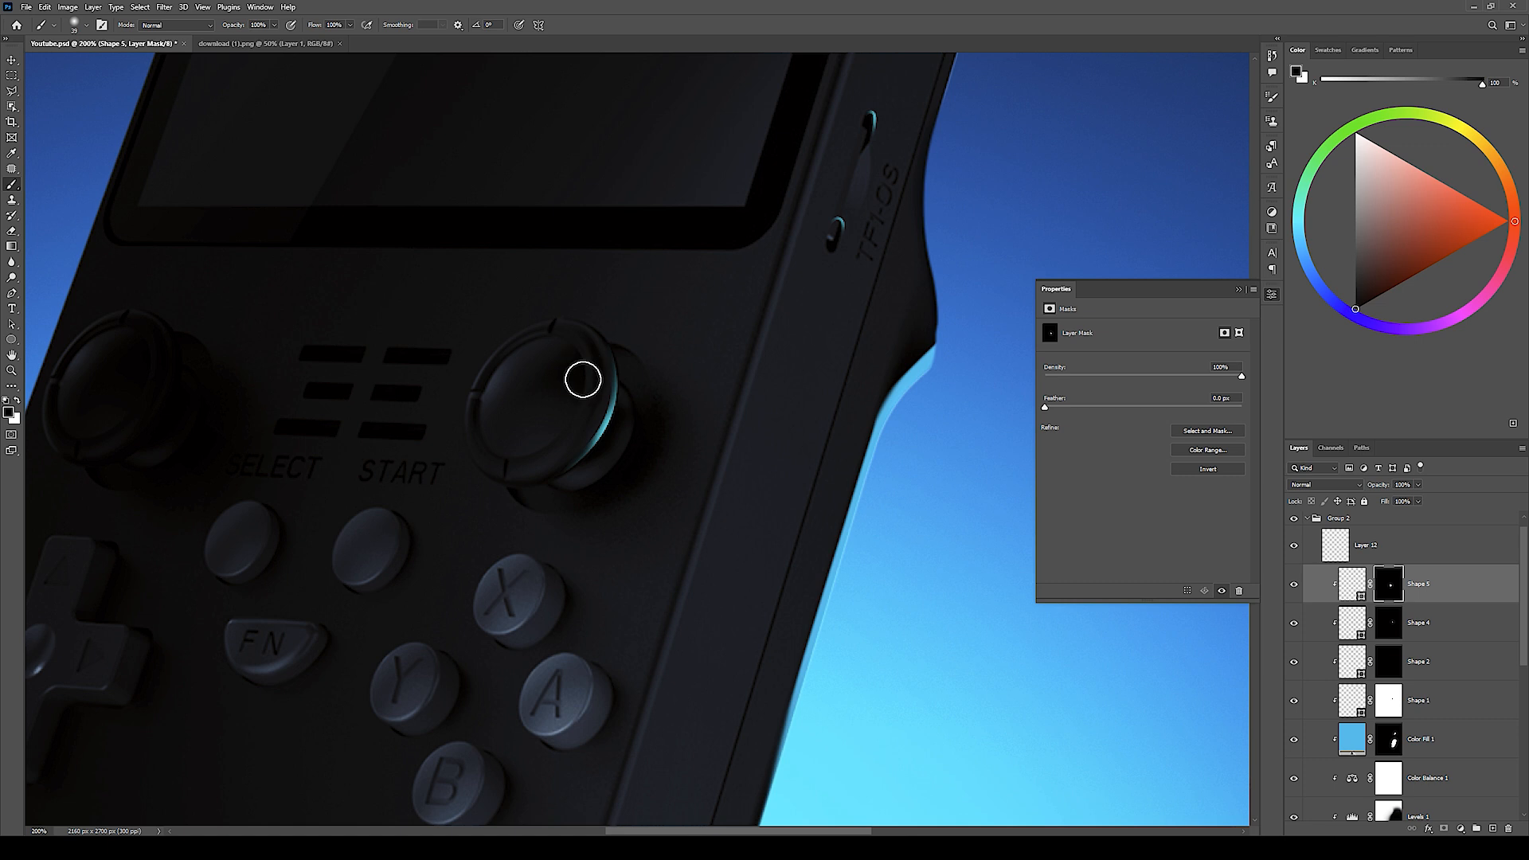
{"action": "key", "text": "x"}
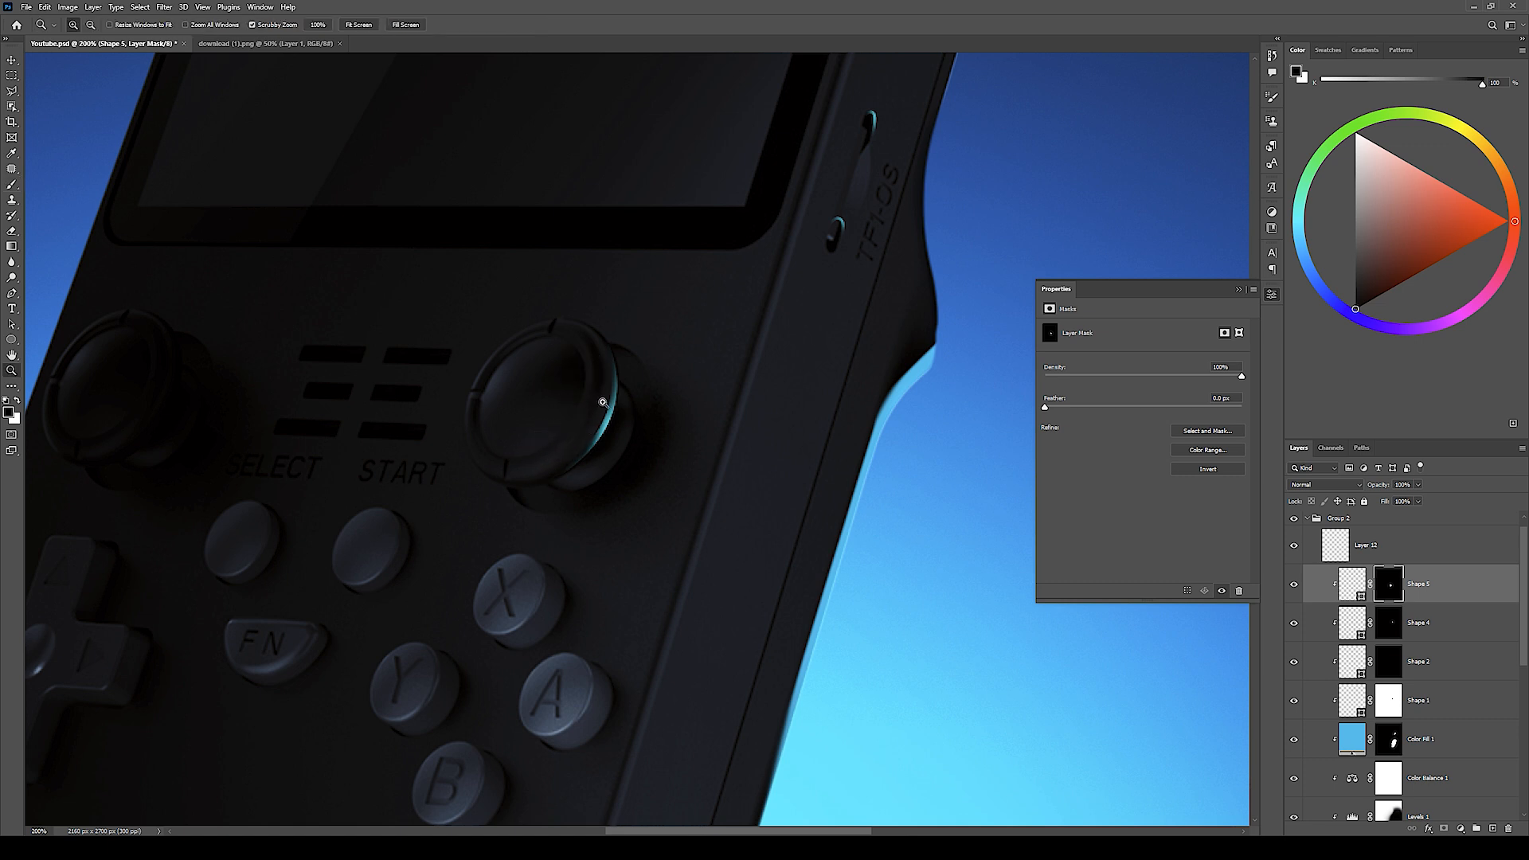
Step: Compare the console with and without all of the blue rim and edge highlight layers
{"action": "scroll", "coordinate": [572, 420], "scroll_direction": "down", "scroll_amount": 5}
{"action": "scroll", "coordinate": [633, 457], "scroll_direction": "up", "scroll_amount": 5}
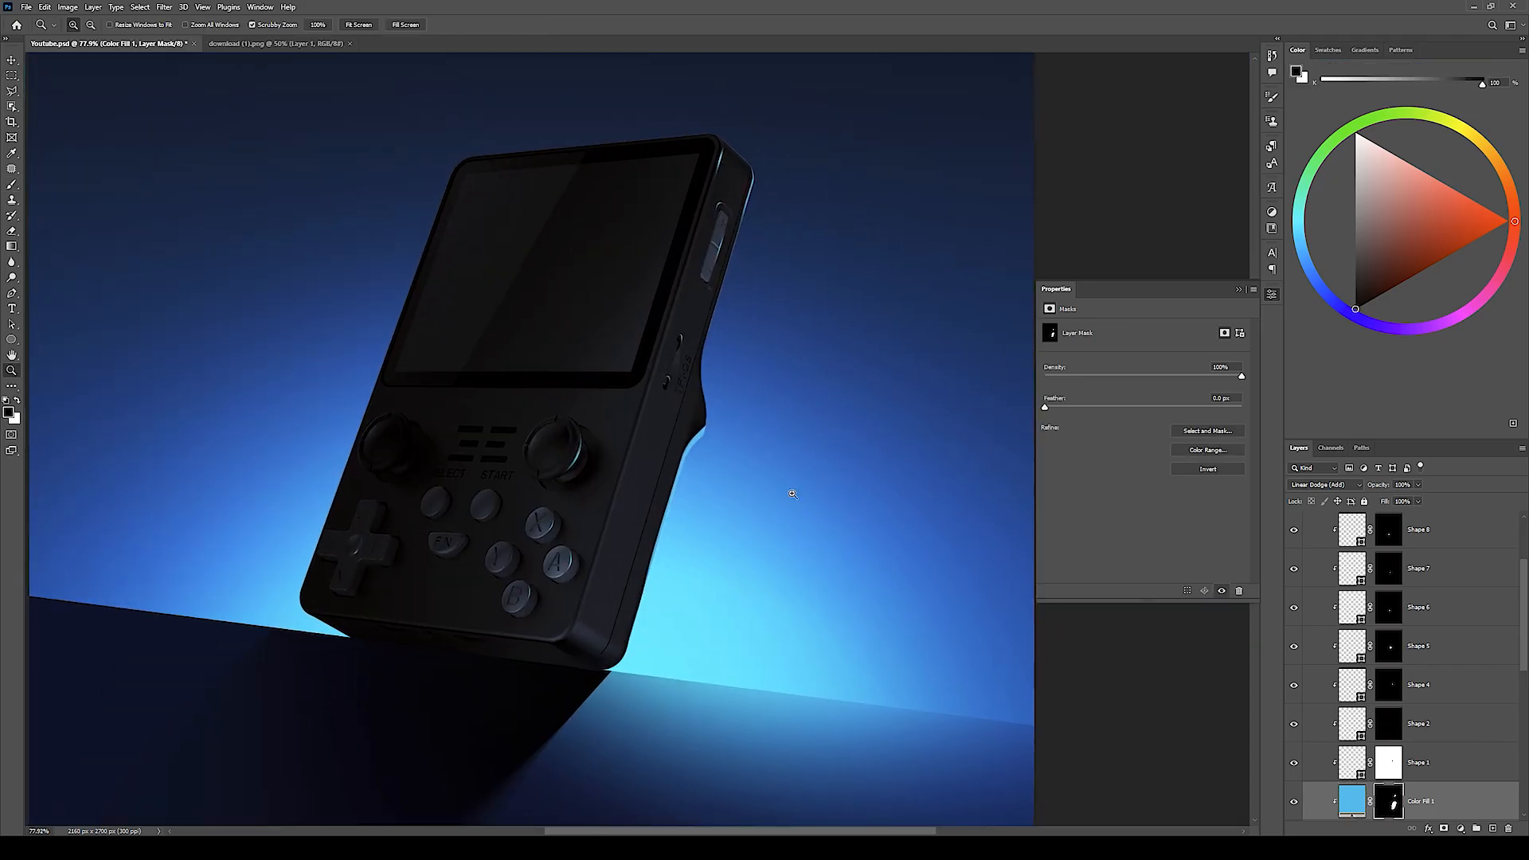
{"action": "scroll", "coordinate": [796, 498], "scroll_direction": "left", "scroll_amount": 1}
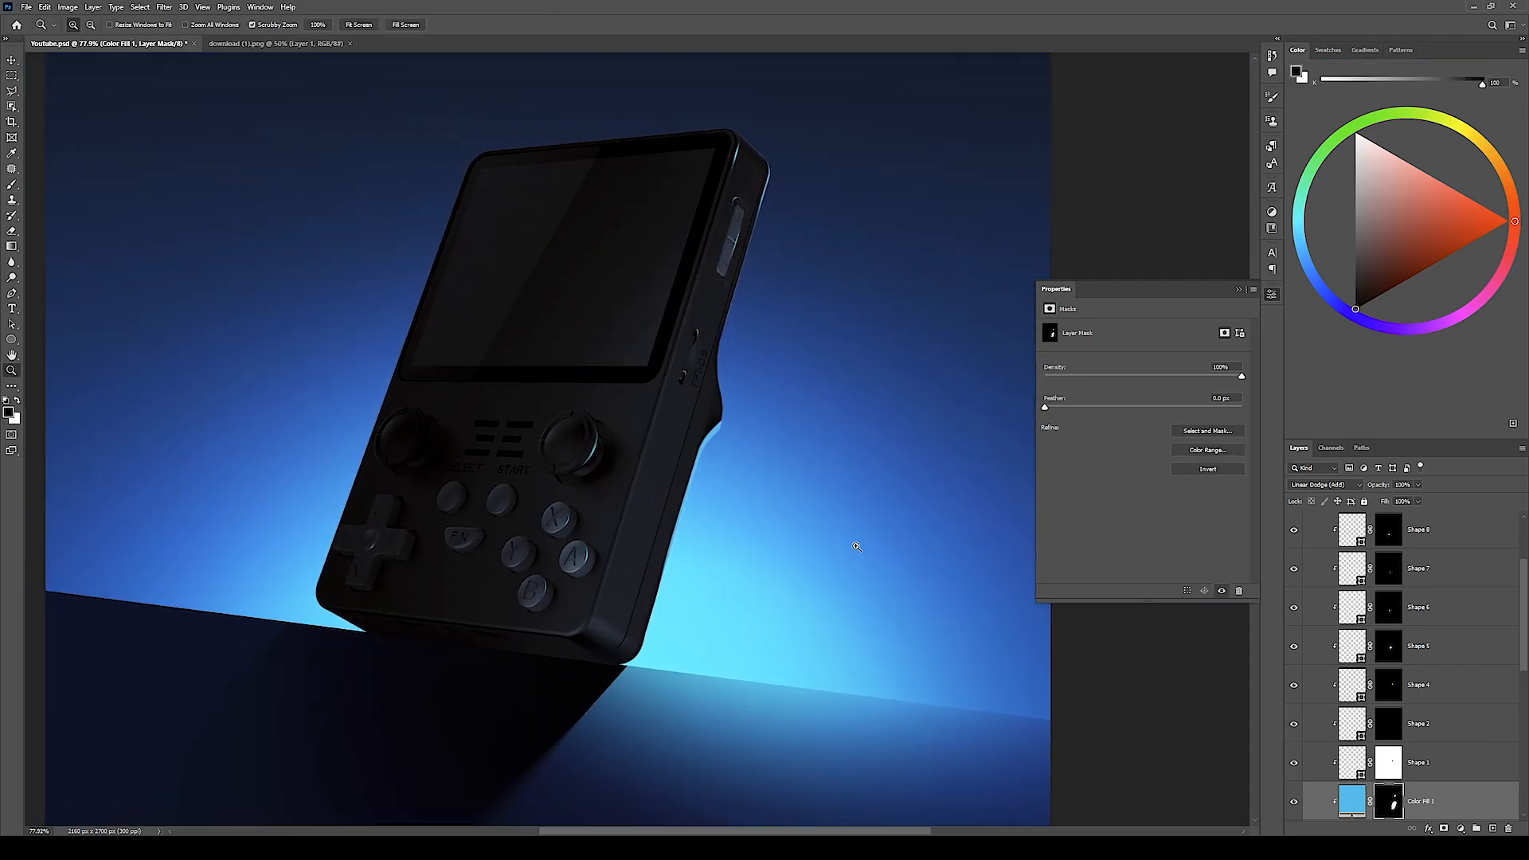
{"action": "scroll", "coordinate": [664, 510], "scroll_direction": "up", "scroll_amount": 1}
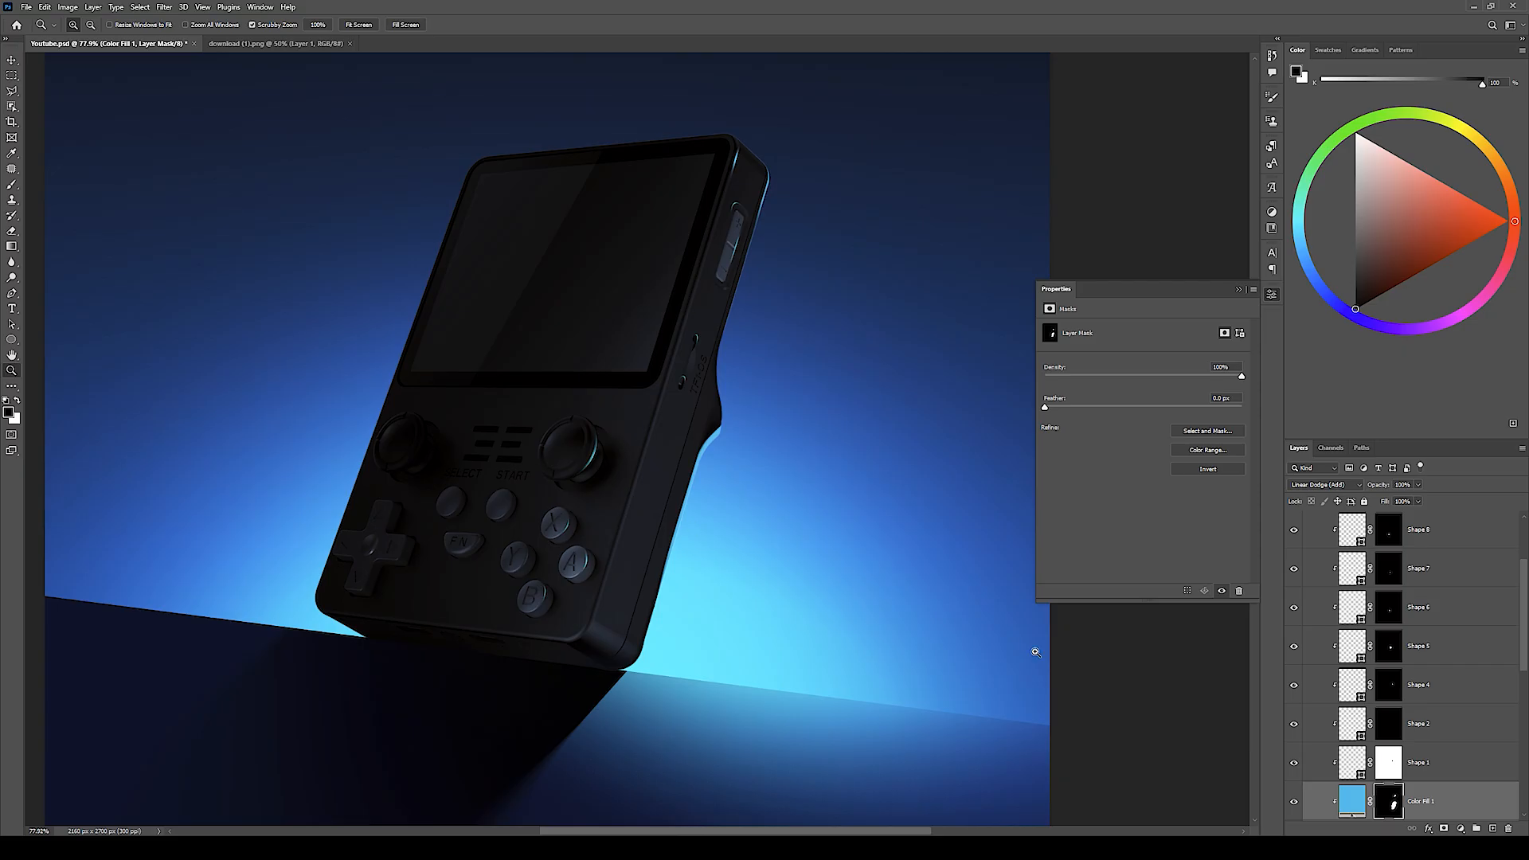
{"action": "scroll", "coordinate": [1376, 757], "scroll_direction": "up", "scroll_amount": 3}
{"action": "scroll", "coordinate": [1411, 718], "scroll_direction": "up", "scroll_amount": 2}
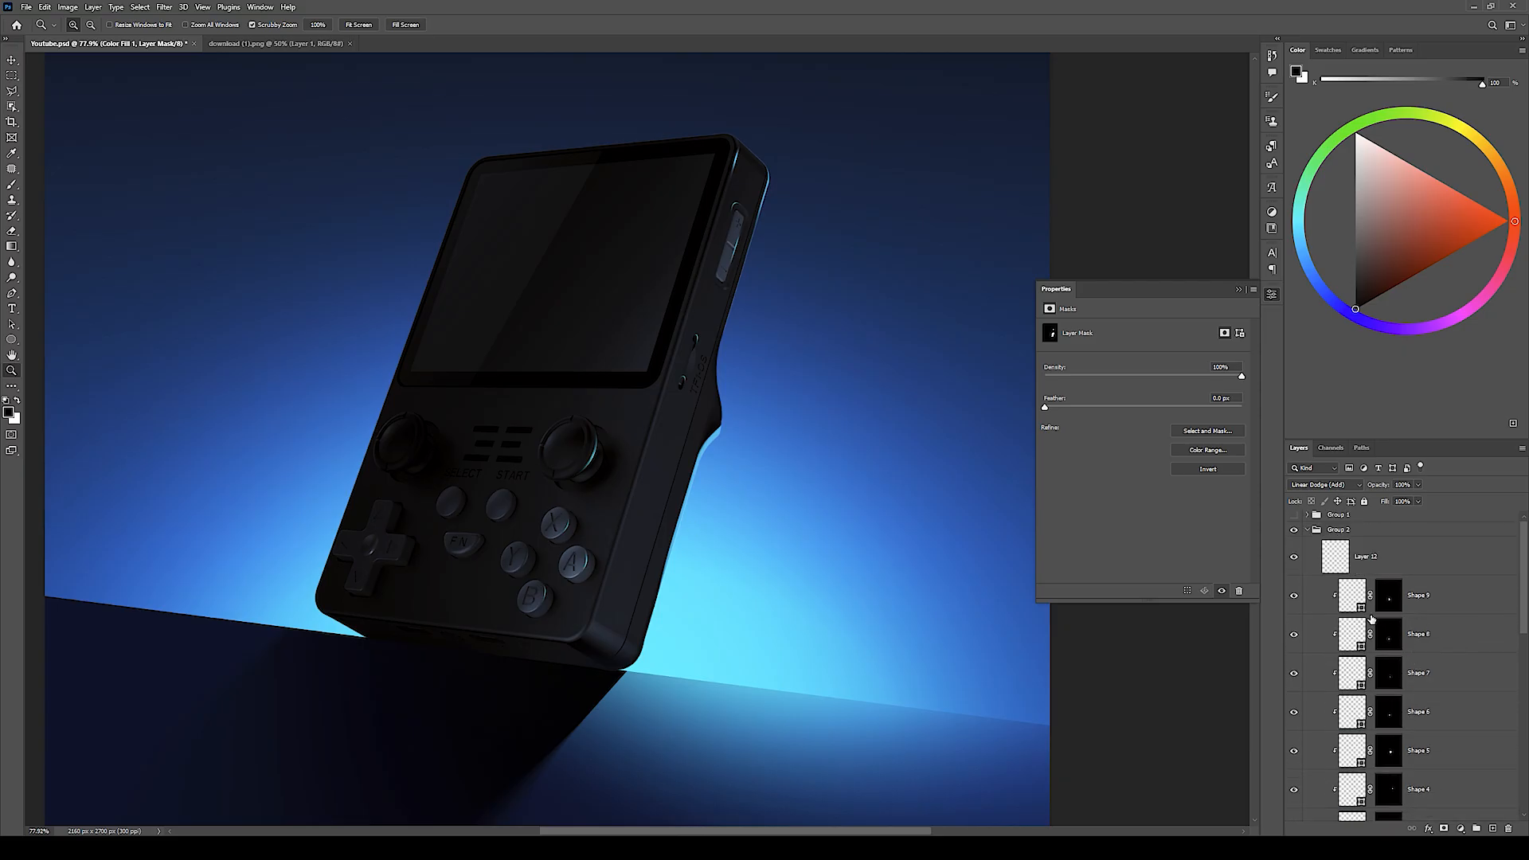
{"action": "scroll", "coordinate": [1375, 624], "scroll_direction": "down", "scroll_amount": 6}
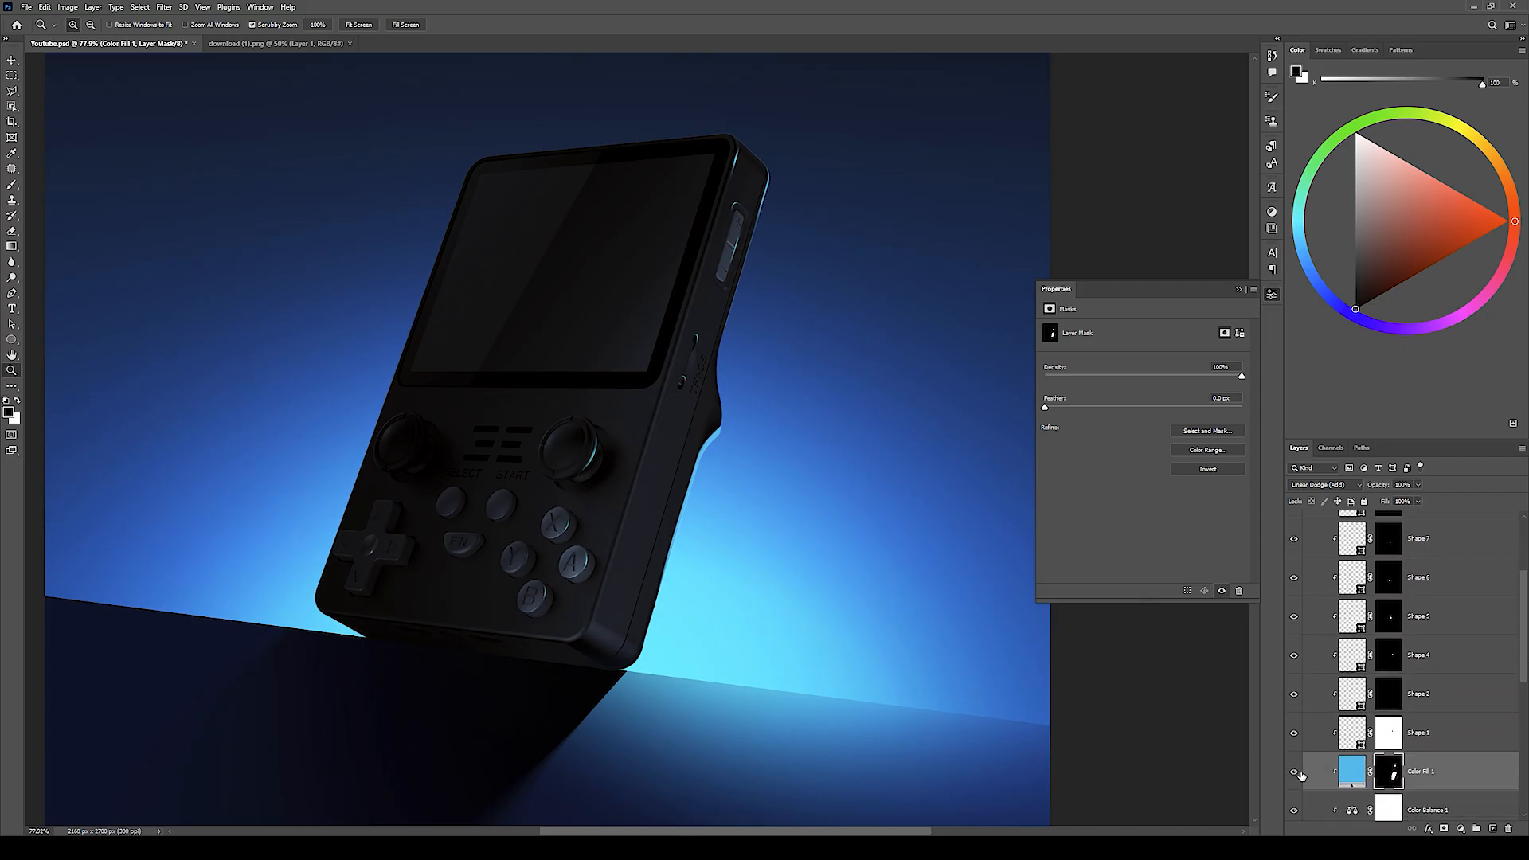
{"action": "left_click", "coordinate": [1295, 539]}
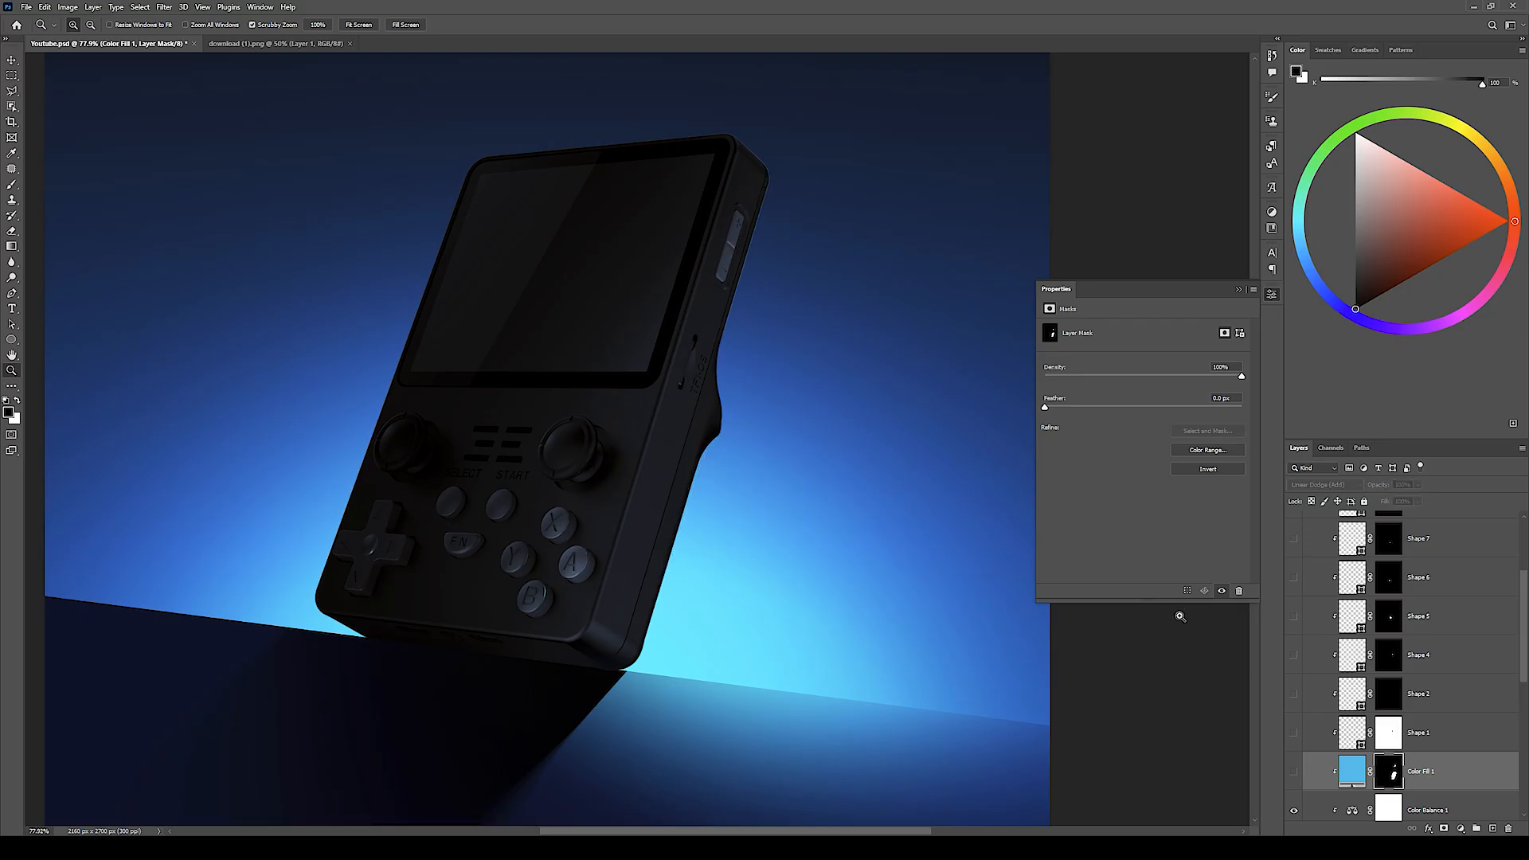
{"action": "scroll", "coordinate": [1354, 637], "scroll_direction": "up", "scroll_amount": 6}
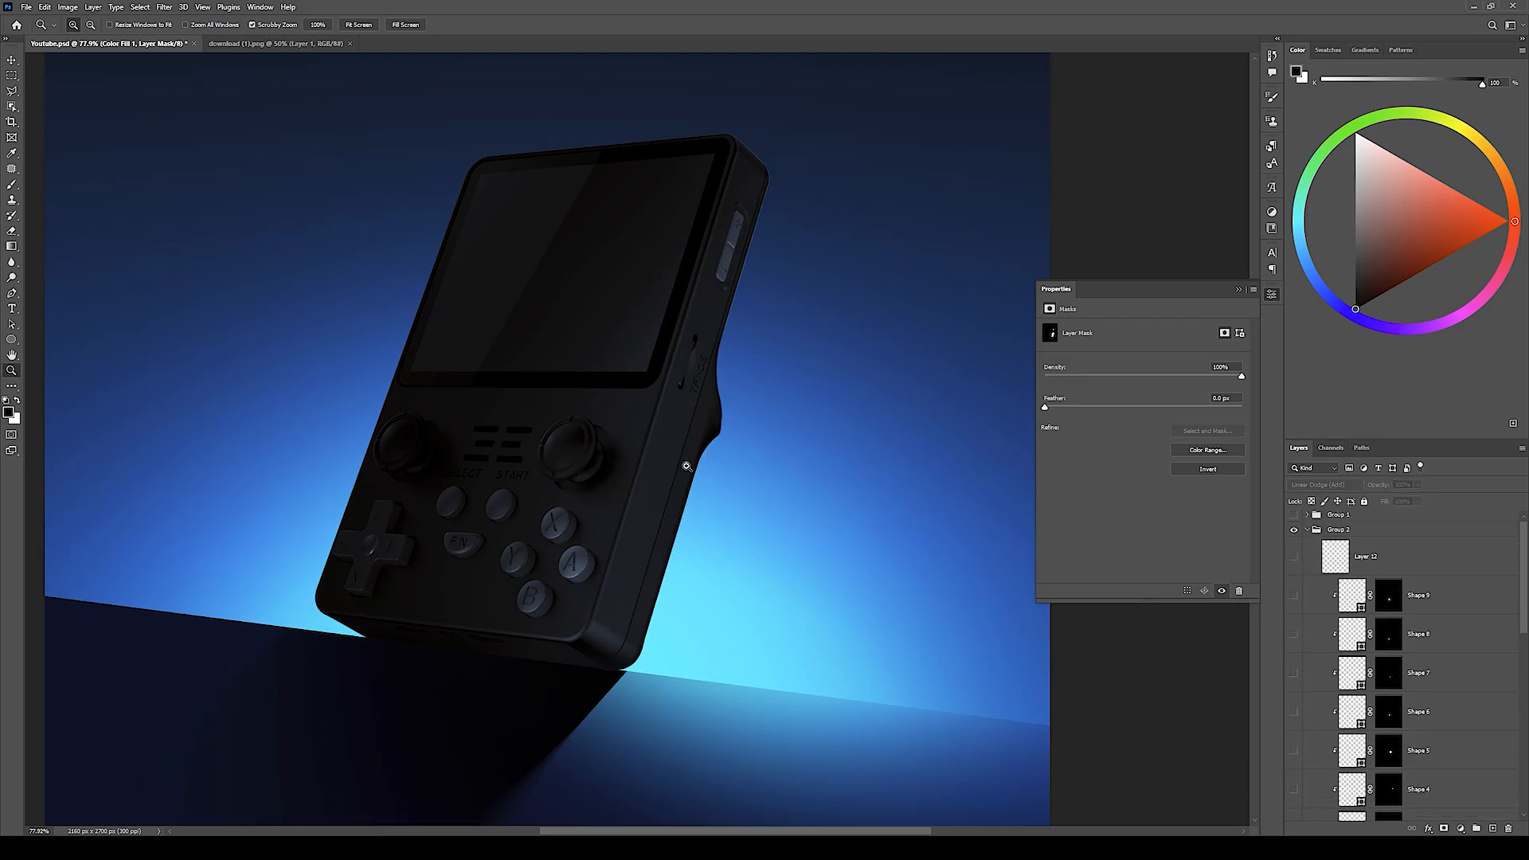
{"action": "key", "text": "ctrl+z"}
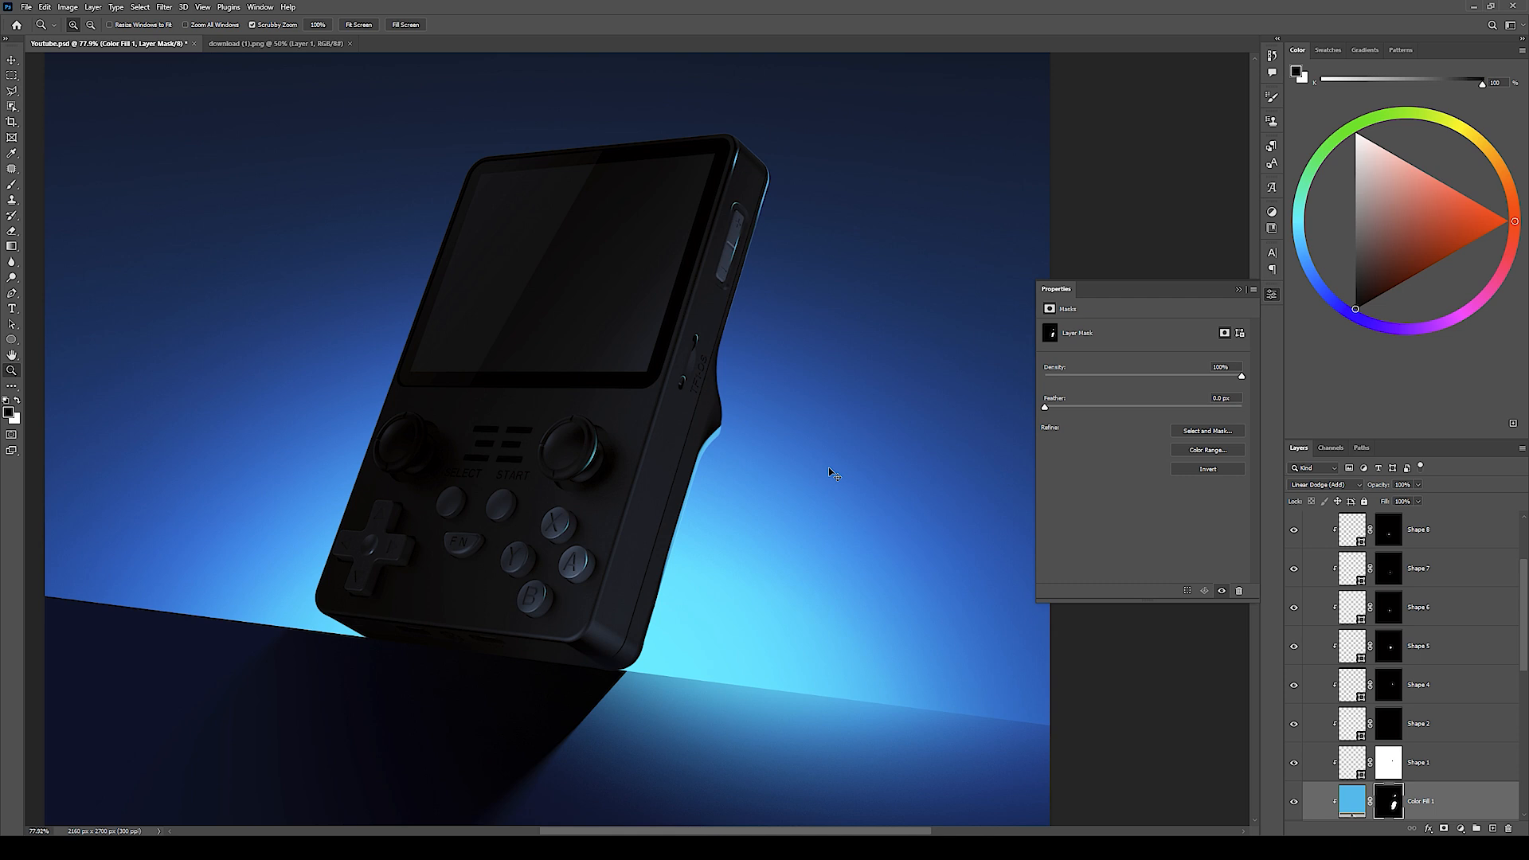
{"action": "mouse_move", "coordinate": [712, 453]}
{"action": "left_mouse_down"}
{"action": "mouse_move", "coordinate": [685, 470]}
{"action": "mouse_move", "coordinate": [713, 470]}
{"action": "left_mouse_up"}
Step: Delete the empty Layer 12 above the highlight shapes
{"action": "scroll", "coordinate": [1401, 637], "scroll_direction": "up", "scroll_amount": 5}
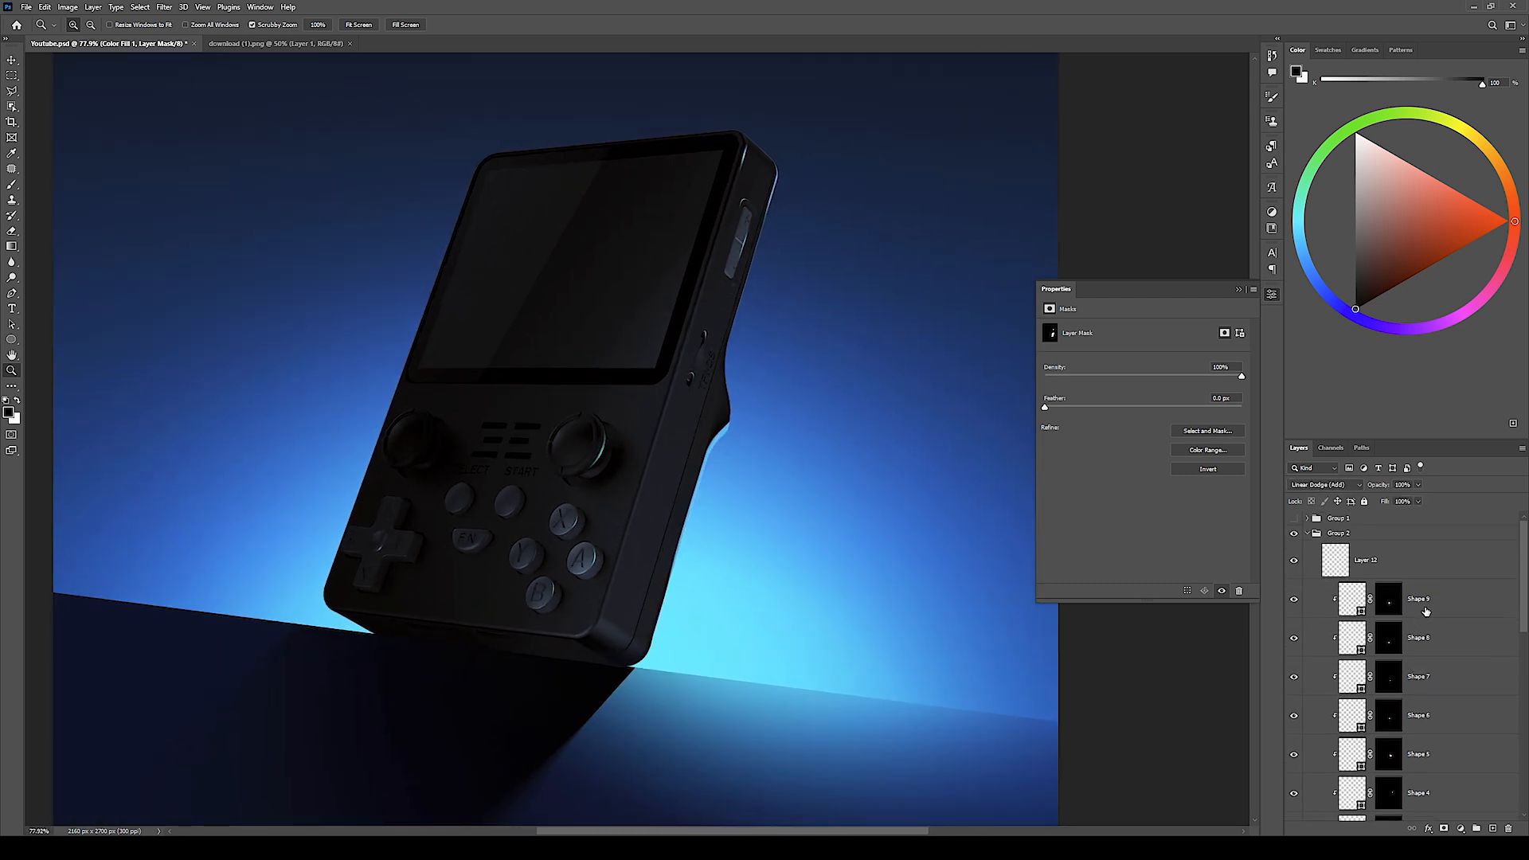
{"action": "left_click", "coordinate": [1309, 570]}
{"action": "key", "text": "Delete"}
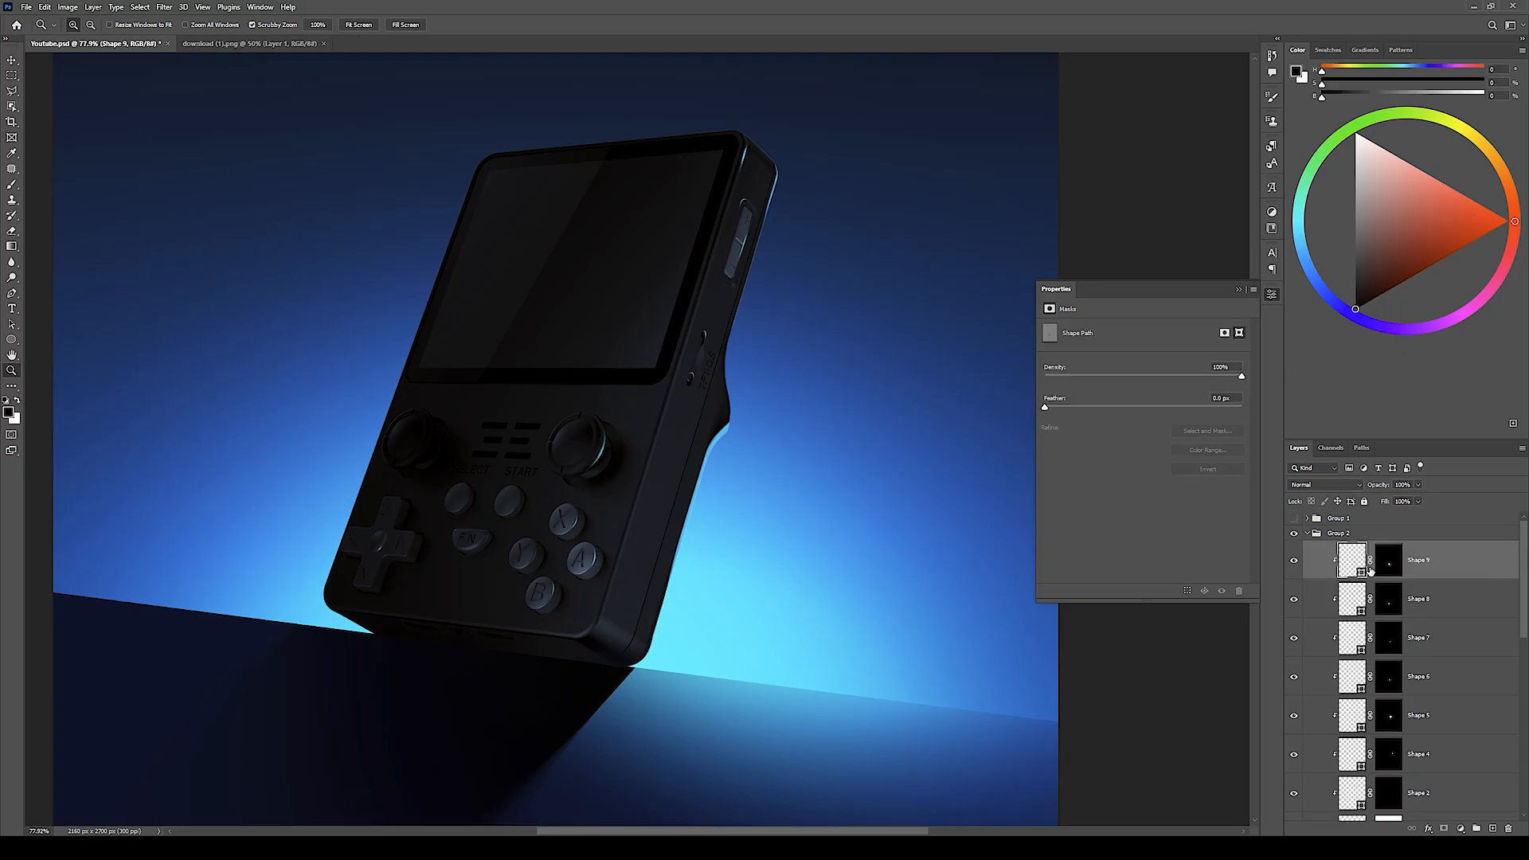
Step: Duplicate the Color Fill 1 layer and move the copy above Shape 9, clipped to the console
{"action": "scroll", "coordinate": [1443, 717], "scroll_direction": "down", "scroll_amount": 3}
{"action": "left_click", "coordinate": [1449, 777]}
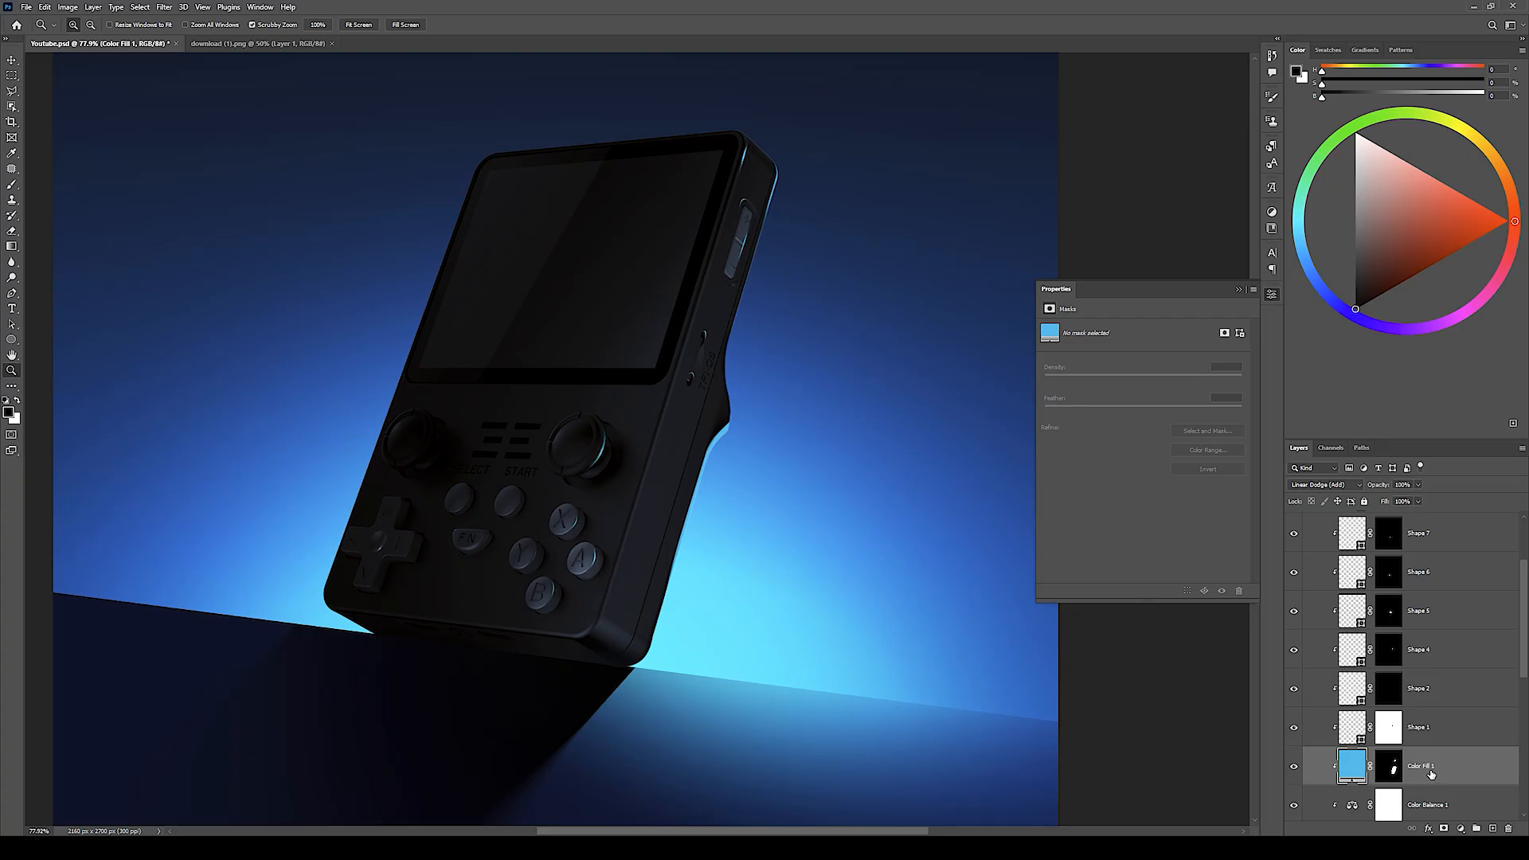
{"action": "key", "text": "ctrl+j"}
{"action": "left_click_drag", "start_coordinate": [1431, 769], "coordinate": [1438, 518]}
{"action": "left_click", "coordinate": [1358, 564], "text": "alt"}
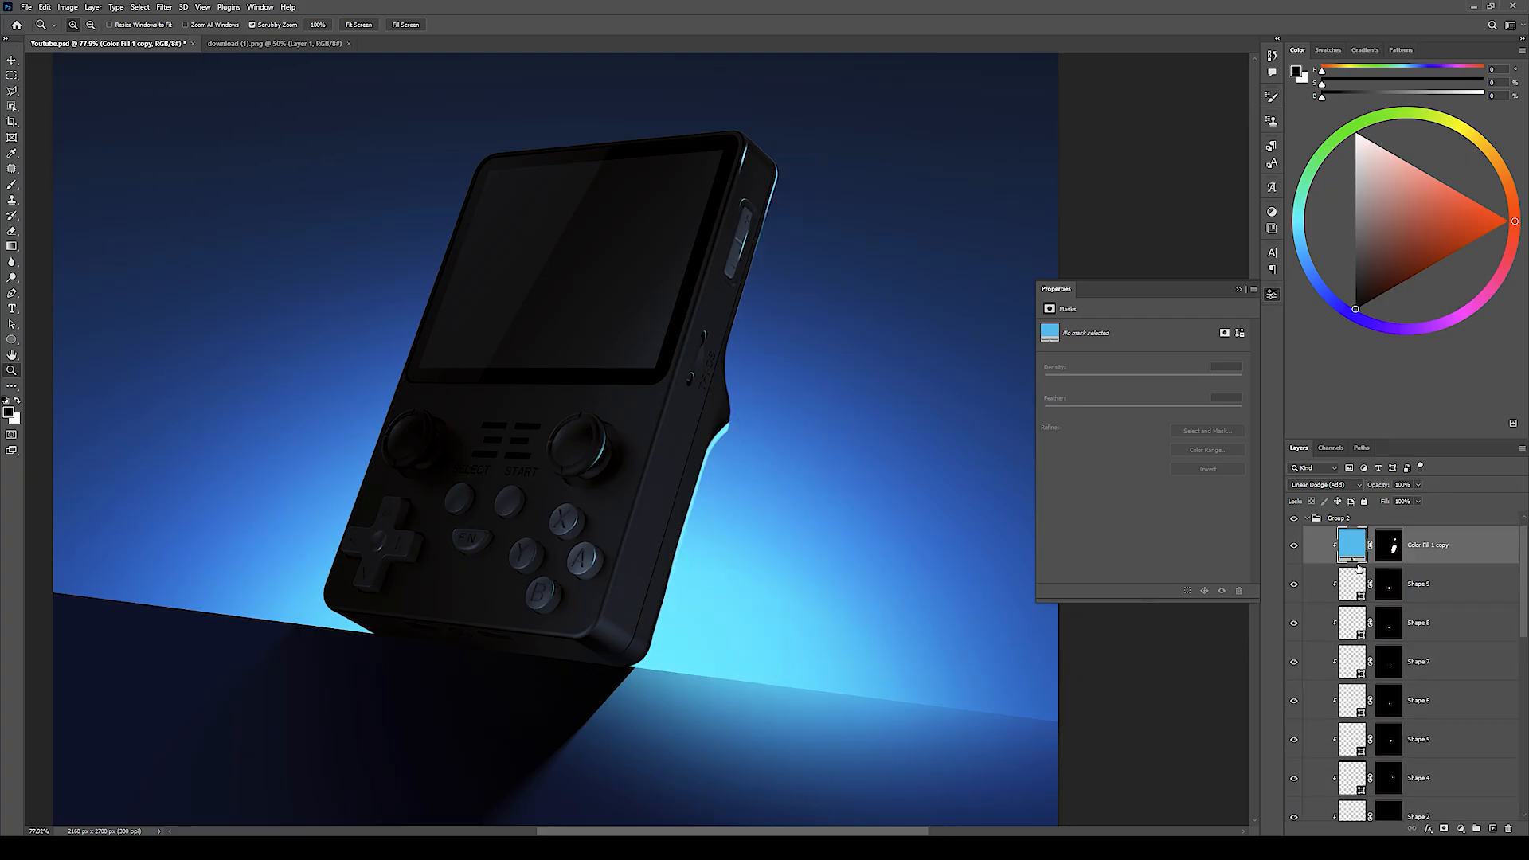
Step: Delete the mask of the Color Fill 1 copy and set its fill to the darker blue #0da0bf
{"action": "left_click", "coordinate": [1396, 550]}
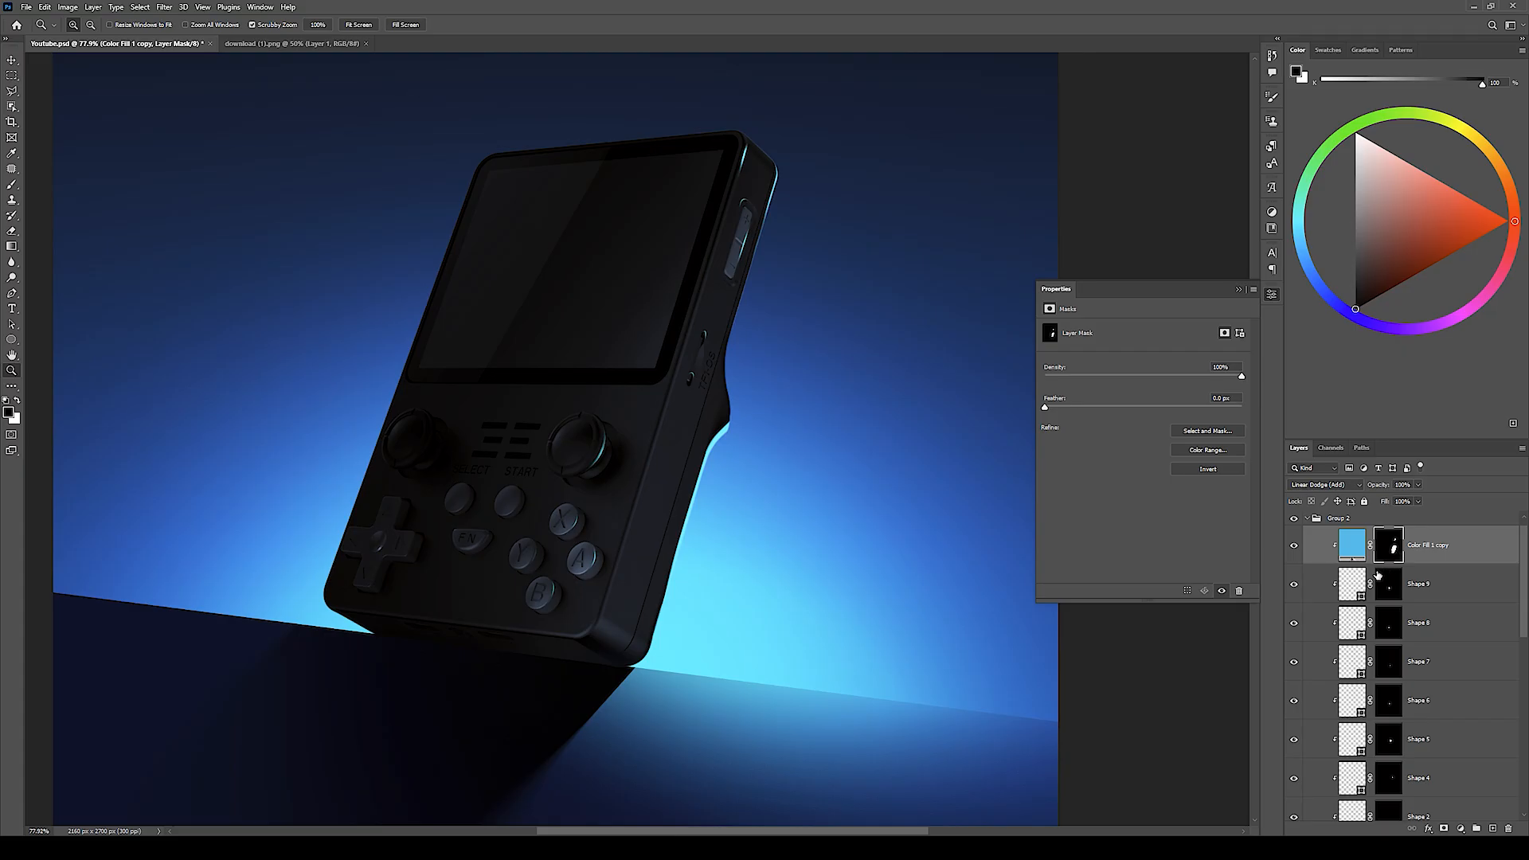
{"action": "key", "text": "Delete"}
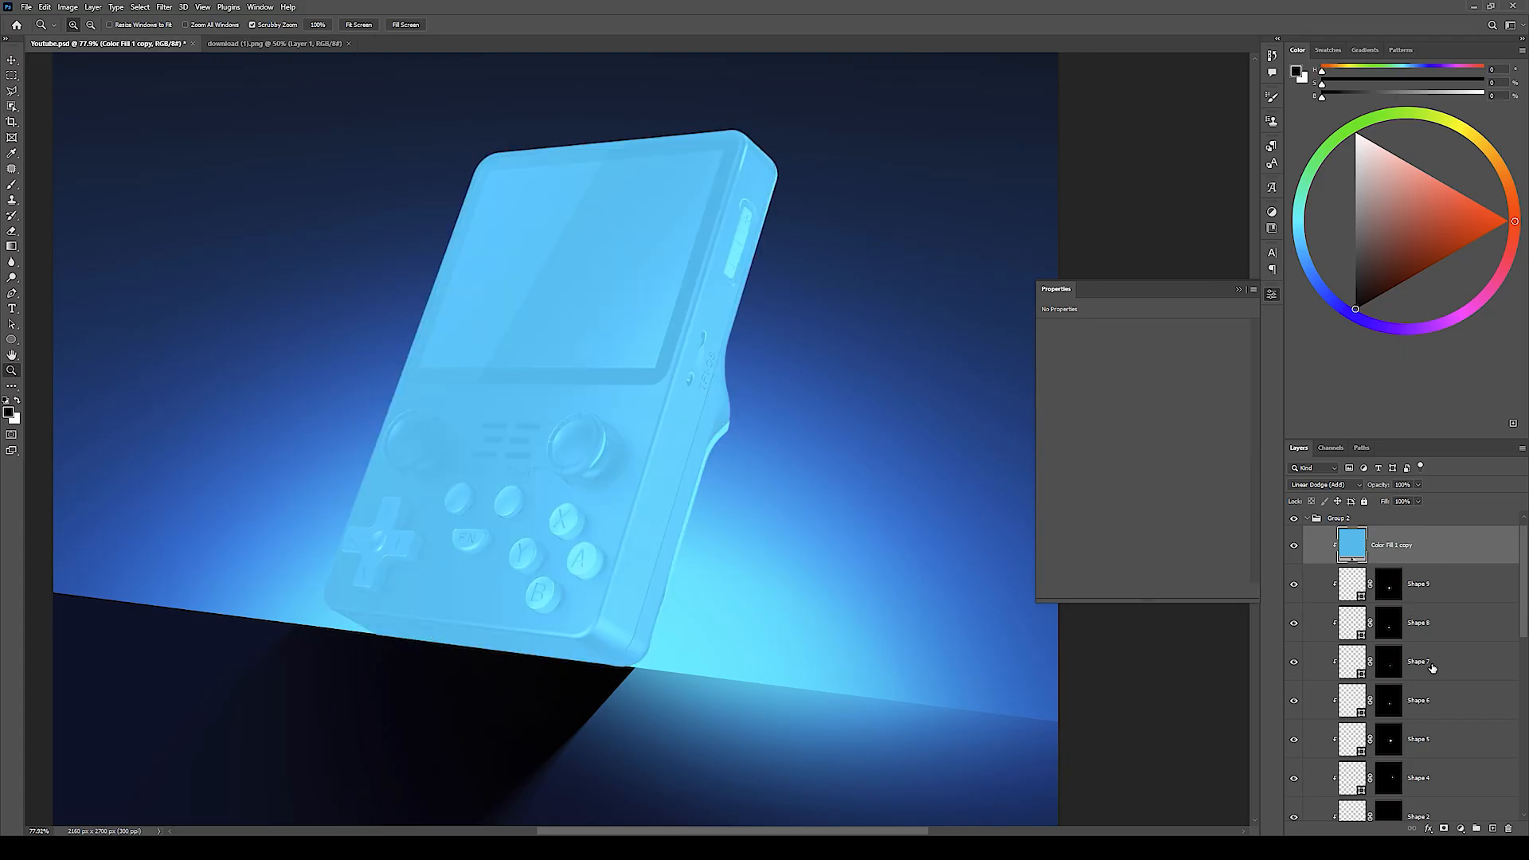
{"action": "double_click", "coordinate": [1350, 552]}
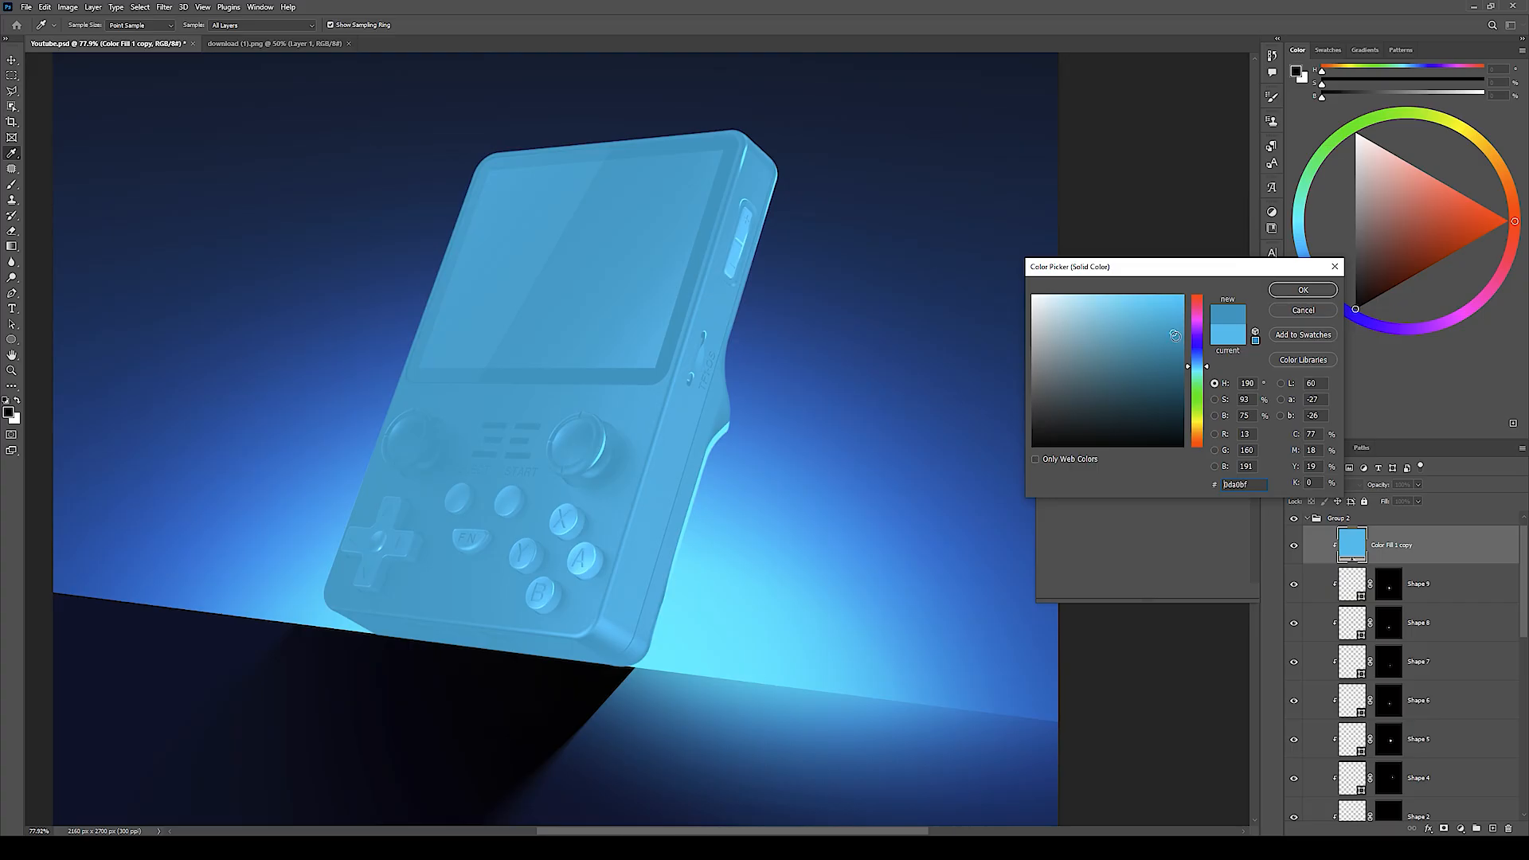
{"action": "key", "text": "Return"}
Step: Add a black mask to the Color Fill 1 copy and paint a large soft glow over the console's lower corner nearest the light
{"action": "left_click", "coordinate": [1444, 828], "text": "alt"}
{"action": "key", "text": "b"}
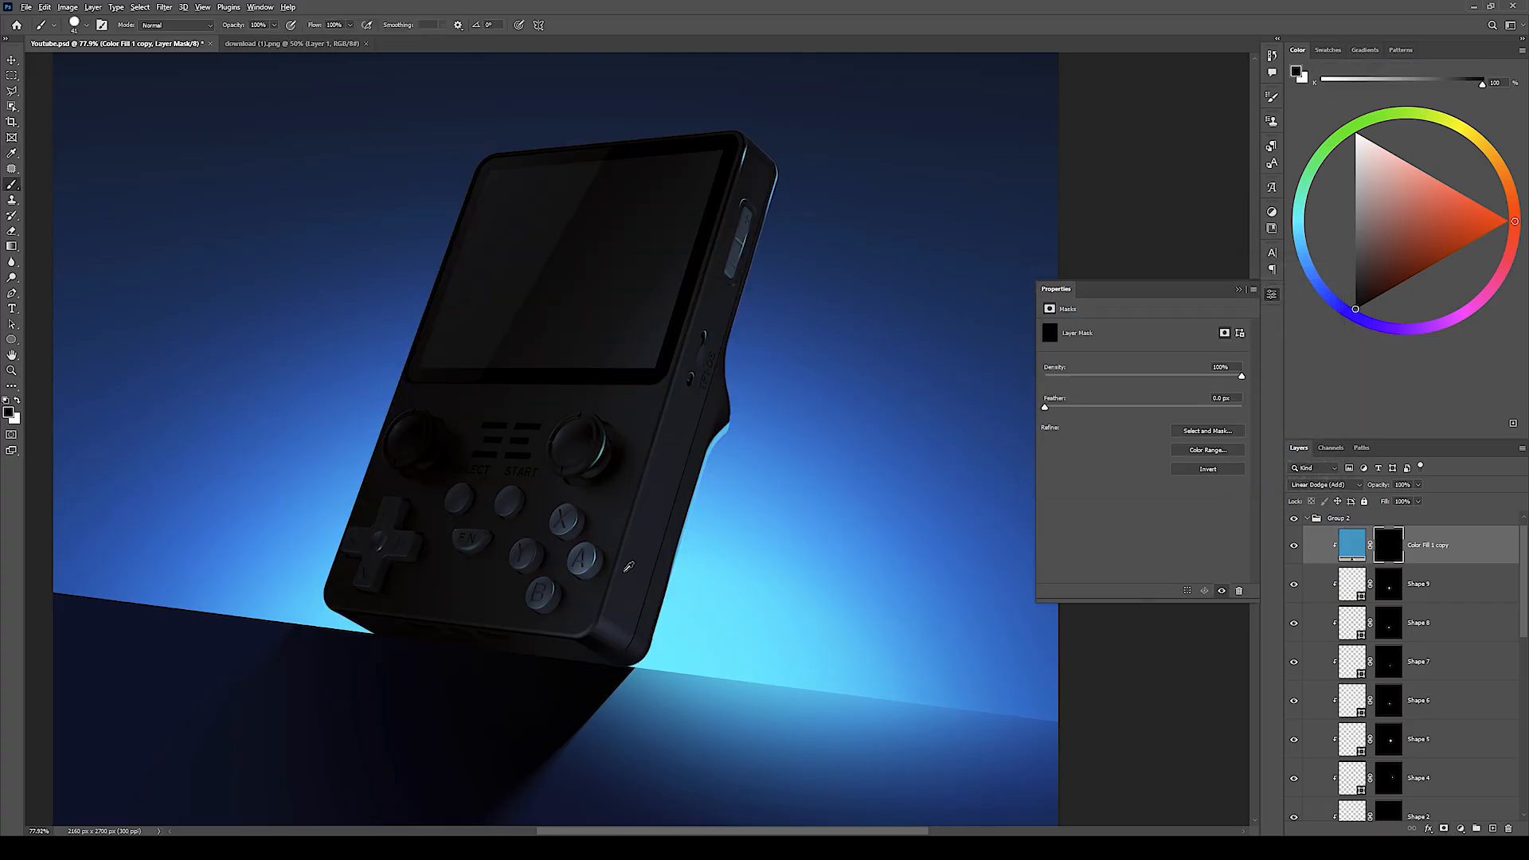
{"action": "key", "text": "x"}
{"action": "left_click_drag", "start_coordinate": [508, 391], "coordinate": [676, 393]}
{"action": "mouse_move", "coordinate": [817, 632]}
{"action": "left_mouse_down"}
{"action": "mouse_move", "coordinate": [887, 631]}
{"action": "mouse_move", "coordinate": [830, 688]}
{"action": "mouse_move", "coordinate": [809, 641]}
{"action": "left_mouse_up"}
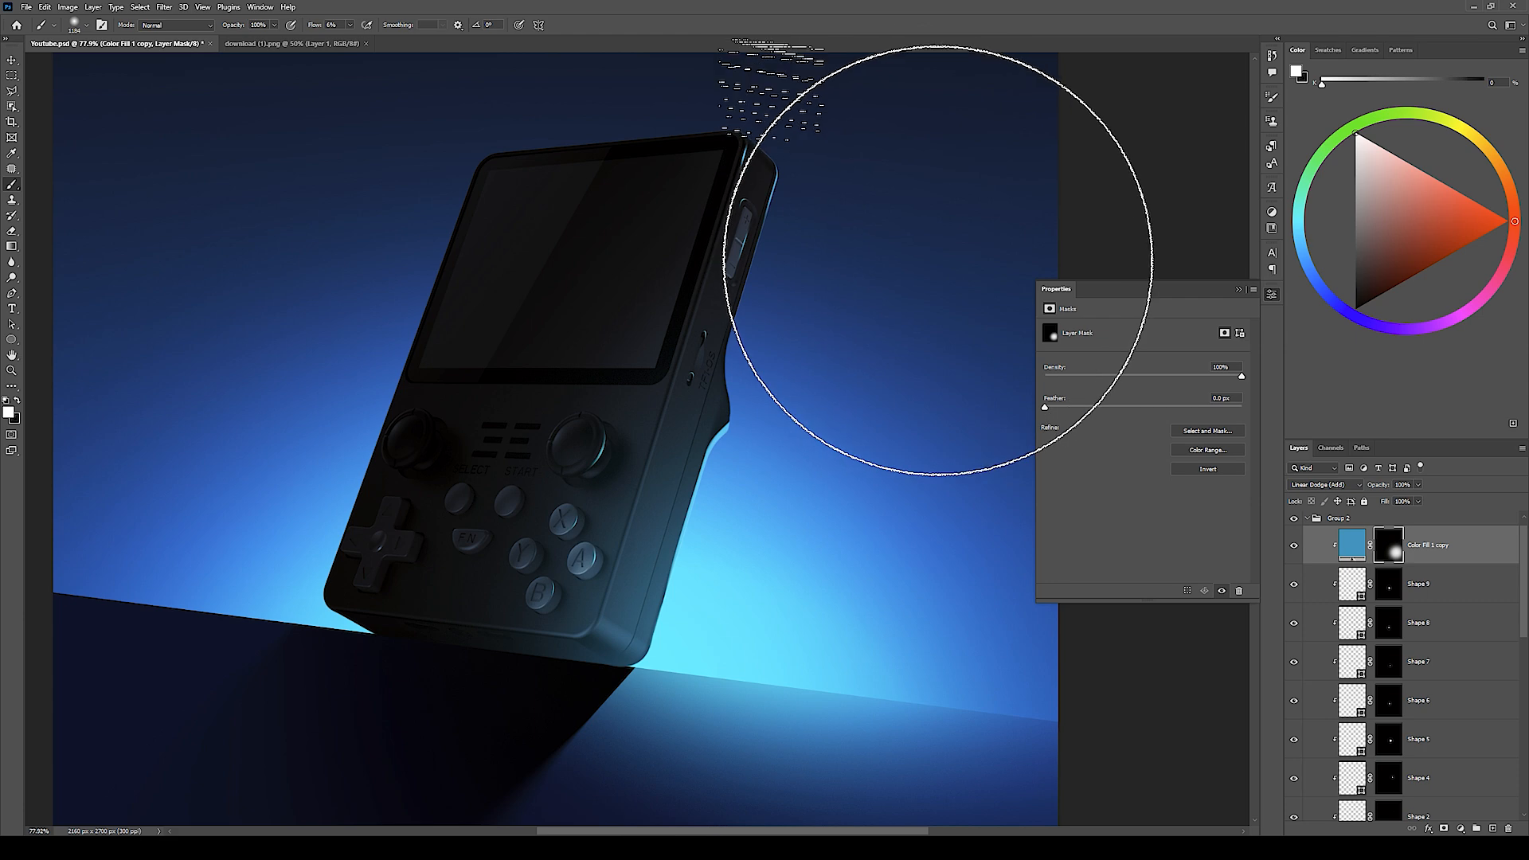
Step: Build up the soft glow along the console's lit side with a very large brush and mask it off the upper body
{"action": "scroll", "coordinate": [765, 605], "scroll_direction": "down", "scroll_amount": 5}
{"action": "left_click_drag", "start_coordinate": [788, 563], "coordinate": [831, 565]}
{"action": "left_click", "coordinate": [790, 571]}
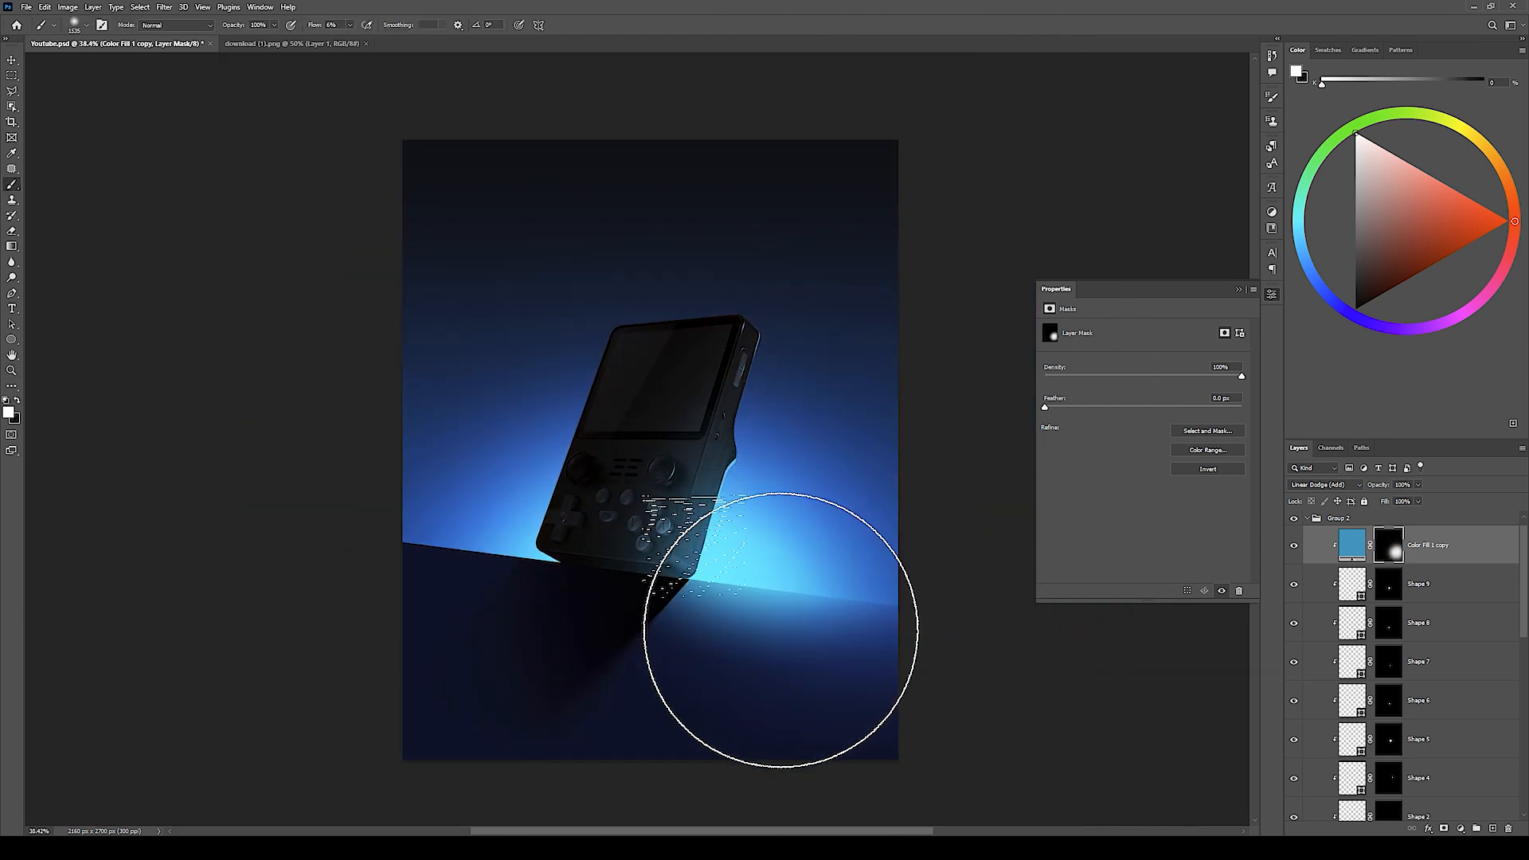
{"action": "left_click_drag", "start_coordinate": [881, 519], "coordinate": [842, 575]}
{"action": "left_click_drag", "start_coordinate": [686, 459], "coordinate": [717, 462]}
{"action": "left_click_drag", "start_coordinate": [844, 657], "coordinate": [785, 657]}
{"action": "key", "text": "x"}
{"action": "left_click_drag", "start_coordinate": [546, 328], "coordinate": [535, 307]}
Step: Shift the fill colour of the Color Fill 1 copy glow from cyan toward a purer blue
{"action": "double_click", "coordinate": [1351, 545]}
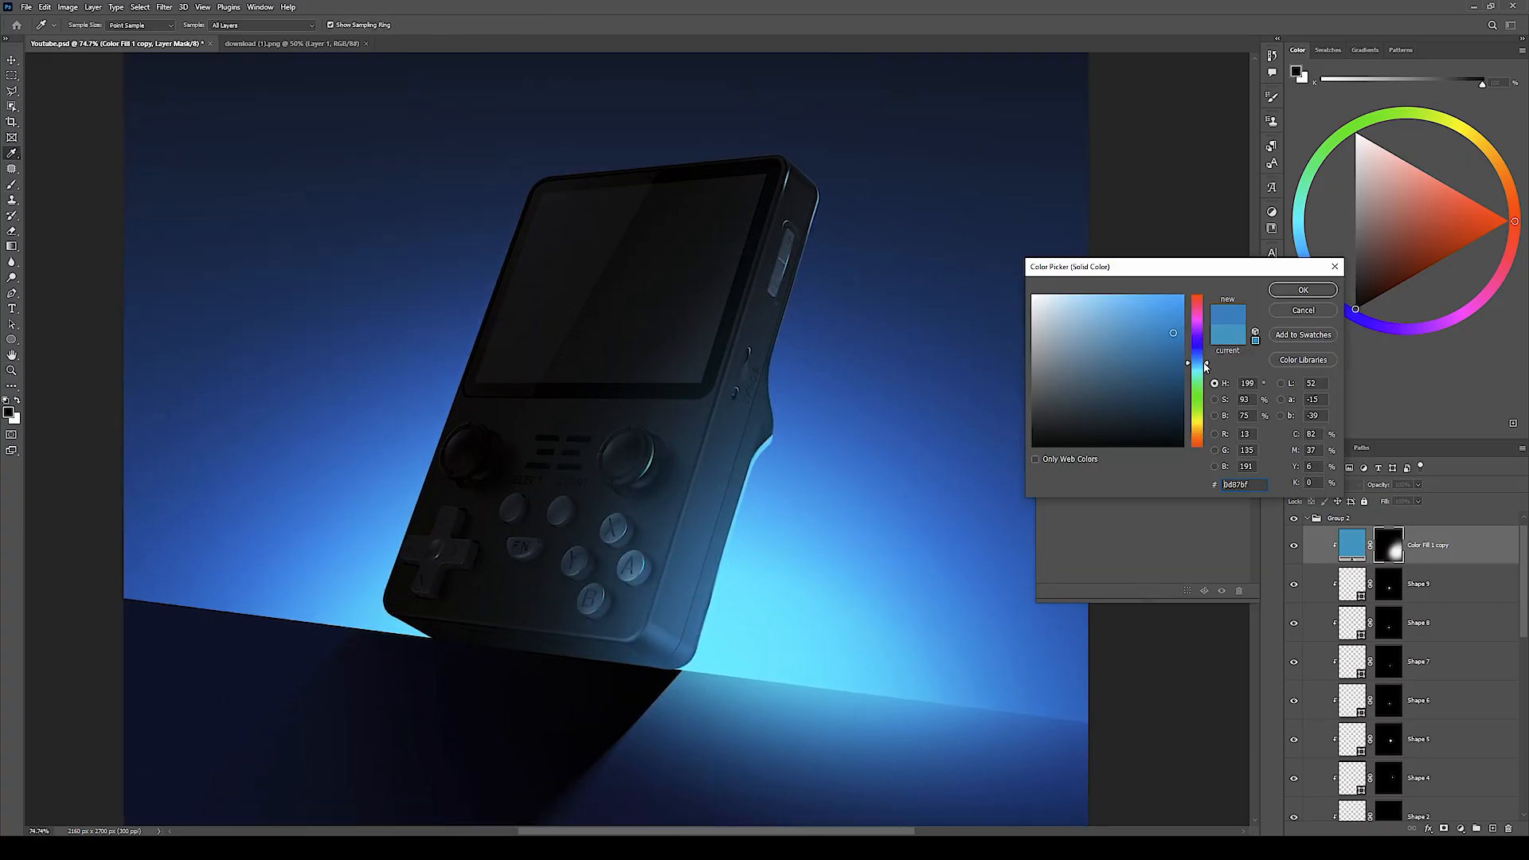
{"action": "key", "text": "Return"}
{"action": "left_click_drag", "start_coordinate": [630, 448], "coordinate": [611, 449]}
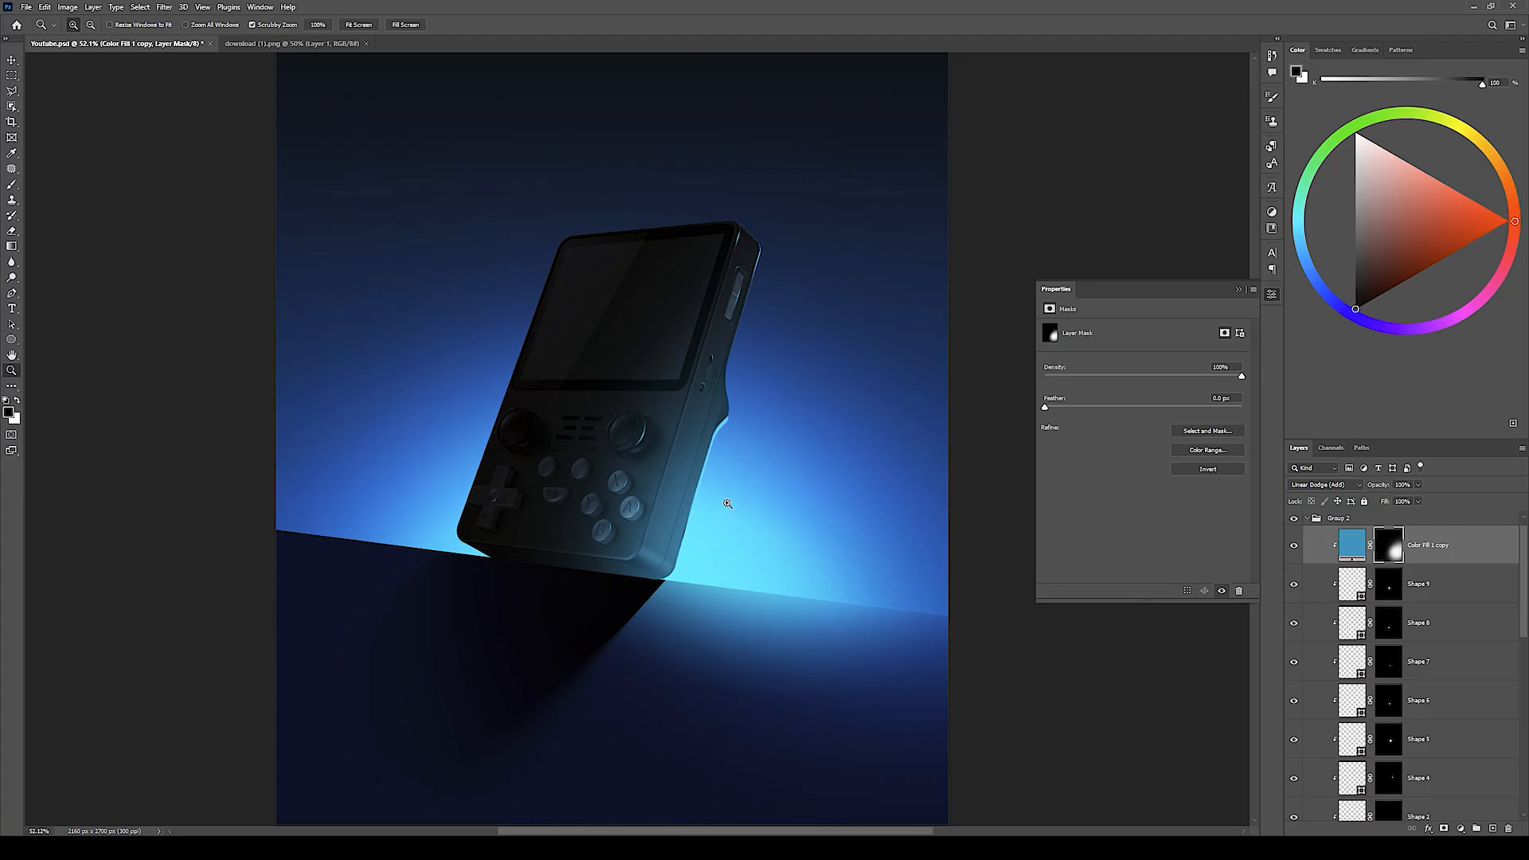
{"action": "left_click_drag", "start_coordinate": [656, 466], "coordinate": [683, 465]}
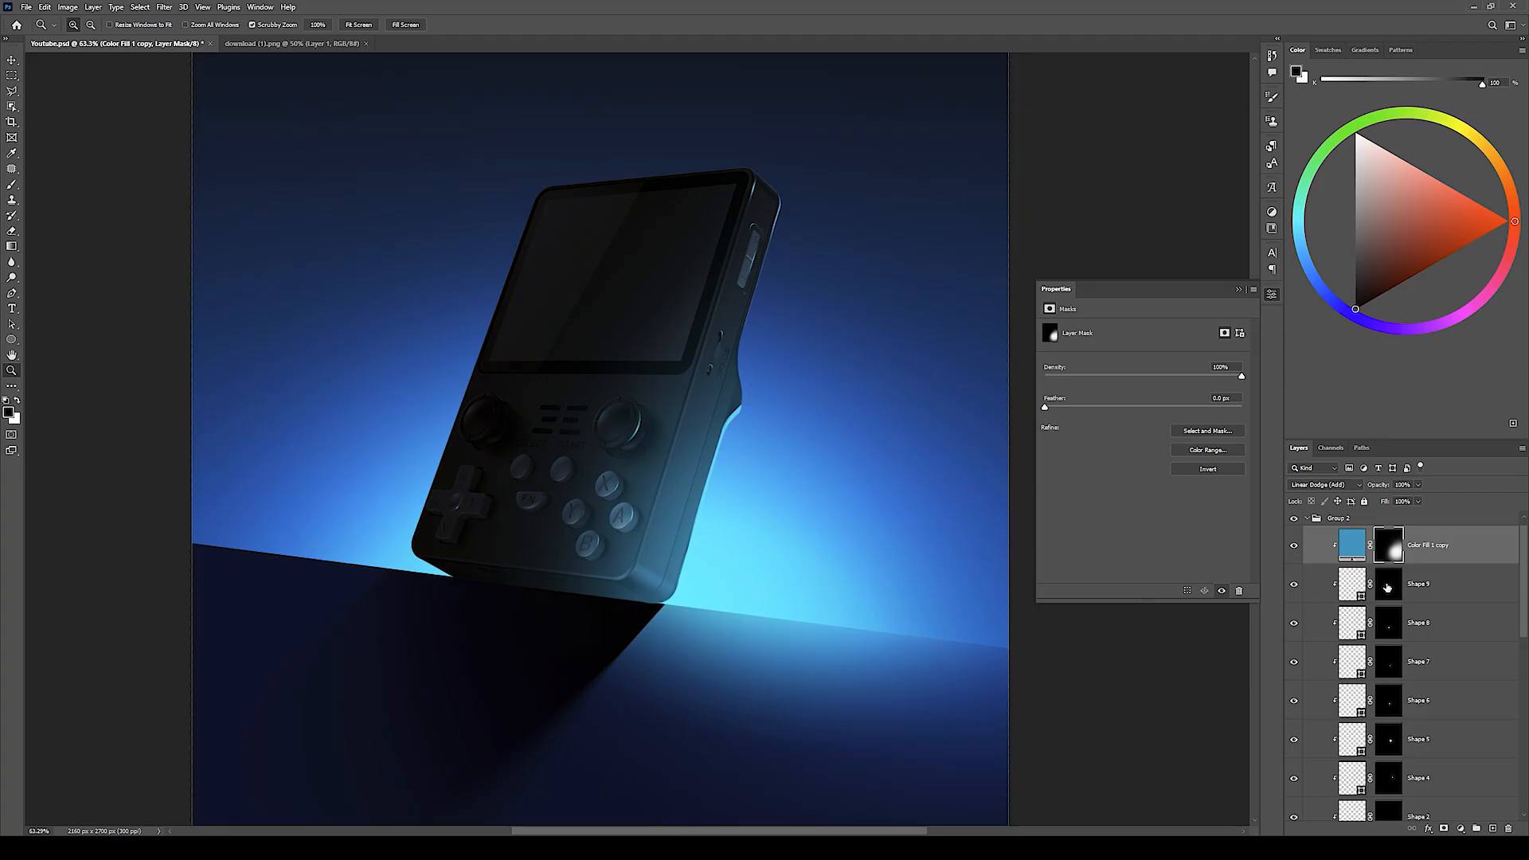
{"action": "double_click", "coordinate": [1351, 545]}
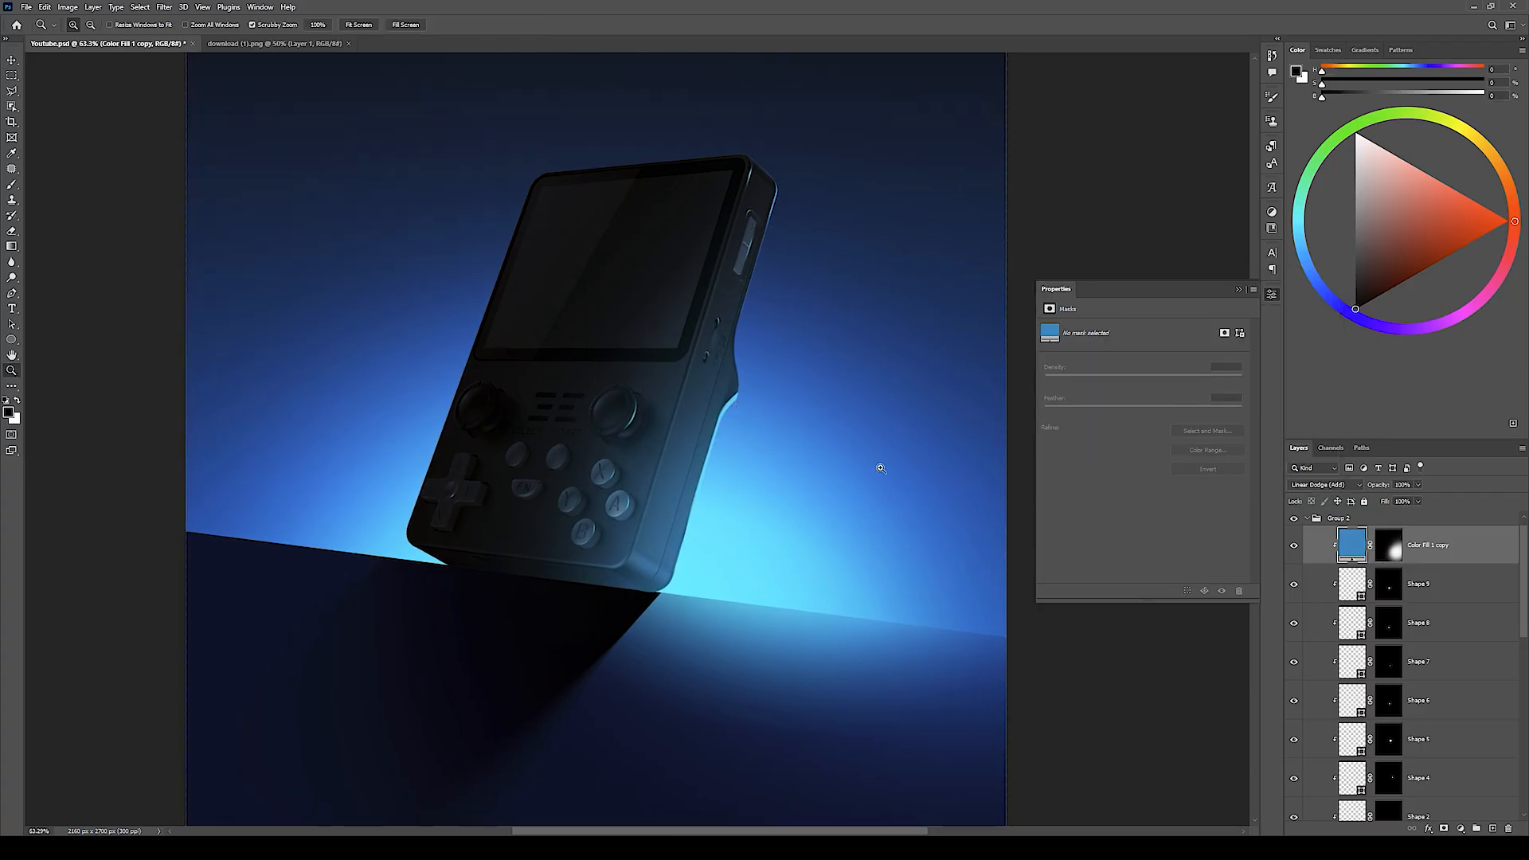
{"action": "key", "text": "Return"}
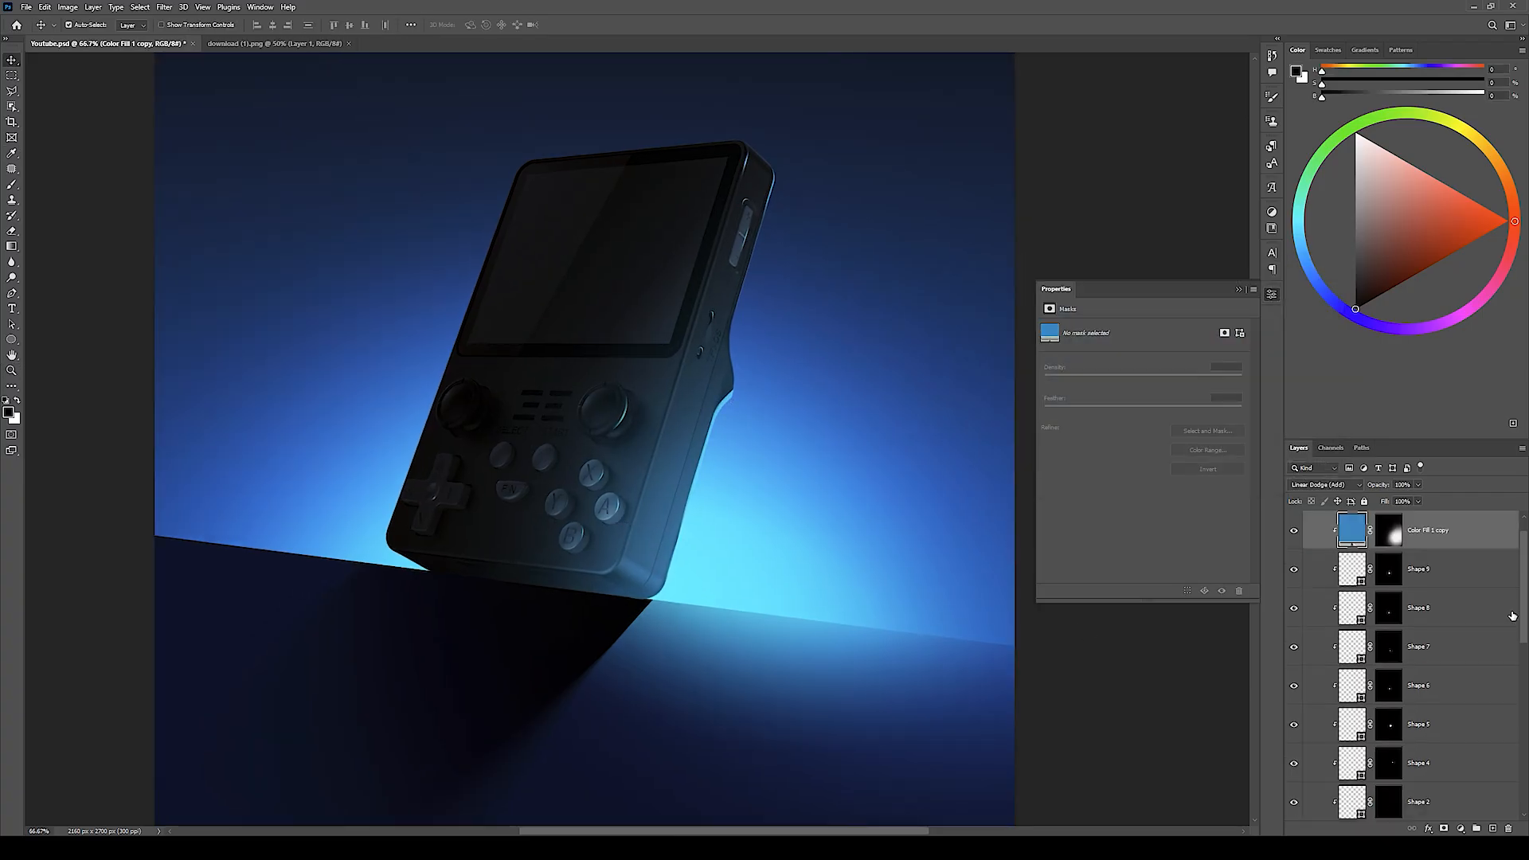
Step: Select the console's highlight shape layers together and update their stroke colour
{"action": "left_click", "coordinate": [1426, 804], "text": "shift"}
{"action": "left_click", "coordinate": [1433, 541]}
{"action": "left_click", "coordinate": [1426, 796], "text": "shift"}
{"action": "key", "text": "p"}
{"action": "left_click", "coordinate": [130, 25]}
{"action": "left_click", "coordinate": [104, 84]}
Step: Change Color Fill 1 to a deeper blue and touch up its mask along the console's upper side edge
{"action": "key", "text": "z"}
{"action": "left_click_drag", "start_coordinate": [625, 434], "coordinate": [807, 431]}
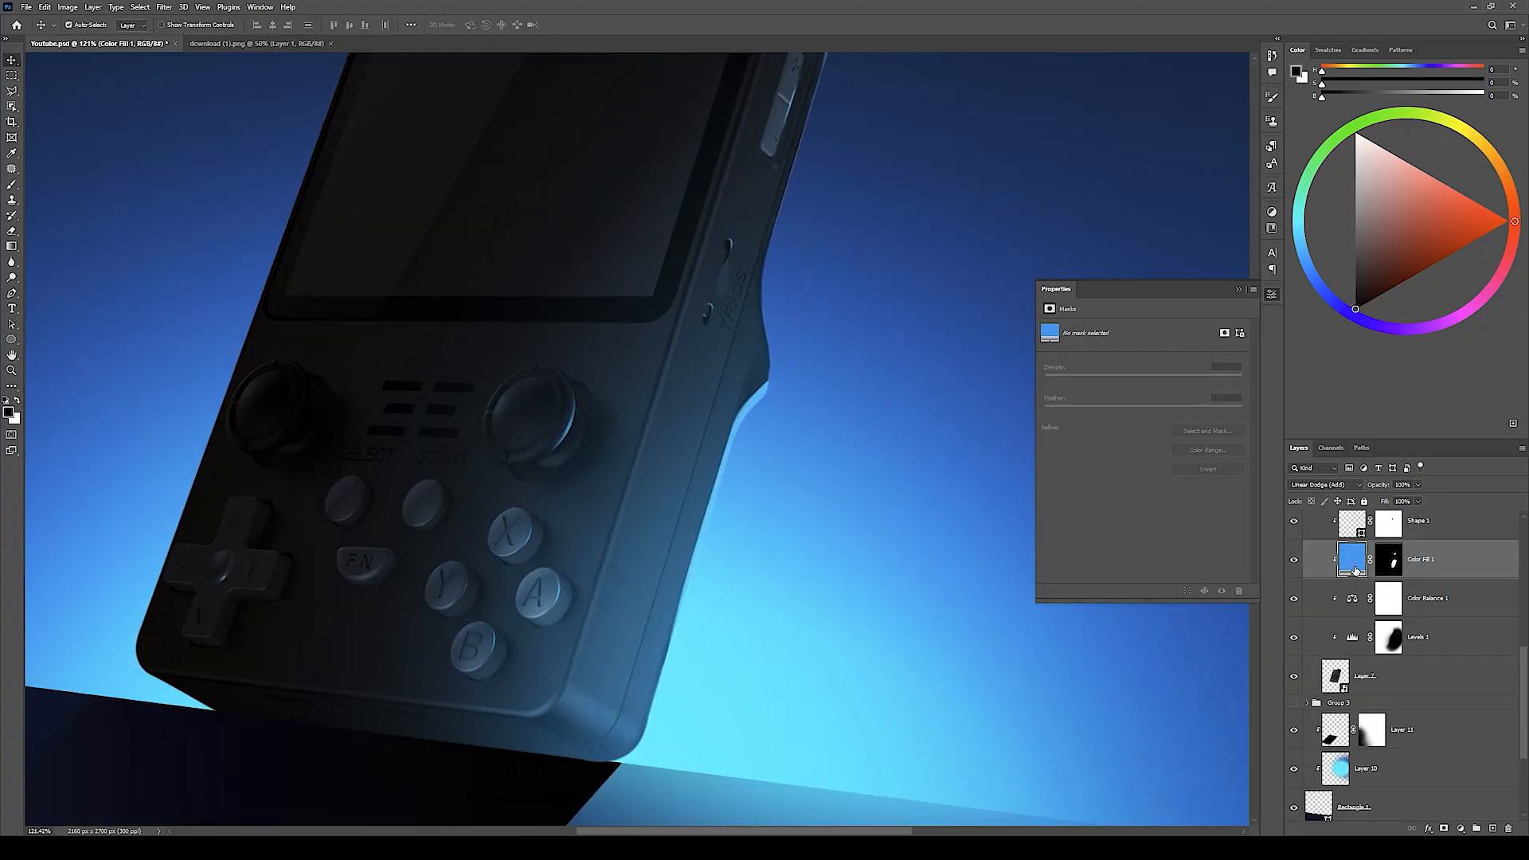
{"action": "double_click", "coordinate": [1351, 546]}
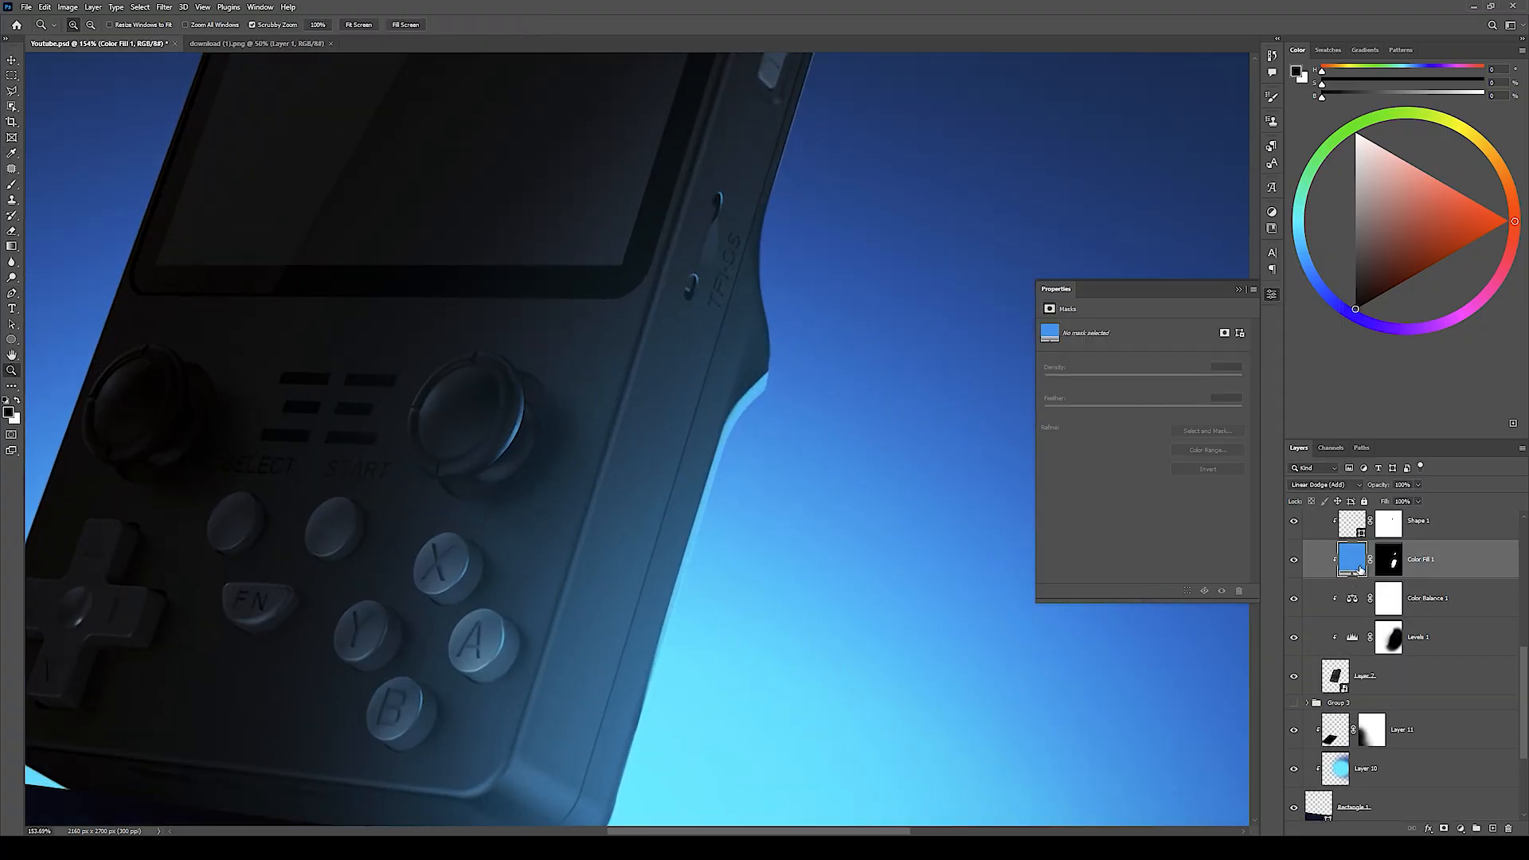
{"action": "double_click", "coordinate": [1351, 559]}
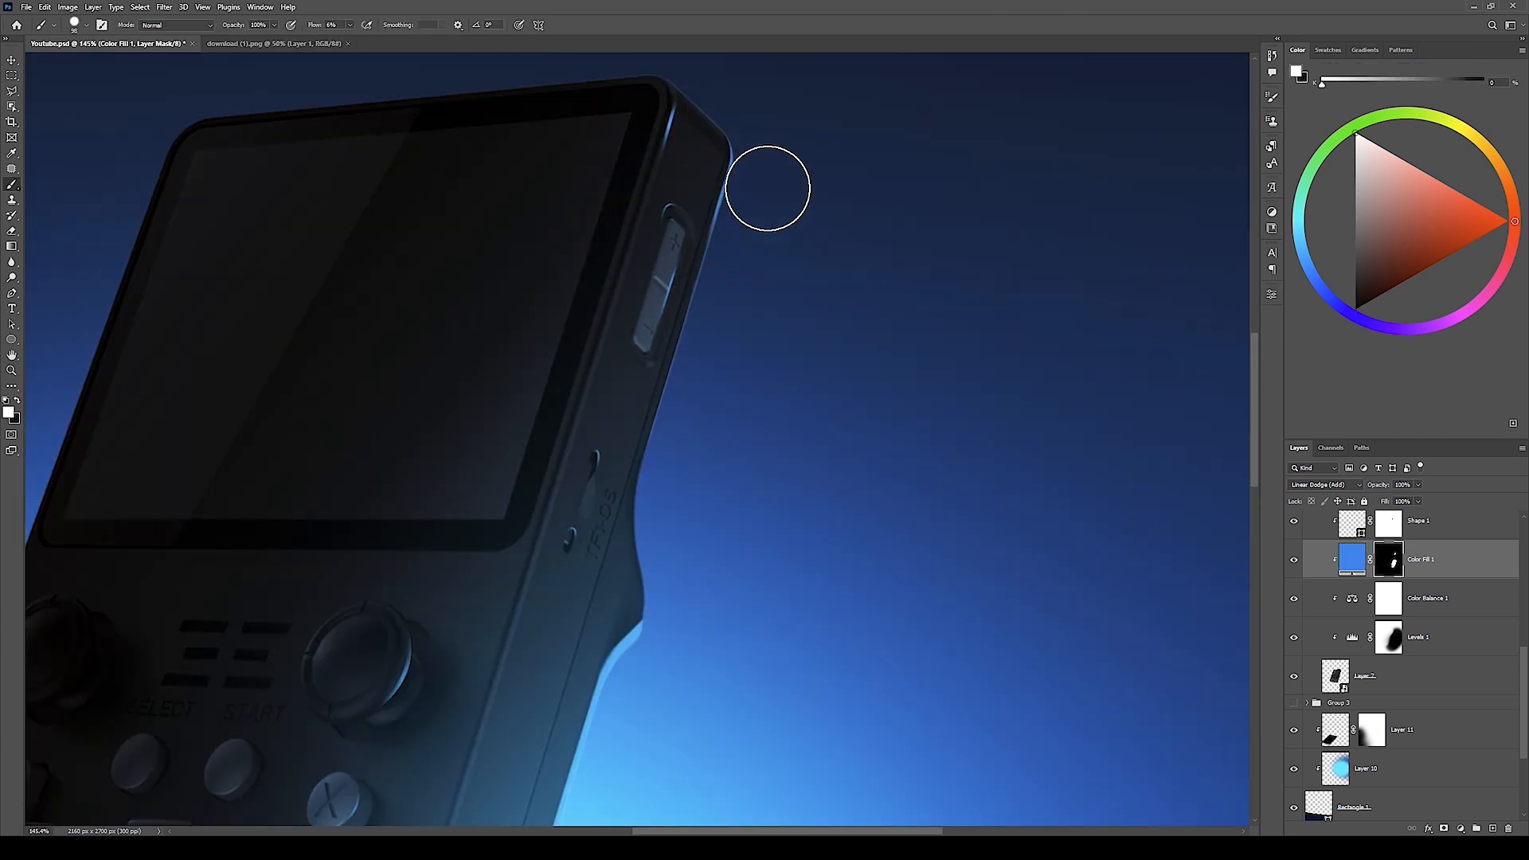
{"action": "mouse_move", "coordinate": [712, 346]}
{"action": "left_mouse_down"}
{"action": "mouse_move", "coordinate": [747, 263]}
{"action": "mouse_move", "coordinate": [699, 384]}
{"action": "left_mouse_up"}
{"action": "key", "text": "x"}
{"action": "key", "text": "z"}
{"action": "mouse_move", "coordinate": [714, 280]}
{"action": "left_mouse_down"}
{"action": "mouse_move", "coordinate": [727, 300]}
{"action": "mouse_move", "coordinate": [683, 322]}
{"action": "left_mouse_up"}
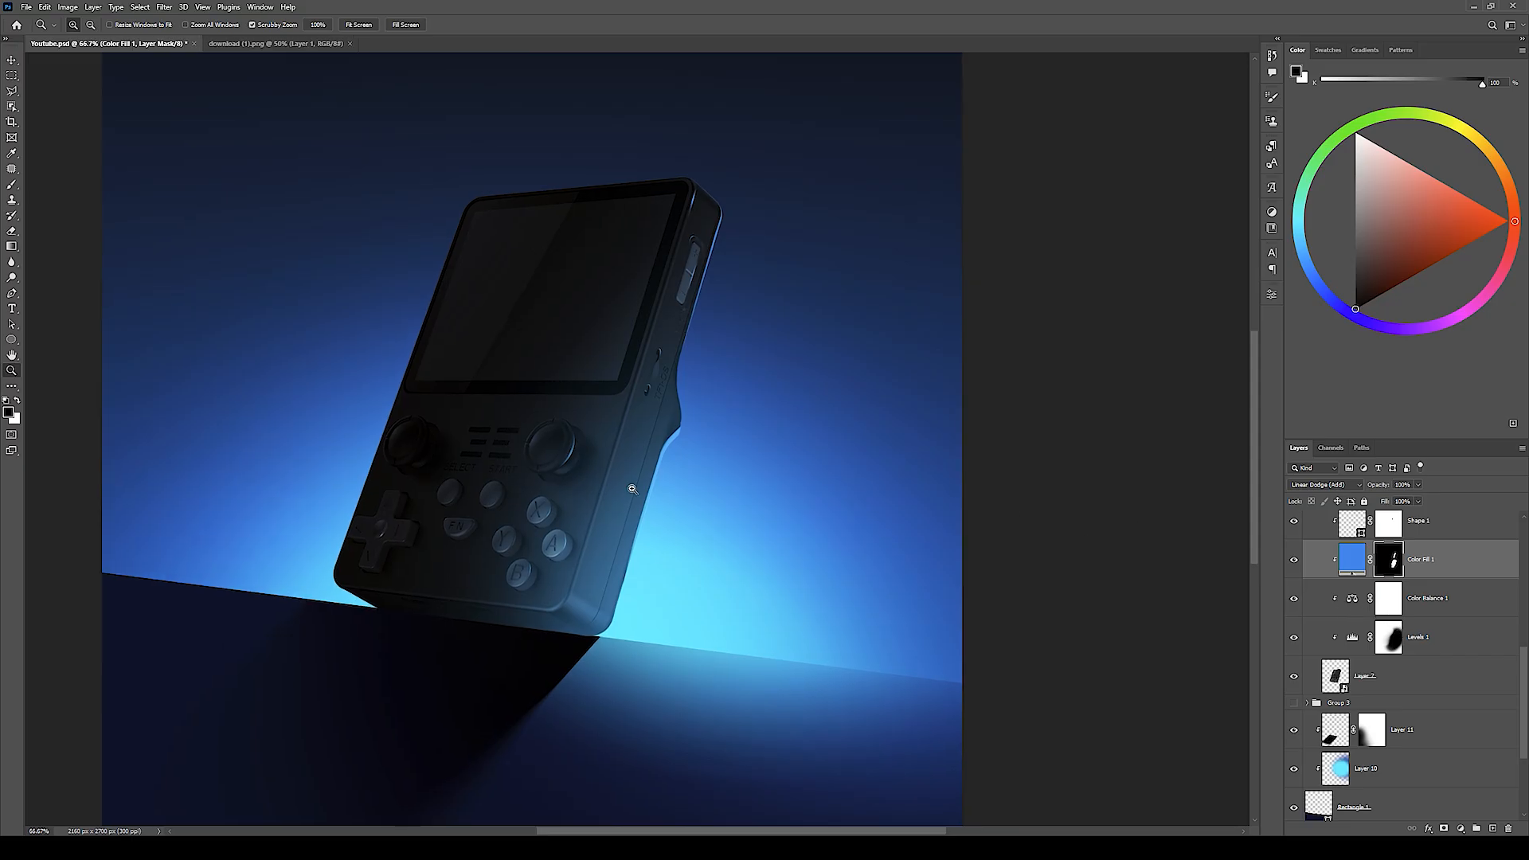
Step: Collapse Group 2 and show Group 1 and Group 3 with the two side-view consoles
{"action": "scroll", "coordinate": [1402, 593], "scroll_direction": "up", "scroll_amount": 6}
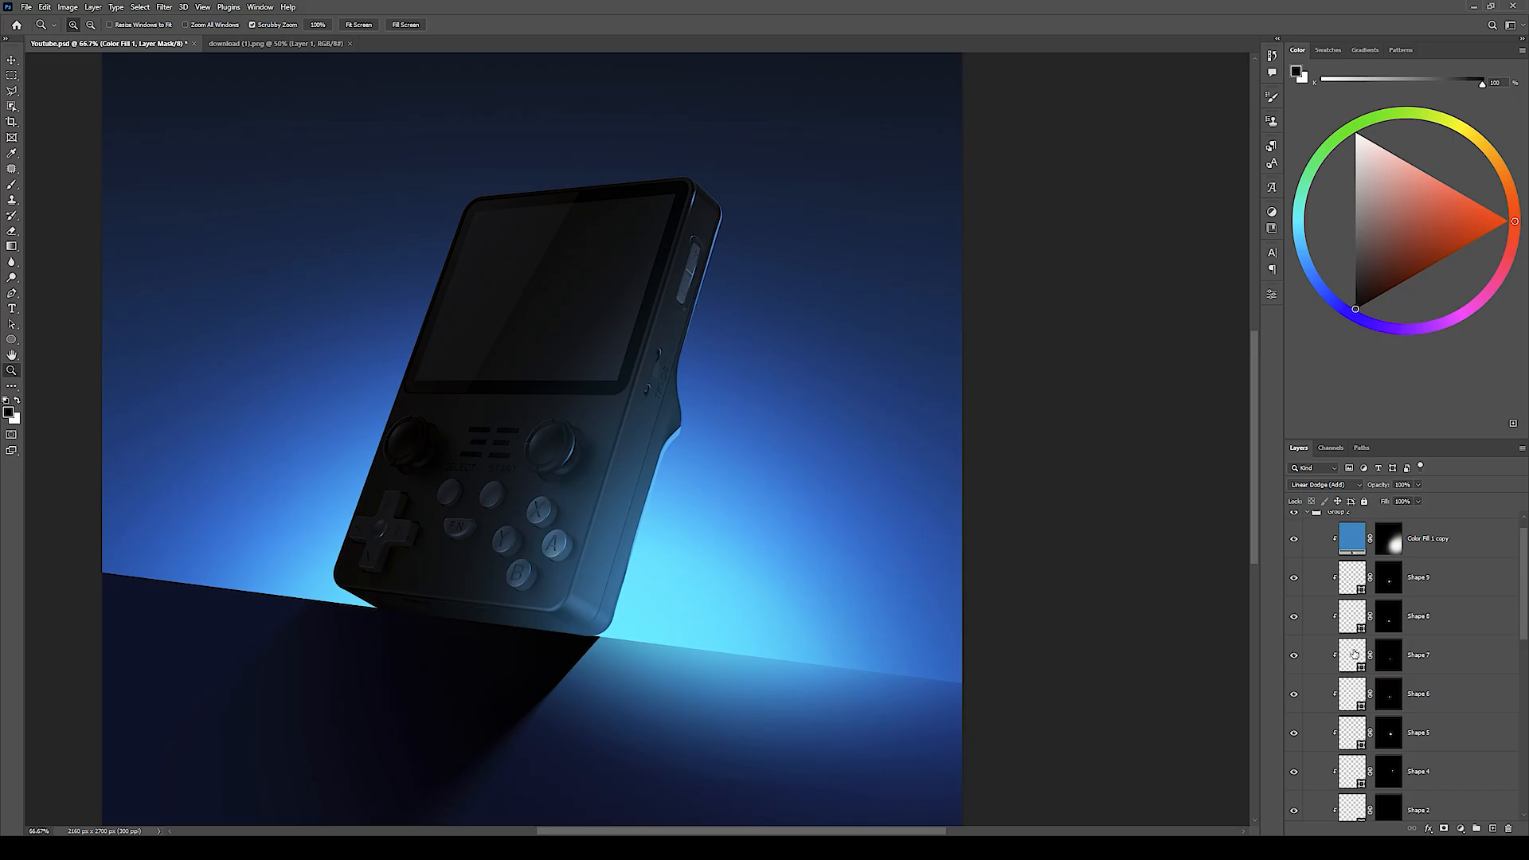
{"action": "left_click", "coordinate": [1307, 533]}
{"action": "scroll", "coordinate": [659, 416], "scroll_direction": "left", "scroll_amount": 2}
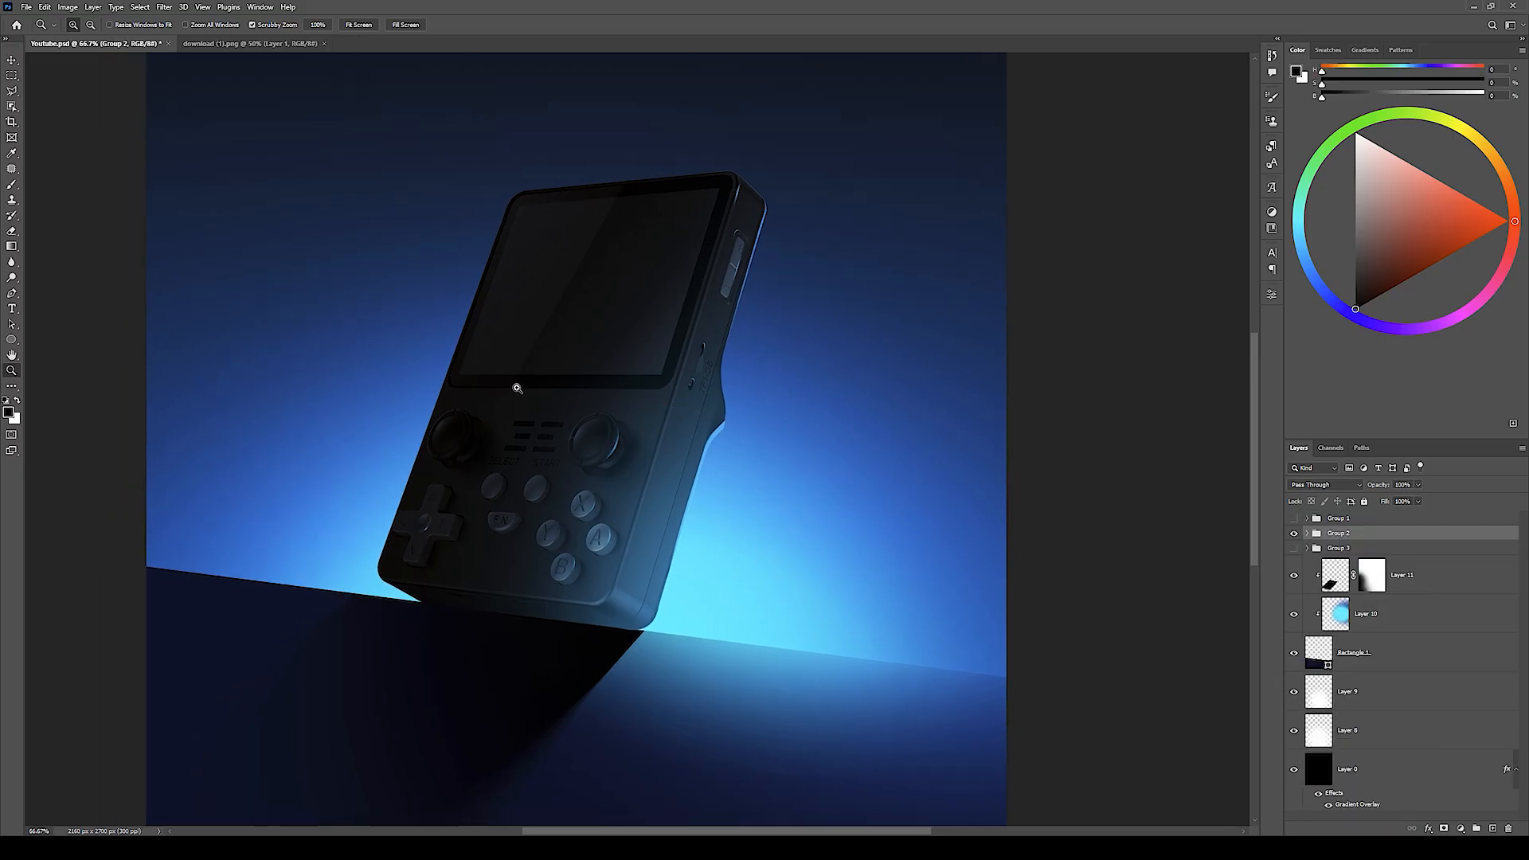
{"action": "left_click", "coordinate": [1293, 533]}
{"action": "left_click", "coordinate": [1293, 518]}
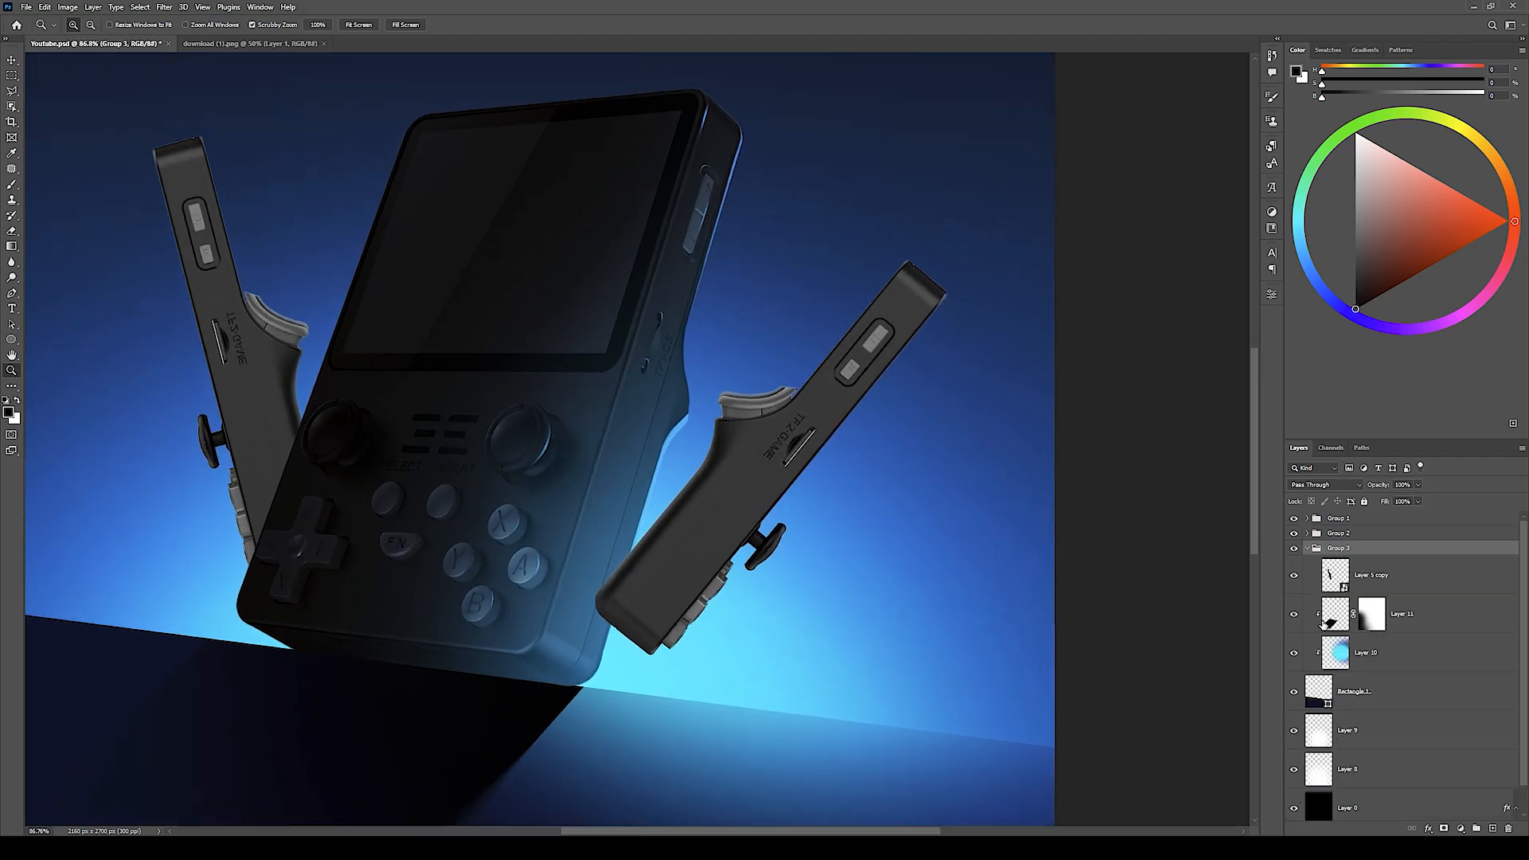
Step: Paint blue rim light on the Color Fill 1 mask in Group 1 along the right side-view console's edges, masking off the excess
{"action": "scroll", "coordinate": [873, 437], "scroll_direction": "up", "scroll_amount": 3}
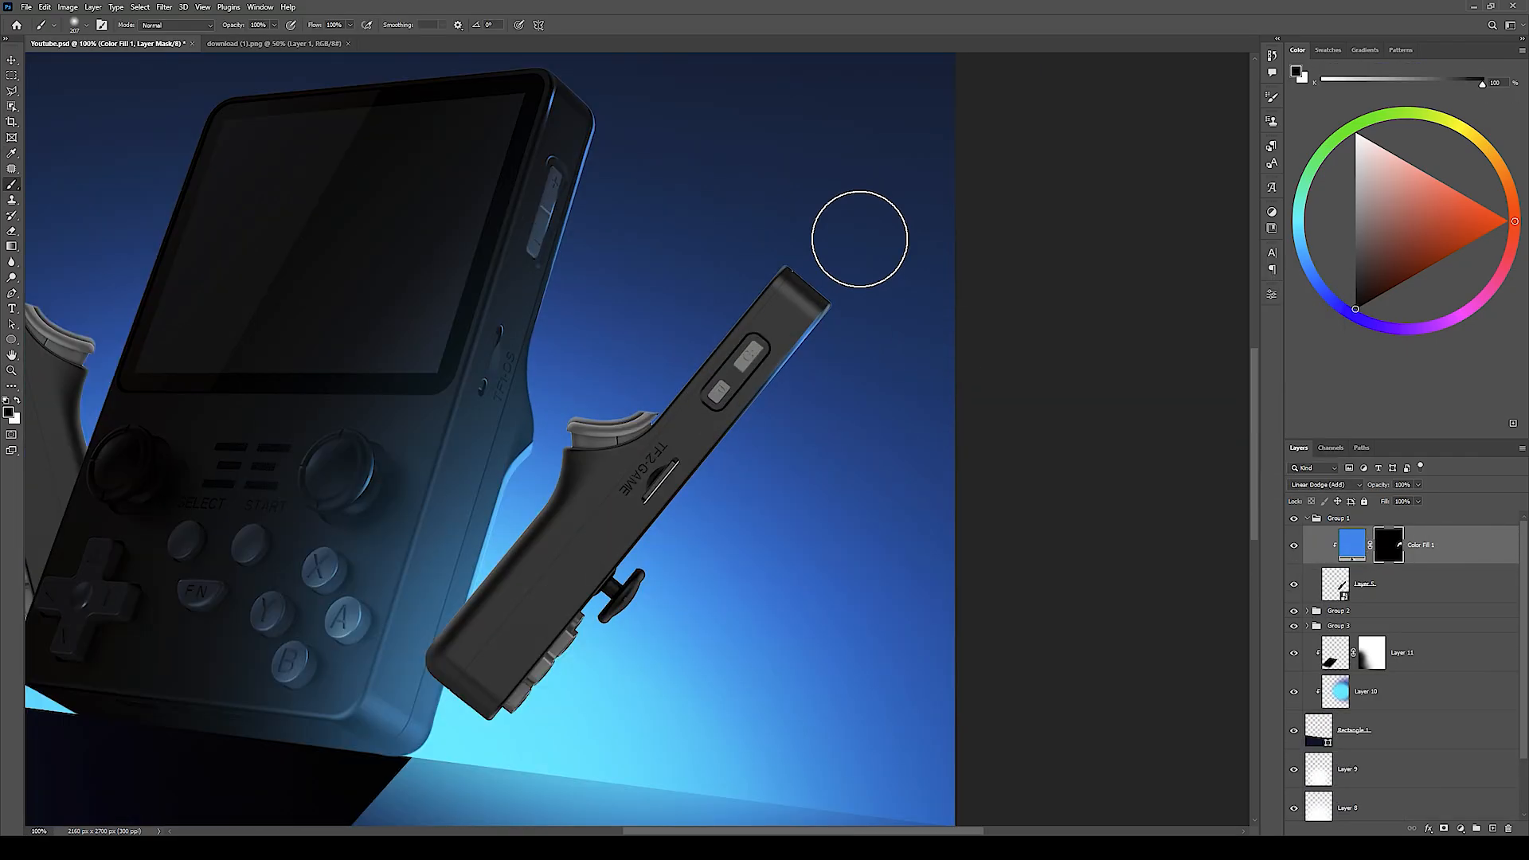
{"action": "key", "text": "x"}
{"action": "left_click_drag", "start_coordinate": [574, 685], "coordinate": [701, 685]}
{"action": "key", "text": "x"}
{"action": "mouse_move", "coordinate": [799, 519]}
{"action": "left_mouse_down"}
{"action": "mouse_move", "coordinate": [914, 518]}
{"action": "mouse_move", "coordinate": [852, 519]}
{"action": "left_mouse_up"}
{"action": "key", "text": "x"}
{"action": "key", "text": "x"}
{"action": "left_click_drag", "start_coordinate": [612, 468], "coordinate": [445, 470]}
{"action": "left_click_drag", "start_coordinate": [494, 575], "coordinate": [622, 574]}
{"action": "key", "text": "x"}
Step: Darken the right side-view console with clipped Levels and Color Balance adjustments, refining the Levels mask near the light
{"action": "left_click", "coordinate": [1492, 828]}
{"action": "left_click", "coordinate": [1366, 622]}
{"action": "left_click", "coordinate": [1460, 828]}
{"action": "left_click_drag", "start_coordinate": [1229, 450], "coordinate": [1129, 454]}
{"action": "left_click_drag", "start_coordinate": [534, 371], "coordinate": [597, 372]}
{"action": "left_click", "coordinate": [1460, 828]}
{"action": "left_click", "coordinate": [1353, 701]}
{"action": "left_click", "coordinate": [1389, 701]}
Step: Draw thin light-blue pen-stroke highlights on the right side-view console's card slot and details, adding a mask to each
{"action": "key", "text": "p"}
{"action": "left_click", "coordinate": [1444, 828]}
{"action": "left_click_drag", "start_coordinate": [677, 434], "coordinate": [640, 482]}
{"action": "left_click", "coordinate": [212, 25]}
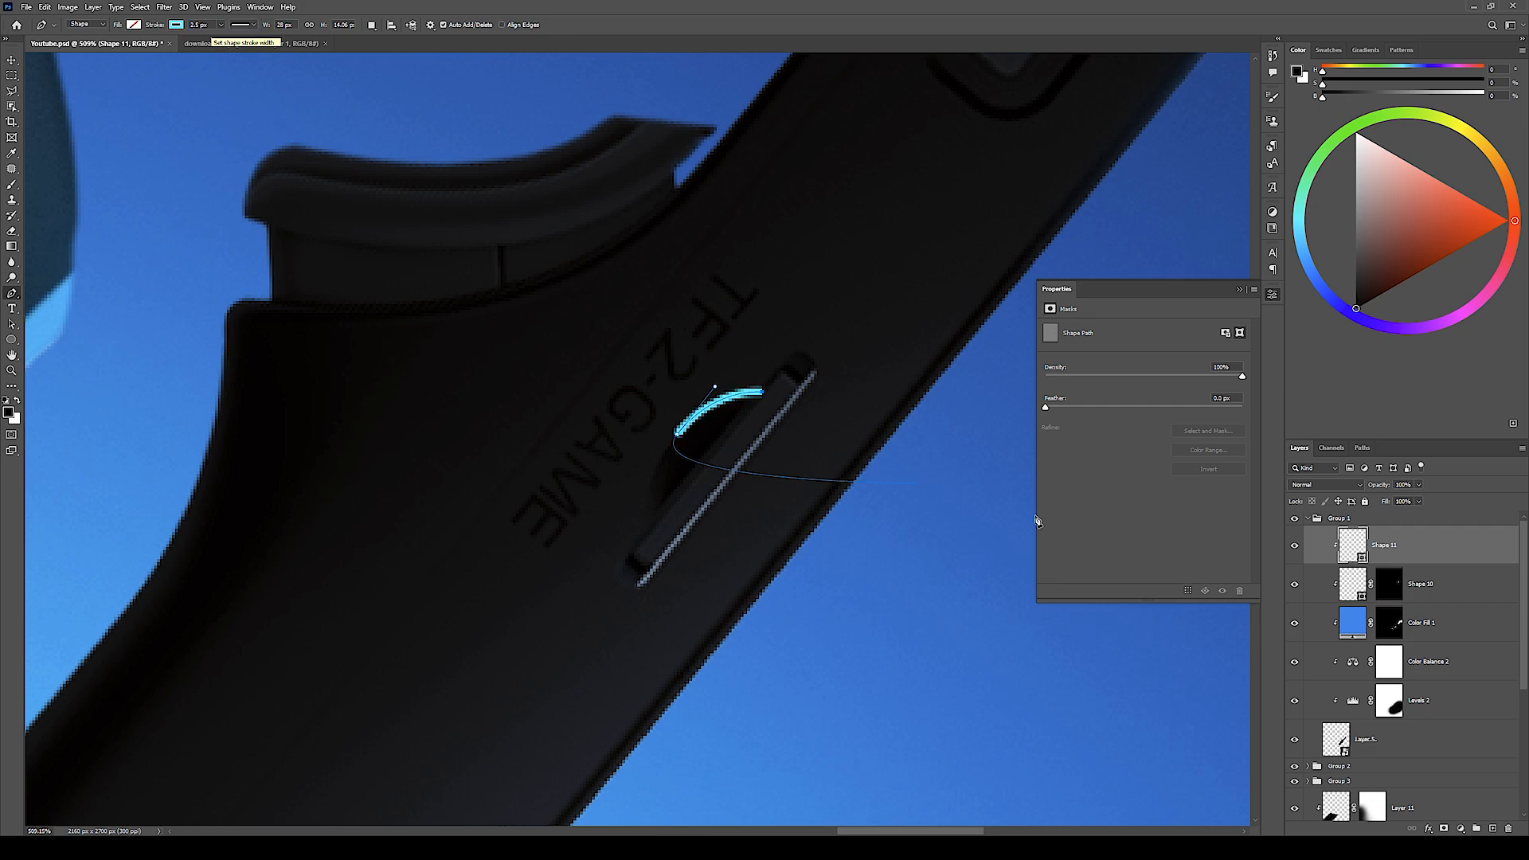
{"action": "key", "text": "Return"}
{"action": "left_click", "coordinate": [1444, 828]}
{"action": "key", "text": "p"}
{"action": "left_click", "coordinate": [1444, 828]}
Step: Paint a soft blue glow over the right side-view console's lower body using a masked Color Fill 1 copy above its highlight shapes
{"action": "left_click_drag", "start_coordinate": [788, 422], "coordinate": [727, 423]}
{"action": "key", "text": "b"}
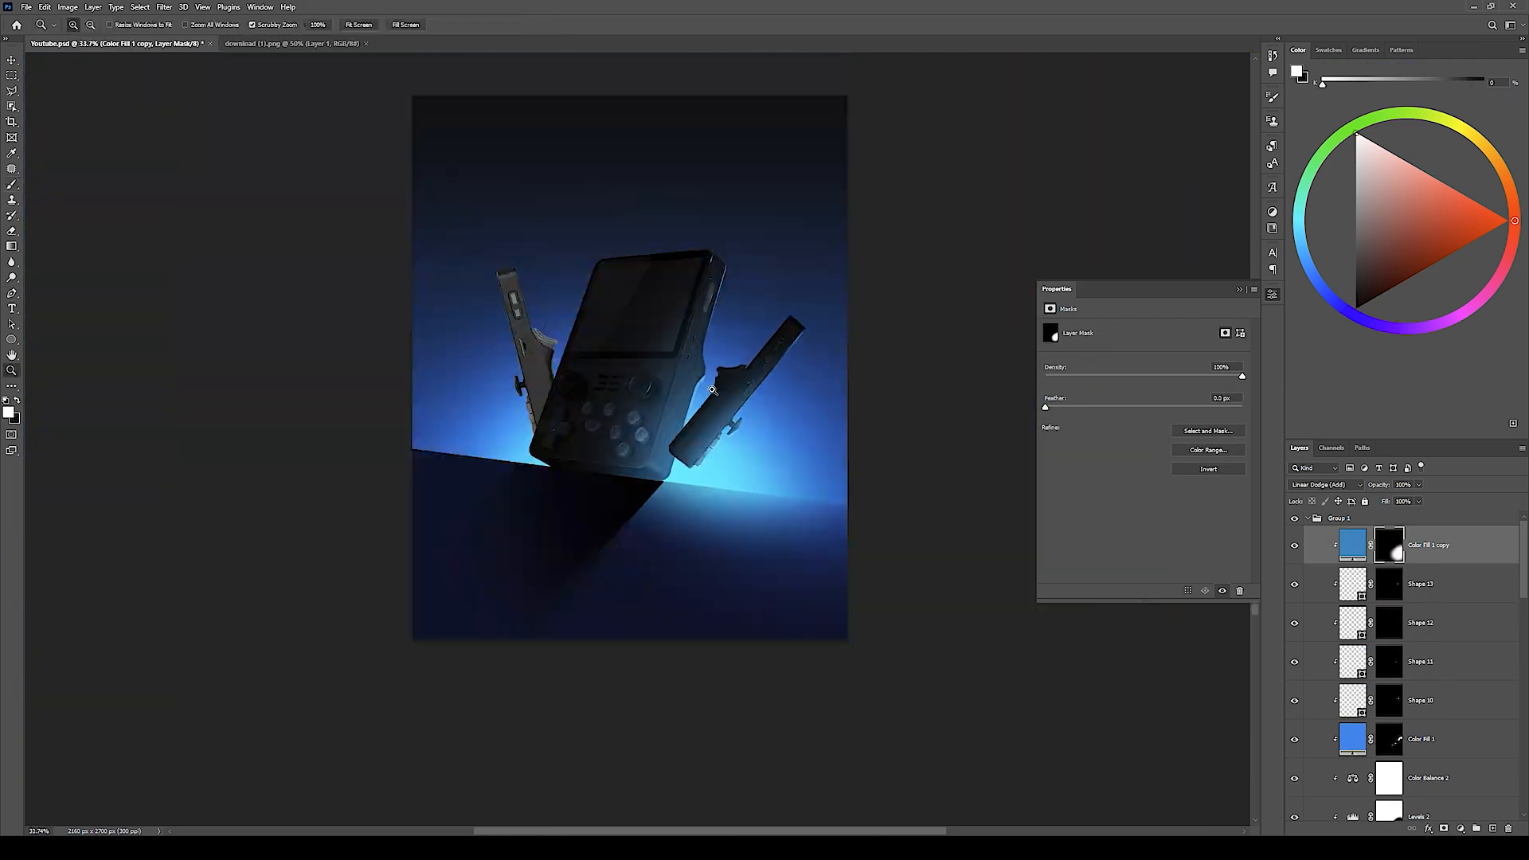
{"action": "key", "text": "x"}
Step: Darken the left side-view console in Group 3 with clipped Levels and Color Balance adjustments
{"action": "left_click", "coordinate": [1355, 800]}
{"action": "mouse_move", "coordinate": [374, 365]}
{"action": "left_mouse_down"}
{"action": "mouse_move", "coordinate": [451, 366]}
{"action": "mouse_move", "coordinate": [374, 366]}
{"action": "left_mouse_up"}
{"action": "left_click", "coordinate": [1389, 614]}
{"action": "left_click_drag", "start_coordinate": [638, 343], "coordinate": [505, 328]}
{"action": "left_click", "coordinate": [638, 343]}
Step: Add a blue Color Fill to Group 3, invert its mask and paint rim light along the left side-view console's grip edge
{"action": "left_click", "coordinate": [1461, 828]}
{"action": "key", "text": "ctrl+i"}
{"action": "left_click_drag", "start_coordinate": [603, 362], "coordinate": [607, 590]}
{"action": "key", "text": "x"}
{"action": "left_click_drag", "start_coordinate": [629, 365], "coordinate": [614, 369]}
{"action": "key", "text": "x"}
{"action": "left_click_drag", "start_coordinate": [609, 503], "coordinate": [595, 508]}
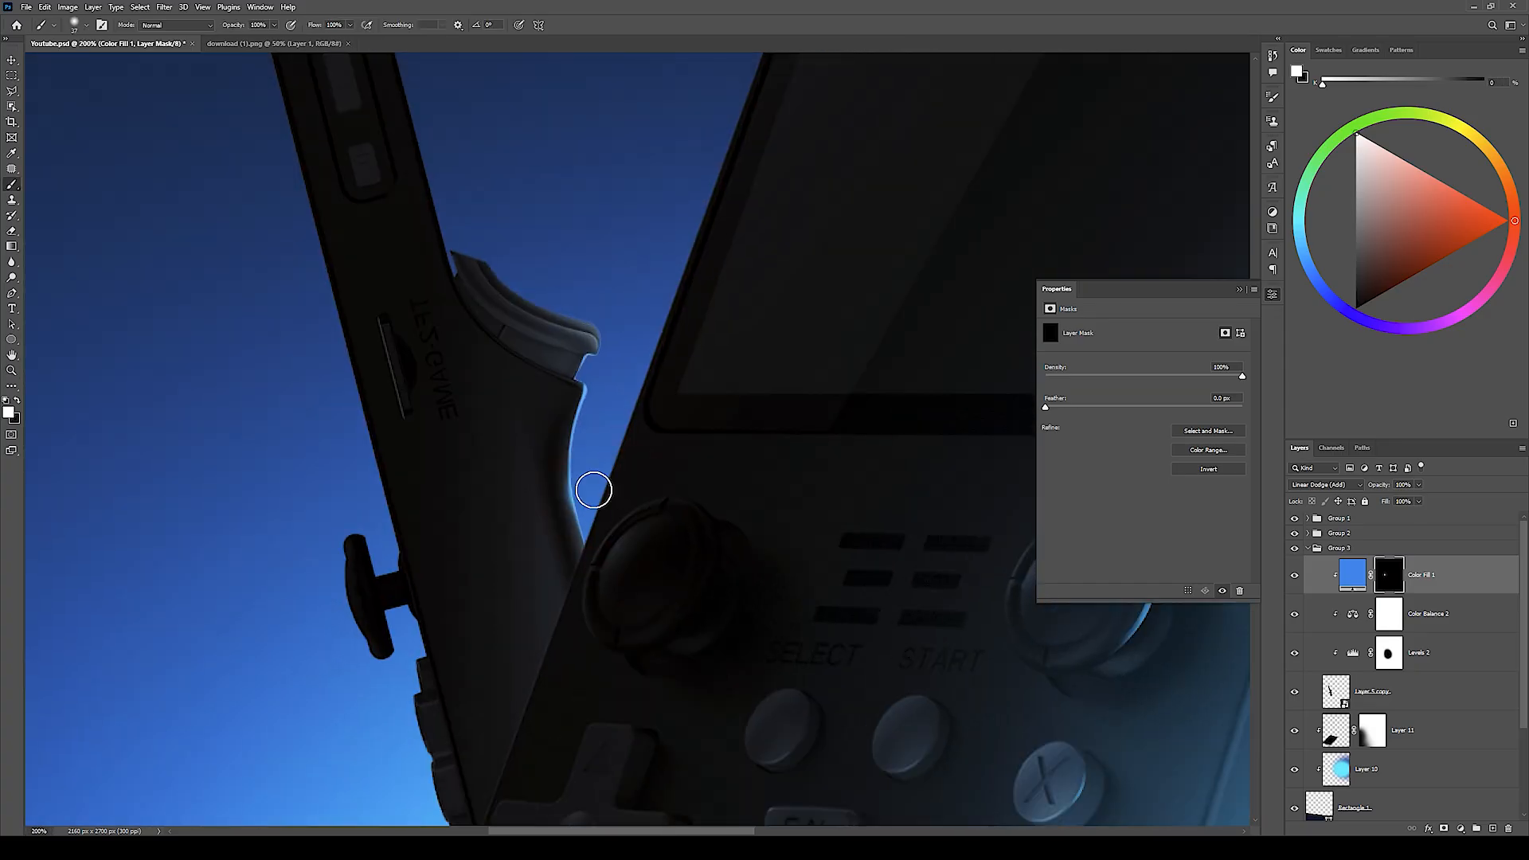
Step: Draw the first pen-stroke highlights on the left side-view console, set their stroke colour and fade them with masks
{"action": "key", "text": "p"}
{"action": "left_click", "coordinate": [1444, 828]}
{"action": "left_click", "coordinate": [109, 24]}
{"action": "left_click", "coordinate": [249, 46]}
{"action": "left_click", "coordinate": [1304, 287]}
{"action": "left_click", "coordinate": [1444, 828]}
{"action": "key", "text": "b"}
{"action": "key", "text": "x"}
Step: Add the remaining masked pen-stroke highlights to the left side-view console's details and save the document
{"action": "key", "text": "p"}
{"action": "left_click", "coordinate": [1444, 828]}
{"action": "key", "text": "b"}
{"action": "left_click", "coordinate": [1444, 828]}
{"action": "key", "text": "x"}
{"action": "key", "text": "p"}
{"action": "left_click", "coordinate": [1444, 828]}
{"action": "key", "text": "ctrl+s"}
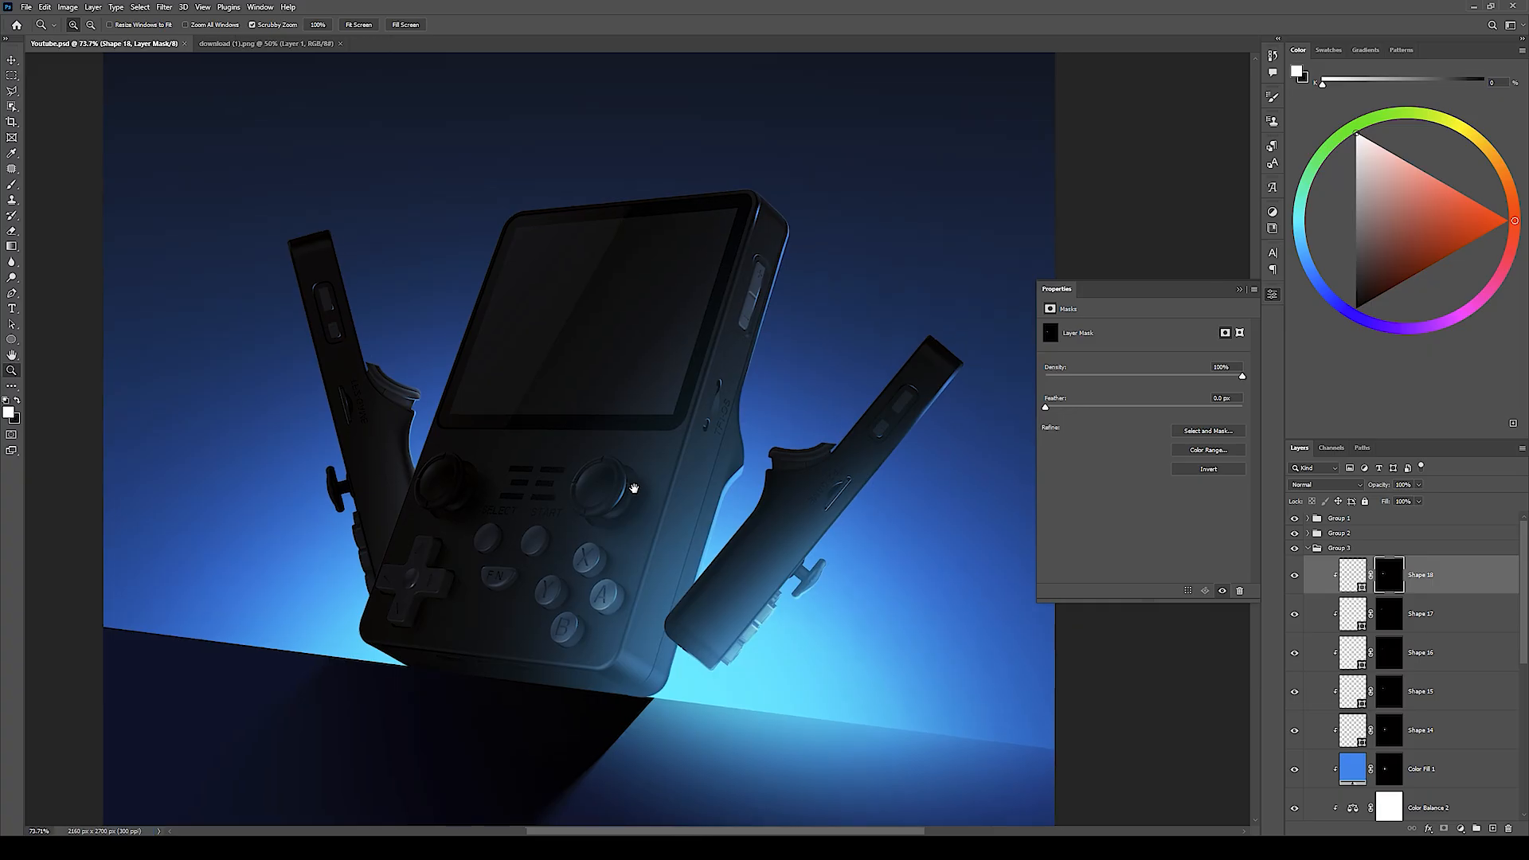
Step: Place a Color Fill 1 copy above Shape 18 in Group 3 and paint a soft blue glow over the left side-view console
{"action": "scroll", "coordinate": [1425, 661], "scroll_direction": "down", "scroll_amount": 10}
{"action": "key", "text": "v"}
{"action": "left_click_drag", "start_coordinate": [1425, 570], "coordinate": [1426, 713]}
{"action": "key", "text": "b"}
{"action": "key", "text": "z"}
{"action": "left_click", "coordinate": [556, 473]}
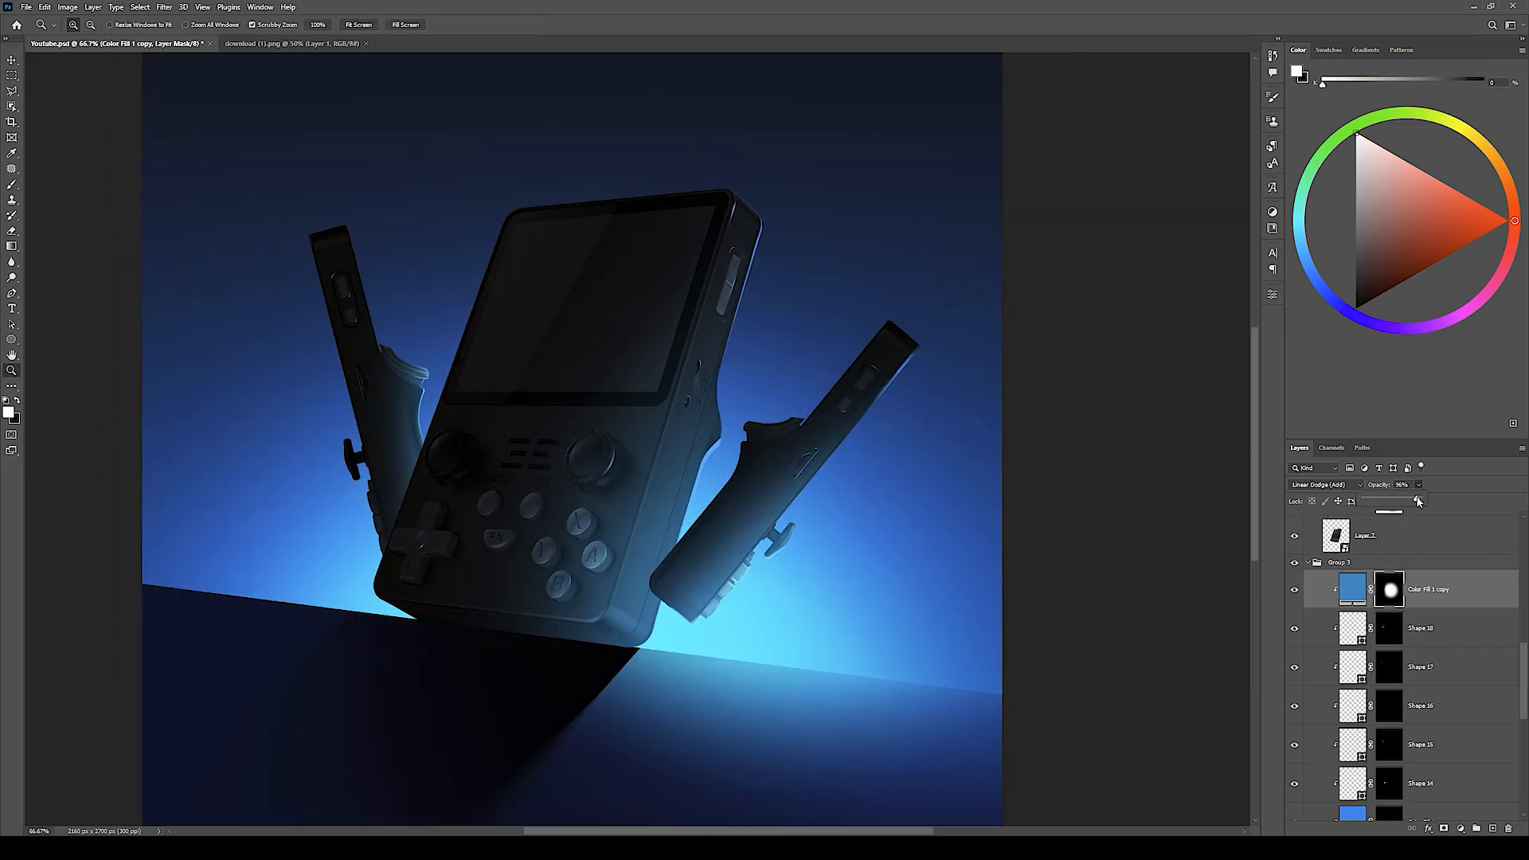
{"action": "left_click", "coordinate": [1307, 562]}
{"action": "scroll", "coordinate": [1374, 620], "scroll_direction": "up", "scroll_amount": 15}
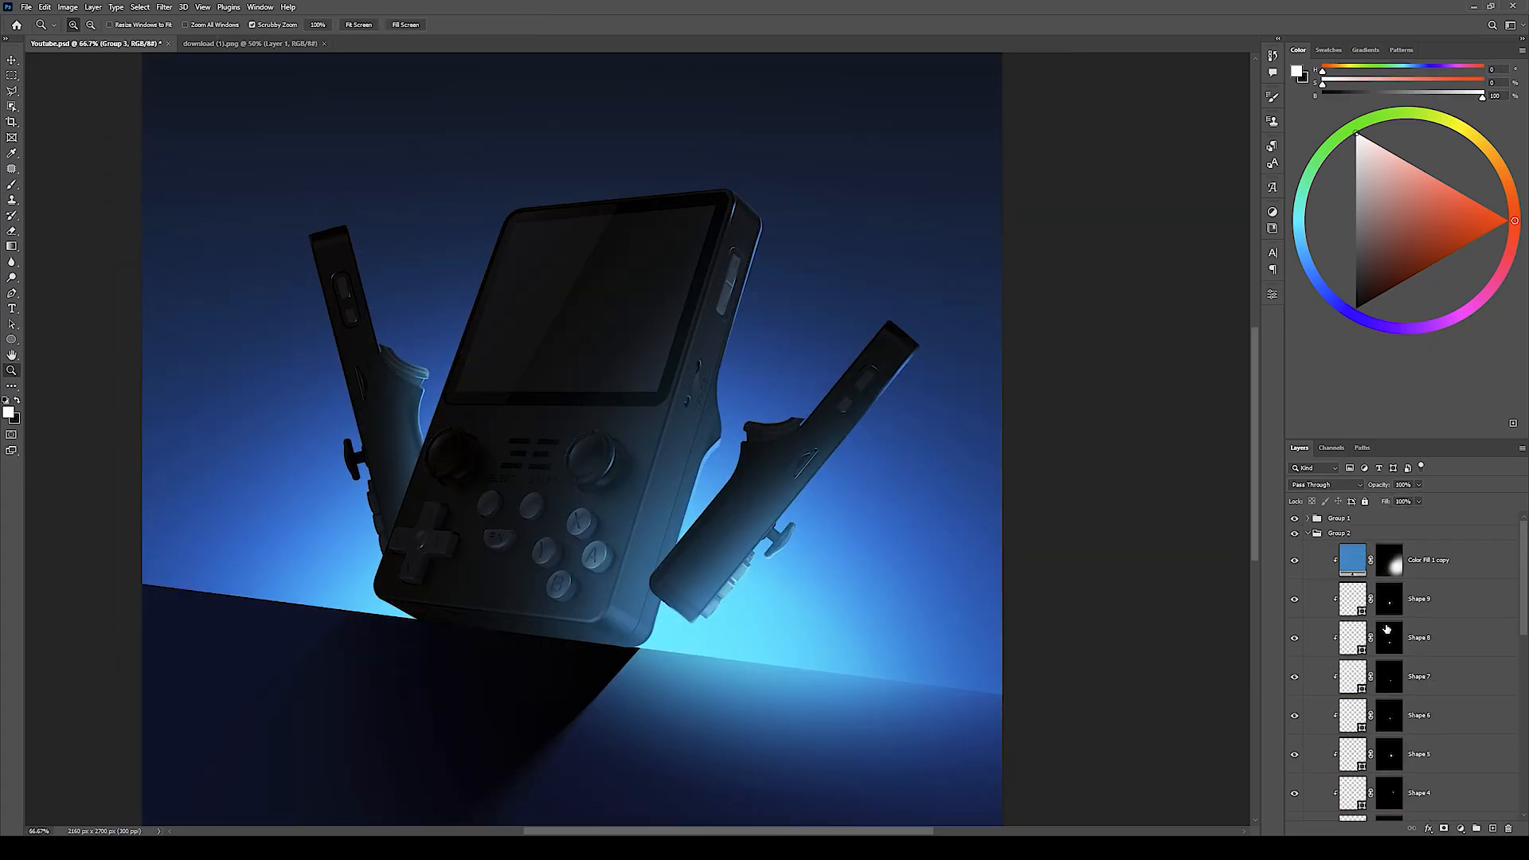
{"action": "left_click_drag", "start_coordinate": [575, 398], "coordinate": [561, 395]}
{"action": "left_click_drag", "start_coordinate": [695, 418], "coordinate": [708, 416]}
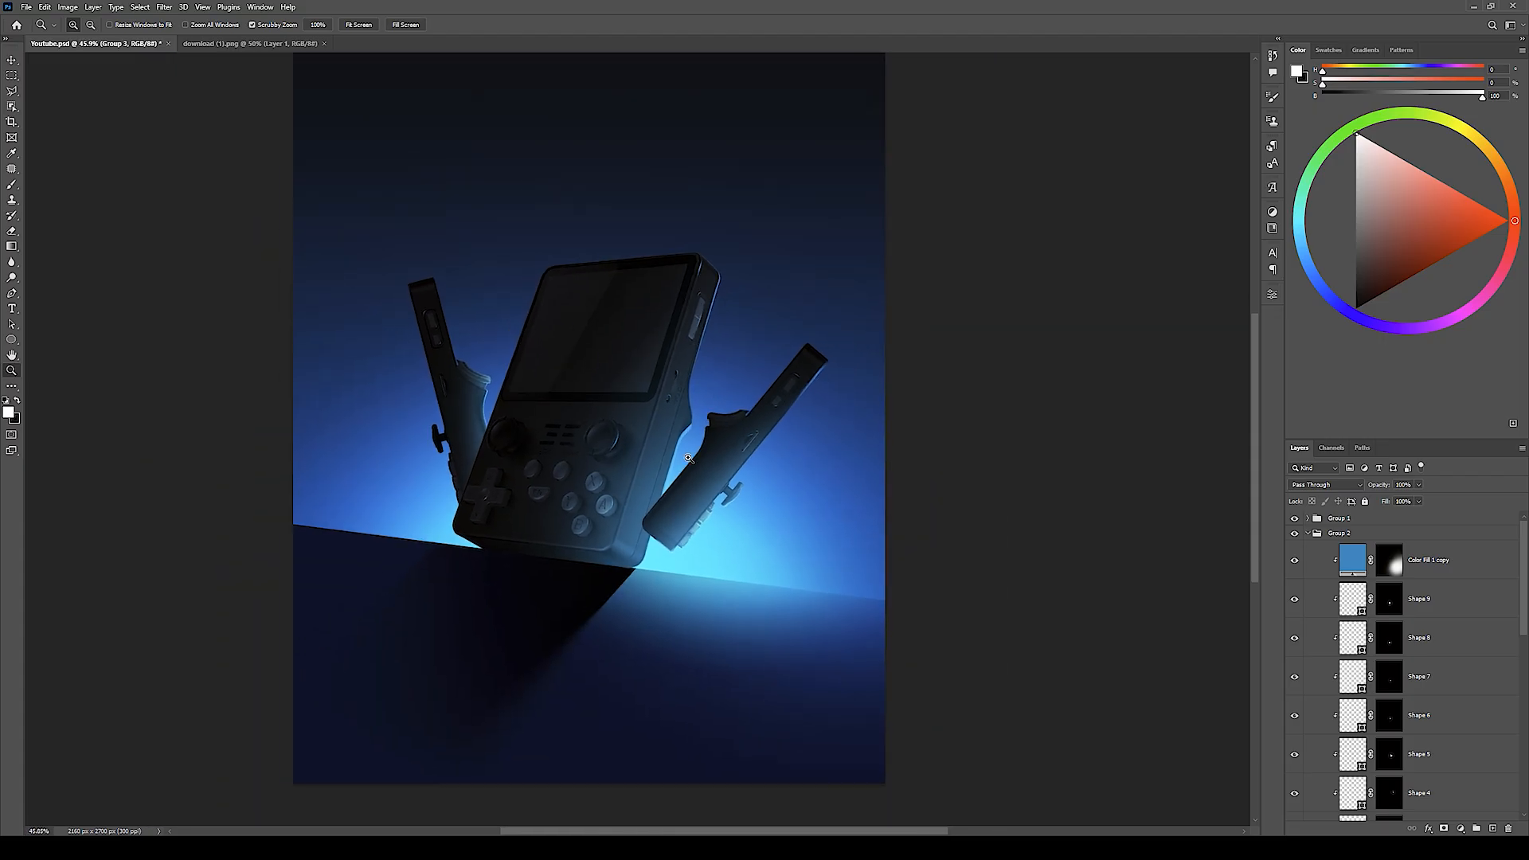
{"action": "left_click_drag", "start_coordinate": [613, 389], "coordinate": [613, 388]}
{"action": "key", "text": "v"}
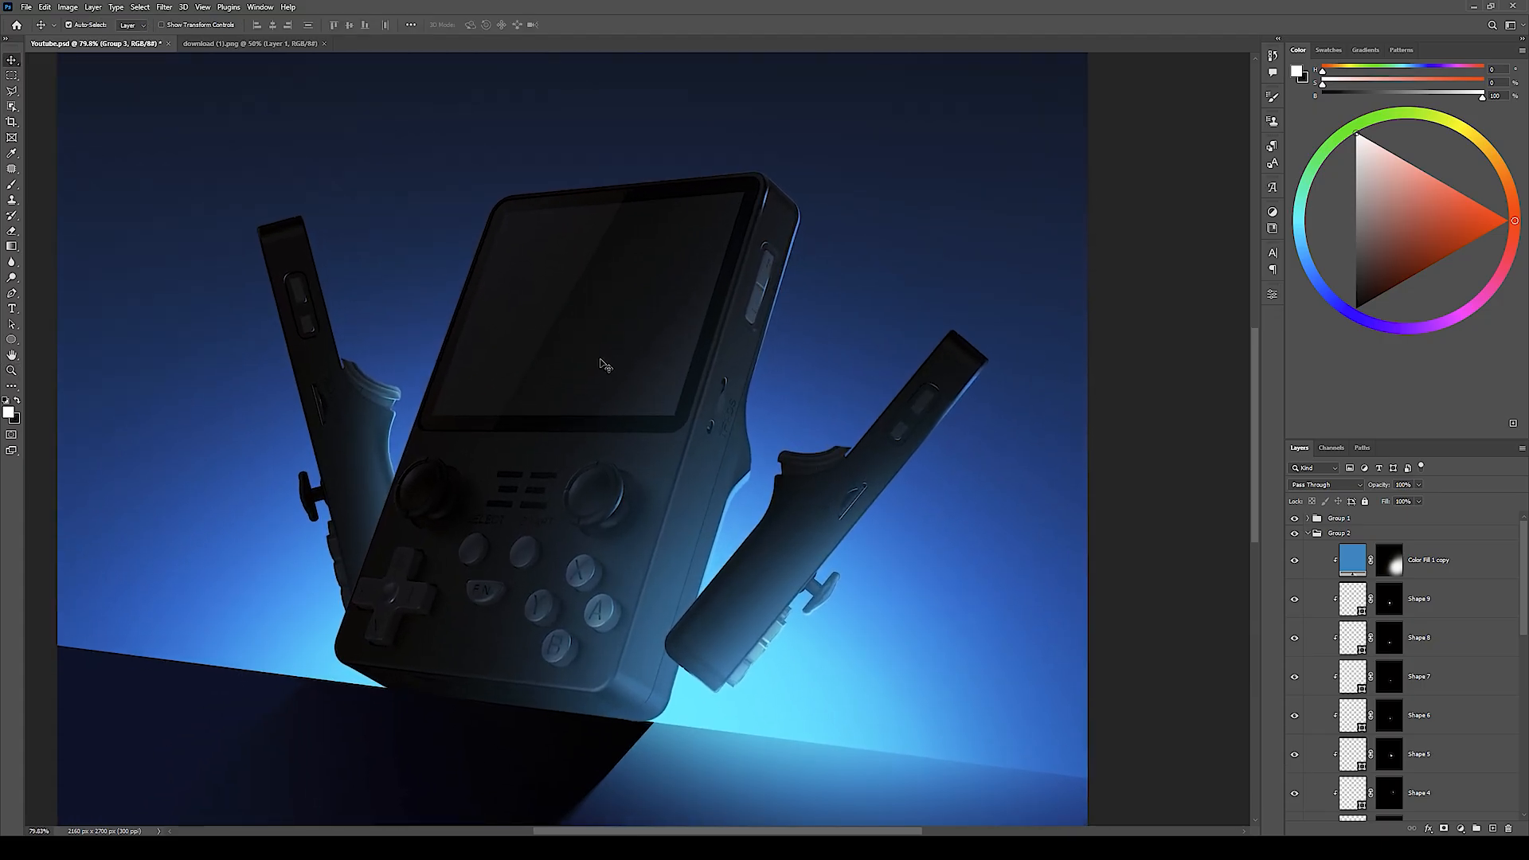
Step: Create a new layer above Color Fill 1 copy in Group 2, clipped to the main console
{"action": "left_click", "coordinate": [606, 342]}
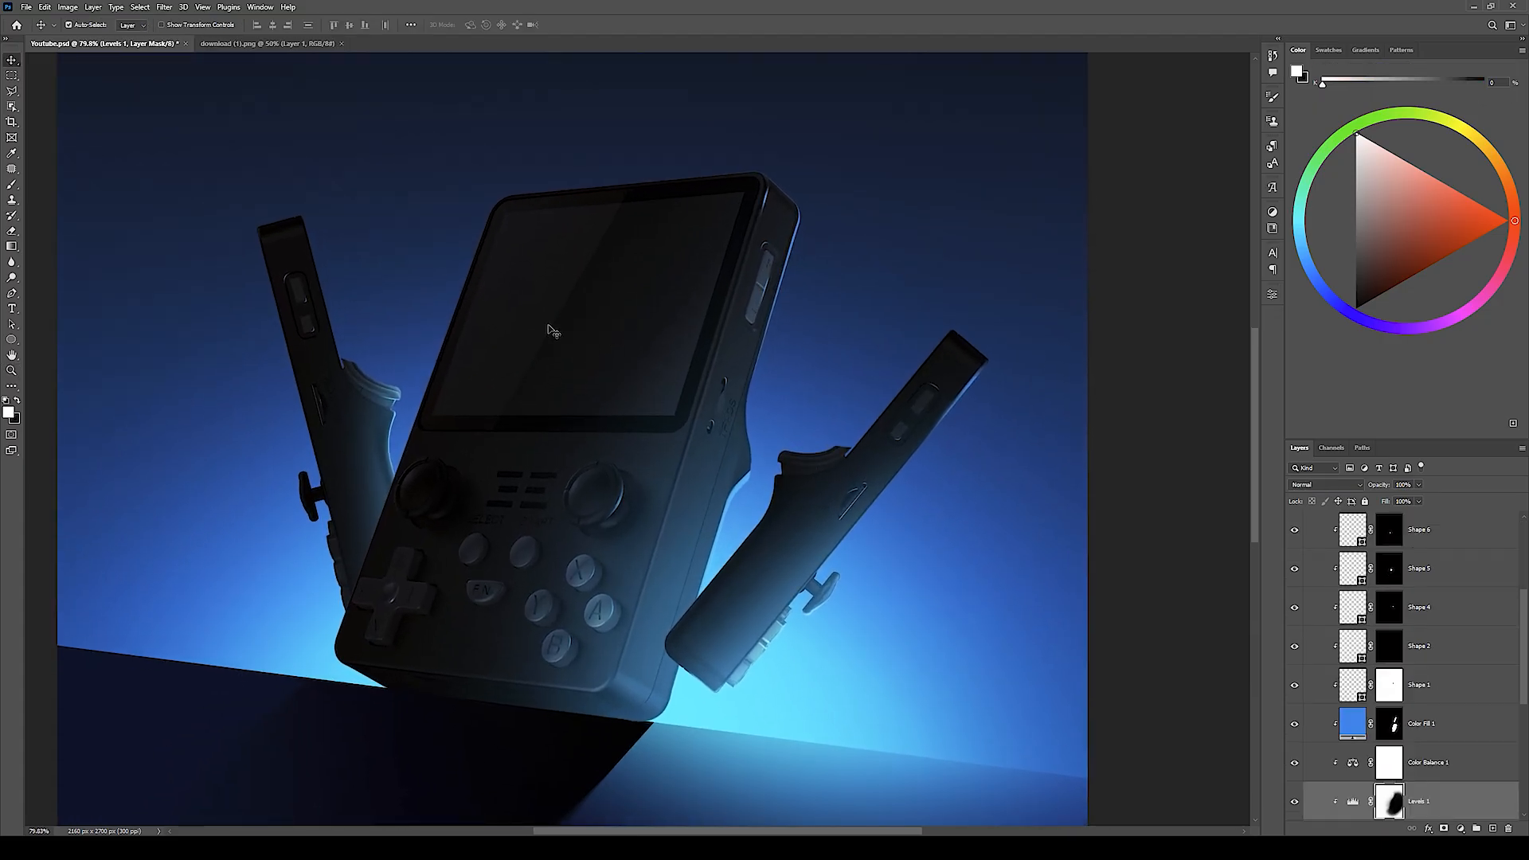
{"action": "scroll", "coordinate": [1504, 721], "scroll_direction": "up", "scroll_amount": 5}
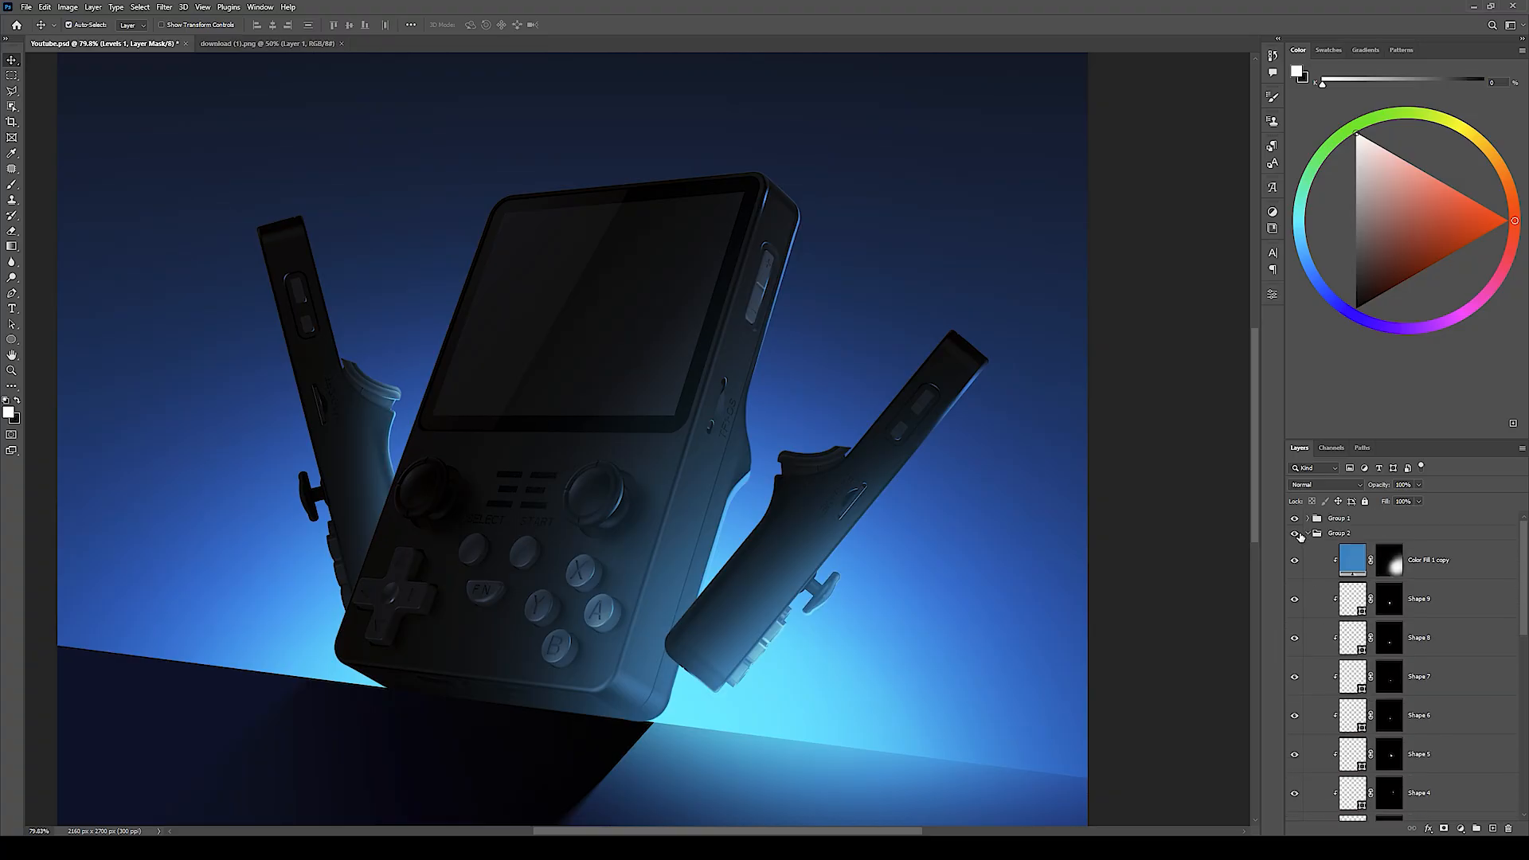
{"action": "left_click", "coordinate": [1473, 563]}
{"action": "left_click", "coordinate": [303, 43]}
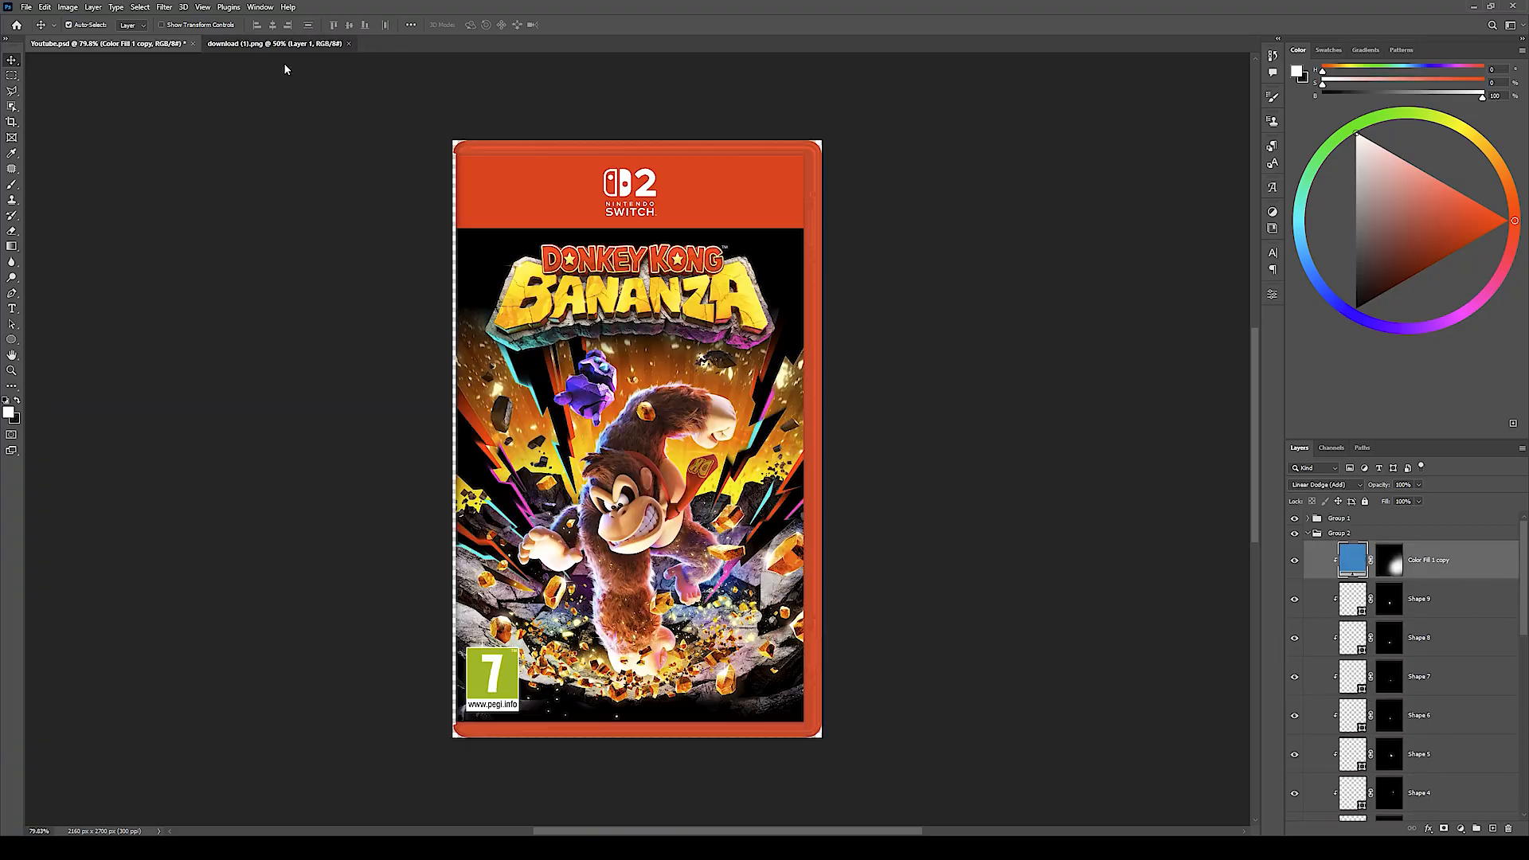
{"action": "left_click", "coordinate": [135, 44]}
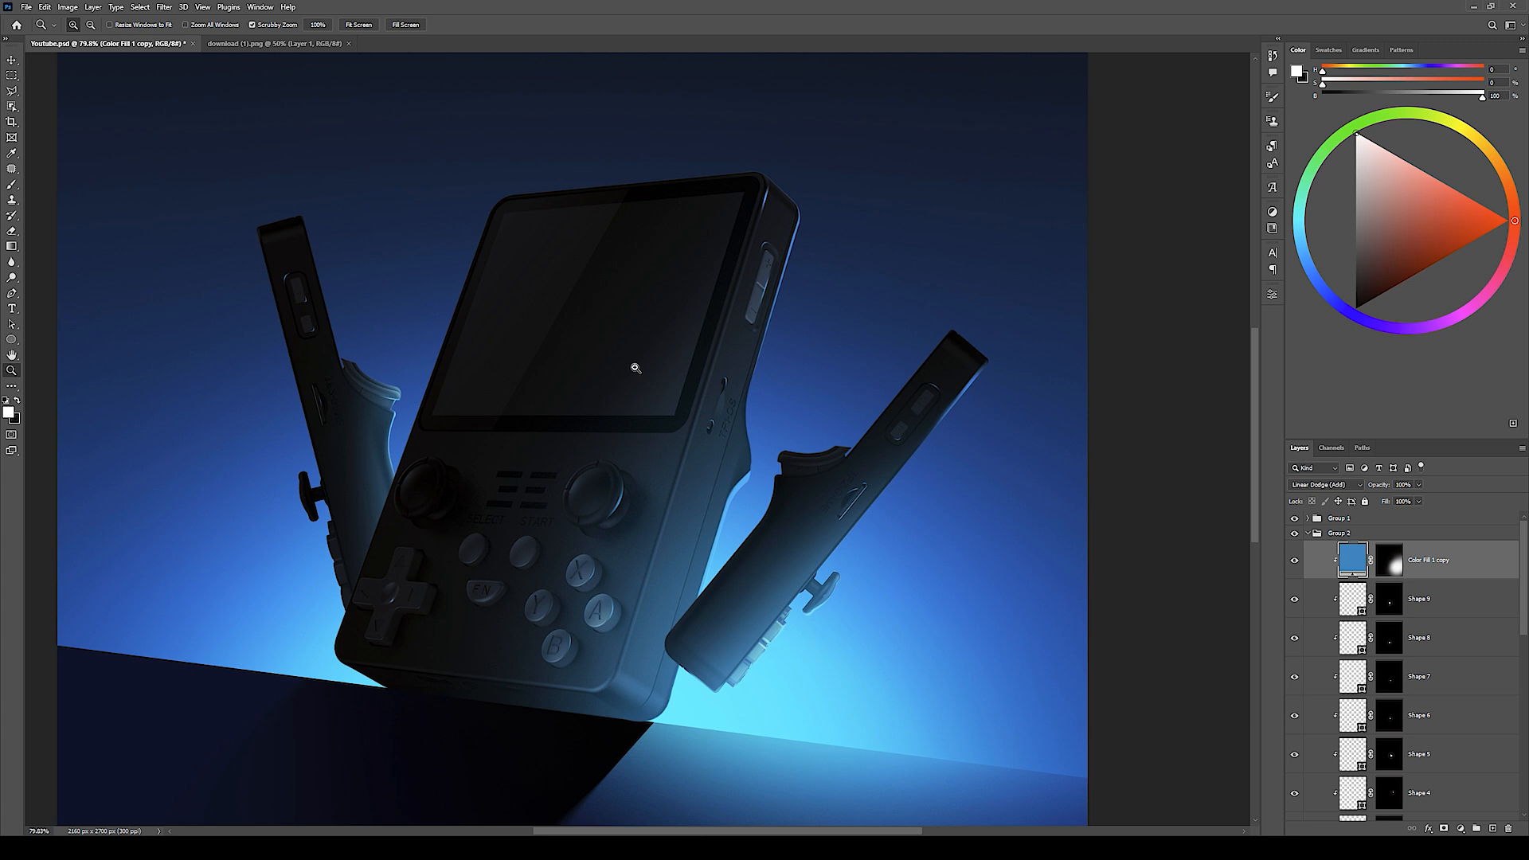
{"action": "key", "text": "ctrl+1"}
{"action": "left_click", "coordinate": [1491, 829]}
Step: Outline the main console's display area corner to corner with a Polygonal Lasso selection
{"action": "key", "text": "z"}
{"action": "left_click", "coordinate": [667, 466]}
{"action": "left_click", "coordinate": [751, 494]}
{"action": "key", "text": "l"}
{"action": "left_click", "coordinate": [821, 471]}
{"action": "scroll", "coordinate": [836, 427], "scroll_direction": "up", "scroll_amount": 8}
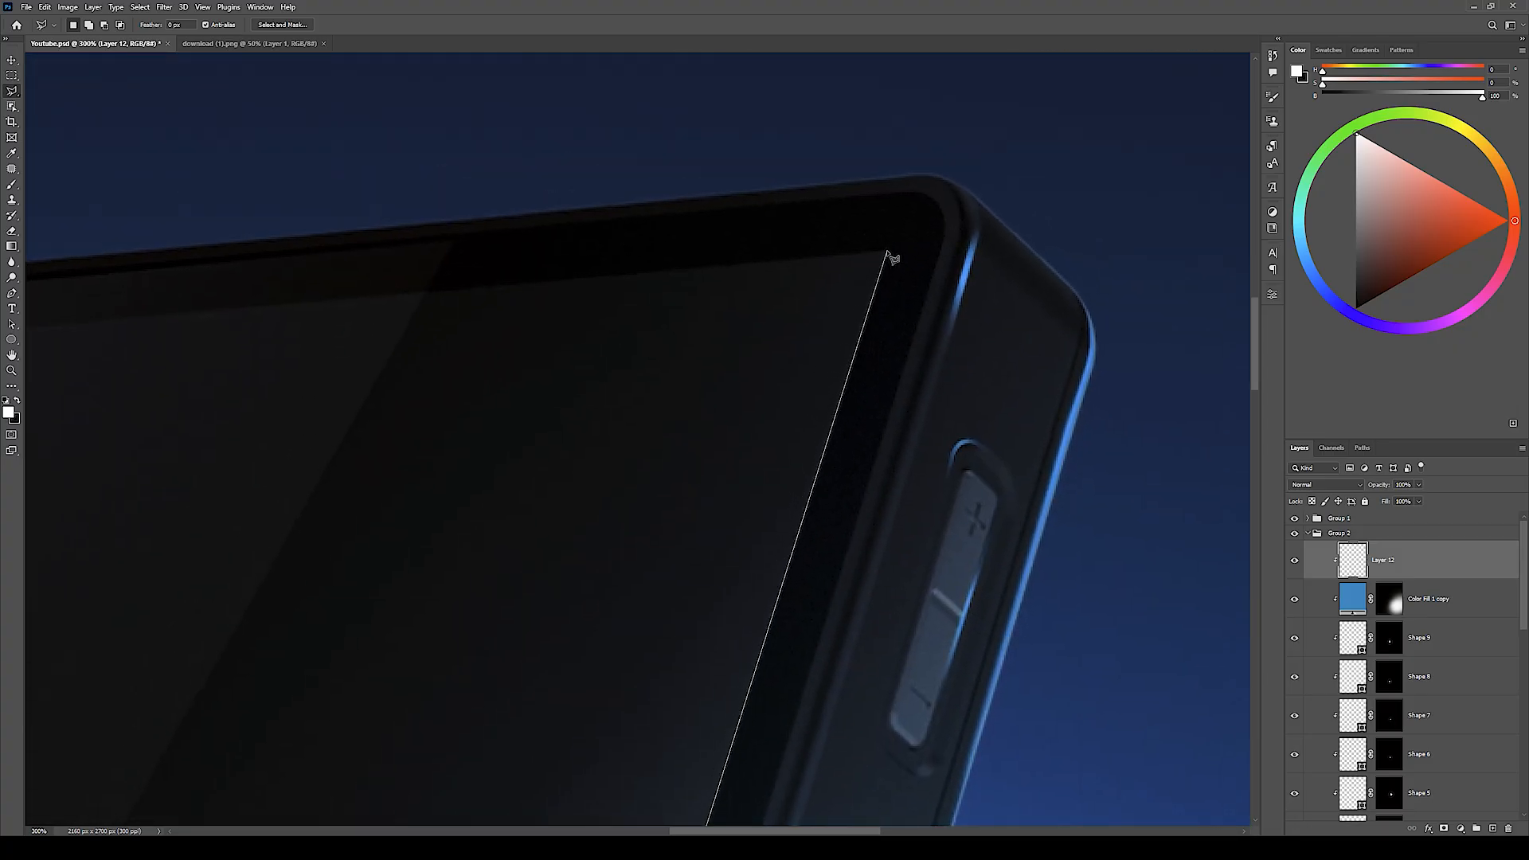
{"action": "left_click", "coordinate": [886, 253]}
{"action": "scroll", "coordinate": [494, 324], "scroll_direction": "left", "scroll_amount": 5}
{"action": "left_click", "coordinate": [398, 279]}
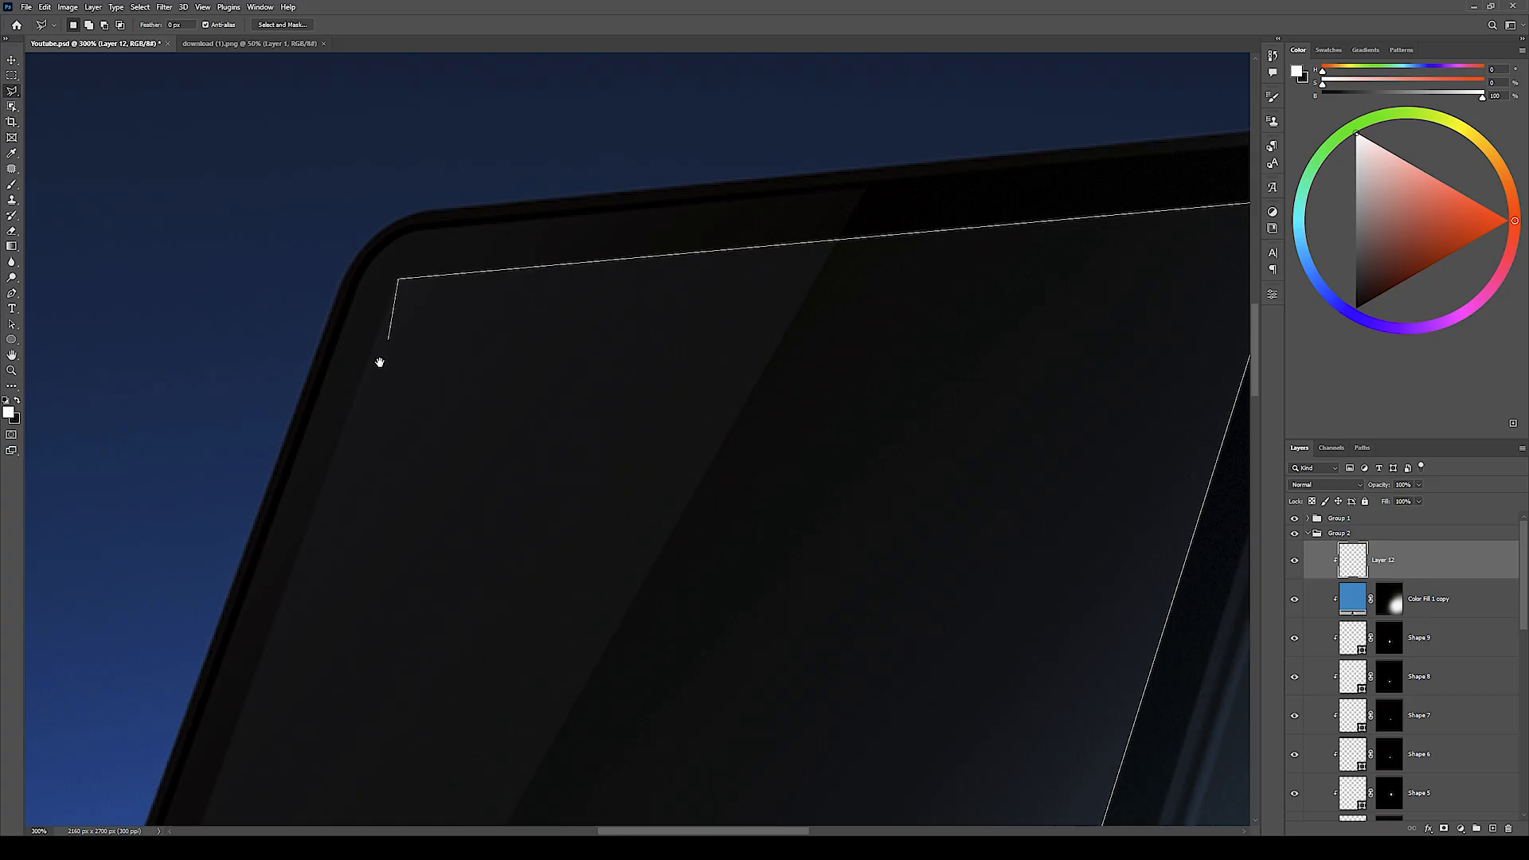
{"action": "left_click_drag", "start_coordinate": [361, 474], "coordinate": [361, 314]}
{"action": "left_click", "coordinate": [167, 749]}
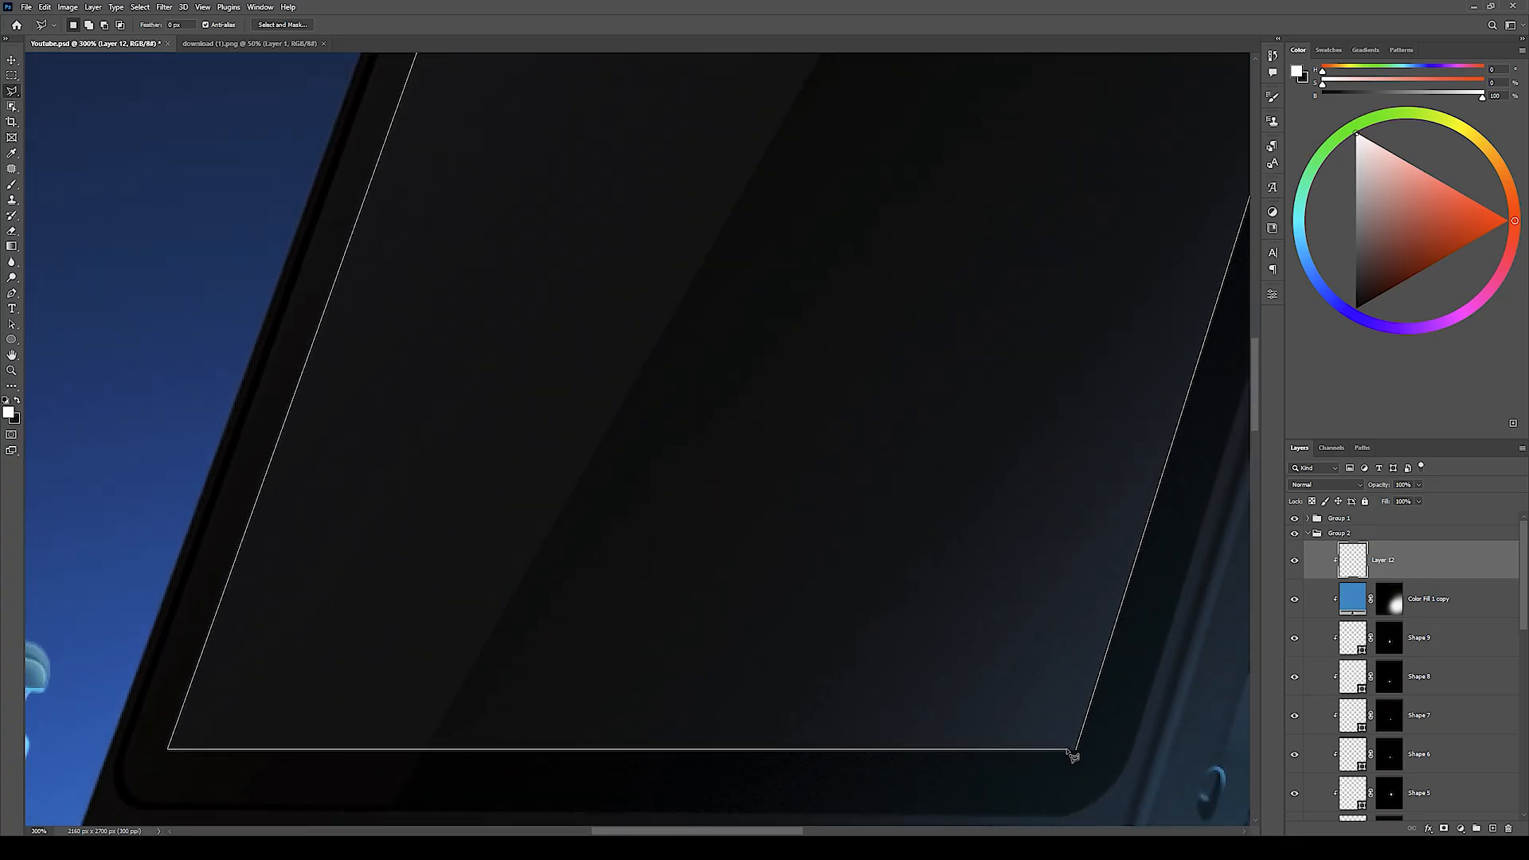
{"action": "left_click", "coordinate": [1076, 749]}
Step: Pick a light blue, fill the display selection with it on Layer 12 and deselect
{"action": "key", "text": "z"}
{"action": "left_click_drag", "start_coordinate": [641, 552], "coordinate": [550, 534]}
{"action": "scroll", "coordinate": [748, 559], "scroll_direction": "up", "scroll_amount": 2}
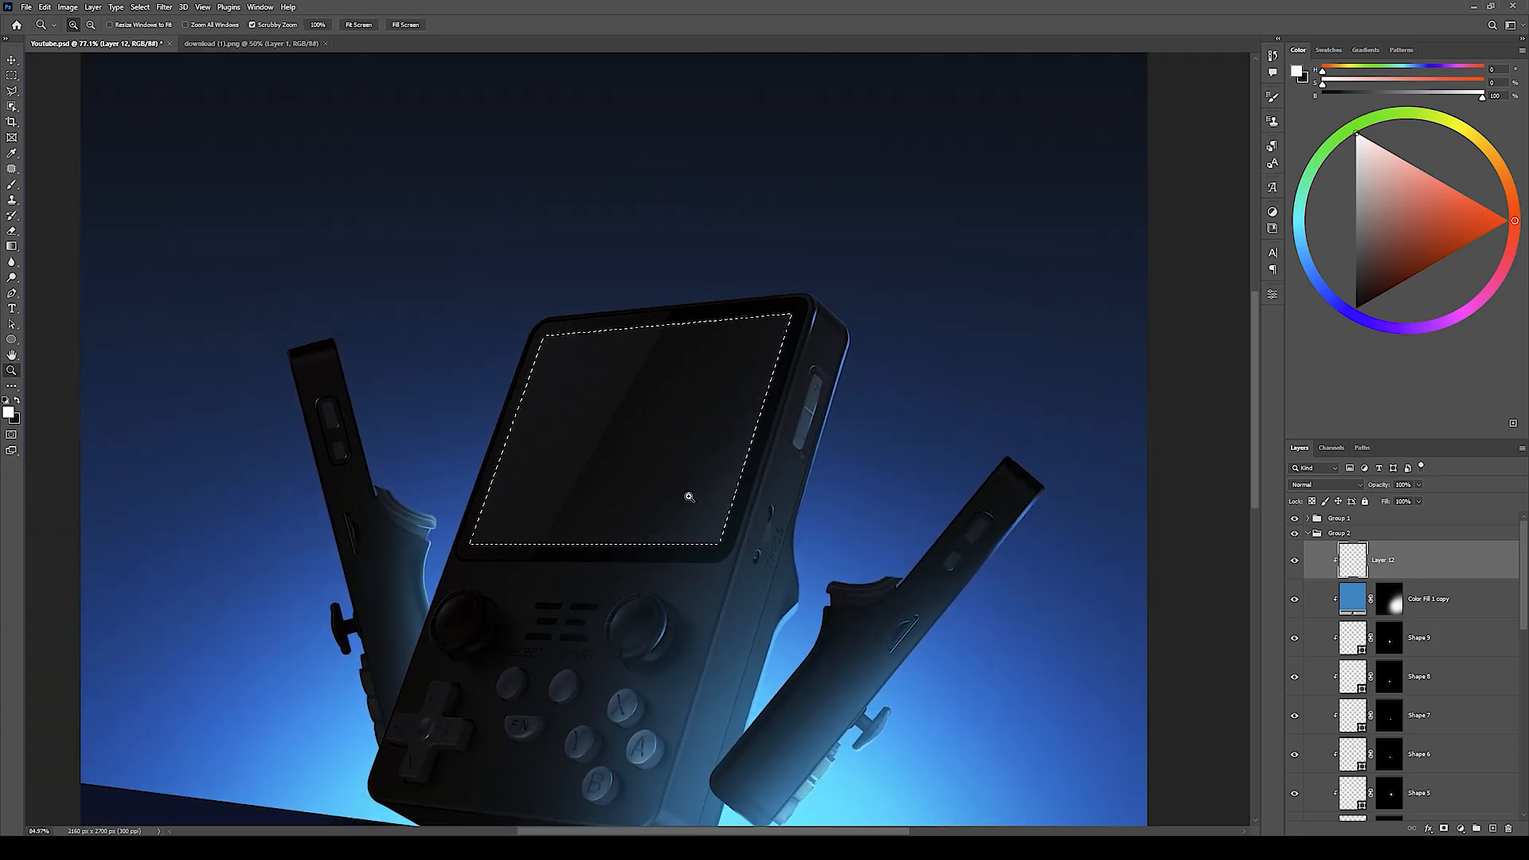
{"action": "key", "text": "b"}
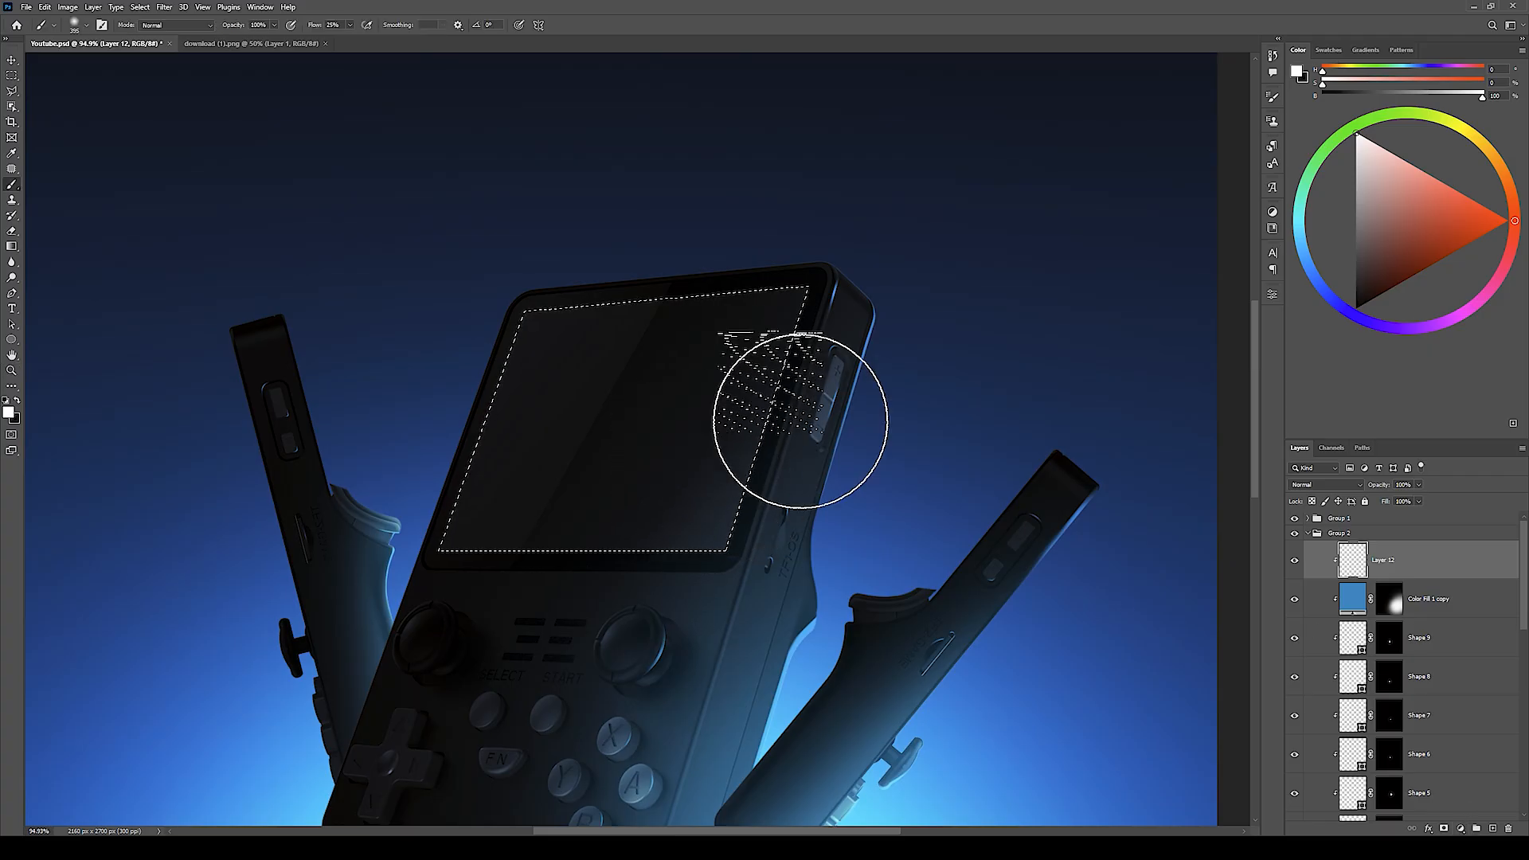
{"action": "left_click", "coordinate": [870, 334], "text": "alt"}
{"action": "left_click", "coordinate": [1457, 190]}
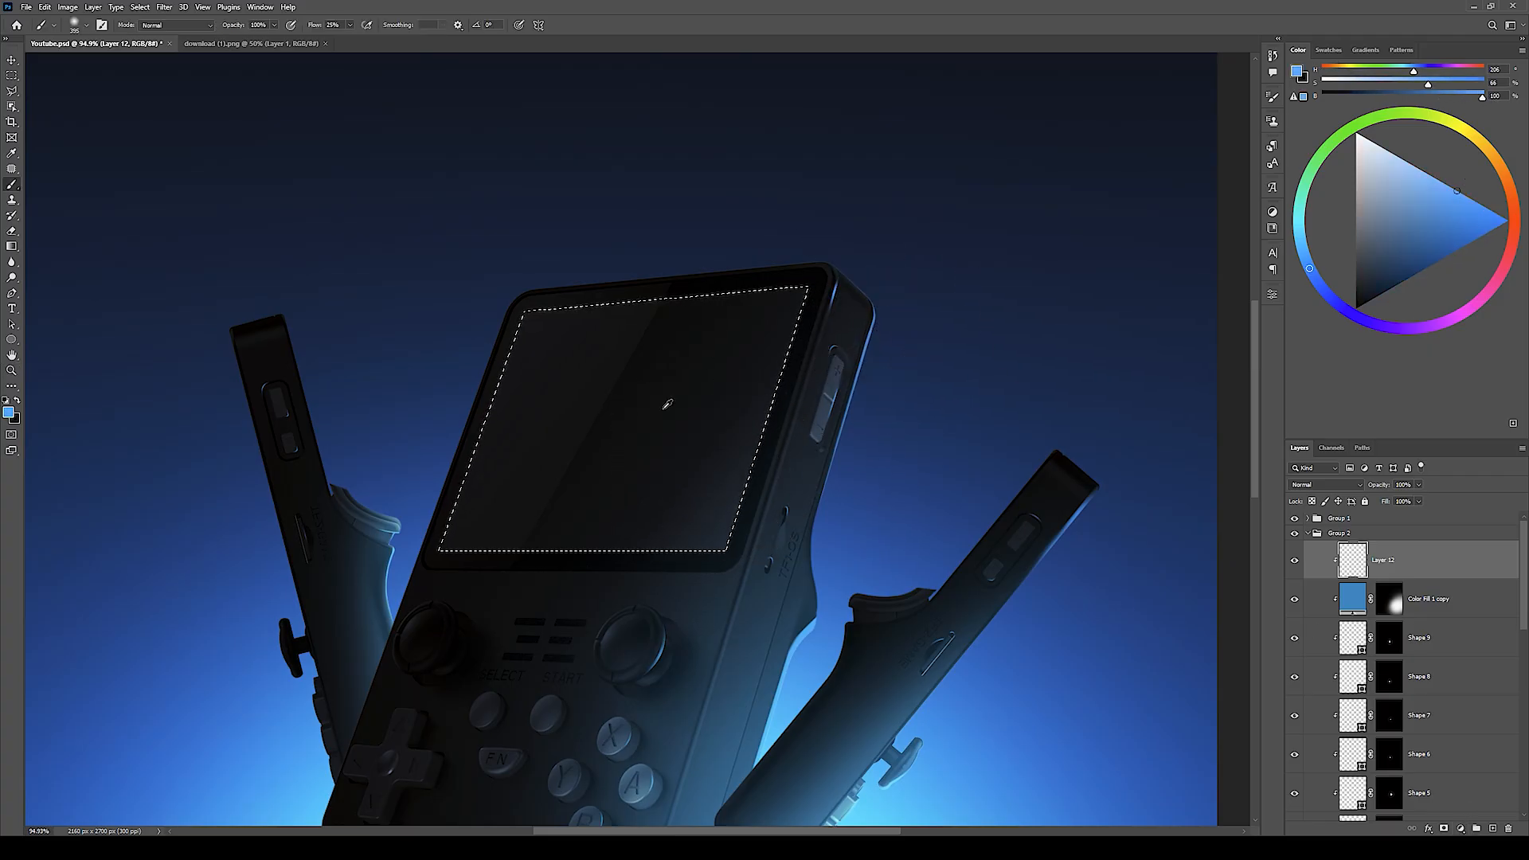
{"action": "key", "text": "alt+BackSpace"}
{"action": "key", "text": "ctrl+d"}
{"action": "key", "text": "z"}
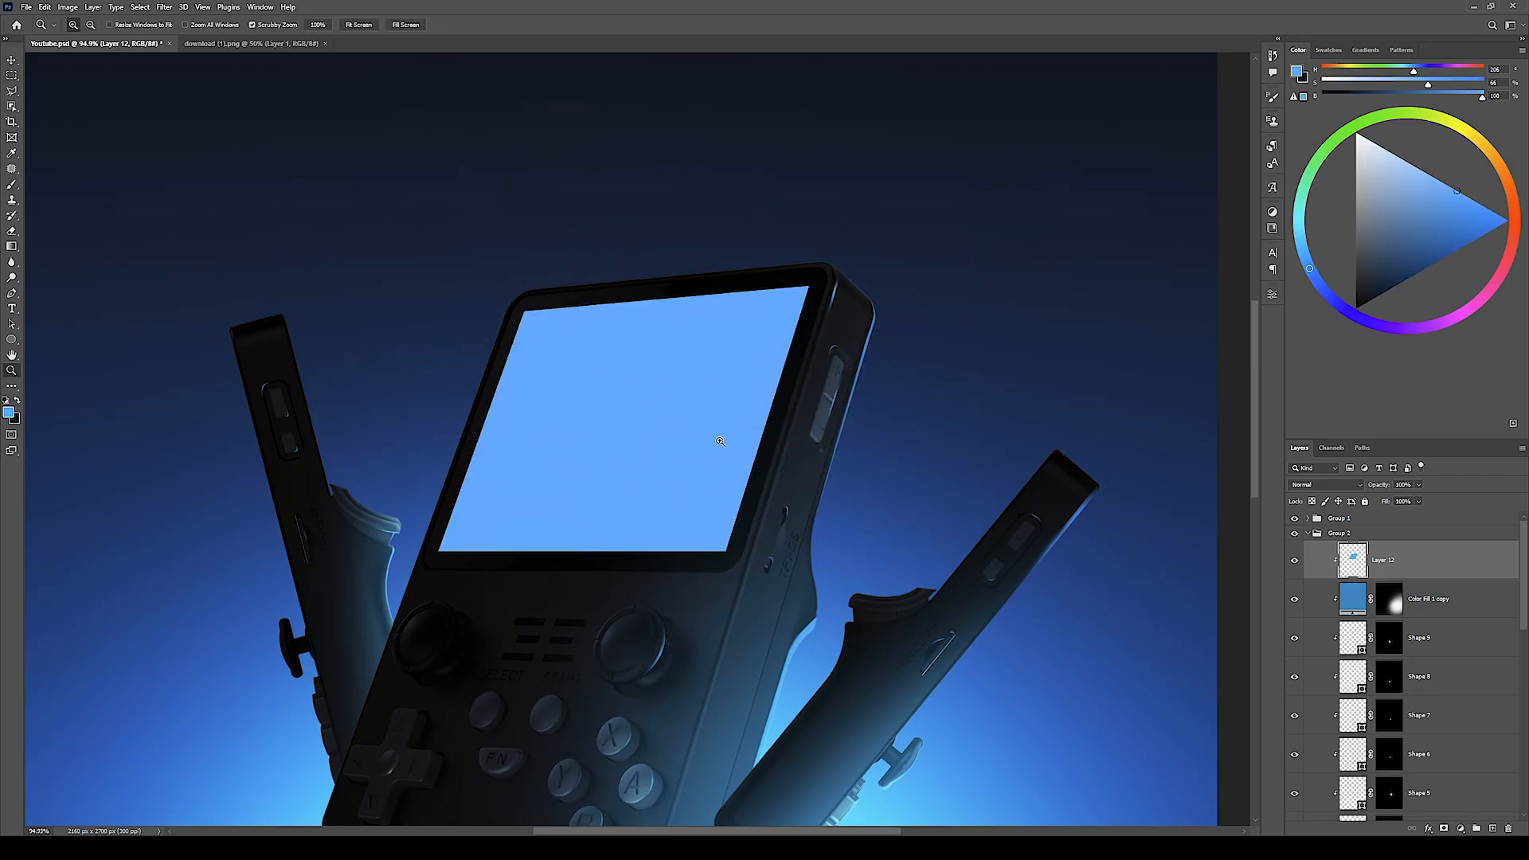
Step: Paste the Donkey Kong Bananza artwork from download (1).png above Layer 12, clipped to the main console
{"action": "left_click_drag", "start_coordinate": [720, 441], "coordinate": [645, 425]}
{"action": "left_click_drag", "start_coordinate": [617, 495], "coordinate": [648, 459]}
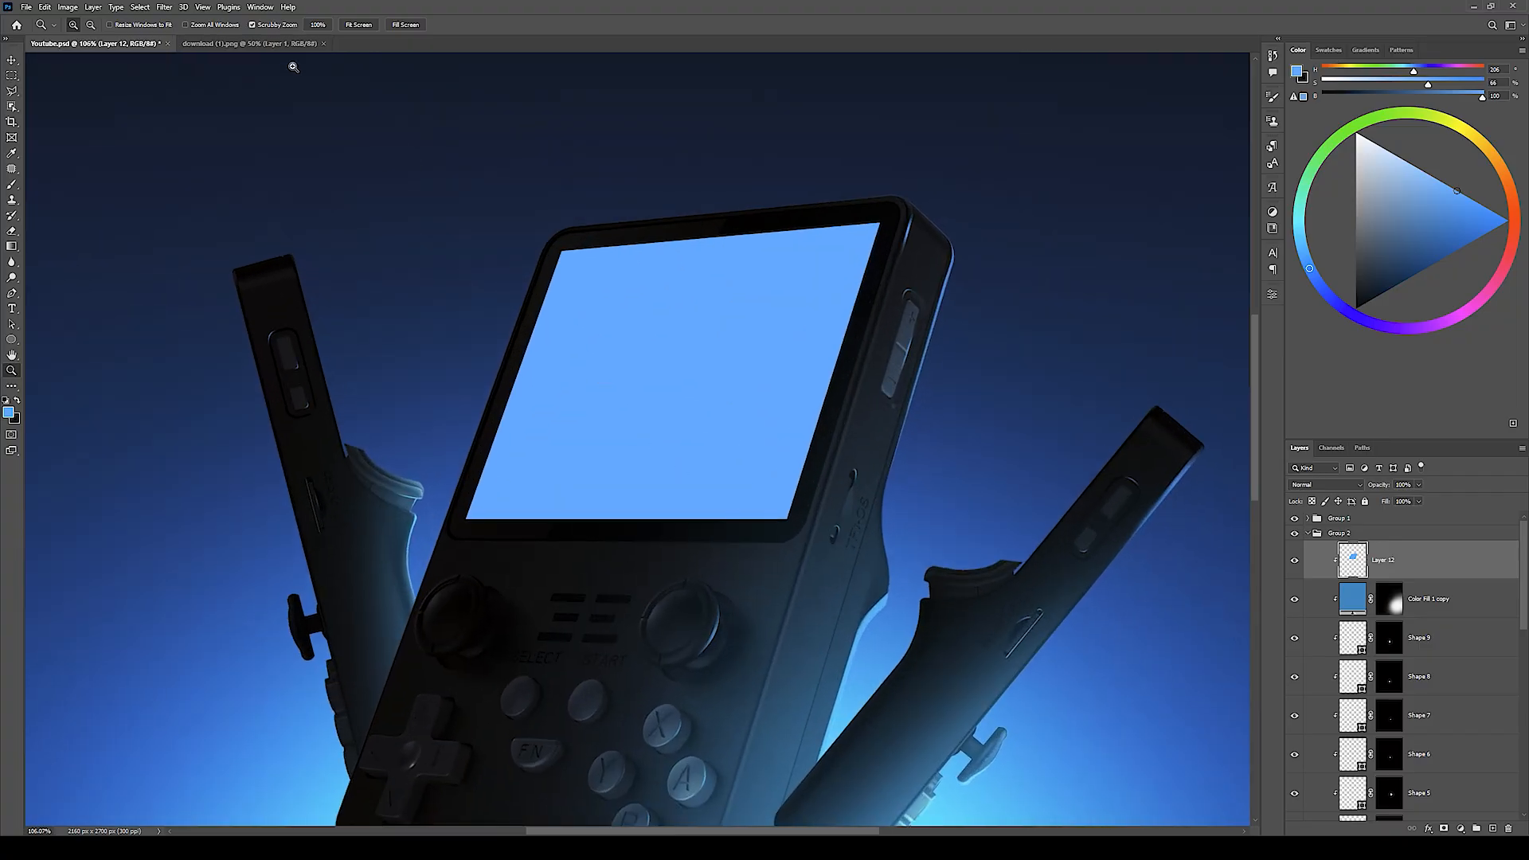
{"action": "left_click", "coordinate": [262, 43]}
{"action": "key", "text": "v"}
{"action": "left_click", "coordinate": [131, 43]}
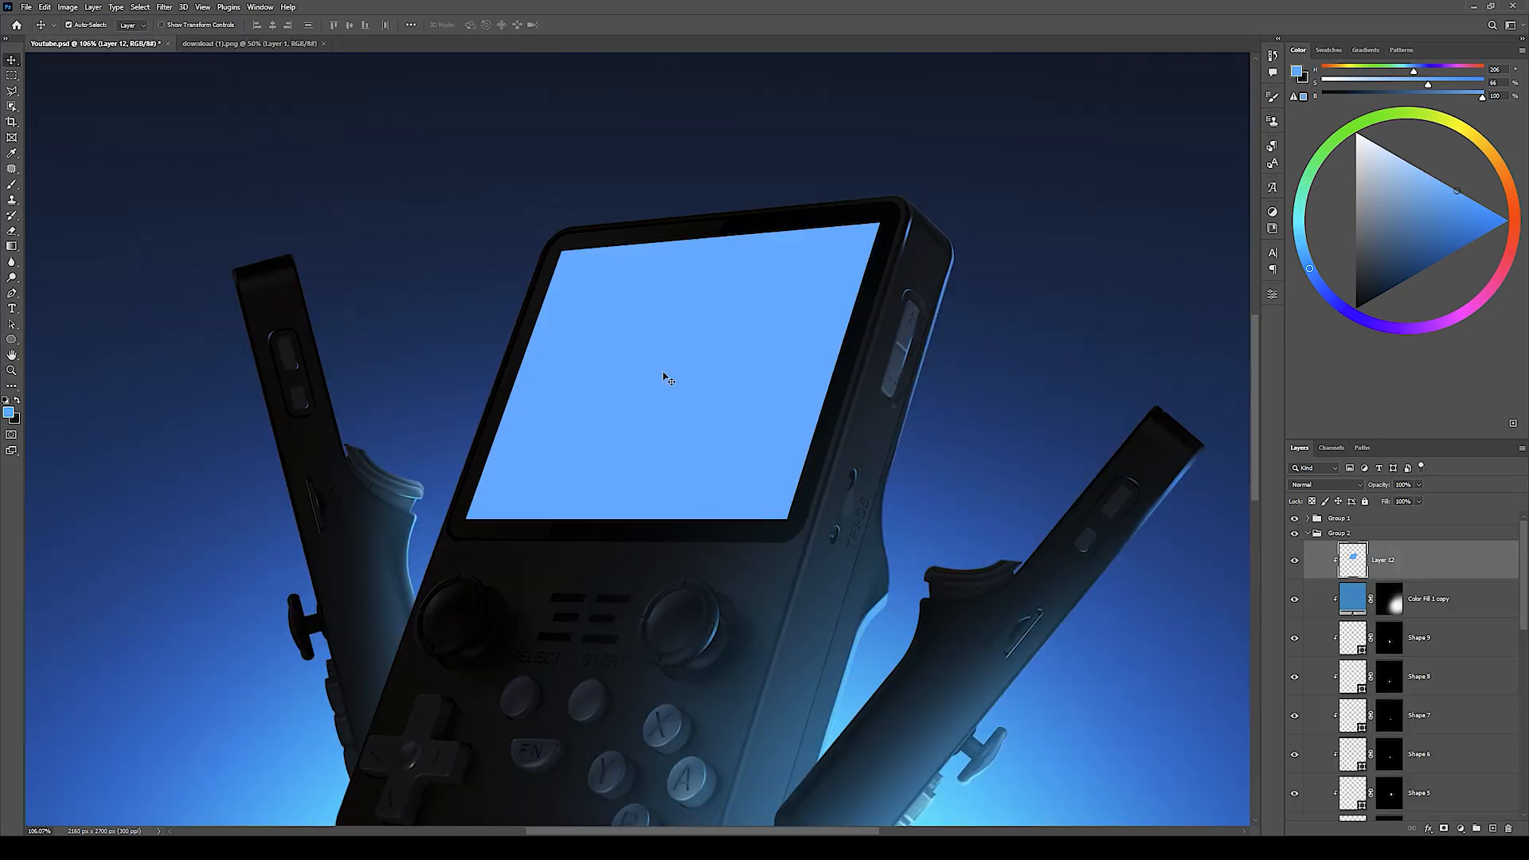
{"action": "key", "text": "ctrl+v"}
{"action": "key", "text": "ctrl+alt+g"}
{"action": "key", "text": "ctrl+t"}
{"action": "scroll", "coordinate": [1011, 318], "scroll_direction": "down", "scroll_amount": 2}
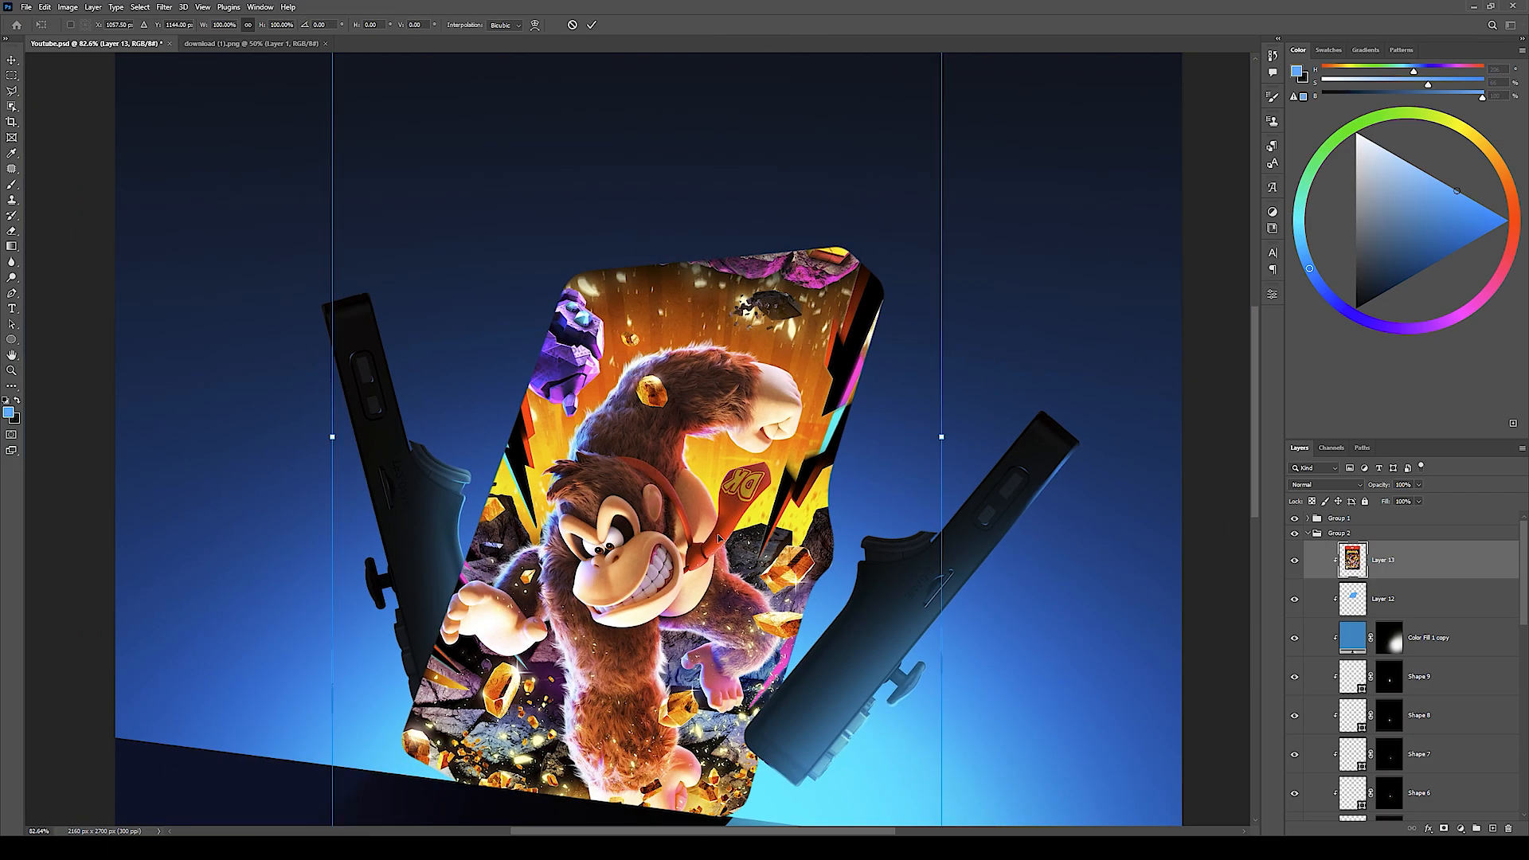
{"action": "key", "text": "Return"}
Step: Mask the artwork layer to the display shape of Layer 12 and unlink the mask from the image
{"action": "left_click", "coordinate": [1357, 600], "text": "ctrl"}
{"action": "left_click", "coordinate": [1443, 828]}
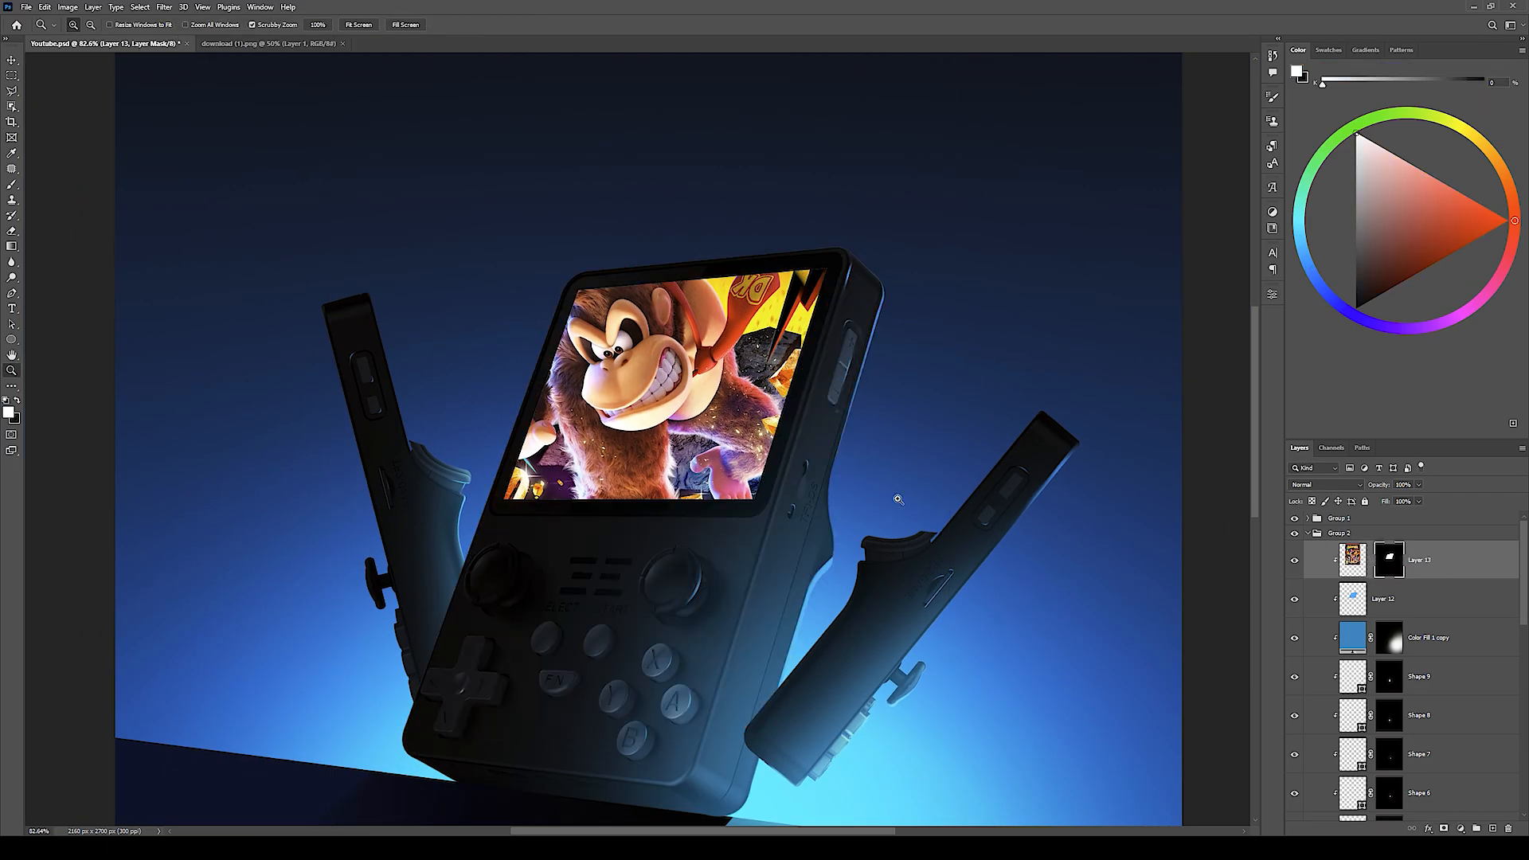
{"action": "left_click", "coordinate": [1370, 560]}
Step: Scale down, rotate and reposition the artwork inside its mask so the whole Donkey Kong character fits the tilted display
{"action": "left_click", "coordinate": [1352, 560]}
{"action": "key", "text": "ctrl+t"}
{"action": "left_click_drag", "start_coordinate": [950, 314], "coordinate": [896, 147]}
{"action": "left_click_drag", "start_coordinate": [637, 88], "coordinate": [571, 157]}
{"action": "left_click_drag", "start_coordinate": [887, 192], "coordinate": [925, 184]}
{"action": "left_click_drag", "start_coordinate": [770, 324], "coordinate": [761, 322]}
{"action": "key", "text": "Return"}
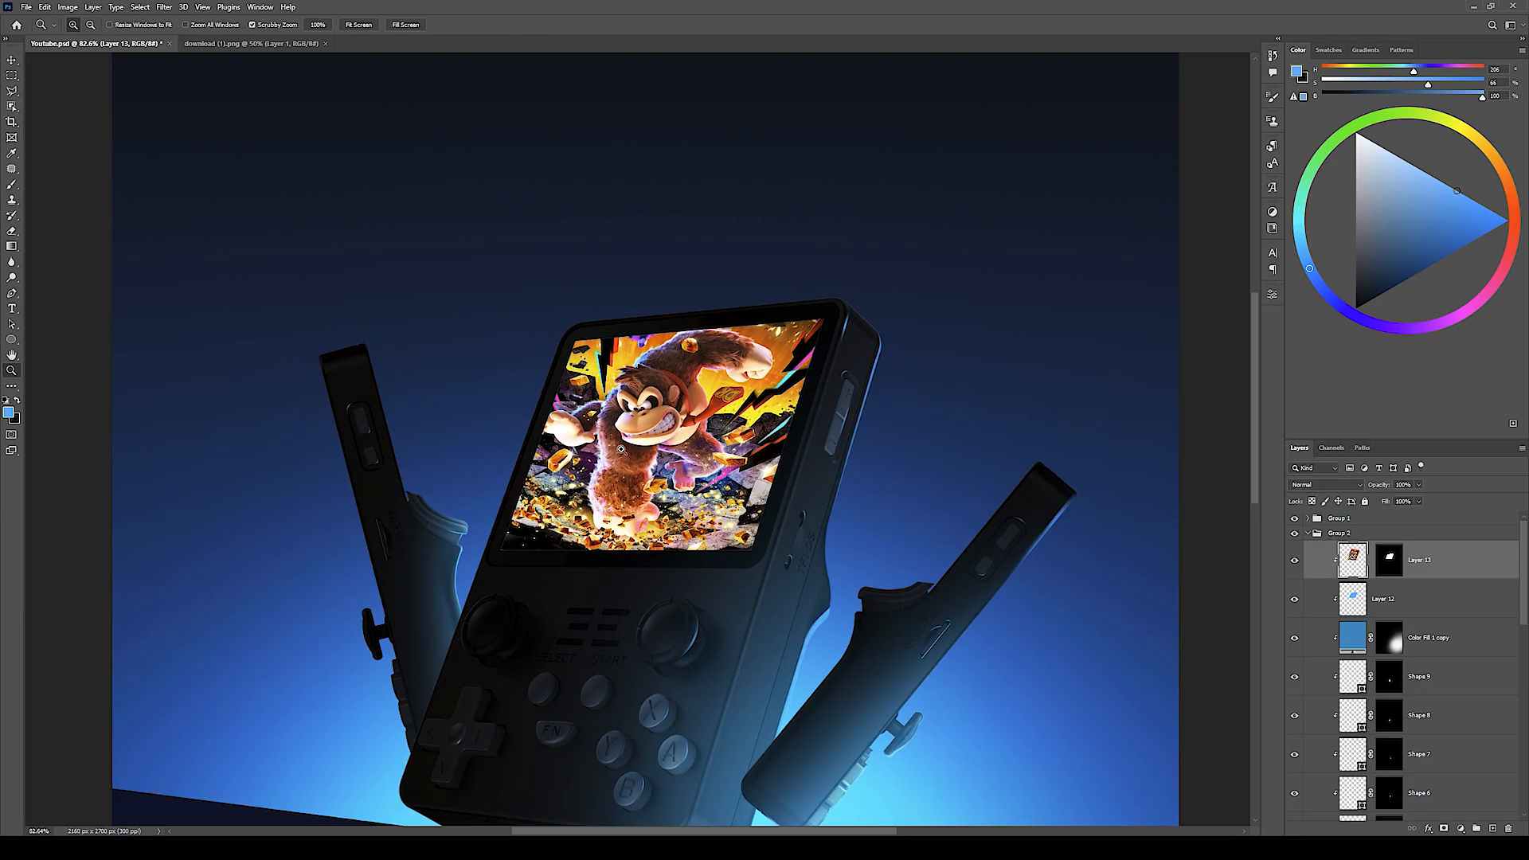
{"action": "left_click_drag", "start_coordinate": [747, 477], "coordinate": [711, 446]}
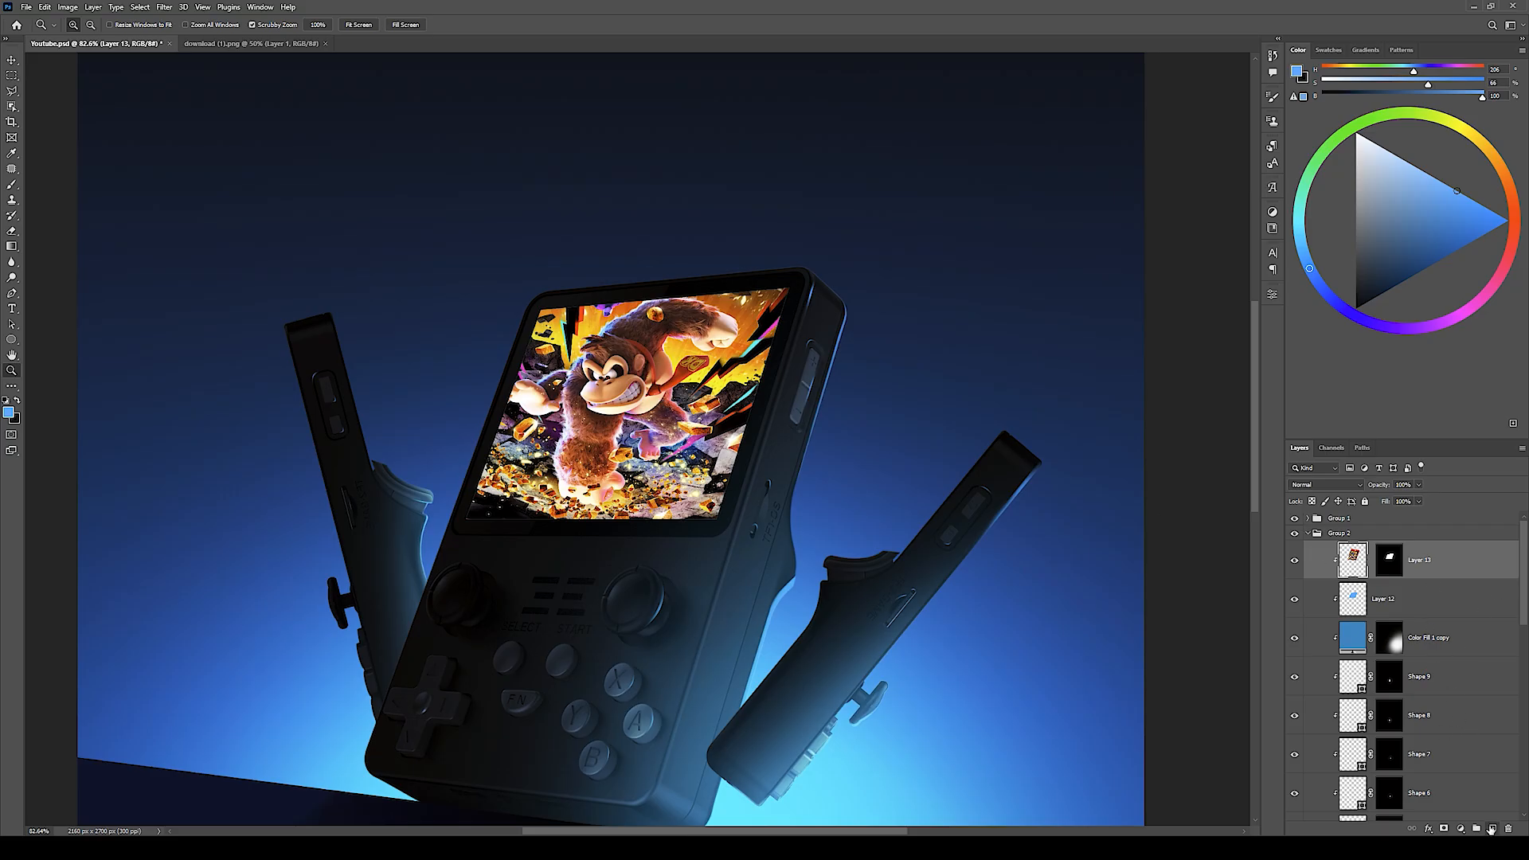
Step: Add a new layer above the artwork, set it to Linear Dodge (Add) and sample orange from the artwork for the brush
{"action": "left_click", "coordinate": [1492, 829]}
{"action": "left_click", "coordinate": [1325, 484]}
{"action": "left_click", "coordinate": [1336, 599]}
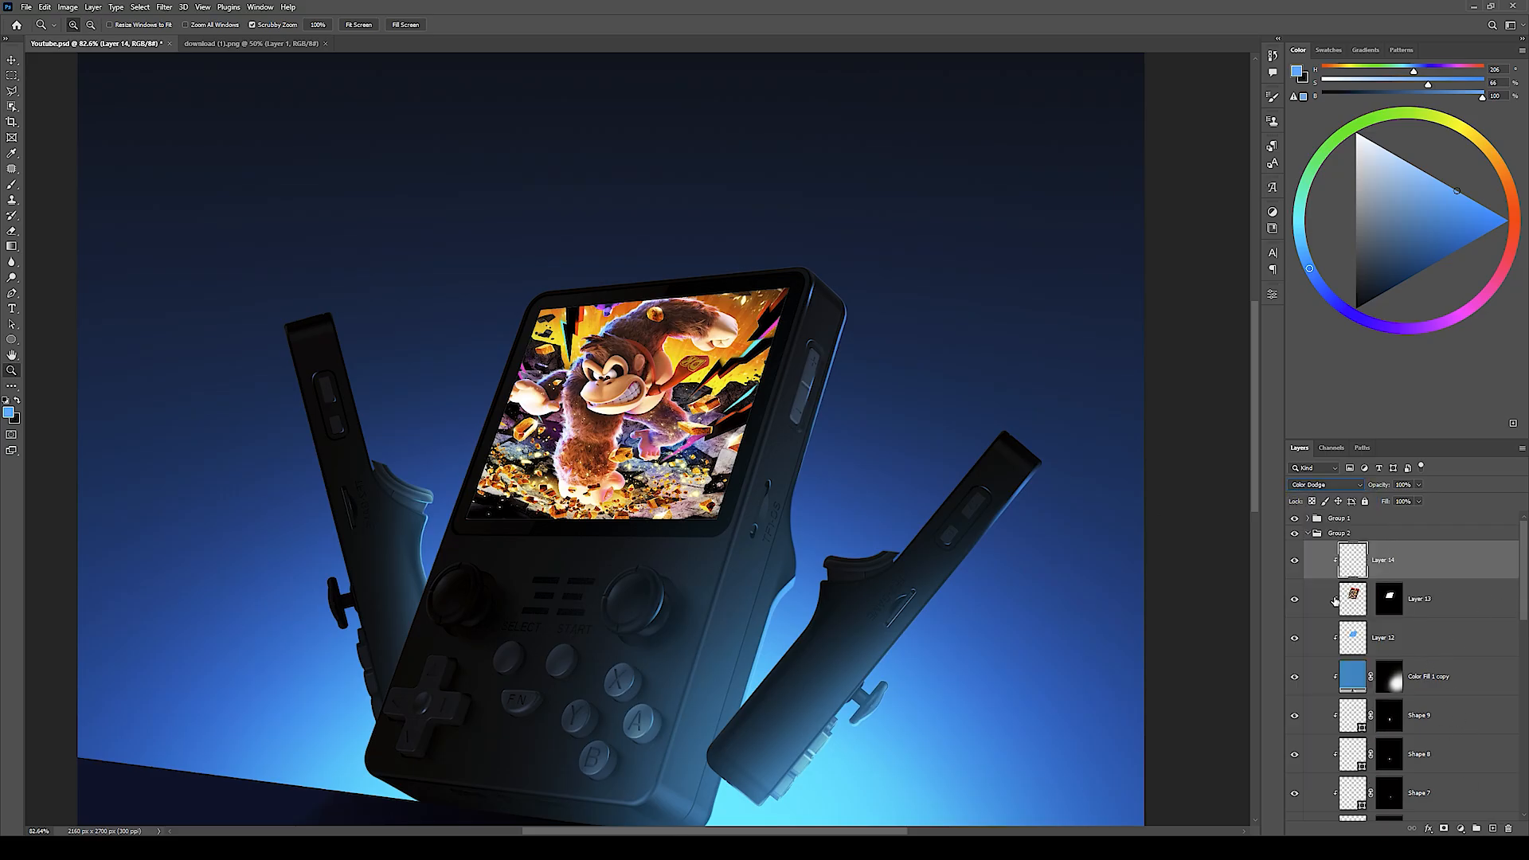
{"action": "key", "text": "b"}
{"action": "left_click", "coordinate": [710, 334], "text": "alt"}
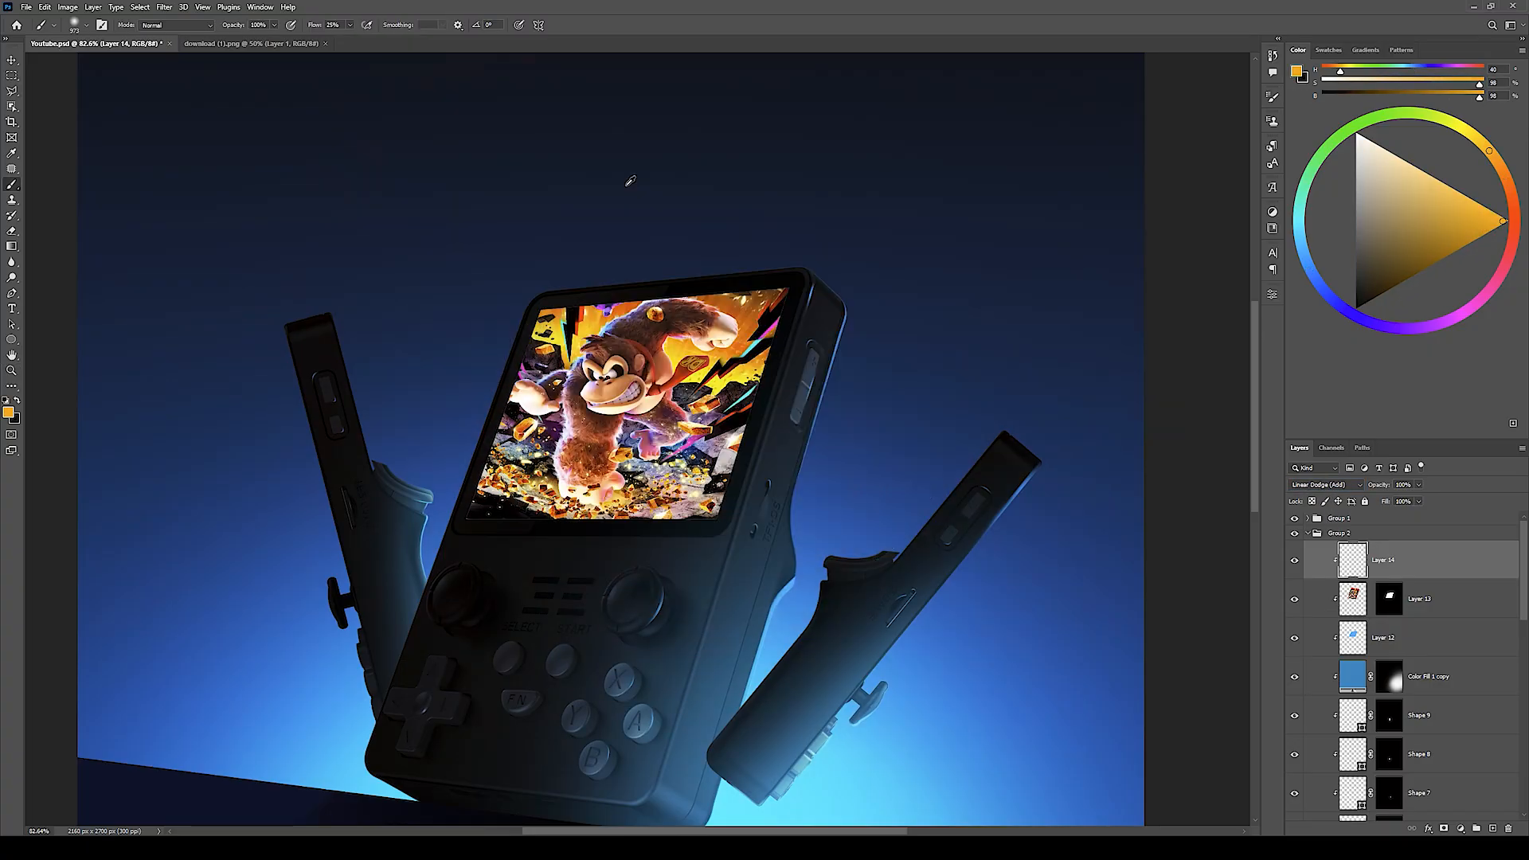
Step: Undo a test stroke beside the display, release Layer 14 from the clipping mask and lower the brush flow
{"action": "left_click_drag", "start_coordinate": [717, 360], "coordinate": [742, 368]}
{"action": "key", "text": "ctrl+z"}
{"action": "left_click", "coordinate": [1401, 575], "text": "alt"}
{"action": "right_click", "coordinate": [648, 390], "text": "alt"}
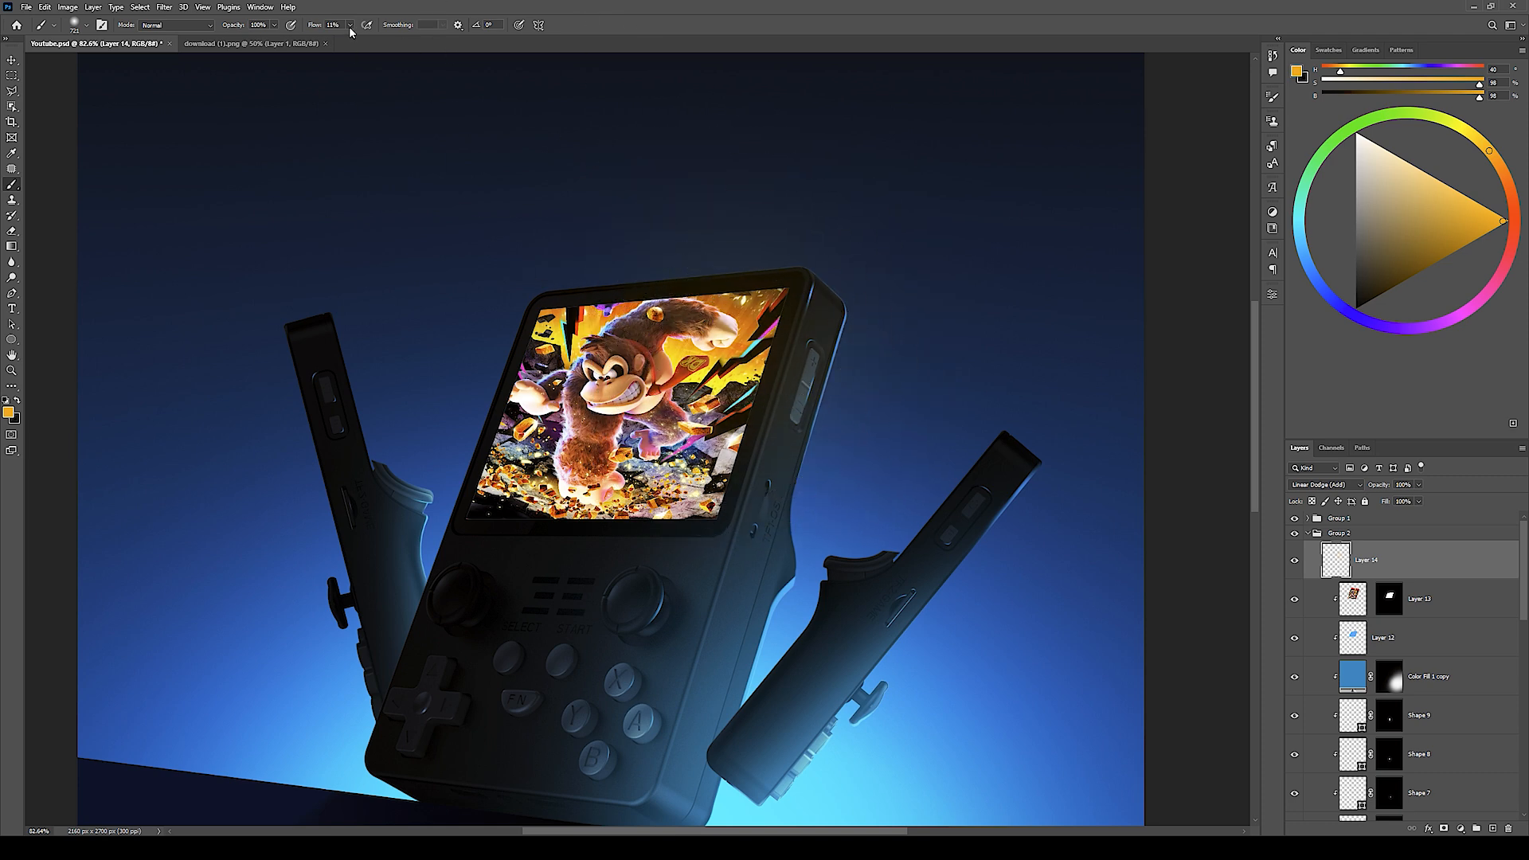
Step: Paint a soft orange glow over the display's upper right corner on Layer 14 and toggle the layer's visibility to compare
{"action": "left_click", "coordinate": [707, 385]}
{"action": "right_click", "coordinate": [709, 385], "text": "alt"}
{"action": "left_click", "coordinate": [707, 359]}
{"action": "right_click", "coordinate": [727, 353], "text": "alt"}
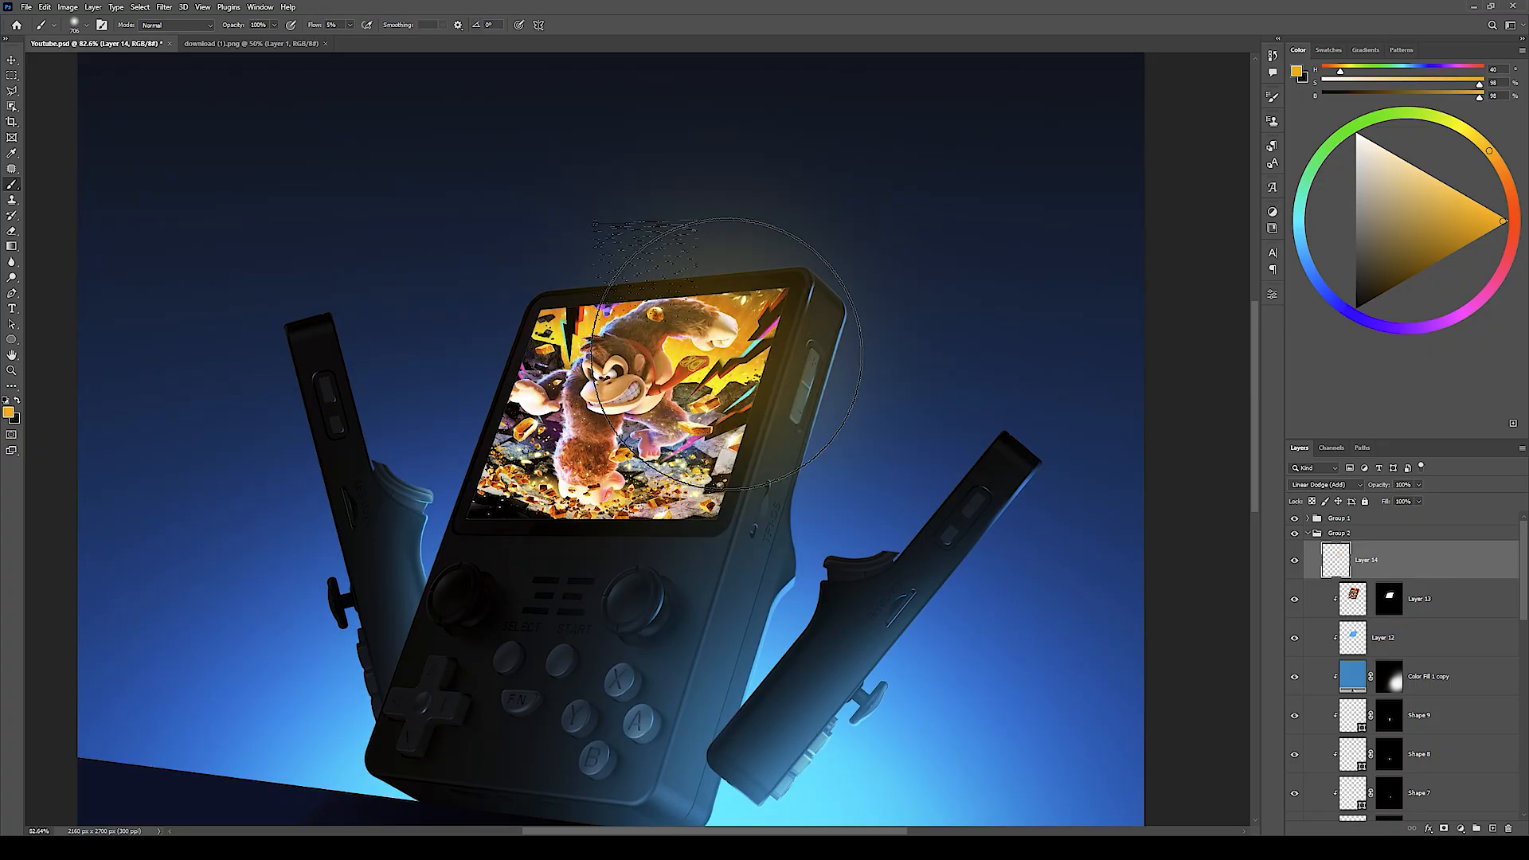
{"action": "right_click", "coordinate": [704, 358], "text": "alt"}
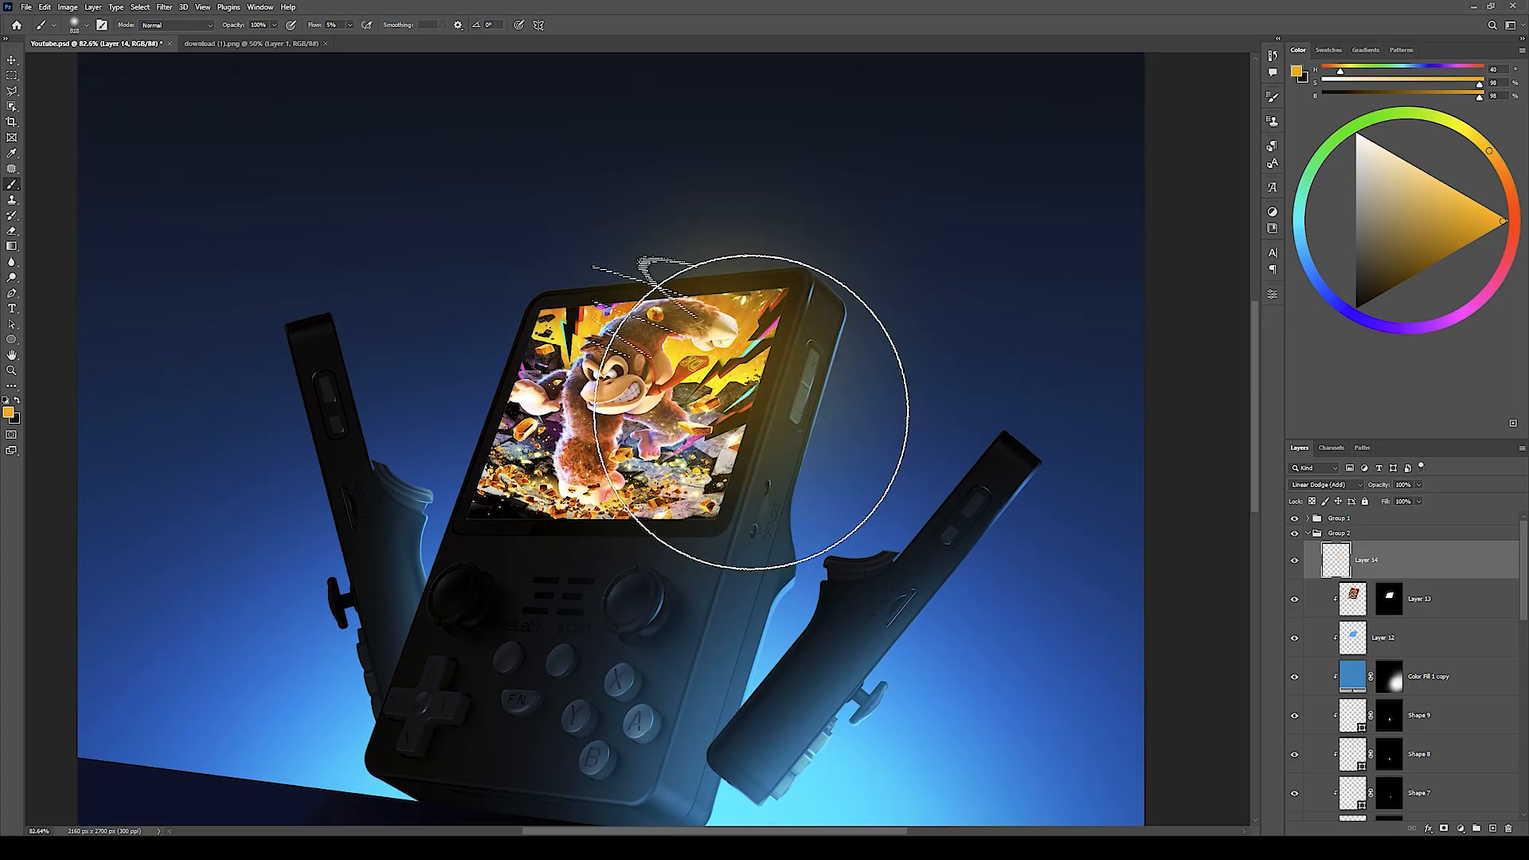
{"action": "key", "text": "z"}
{"action": "left_click_drag", "start_coordinate": [705, 335], "coordinate": [733, 414]}
{"action": "left_click", "coordinate": [1293, 569]}
{"action": "left_click", "coordinate": [1293, 568]}
{"action": "left_click", "coordinate": [1293, 568]}
{"action": "left_click", "coordinate": [1293, 569]}
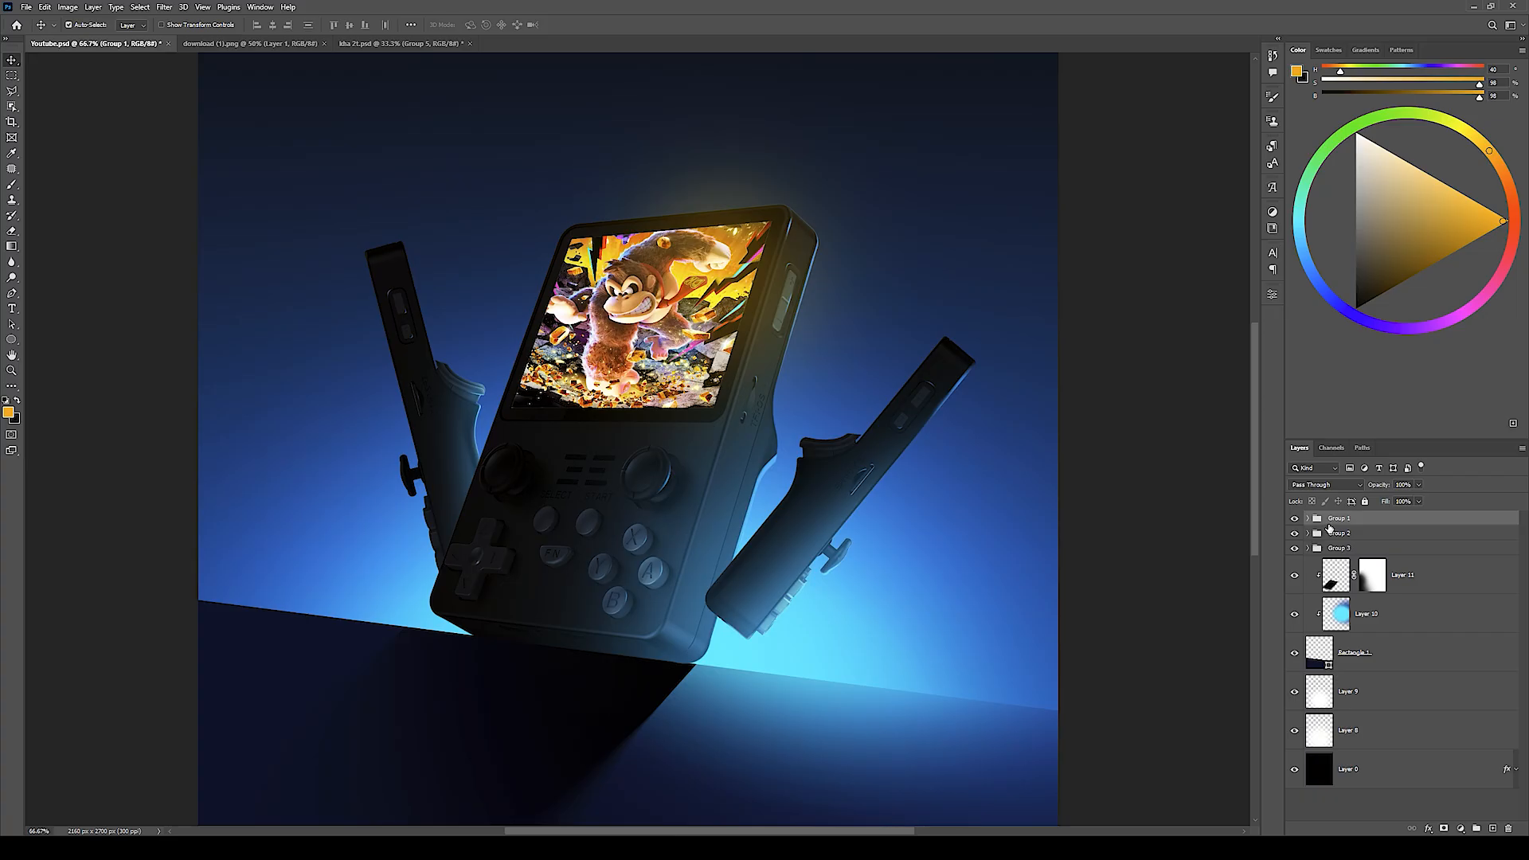
Step: Bring the lightning bolt group from the other open document into Youtube.psd above Group 1, placed around the consoles
{"action": "left_click_drag", "start_coordinate": [966, 538], "coordinate": [921, 443]}
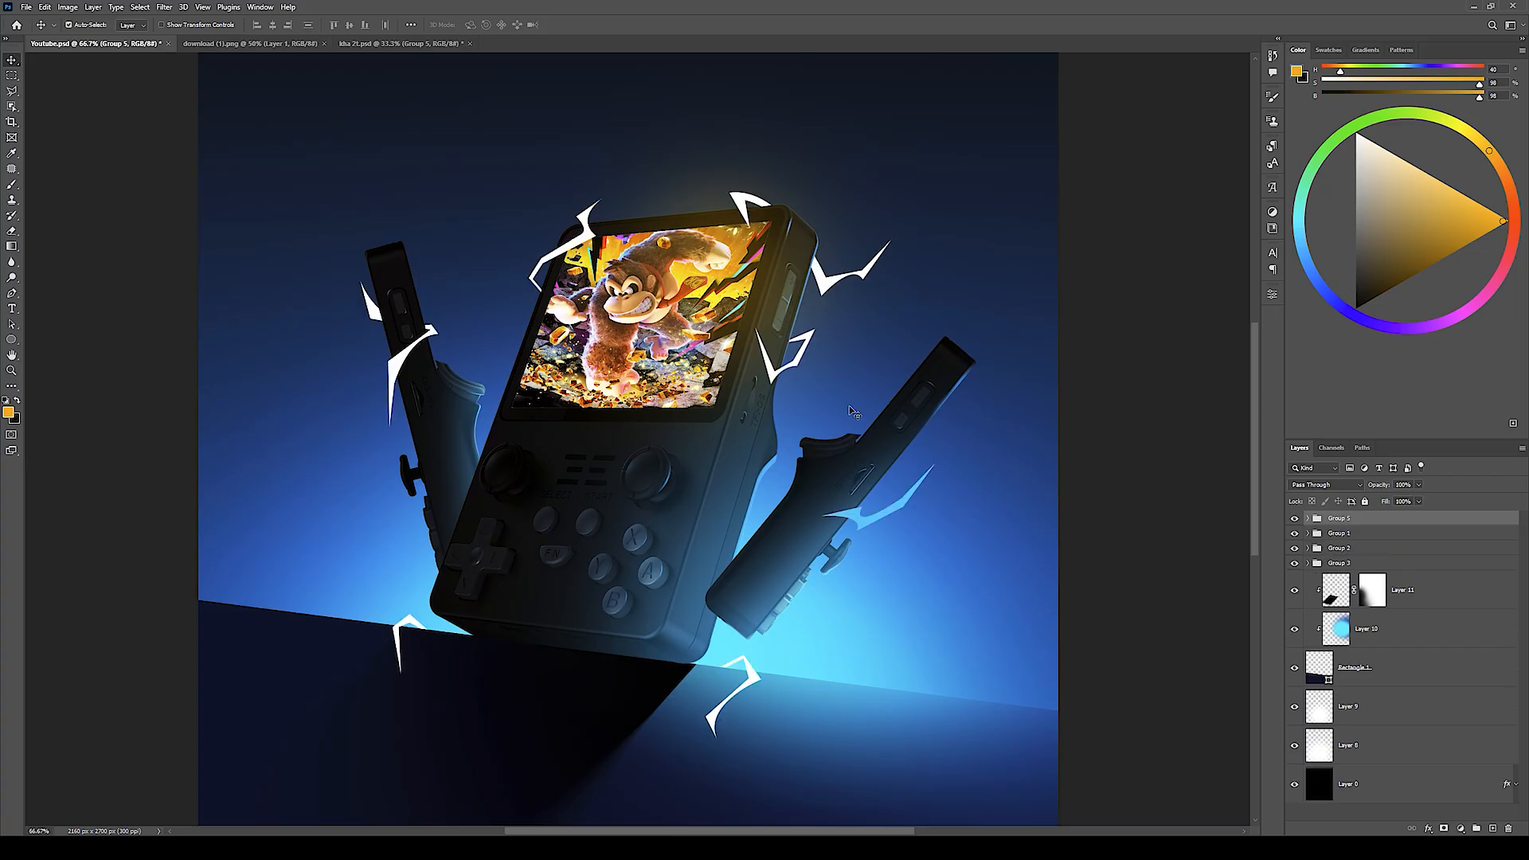
{"action": "key", "text": "z"}
{"action": "mouse_move", "coordinate": [735, 446]}
{"action": "left_mouse_down"}
{"action": "mouse_move", "coordinate": [695, 437]}
{"action": "mouse_move", "coordinate": [720, 428]}
{"action": "left_mouse_up"}
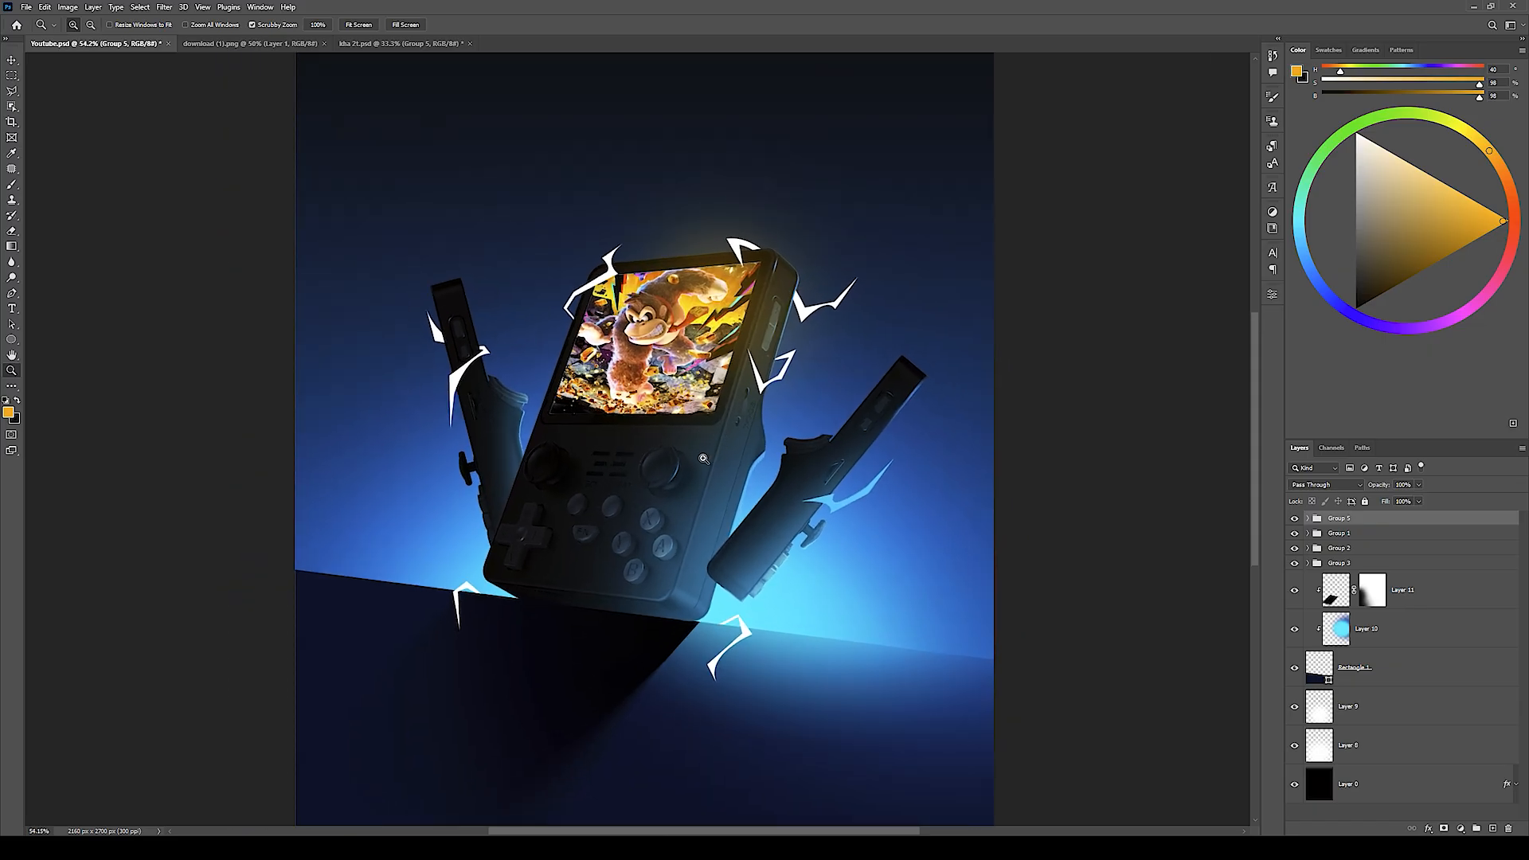
{"action": "left_click_drag", "start_coordinate": [705, 403], "coordinate": [738, 388]}
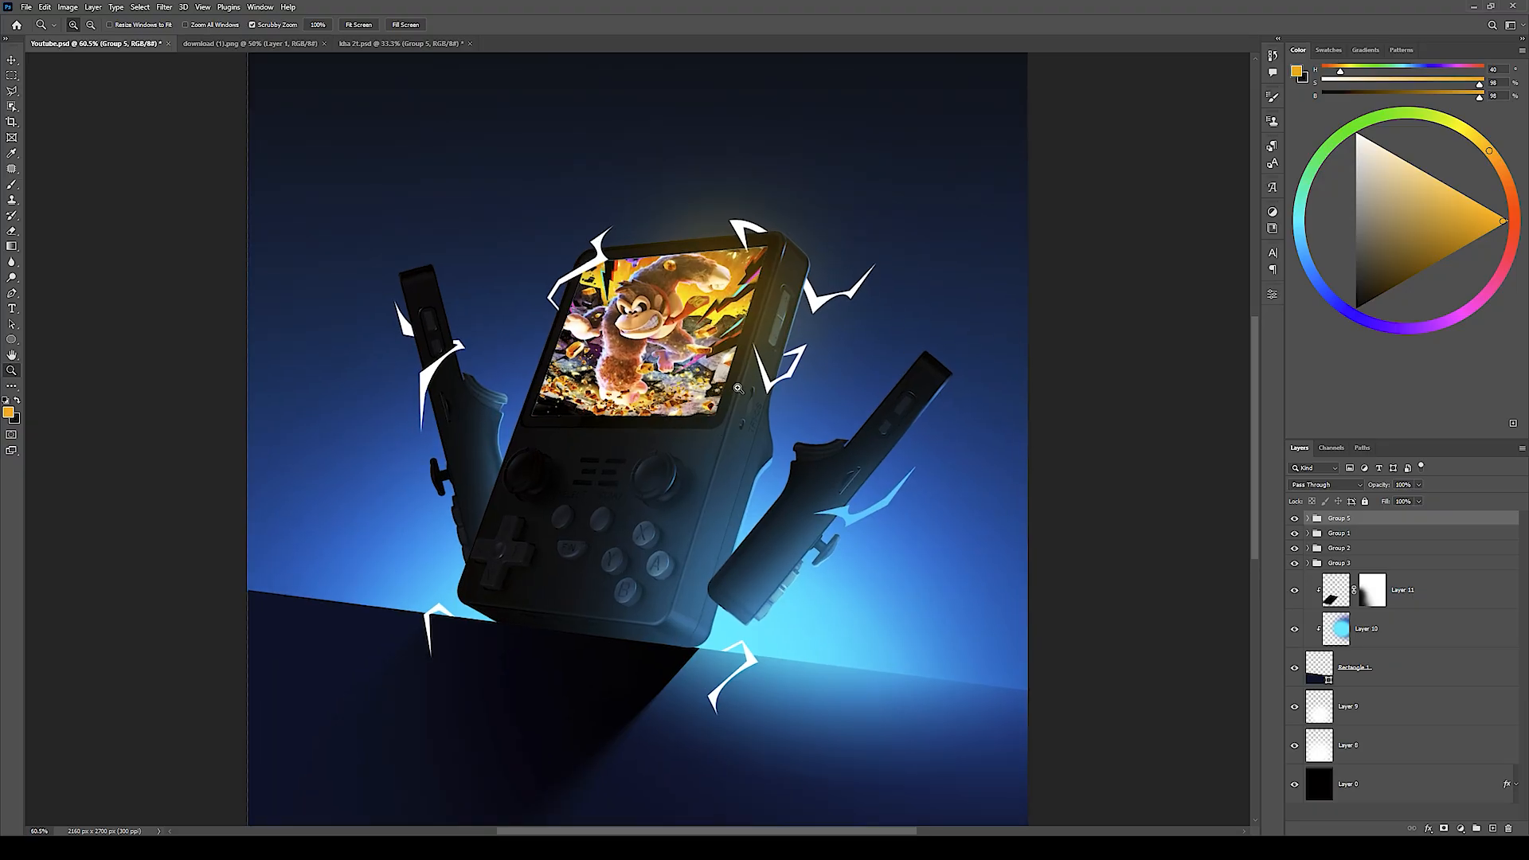
{"action": "left_click_drag", "start_coordinate": [658, 361], "coordinate": [816, 504]}
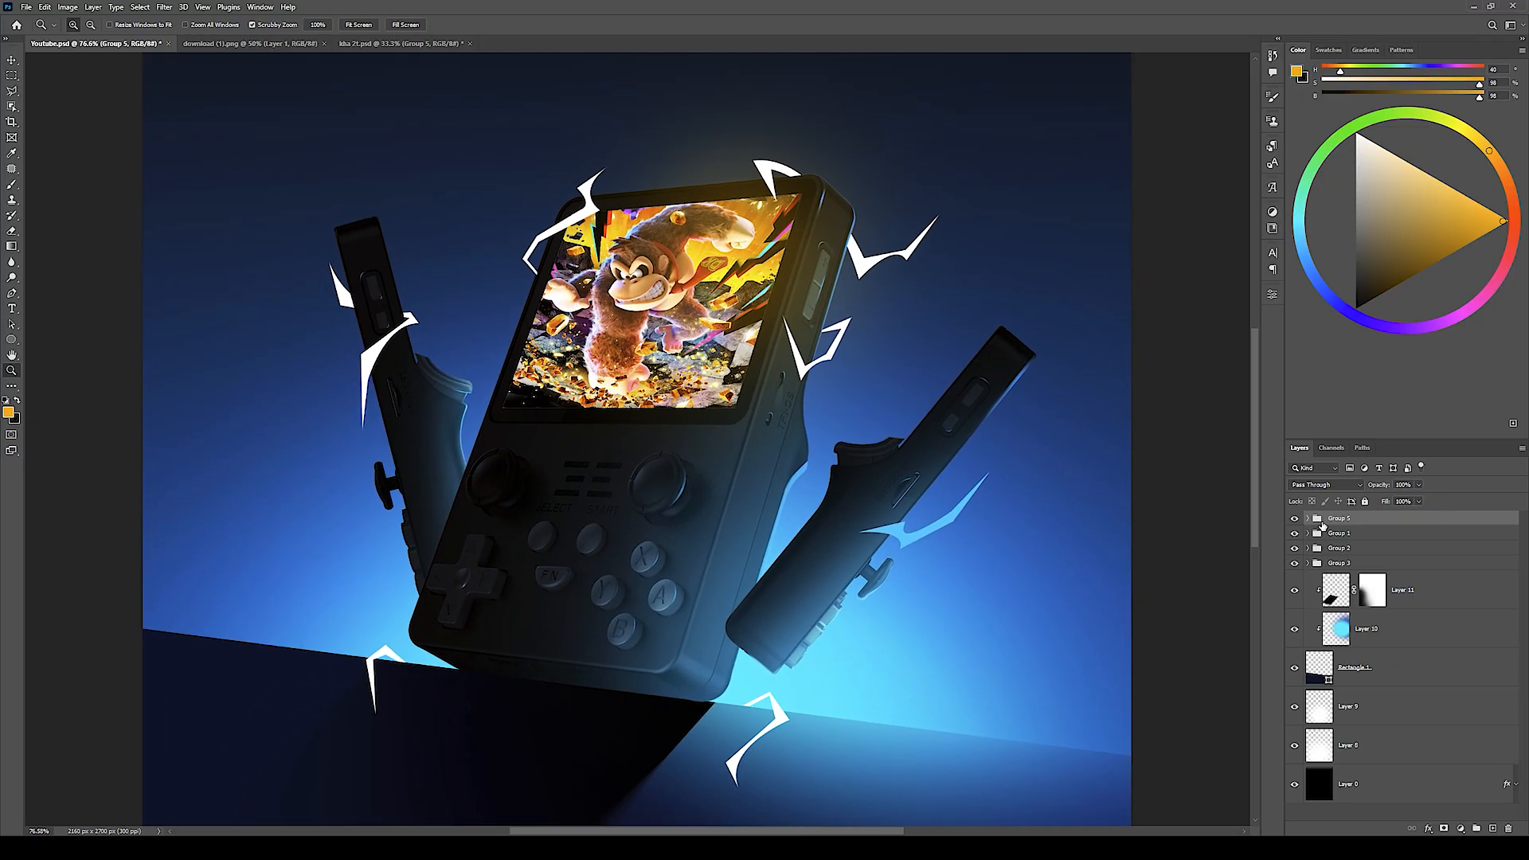
Step: Add a new layer above Layer 21 in Group 5 and set the Pen tool to Path mode
{"action": "left_click", "coordinate": [1307, 518]}
{"action": "left_click", "coordinate": [1434, 546]}
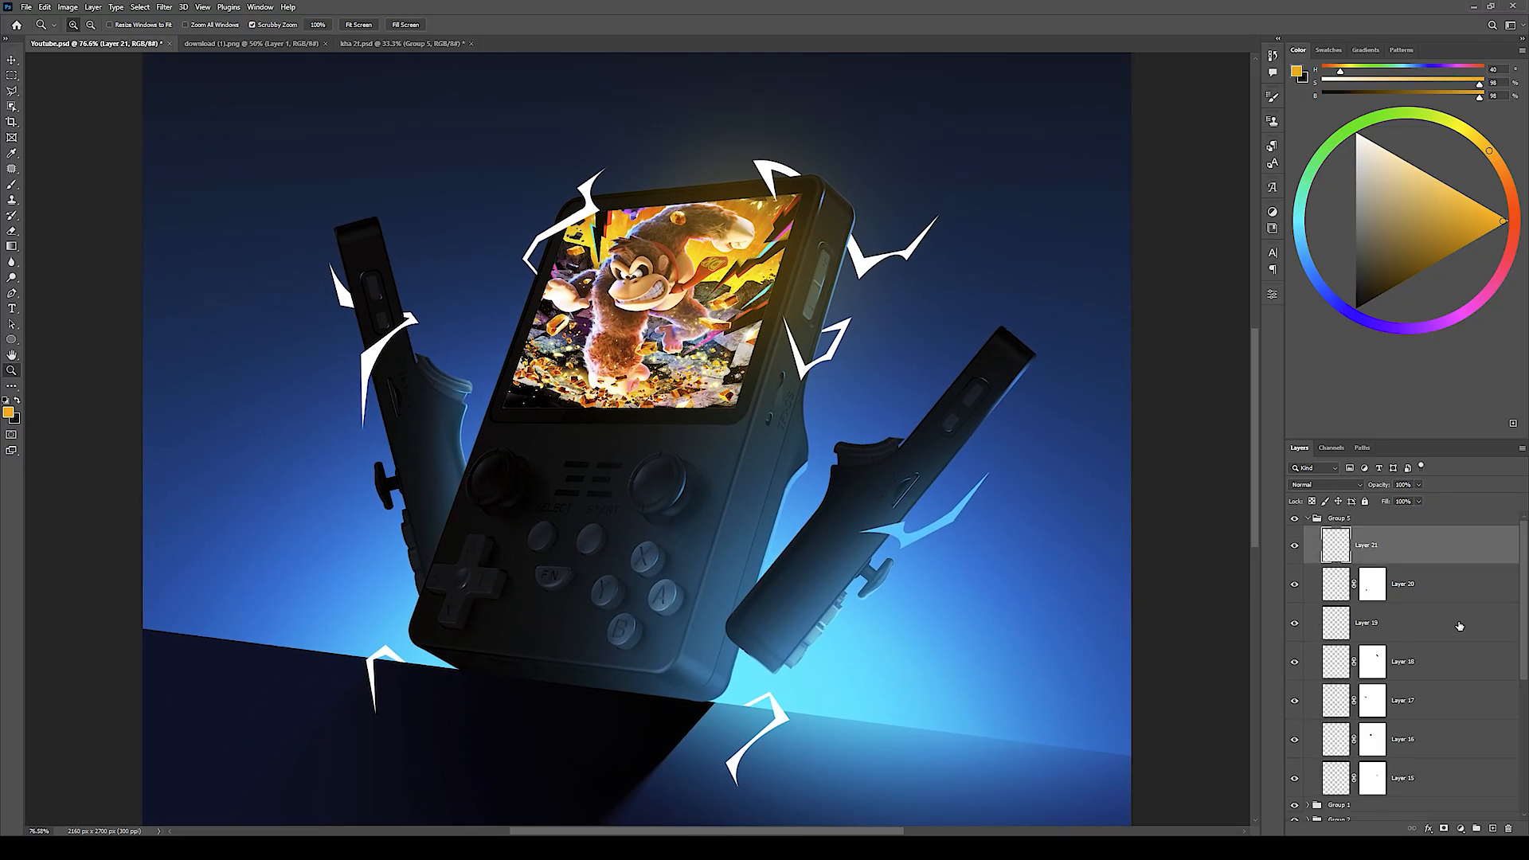
{"action": "left_click", "coordinate": [1493, 830]}
{"action": "key", "text": "p"}
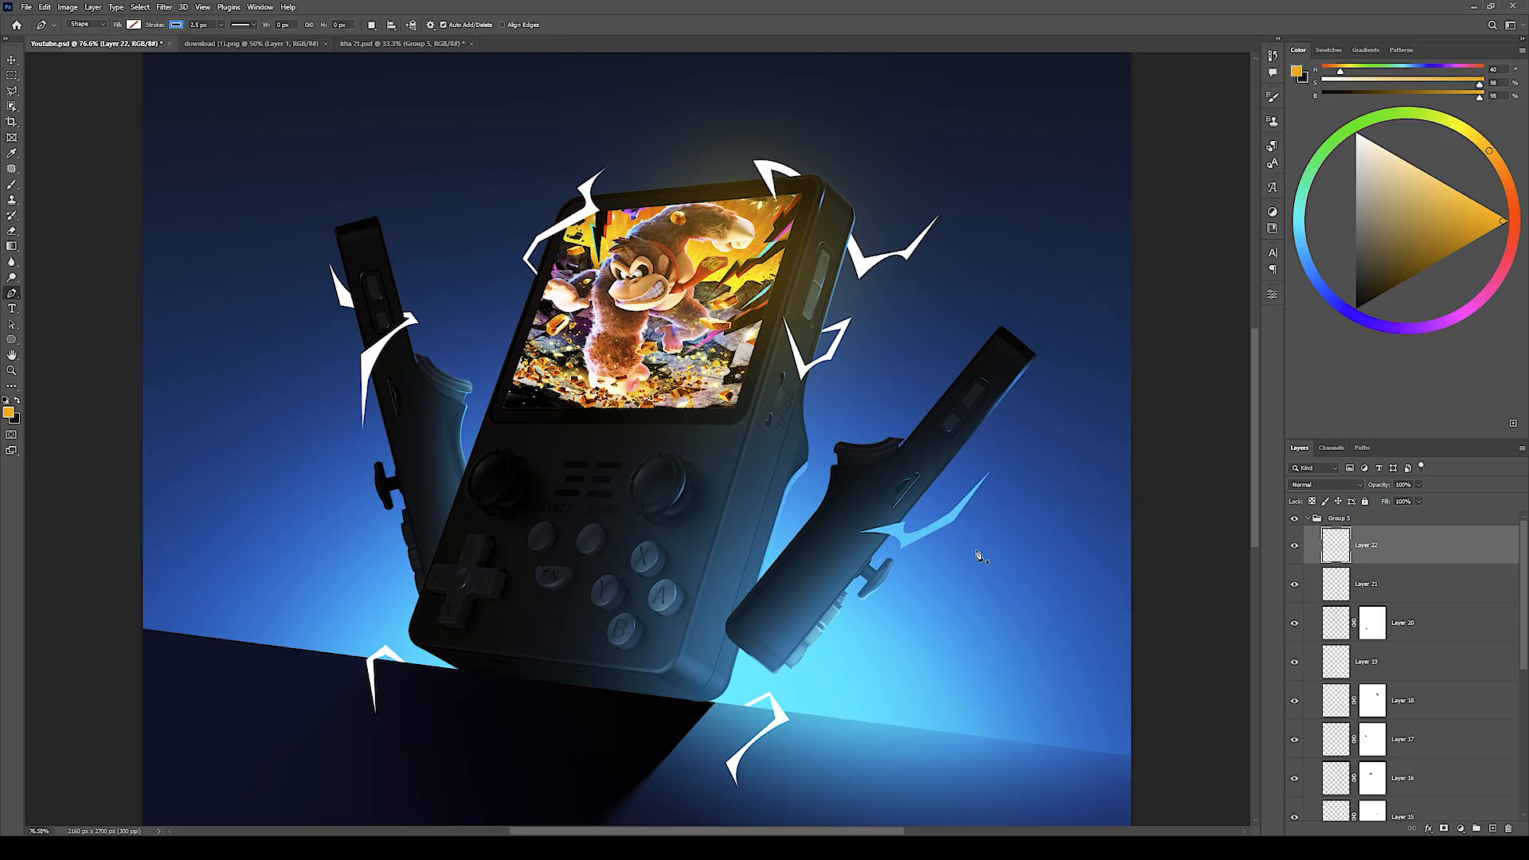
{"action": "scroll", "coordinate": [876, 629], "scroll_direction": "down", "scroll_amount": 2}
{"action": "left_click_drag", "start_coordinate": [934, 632], "coordinate": [761, 497]}
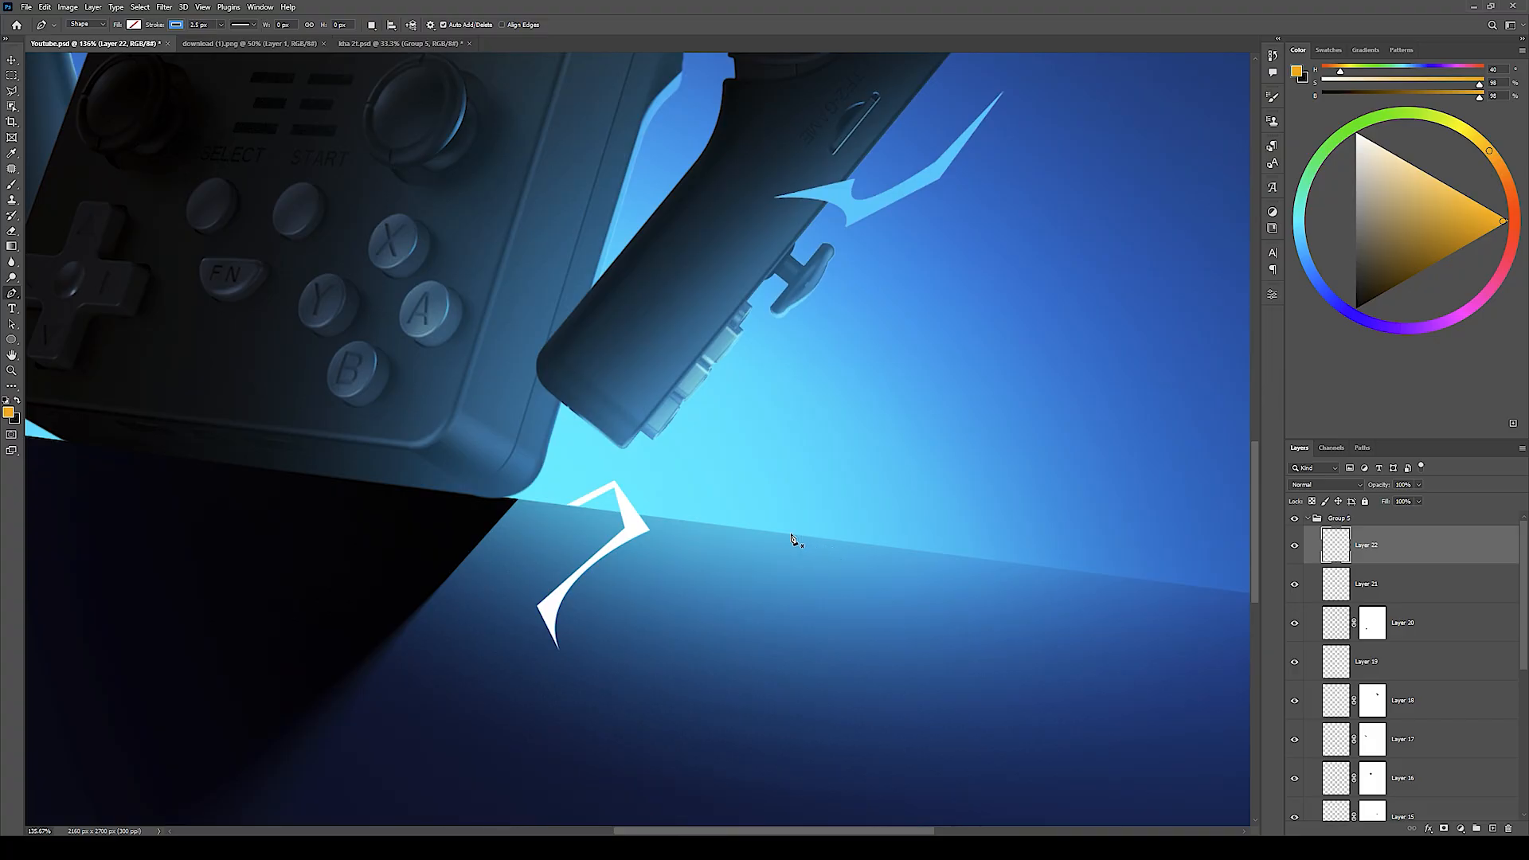
{"action": "left_click", "coordinate": [82, 24]}
{"action": "left_click", "coordinate": [80, 39]}
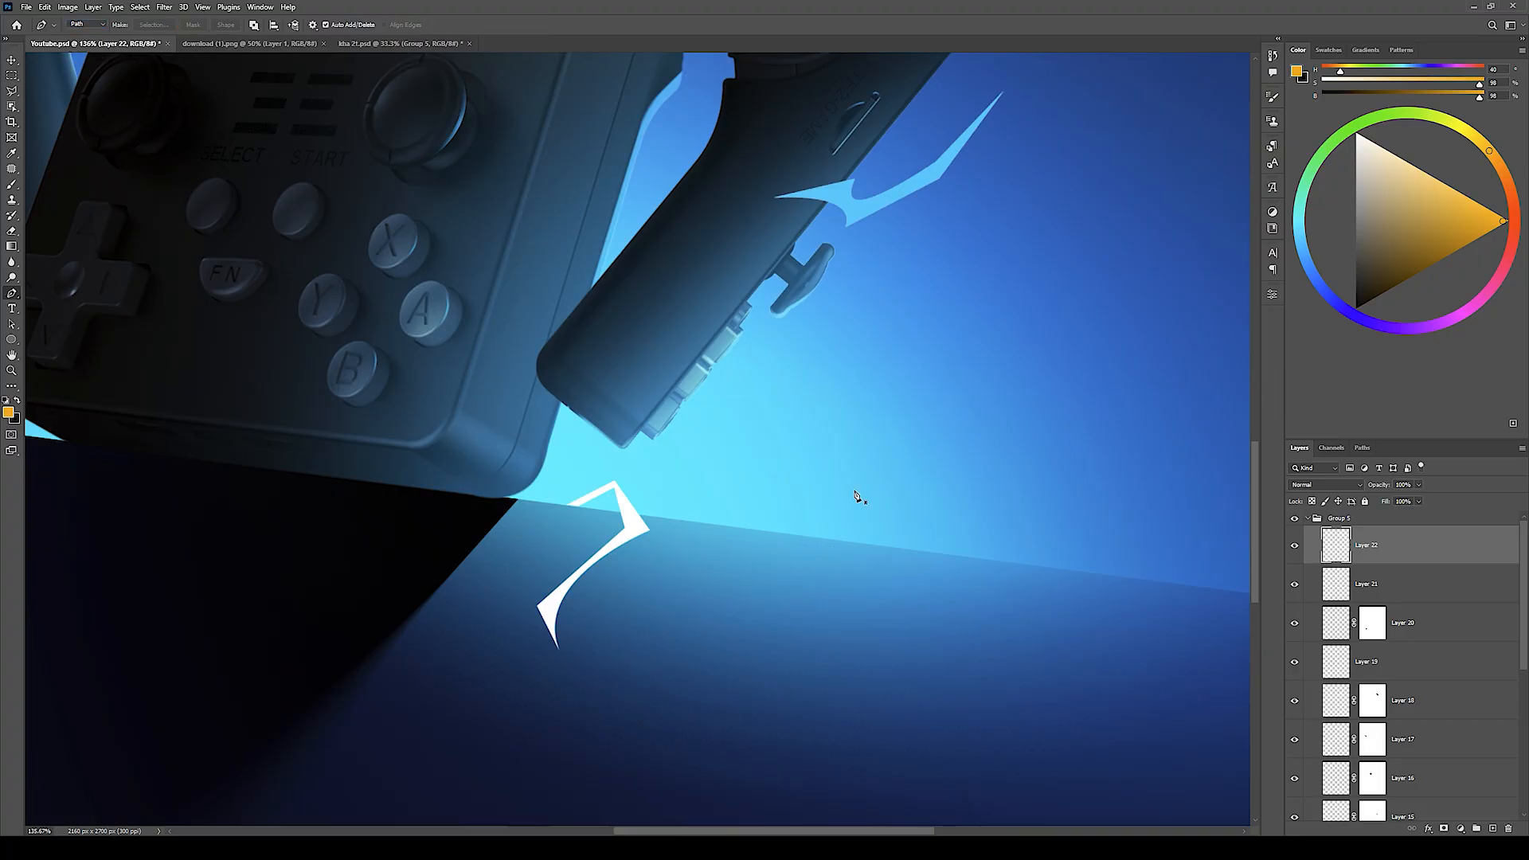
Step: Draw a zigzag lightning bolt path across the floor edge beside the existing white bolt and turn it into a selection
{"action": "left_click", "coordinate": [757, 529]}
{"action": "key", "text": "ctrl+z"}
{"action": "left_click", "coordinate": [740, 540]}
{"action": "left_click_drag", "start_coordinate": [972, 481], "coordinate": [1000, 507]}
{"action": "left_click", "coordinate": [740, 540]}
{"action": "key", "text": "ctrl+Return"}
{"action": "key", "text": "b"}
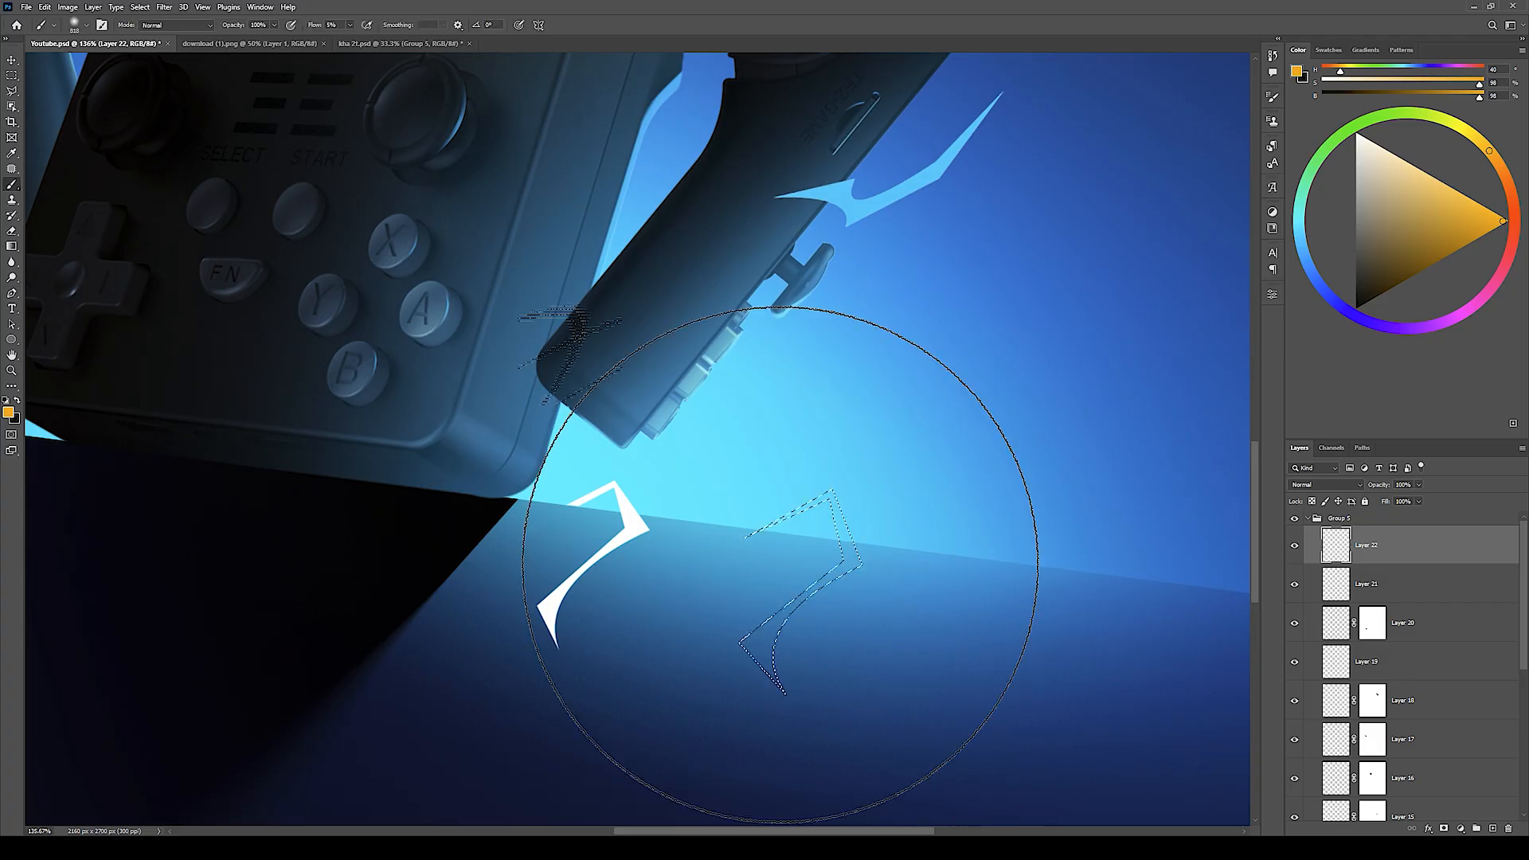
Step: Fill the bolt selection with white on Layer 22, deselect and touch up its end with the Eraser
{"action": "key", "text": "d"}
{"action": "key", "text": "x"}
{"action": "key", "text": "alt+BackSpace"}
{"action": "key", "text": "ctrl+d"}
{"action": "key", "text": "z"}
{"action": "key", "text": "e"}
{"action": "mouse_move", "coordinate": [732, 572]}
{"action": "left_mouse_down"}
{"action": "mouse_move", "coordinate": [745, 550]}
{"action": "mouse_move", "coordinate": [691, 523]}
{"action": "mouse_move", "coordinate": [756, 534]}
{"action": "left_mouse_up"}
{"action": "key", "text": "z"}
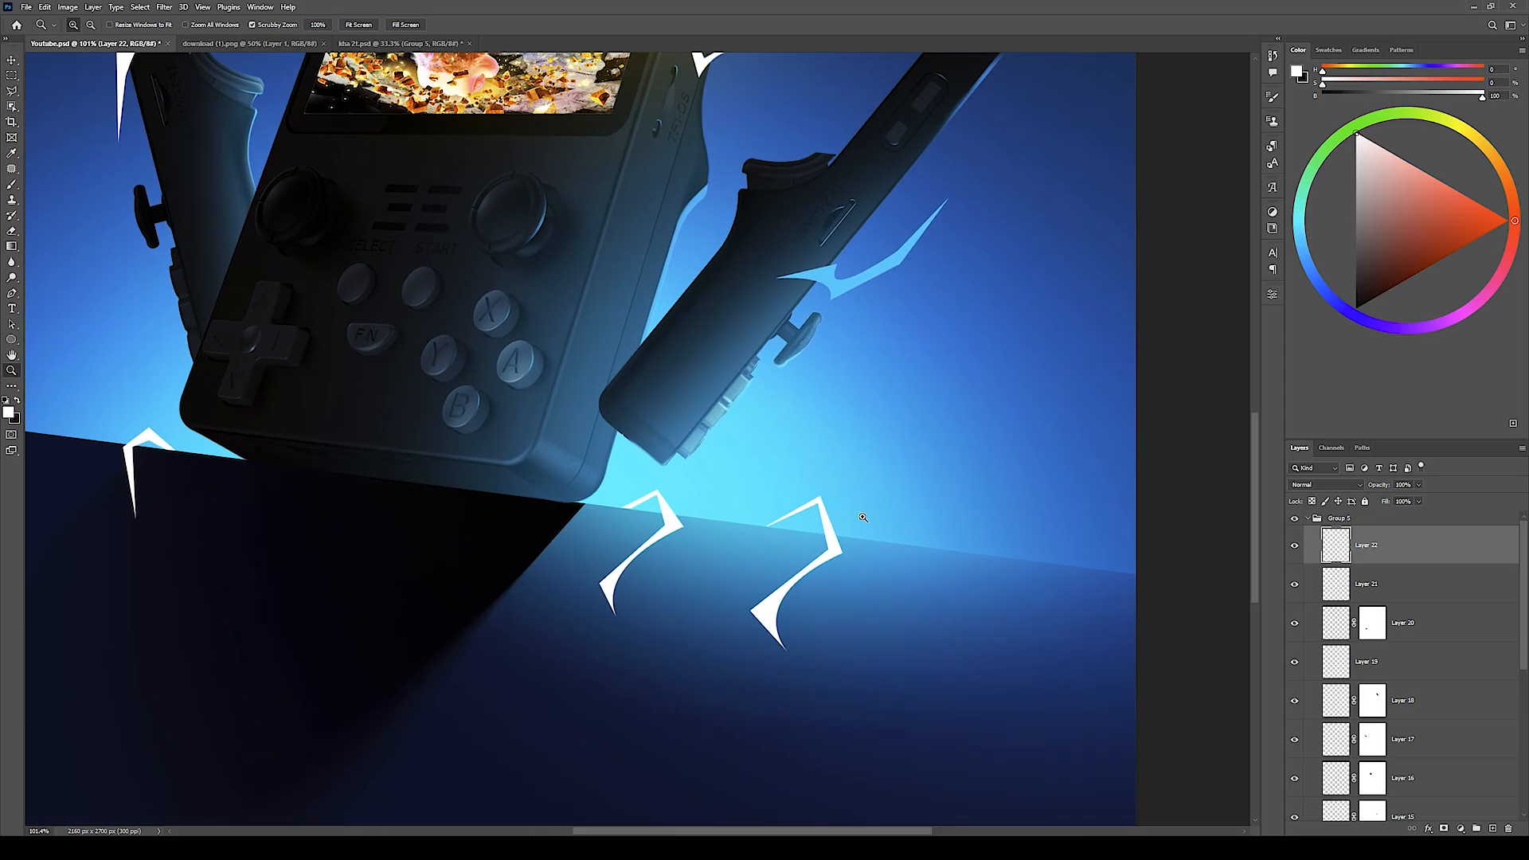
Step: Try to move, rotate and reshape the new white bolt to fit around the upper end of the right side-view console
{"action": "key", "text": "ctrl+t"}
{"action": "left_click_drag", "start_coordinate": [843, 495], "coordinate": [922, 117]}
{"action": "key", "text": "Return"}
{"action": "key", "text": "v"}
{"action": "left_click_drag", "start_coordinate": [922, 139], "coordinate": [926, 260]}
{"action": "scroll", "coordinate": [925, 260], "scroll_direction": "up", "scroll_amount": 2}
{"action": "key", "text": "ctrl+t"}
{"action": "left_click_drag", "start_coordinate": [1009, 292], "coordinate": [812, 414]}
{"action": "left_click_drag", "start_coordinate": [886, 344], "coordinate": [876, 226]}
{"action": "left_click_drag", "start_coordinate": [984, 226], "coordinate": [908, 312]}
{"action": "left_click_drag", "start_coordinate": [886, 233], "coordinate": [975, 226]}
{"action": "left_click_drag", "start_coordinate": [1062, 244], "coordinate": [1061, 293]}
{"action": "left_click_drag", "start_coordinate": [957, 232], "coordinate": [982, 242]}
{"action": "left_click_drag", "start_coordinate": [1048, 292], "coordinate": [971, 177]}
{"action": "key", "text": "Return"}
Step: Erase part of the bolt around the right side-view console, then delete Layer 22
{"action": "double_click", "coordinate": [972, 178]}
{"action": "key", "text": "e"}
{"action": "right_click", "coordinate": [929, 351], "text": "alt"}
{"action": "mouse_move", "coordinate": [929, 351]}
{"action": "left_mouse_down"}
{"action": "mouse_move", "coordinate": [844, 350]}
{"action": "mouse_move", "coordinate": [762, 311]}
{"action": "mouse_move", "coordinate": [871, 329]}
{"action": "left_mouse_up"}
{"action": "key", "text": "z"}
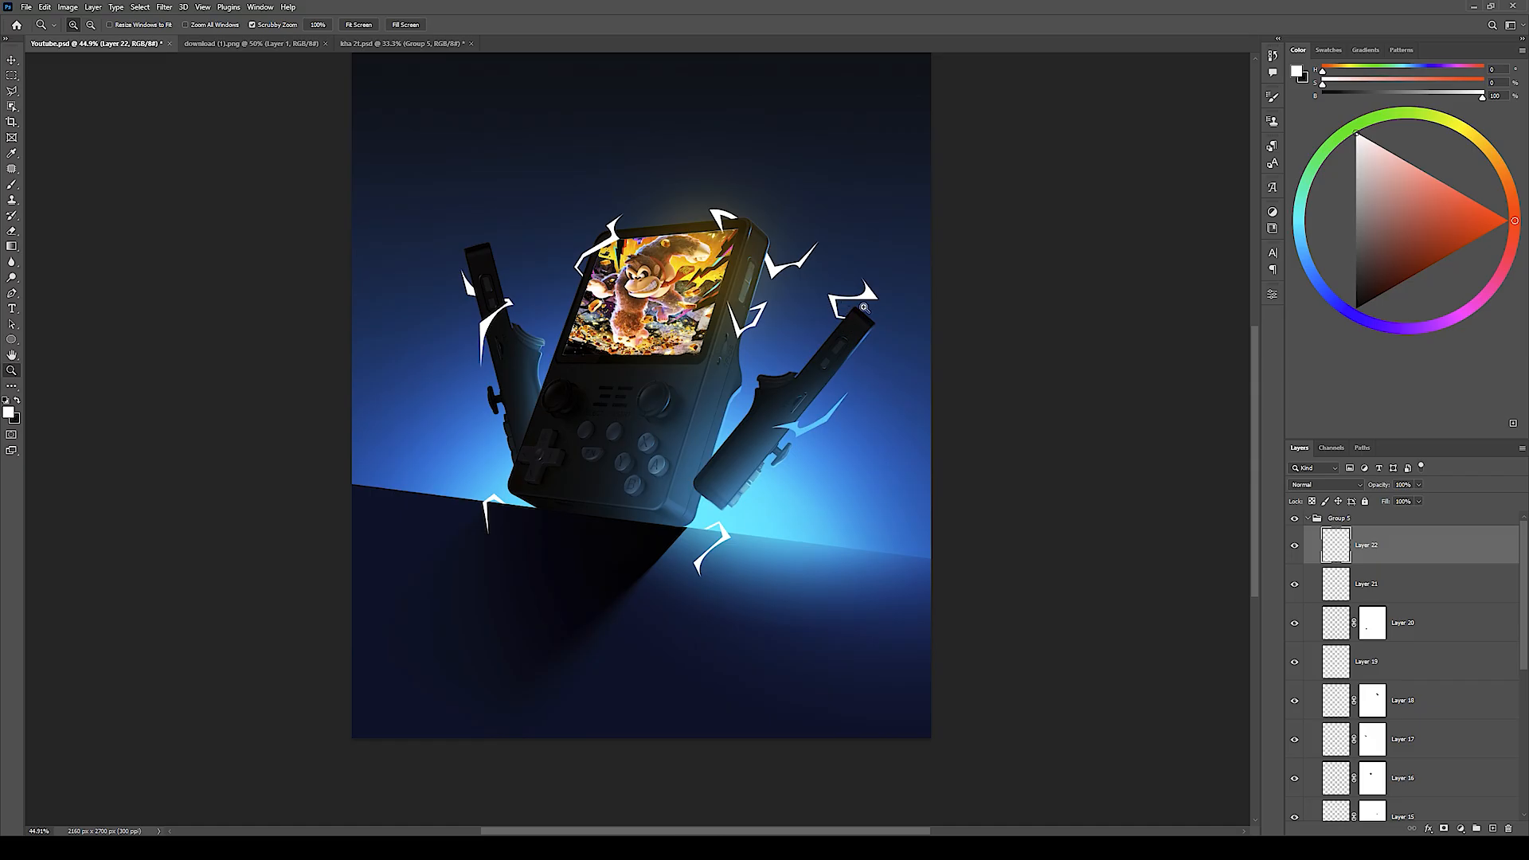
{"action": "left_click_drag", "start_coordinate": [943, 337], "coordinate": [854, 302]}
{"action": "left_click", "coordinate": [855, 302]}
{"action": "key", "text": "Delete"}
Step: Try to draw a curved lightning bolt over the display's upper edge on Layer 21 and fill it with white
{"action": "double_click", "coordinate": [734, 290]}
{"action": "key", "text": "p"}
{"action": "left_click_drag", "start_coordinate": [635, 327], "coordinate": [622, 370]}
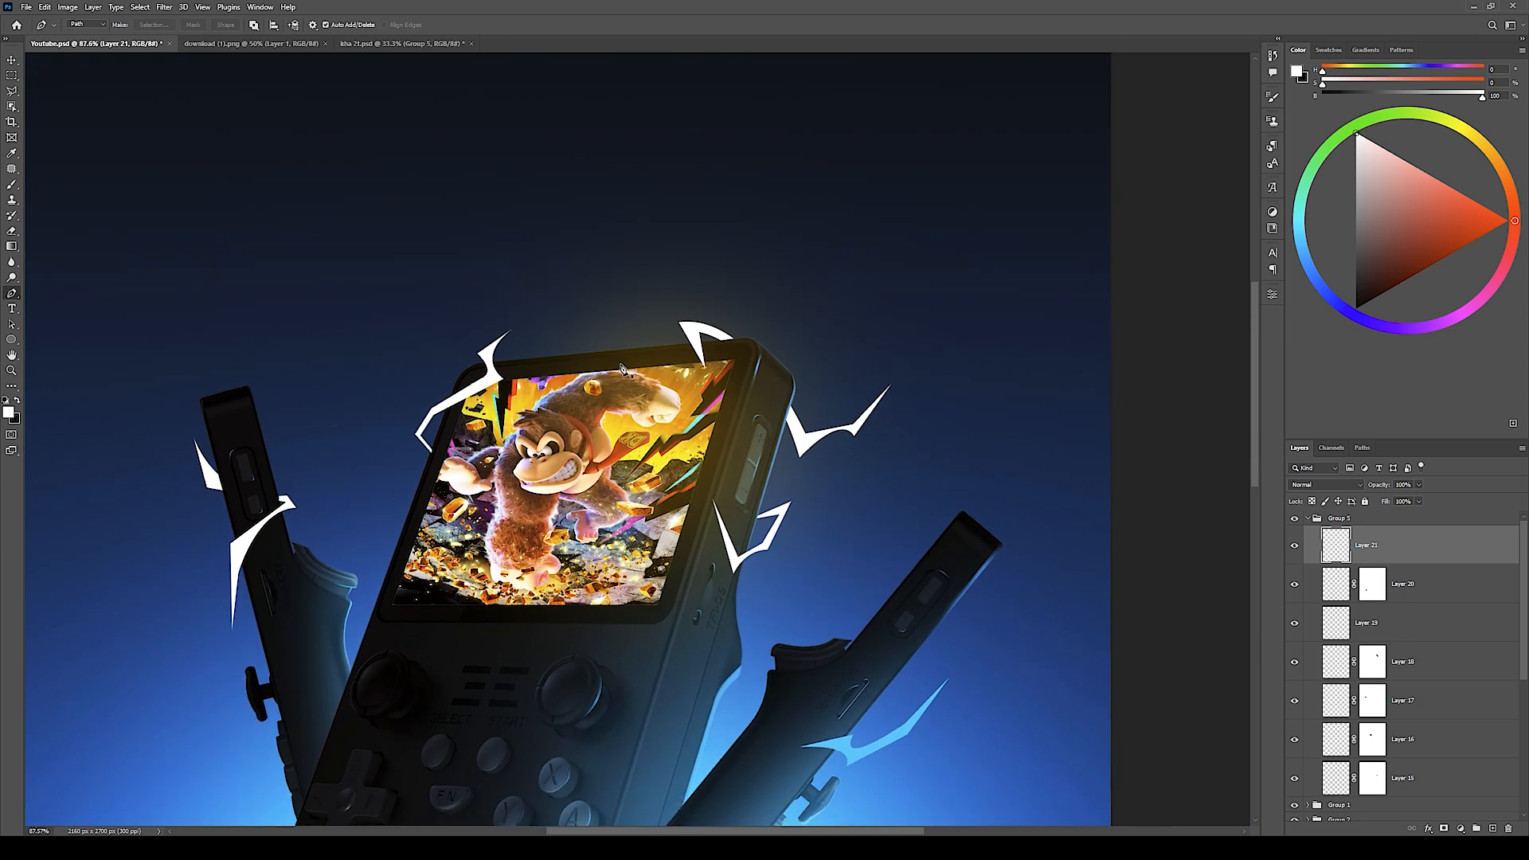
{"action": "scroll", "coordinate": [623, 369], "scroll_direction": "up", "scroll_amount": 3}
{"action": "left_click", "coordinate": [540, 392]}
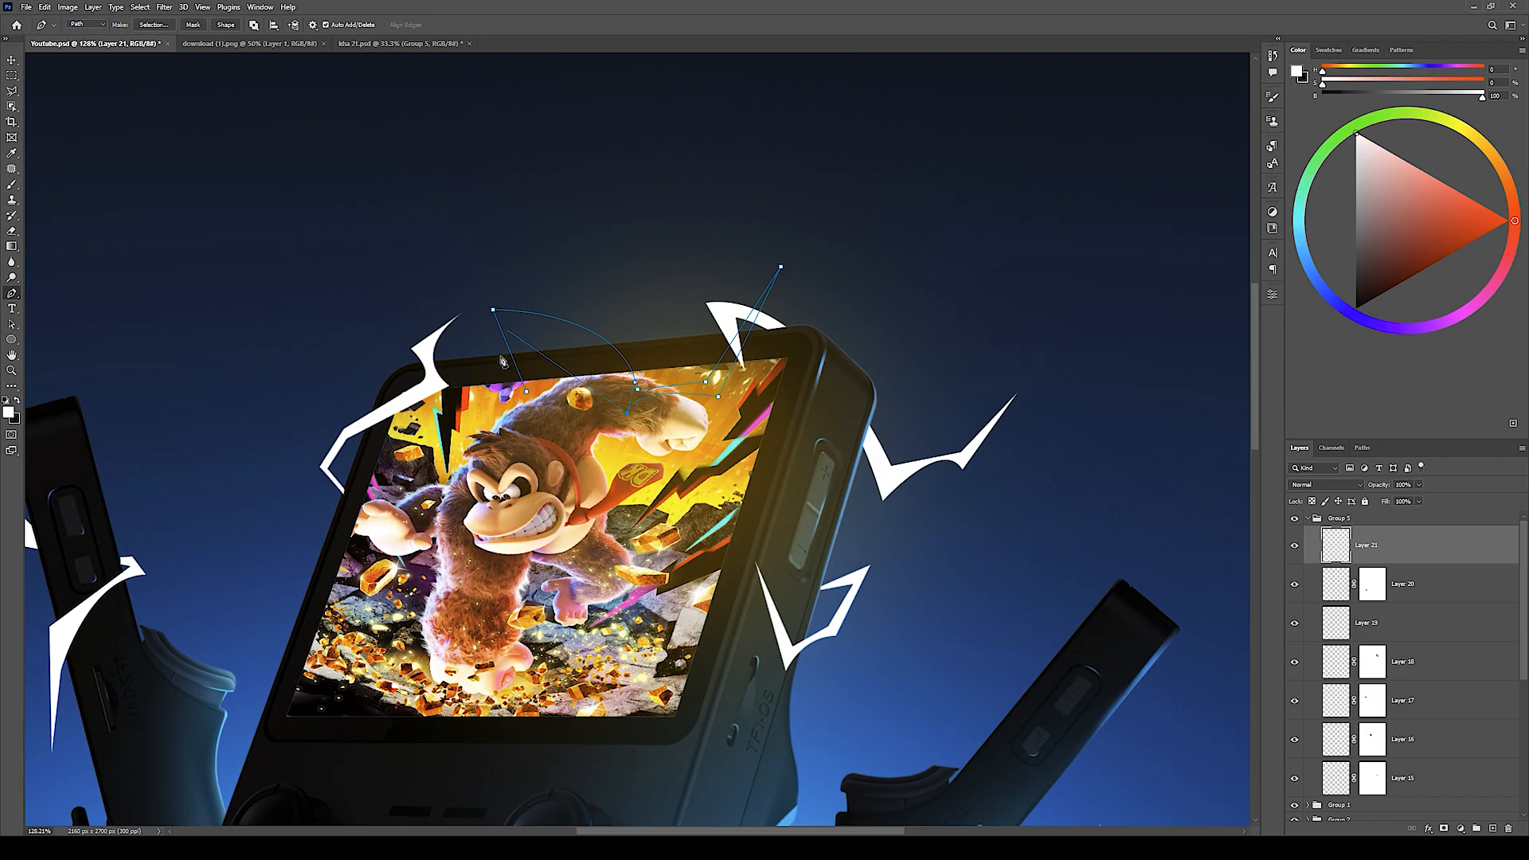
{"action": "key", "text": "ctrl+z"}
{"action": "left_click", "coordinate": [517, 320], "text": "alt"}
{"action": "key", "text": "ctrl+Return"}
{"action": "key", "text": "b"}
{"action": "left_click", "coordinate": [713, 370]}
{"action": "key", "text": "ctrl+d"}
Step: Try to move and transform the contents of Layer 21, then delete the layer
{"action": "key", "text": "v"}
{"action": "mouse_move", "coordinate": [606, 347]}
{"action": "left_mouse_down"}
{"action": "mouse_move", "coordinate": [567, 311]}
{"action": "mouse_move", "coordinate": [420, 281]}
{"action": "mouse_move", "coordinate": [426, 309]}
{"action": "mouse_move", "coordinate": [387, 289]}
{"action": "mouse_move", "coordinate": [558, 215]}
{"action": "mouse_move", "coordinate": [462, 348]}
{"action": "mouse_move", "coordinate": [445, 326]}
{"action": "left_mouse_up"}
{"action": "key", "text": "ctrl+t"}
{"action": "left_click_drag", "start_coordinate": [819, 149], "coordinate": [661, 204]}
{"action": "key", "text": "Return"}
{"action": "key", "text": "Delete"}
Step: Undo the deletion of Layer 21 along with the bolt drawn above the display and its selection
{"action": "key", "text": "z"}
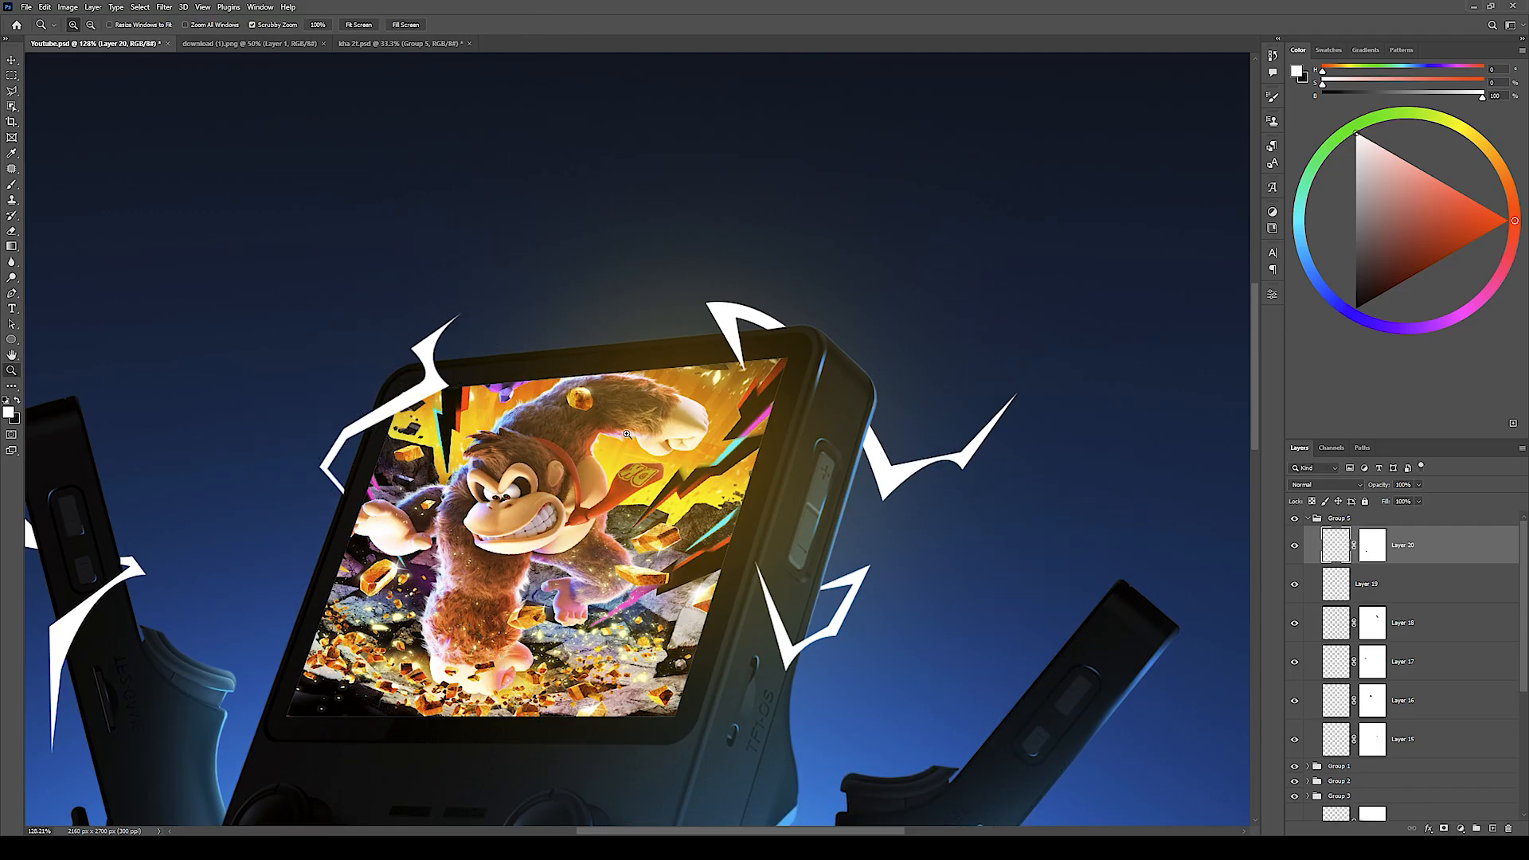
{"action": "left_click_drag", "start_coordinate": [610, 431], "coordinate": [521, 470]}
{"action": "left_click_drag", "start_coordinate": [615, 521], "coordinate": [679, 487]}
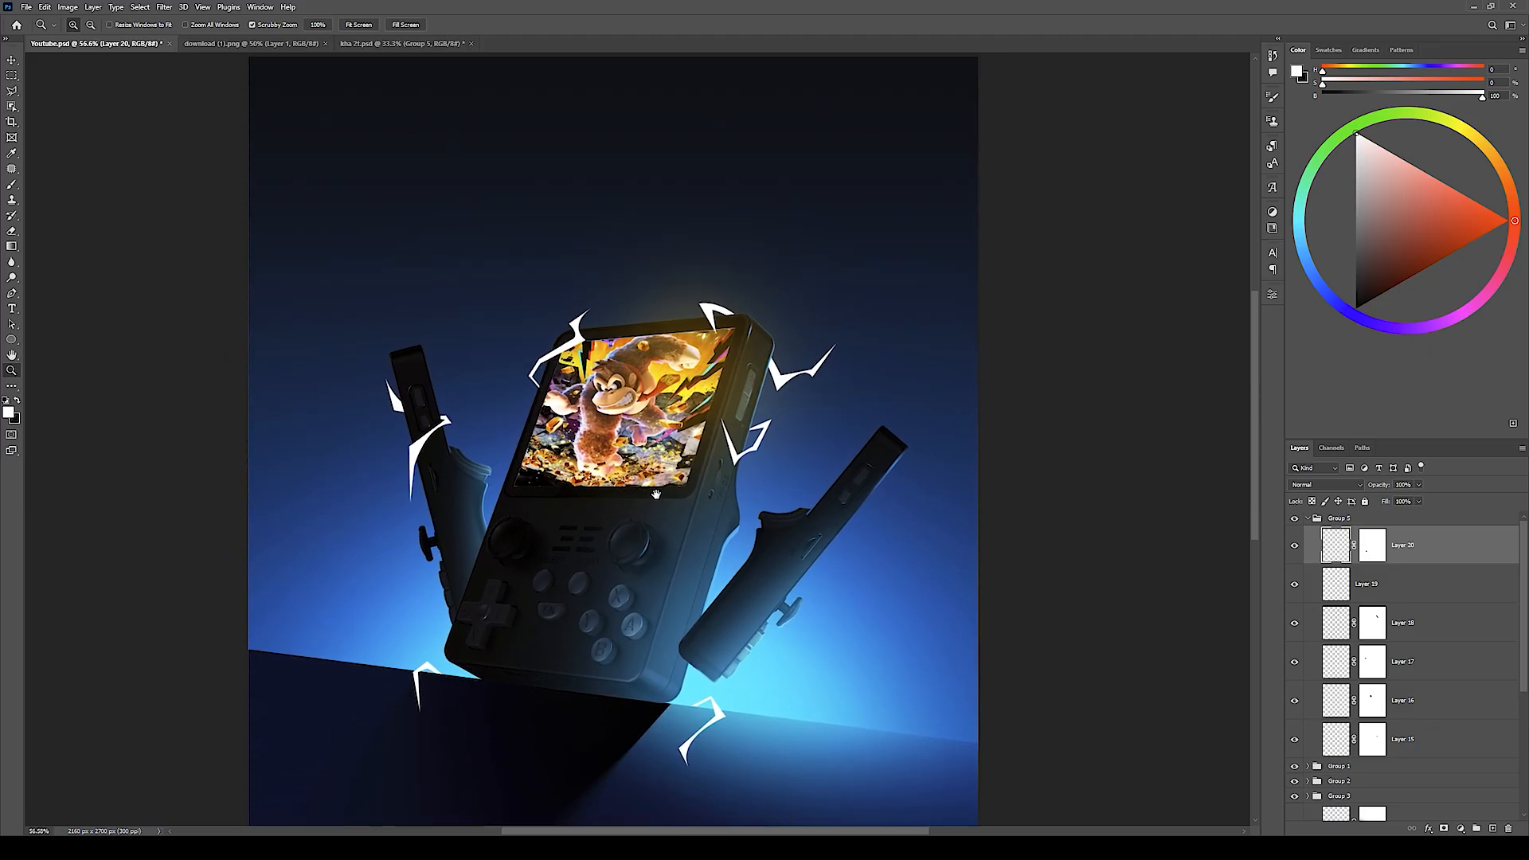
{"action": "key", "text": "ctrl+z"}
{"action": "key", "text": "ctrl+z"}
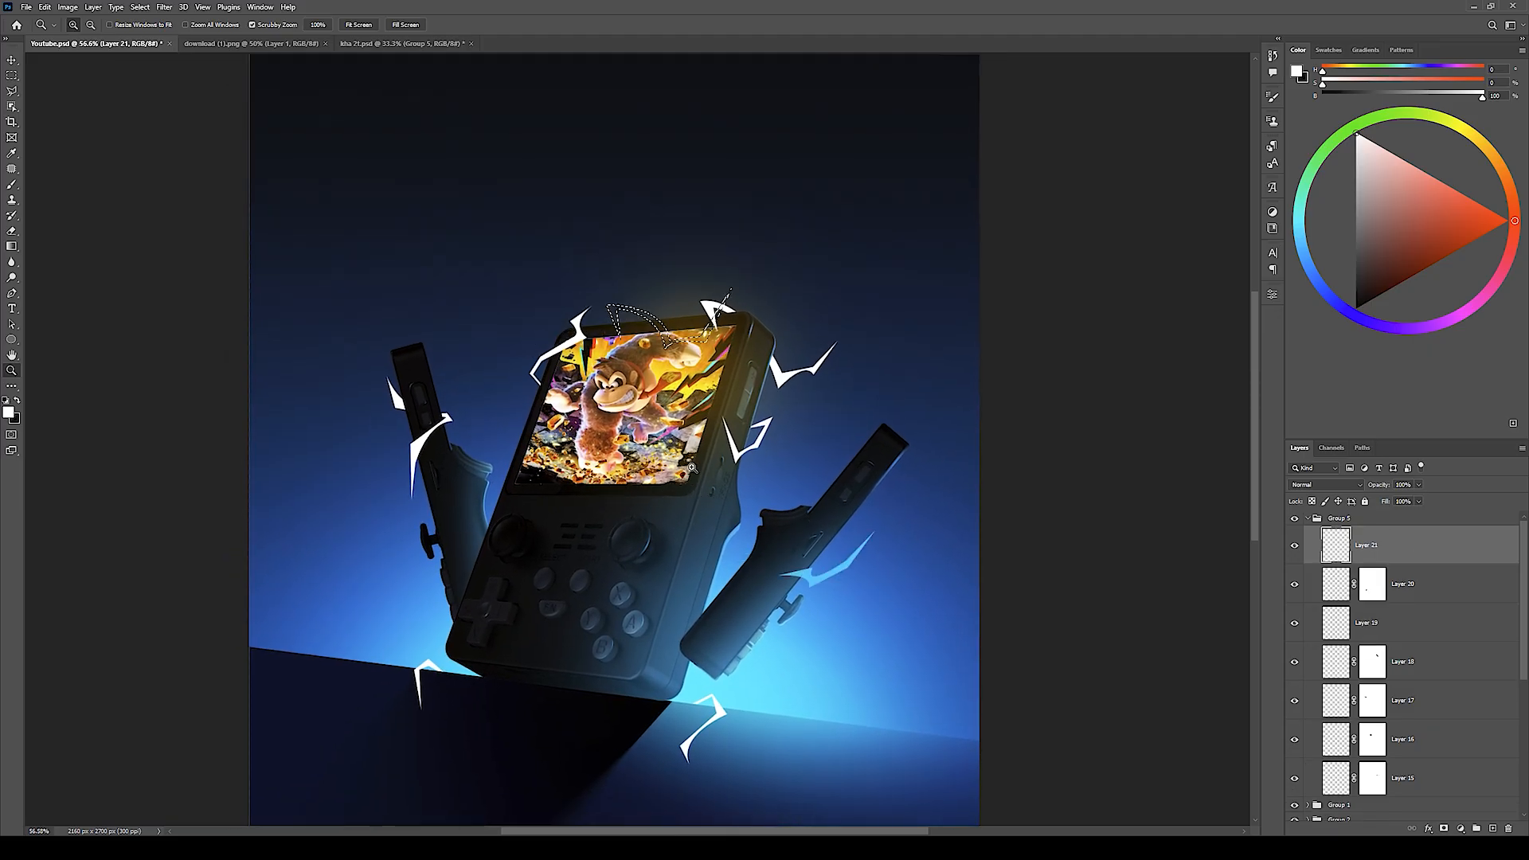
{"action": "scroll", "coordinate": [790, 523], "scroll_direction": "down", "scroll_amount": 1}
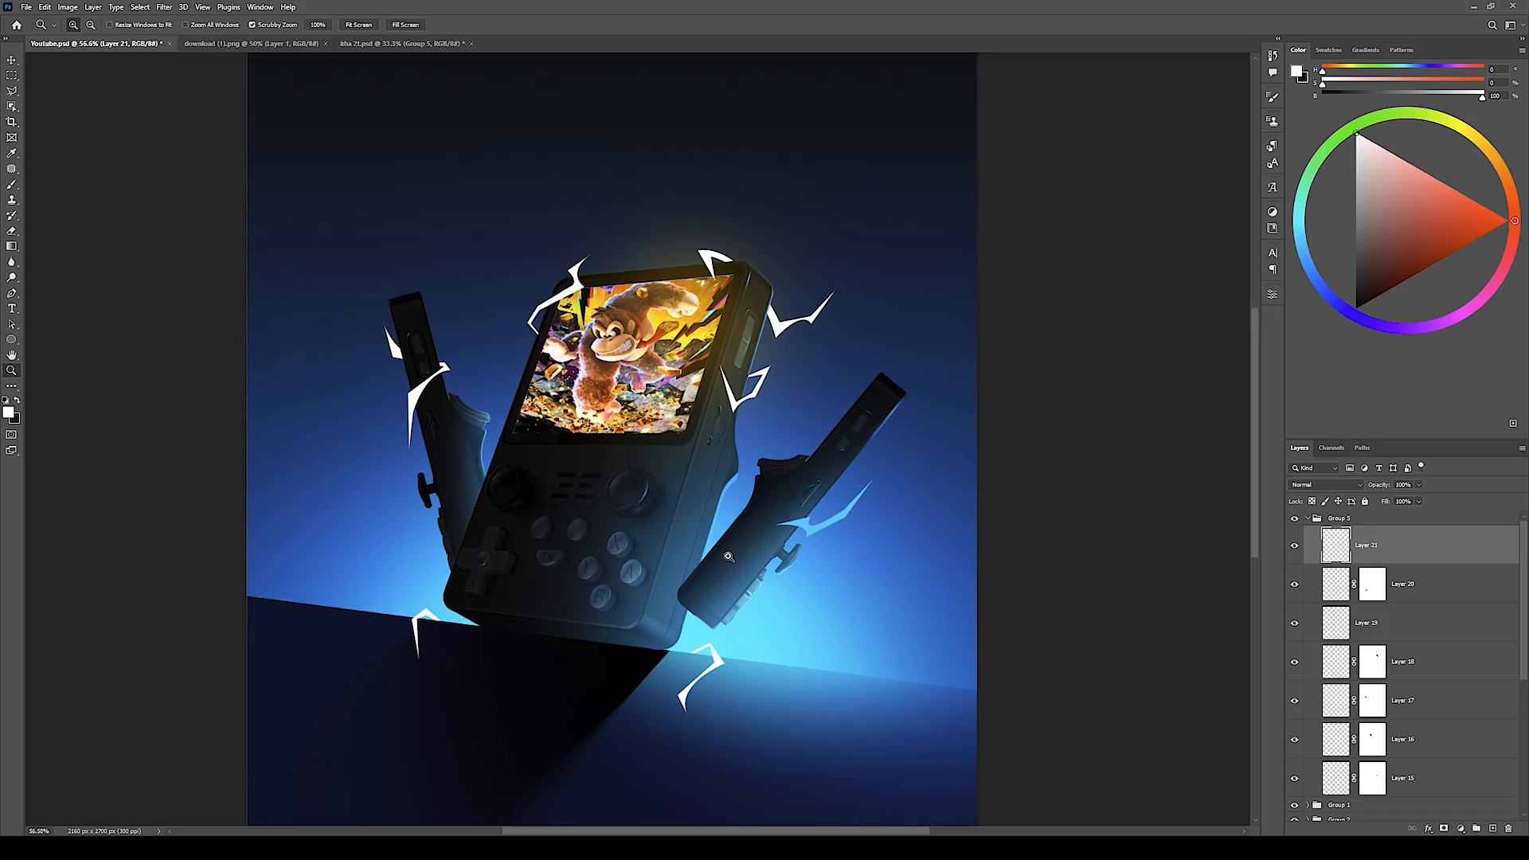
Step: Collapse Group 5 and add a new layer above it, clipped to the lightning bolts
{"action": "left_click_drag", "start_coordinate": [729, 556], "coordinate": [771, 536]}
{"action": "left_click_drag", "start_coordinate": [992, 606], "coordinate": [1053, 487]}
{"action": "left_click", "coordinate": [1356, 518]}
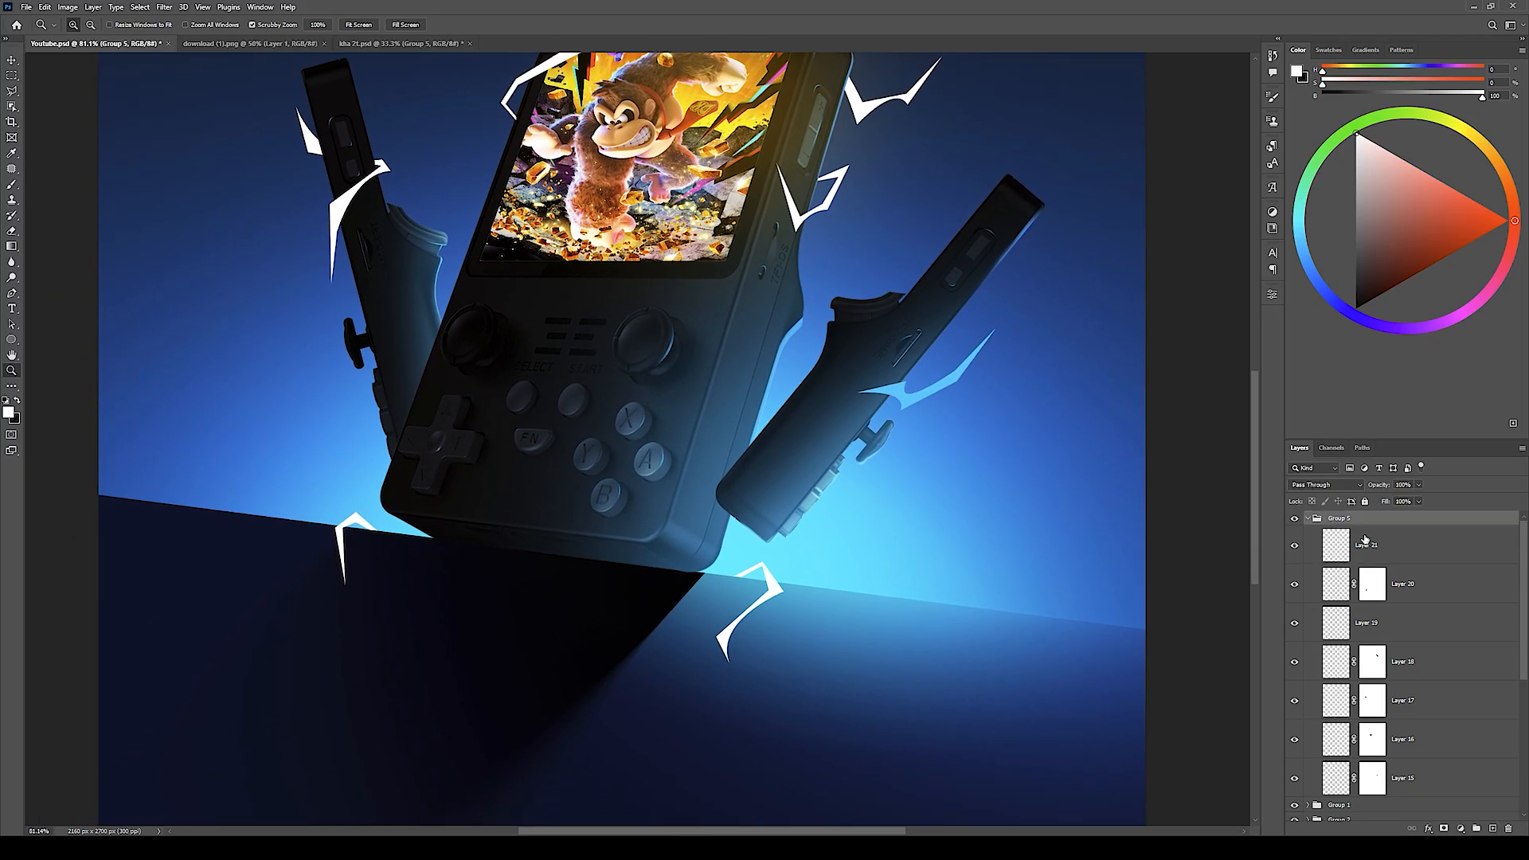
{"action": "left_click", "coordinate": [1307, 520]}
{"action": "left_click_drag", "start_coordinate": [884, 298], "coordinate": [867, 405]}
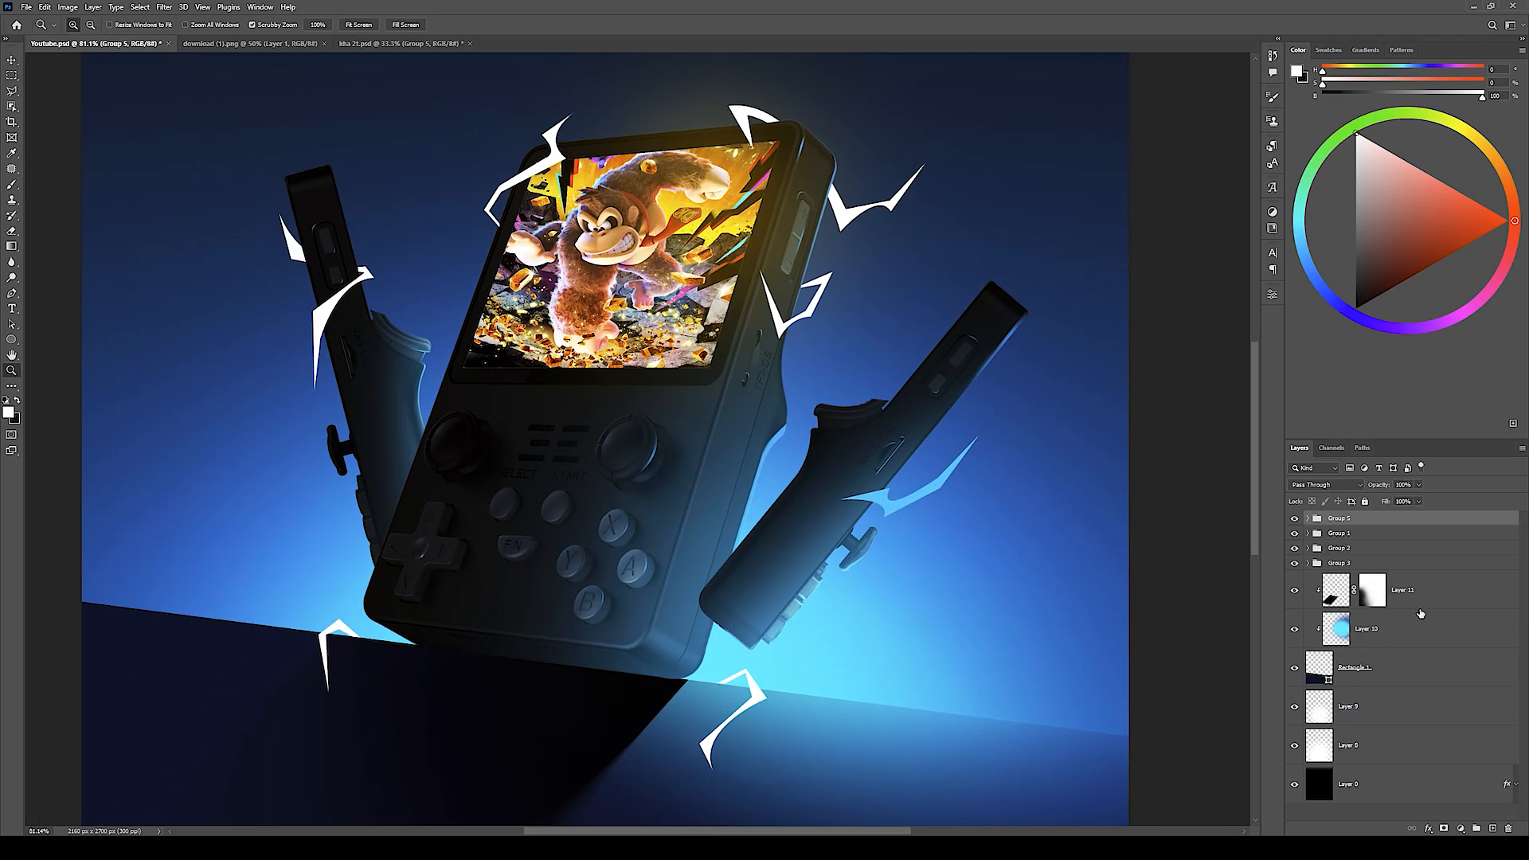
{"action": "key", "text": "ctrl+shift+alt+n"}
{"action": "key", "text": "ctrl+alt+g"}
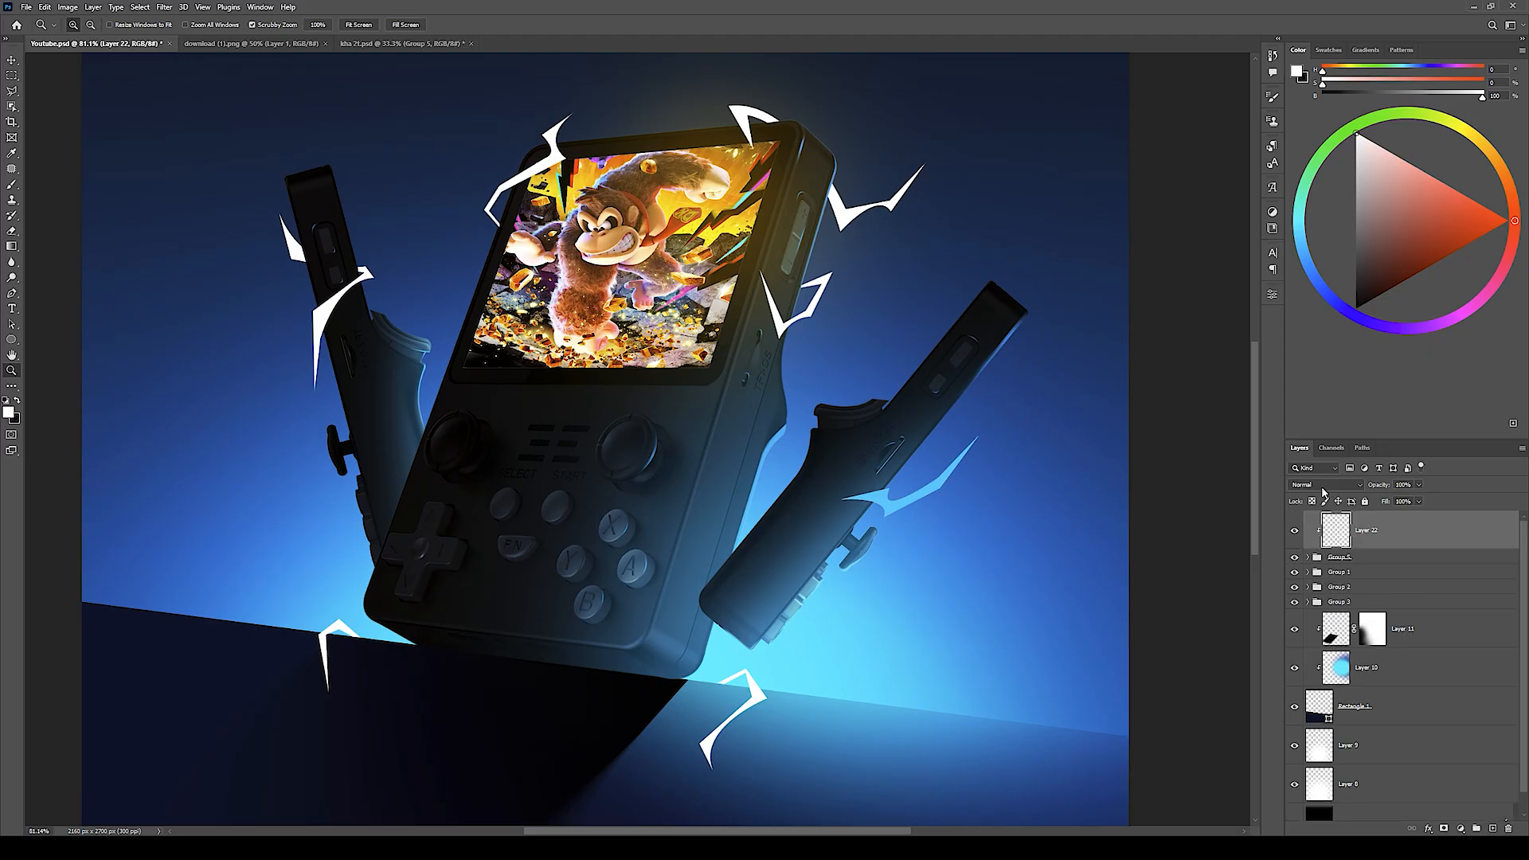
Step: Sample the bright cyan from the background glow and set up a darker shade of it as the second brush colour
{"action": "key", "text": "b"}
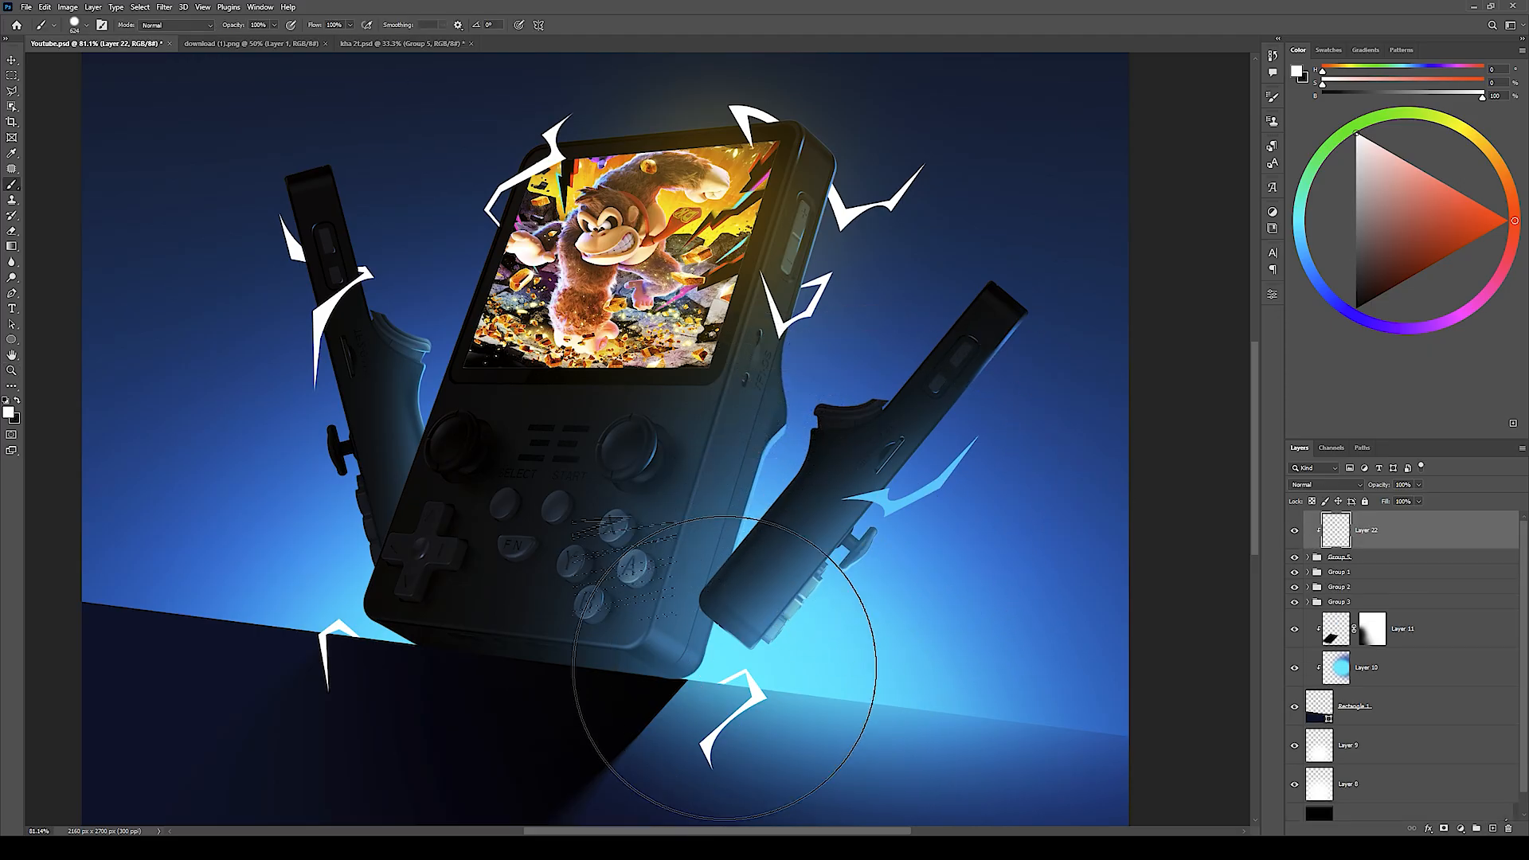
{"action": "left_click", "coordinate": [727, 666], "text": "alt"}
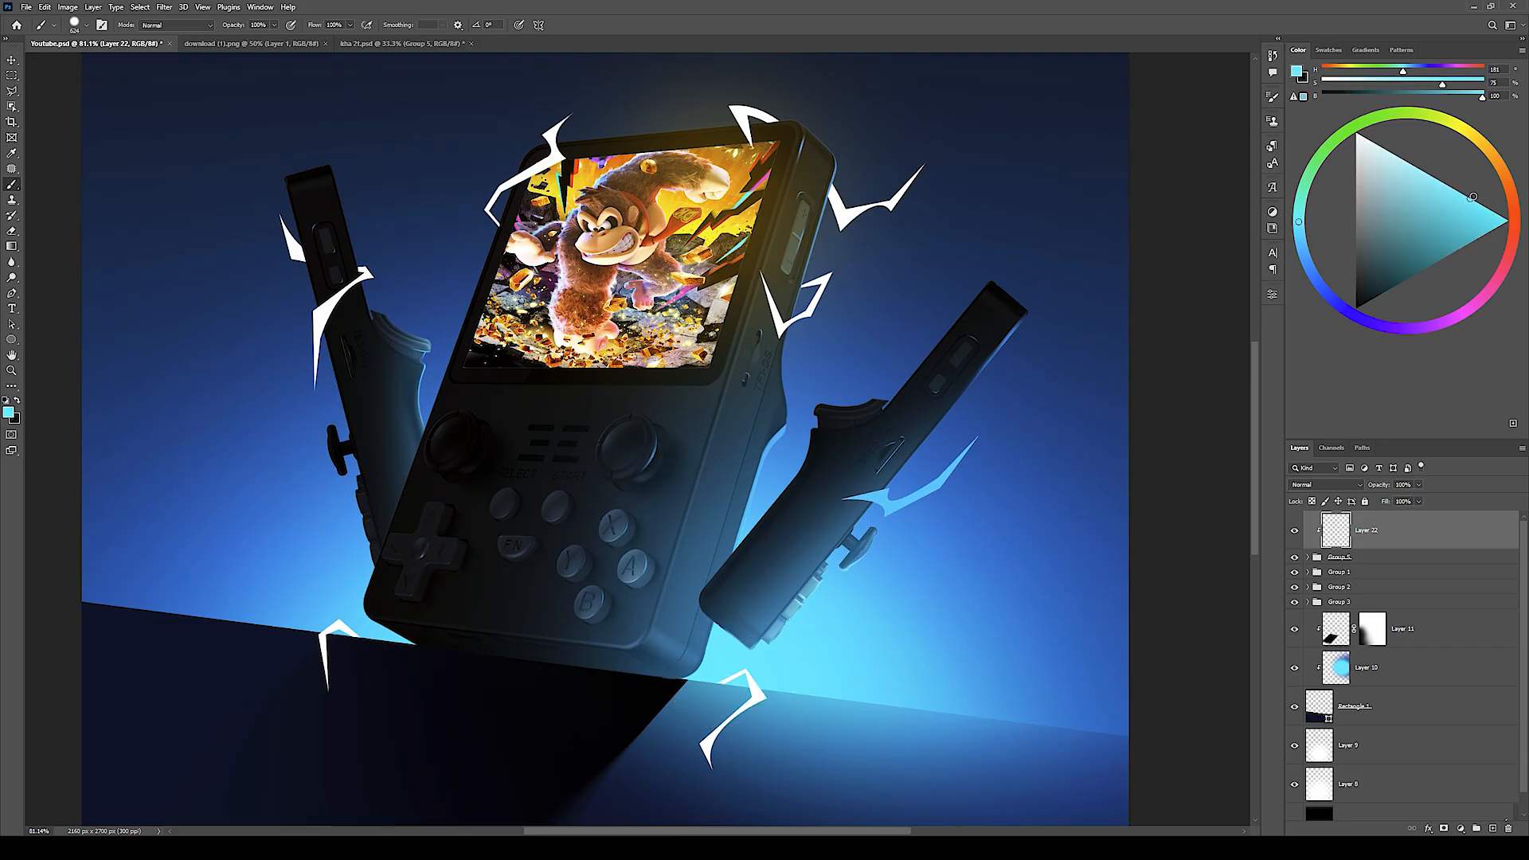
{"action": "left_click_drag", "start_coordinate": [794, 547], "coordinate": [778, 542]}
{"action": "left_click_drag", "start_coordinate": [879, 492], "coordinate": [762, 480]}
{"action": "mouse_move", "coordinate": [881, 521]}
{"action": "left_mouse_down"}
{"action": "mouse_move", "coordinate": [848, 520]}
{"action": "mouse_move", "coordinate": [928, 529]}
{"action": "mouse_move", "coordinate": [991, 512]}
{"action": "left_mouse_up"}
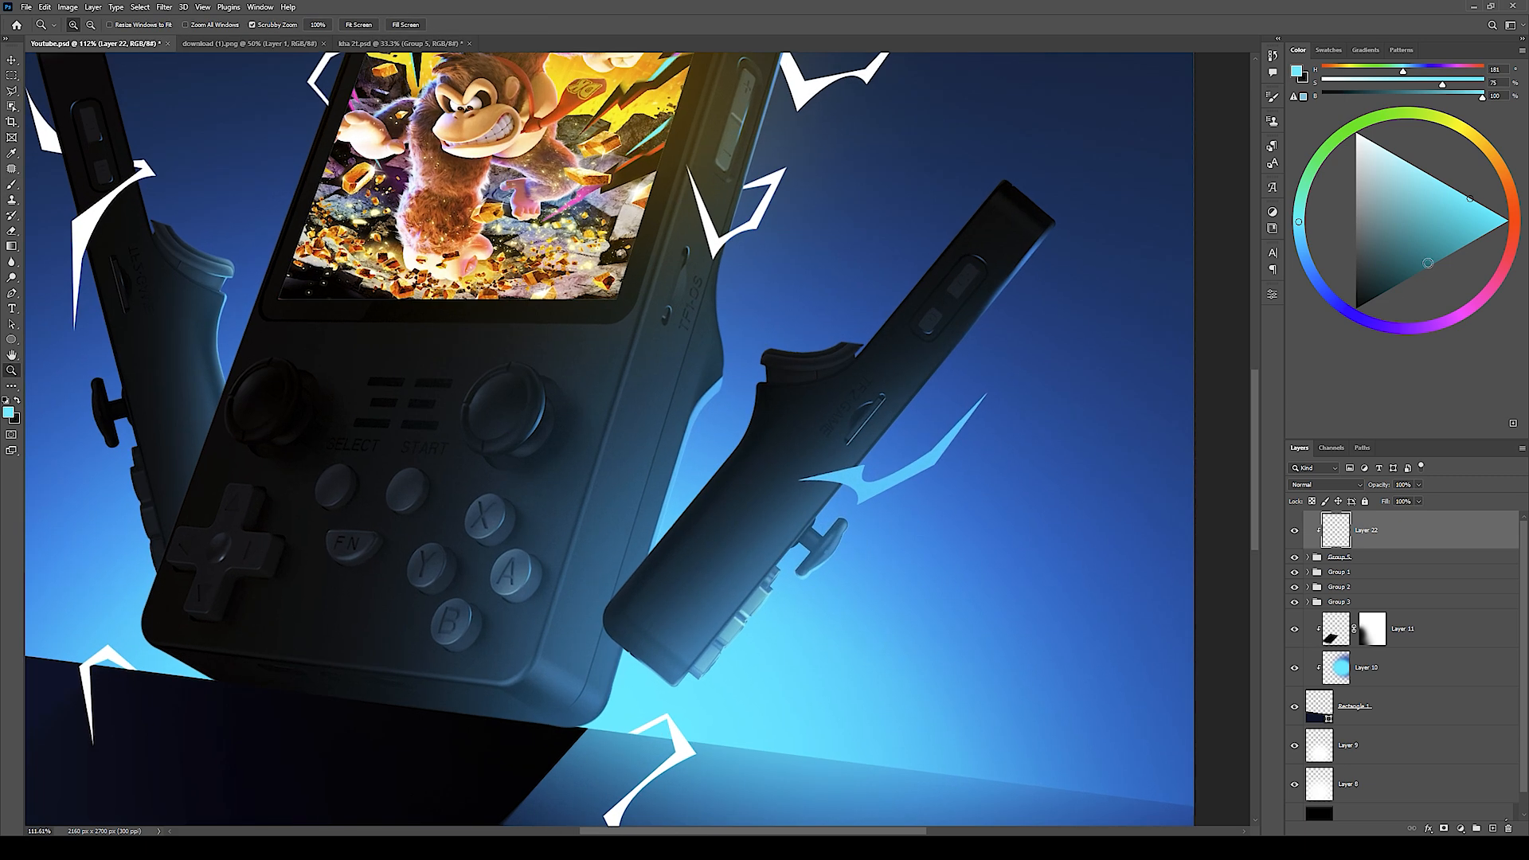
{"action": "key", "text": "x"}
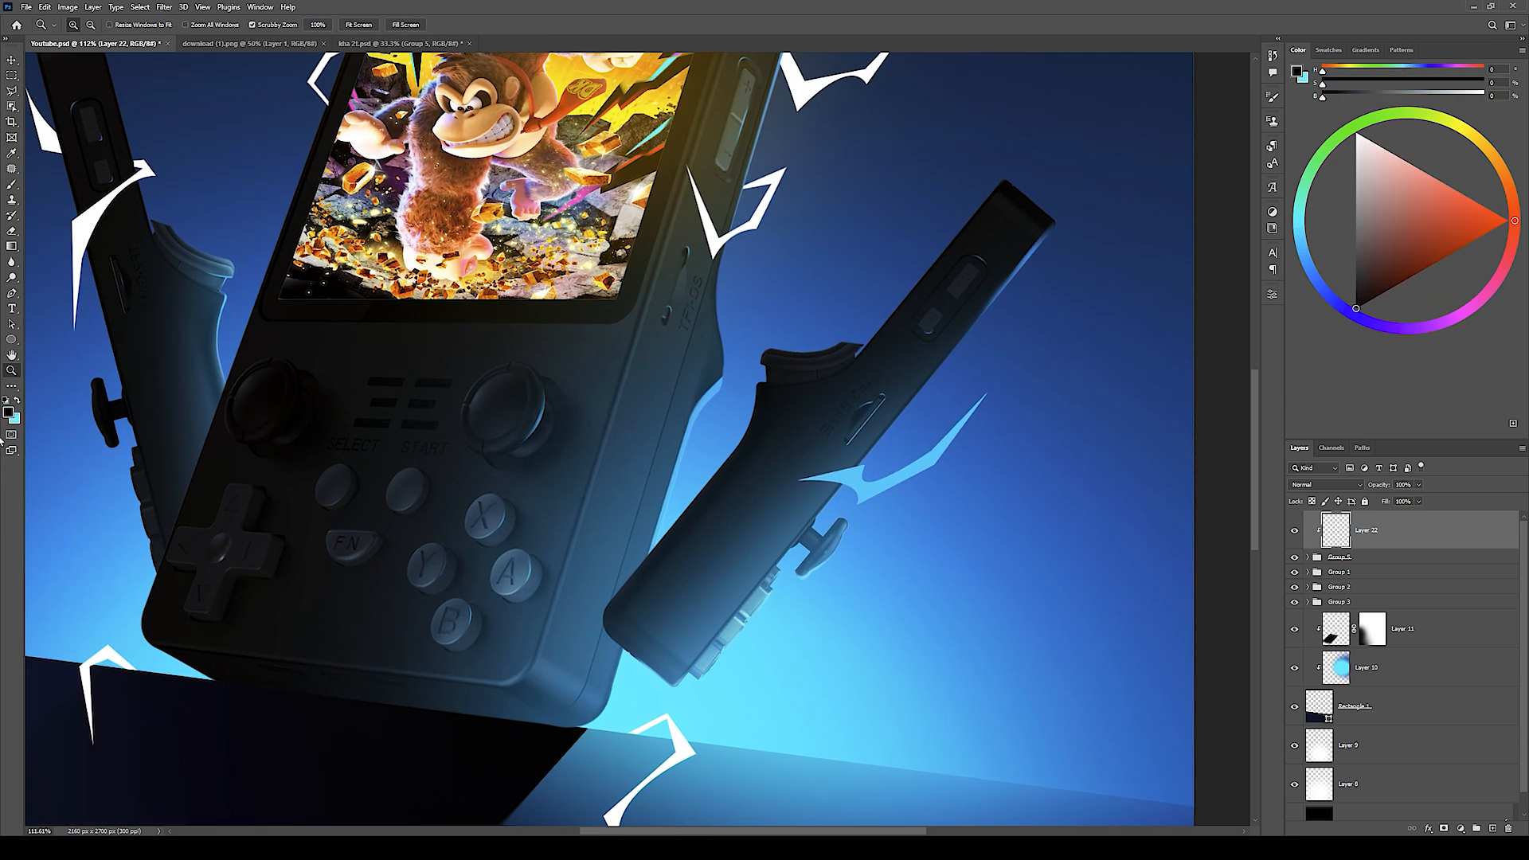
{"action": "key", "text": "b"}
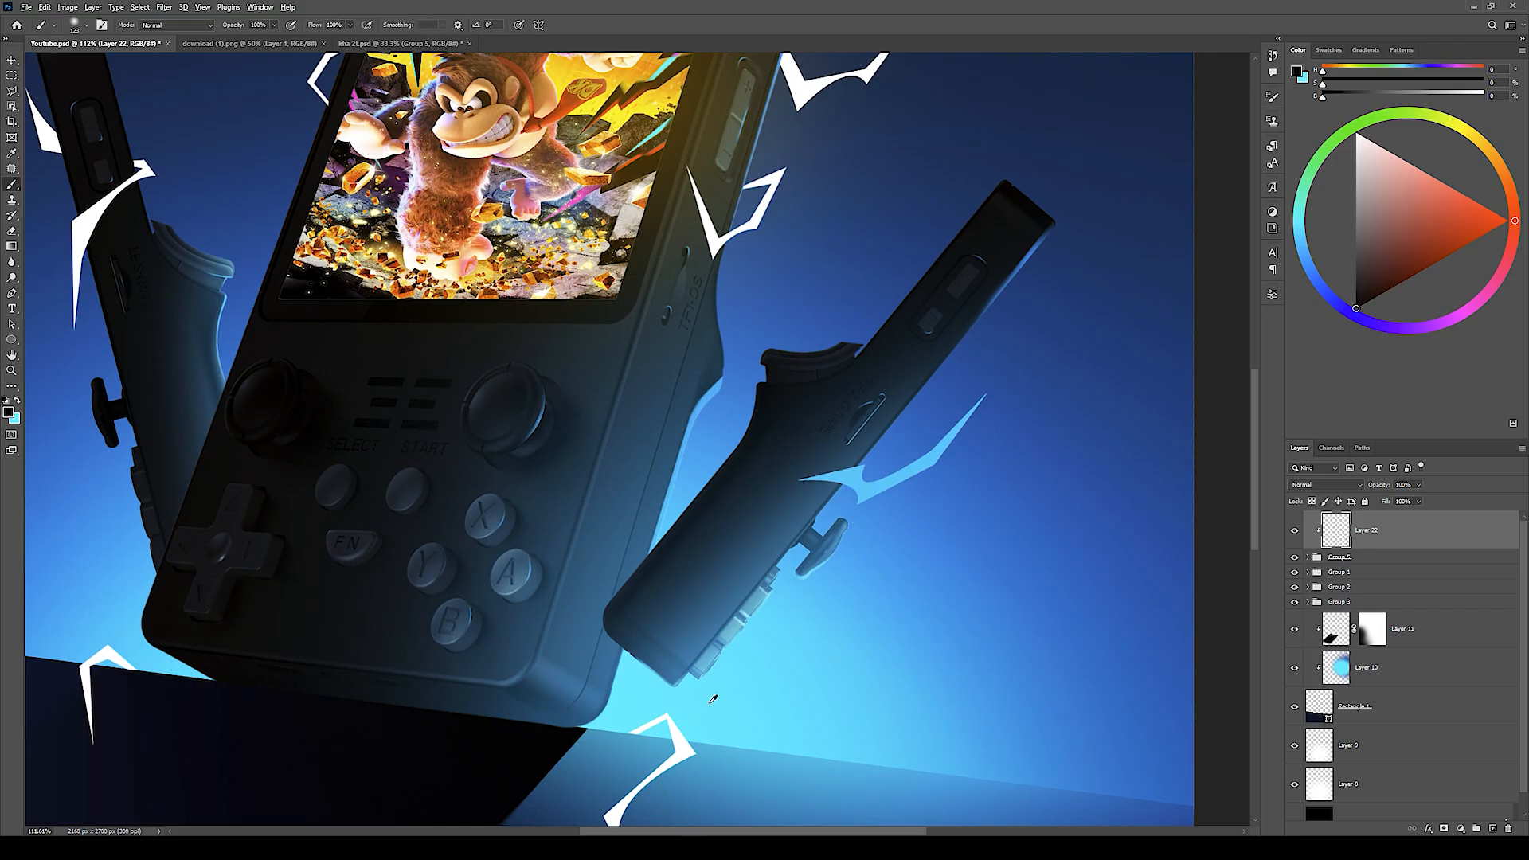
{"action": "left_click", "coordinate": [709, 700], "text": "alt"}
{"action": "left_click_drag", "start_coordinate": [1465, 223], "coordinate": [1460, 236]}
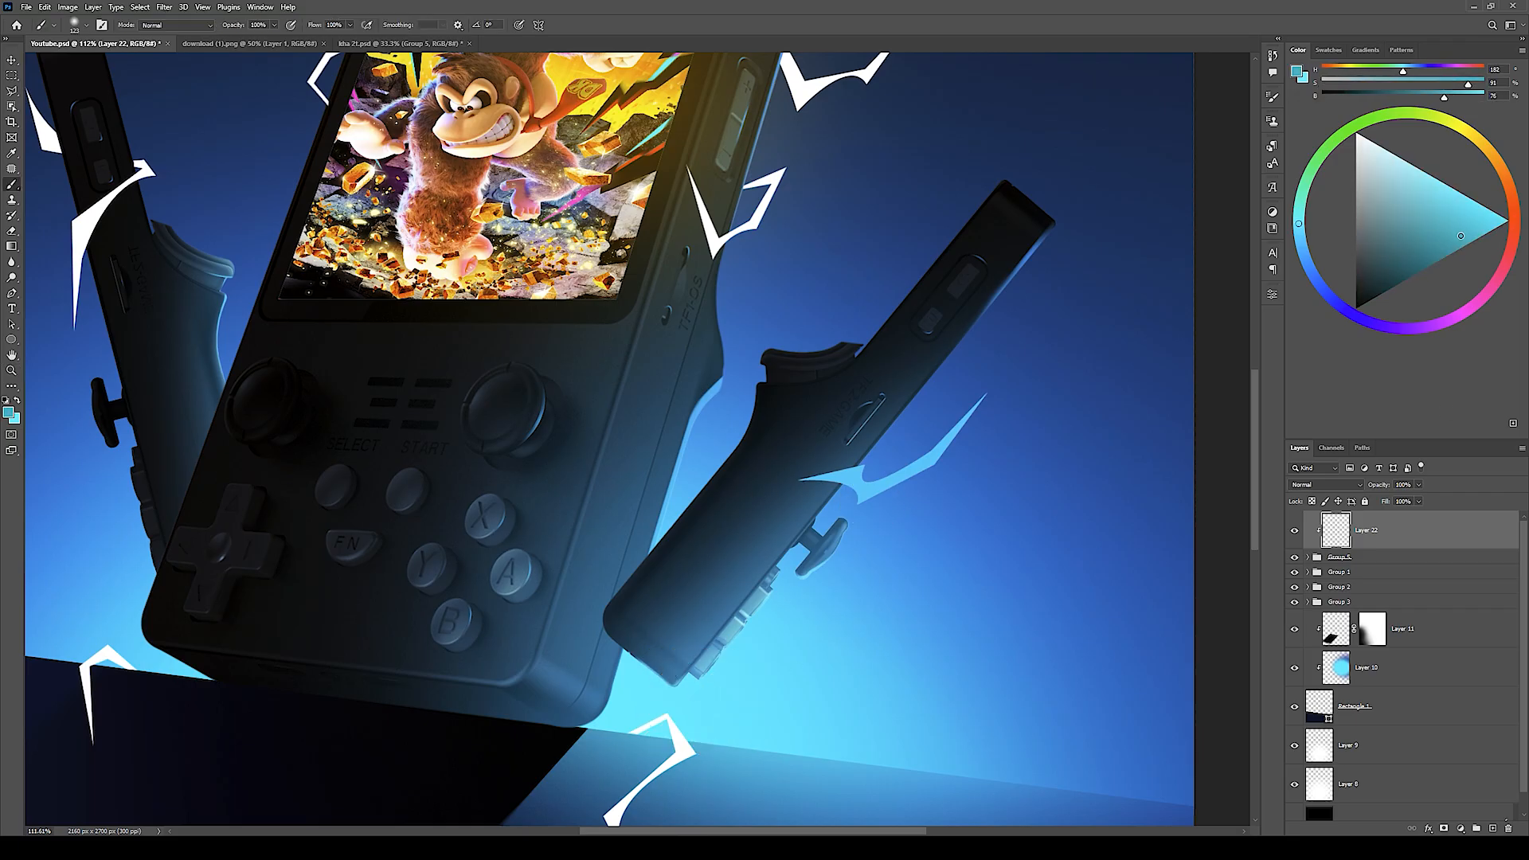
Step: Paint the bolt beside the right controller on Layer 22, blending dark cyan and bright cyan along its length
{"action": "right_click", "coordinate": [990, 409], "text": "alt"}
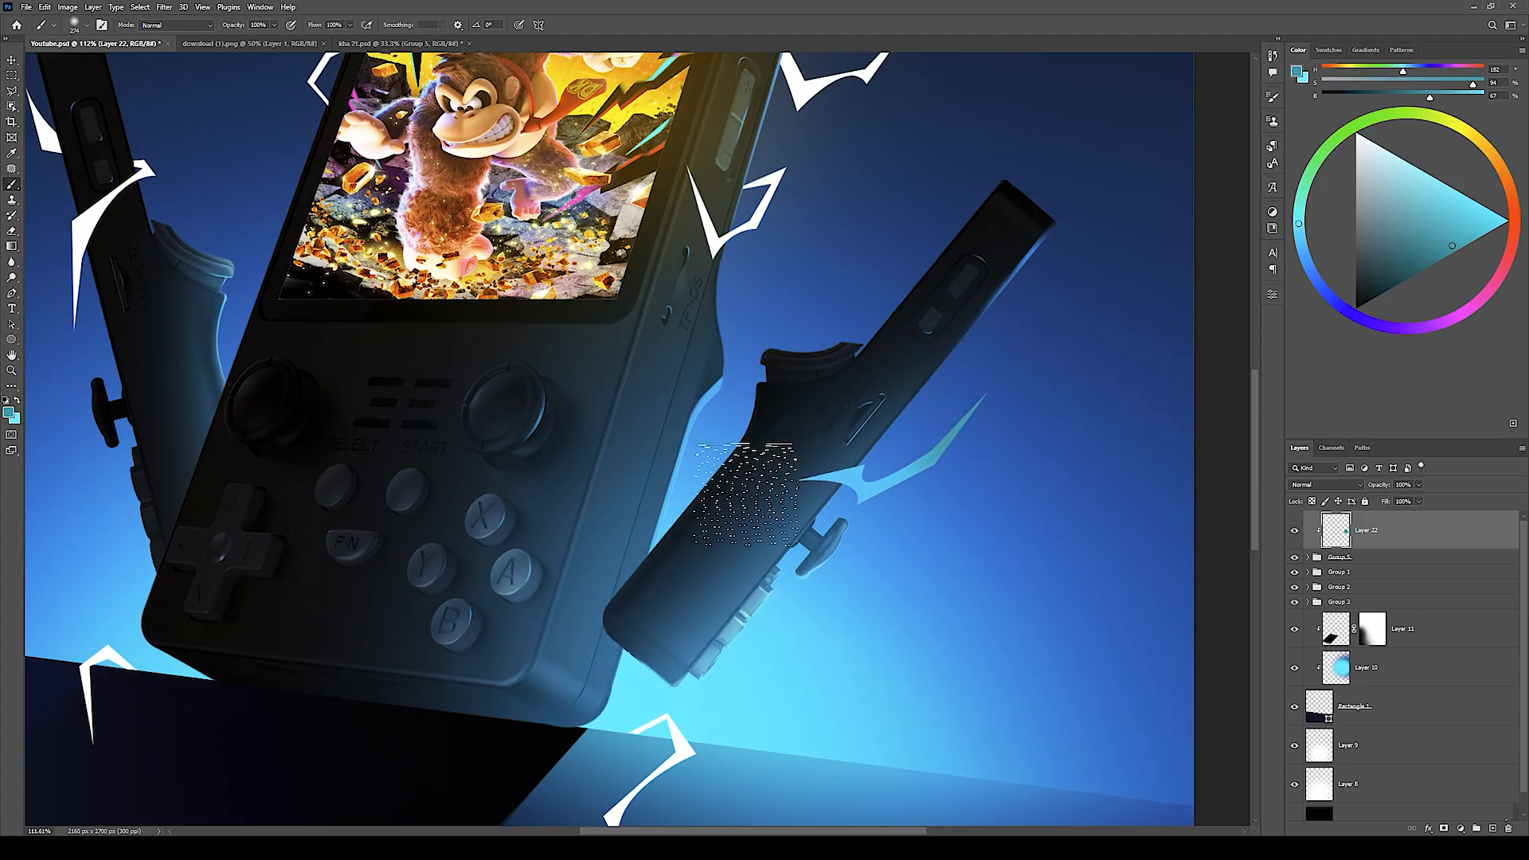
{"action": "left_click", "coordinate": [765, 433]}
{"action": "right_click", "coordinate": [589, 632], "text": "alt"}
{"action": "key", "text": "x"}
{"action": "right_click", "coordinate": [904, 504], "text": "alt"}
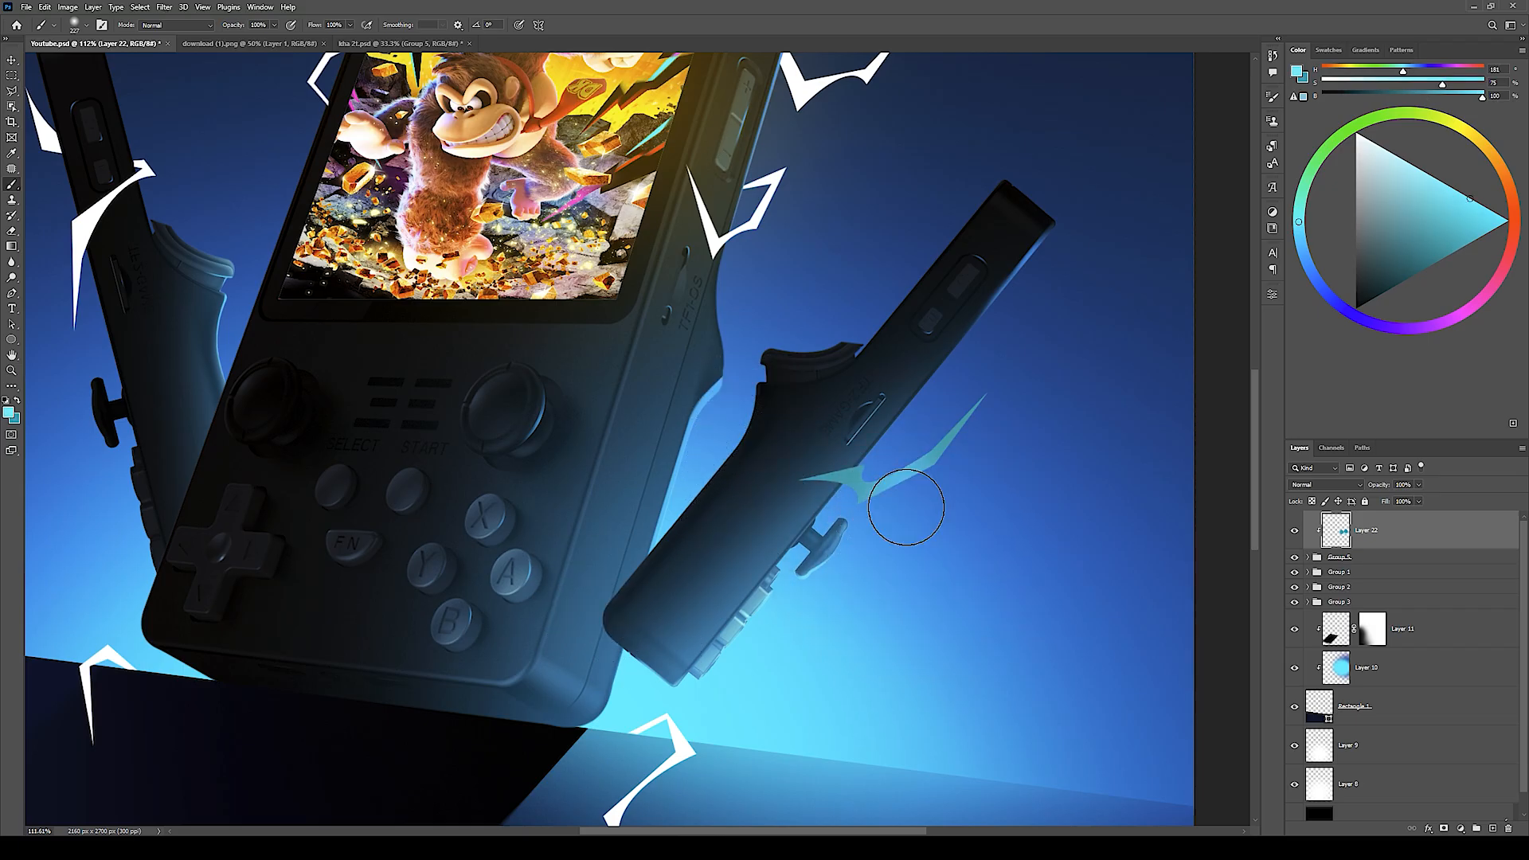
{"action": "left_click", "coordinate": [841, 484], "text": "alt"}
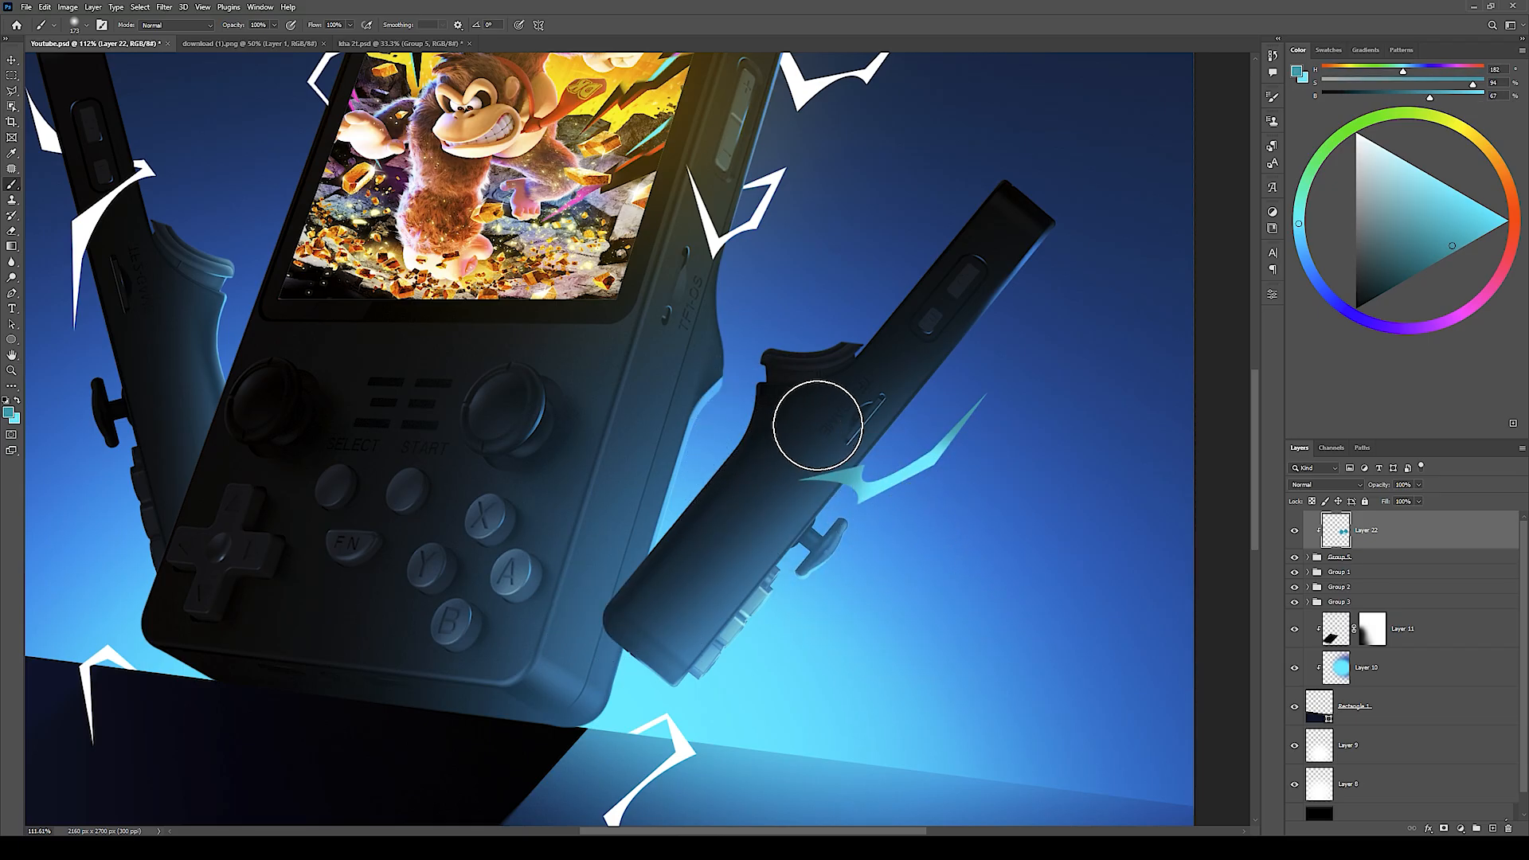
{"action": "left_click", "coordinate": [911, 396]}
Step: Paint bright and dark cyan shading over the three bolts at the display's upper-right corner and the console's right edge
{"action": "mouse_move", "coordinate": [808, 289]}
{"action": "left_mouse_down"}
{"action": "mouse_move", "coordinate": [802, 481]}
{"action": "mouse_move", "coordinate": [767, 451]}
{"action": "mouse_move", "coordinate": [812, 461]}
{"action": "left_mouse_up"}
{"action": "right_click", "coordinate": [770, 474], "text": "alt"}
{"action": "key", "text": "x"}
{"action": "left_click", "coordinate": [703, 430]}
{"action": "key", "text": "x"}
{"action": "left_click", "coordinate": [848, 299]}
{"action": "key", "text": "x"}
{"action": "right_click", "coordinate": [727, 370], "text": "alt"}
{"action": "key", "text": "x"}
{"action": "right_click", "coordinate": [693, 224]}
{"action": "key", "text": "x"}
{"action": "left_click", "coordinate": [653, 222]}
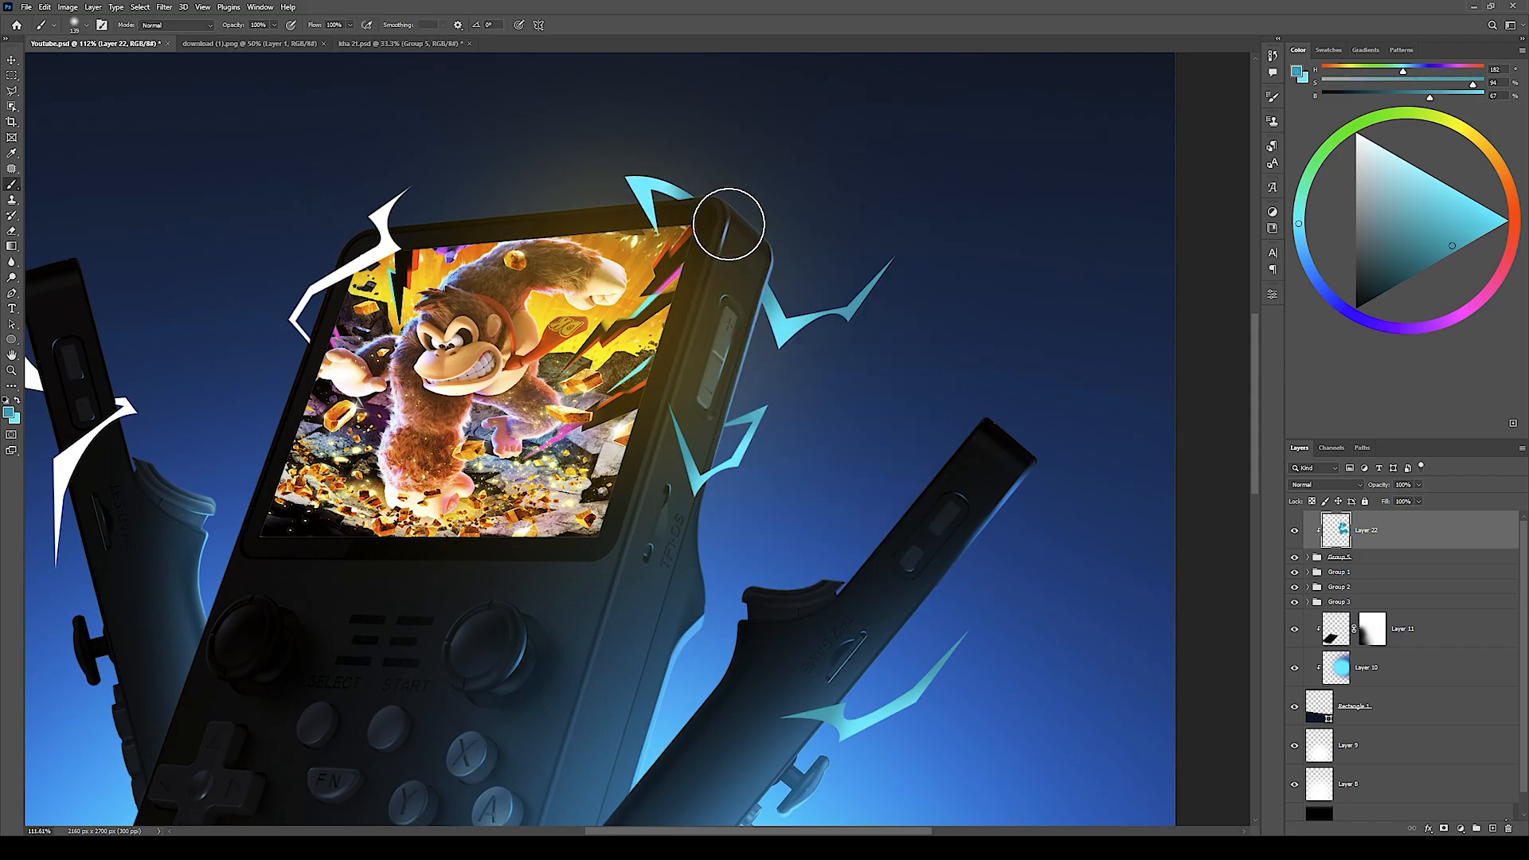
{"action": "left_click_drag", "start_coordinate": [859, 730], "coordinate": [772, 453]}
{"action": "left_click_drag", "start_coordinate": [772, 454], "coordinate": [796, 457]}
{"action": "left_click", "coordinate": [764, 446]}
{"action": "key", "text": "x"}
{"action": "key", "text": "x"}
{"action": "mouse_move", "coordinate": [613, 236]}
{"action": "left_mouse_down"}
{"action": "mouse_move", "coordinate": [702, 85]}
{"action": "mouse_move", "coordinate": [702, 498]}
{"action": "mouse_move", "coordinate": [685, 577]}
{"action": "left_mouse_up"}
{"action": "right_click", "coordinate": [900, 273], "text": "alt"}
{"action": "left_click", "coordinate": [819, 373]}
Step: Shade the bolts at the display's upper-left corner and around the left controller with alternating bright and dark cyan
{"action": "key", "text": "x"}
{"action": "left_click_drag", "start_coordinate": [712, 296], "coordinate": [1004, 307]}
{"action": "mouse_move", "coordinate": [514, 351]}
{"action": "left_mouse_down"}
{"action": "mouse_move", "coordinate": [624, 205]}
{"action": "mouse_move", "coordinate": [838, 91]}
{"action": "left_mouse_up"}
{"action": "key", "text": "x"}
{"action": "left_click", "coordinate": [621, 299]}
{"action": "key", "text": "x"}
{"action": "left_click_drag", "start_coordinate": [501, 486], "coordinate": [516, 273]}
{"action": "key", "text": "x"}
{"action": "key", "text": "x"}
{"action": "left_click_drag", "start_coordinate": [509, 669], "coordinate": [477, 287]}
{"action": "key", "text": "x"}
{"action": "left_click_drag", "start_coordinate": [457, 561], "coordinate": [433, 635]}
Step: Paint the two bolts below the console, near the floor edge, with bright and dark cyan
{"action": "left_click_drag", "start_coordinate": [1115, 565], "coordinate": [724, 462]}
{"action": "left_click_drag", "start_coordinate": [725, 609], "coordinate": [804, 521]}
{"action": "key", "text": "x"}
{"action": "left_click", "coordinate": [799, 514]}
{"action": "key", "text": "x"}
{"action": "key", "text": "x"}
{"action": "left_click", "coordinate": [740, 621]}
{"action": "key", "text": "x"}
{"action": "left_click_drag", "start_coordinate": [549, 541], "coordinate": [965, 589]}
{"action": "key", "text": "x"}
{"action": "left_click", "coordinate": [471, 522]}
{"action": "key", "text": "x"}
{"action": "left_click_drag", "start_coordinate": [529, 501], "coordinate": [632, 430]}
{"action": "left_click", "coordinate": [615, 438]}
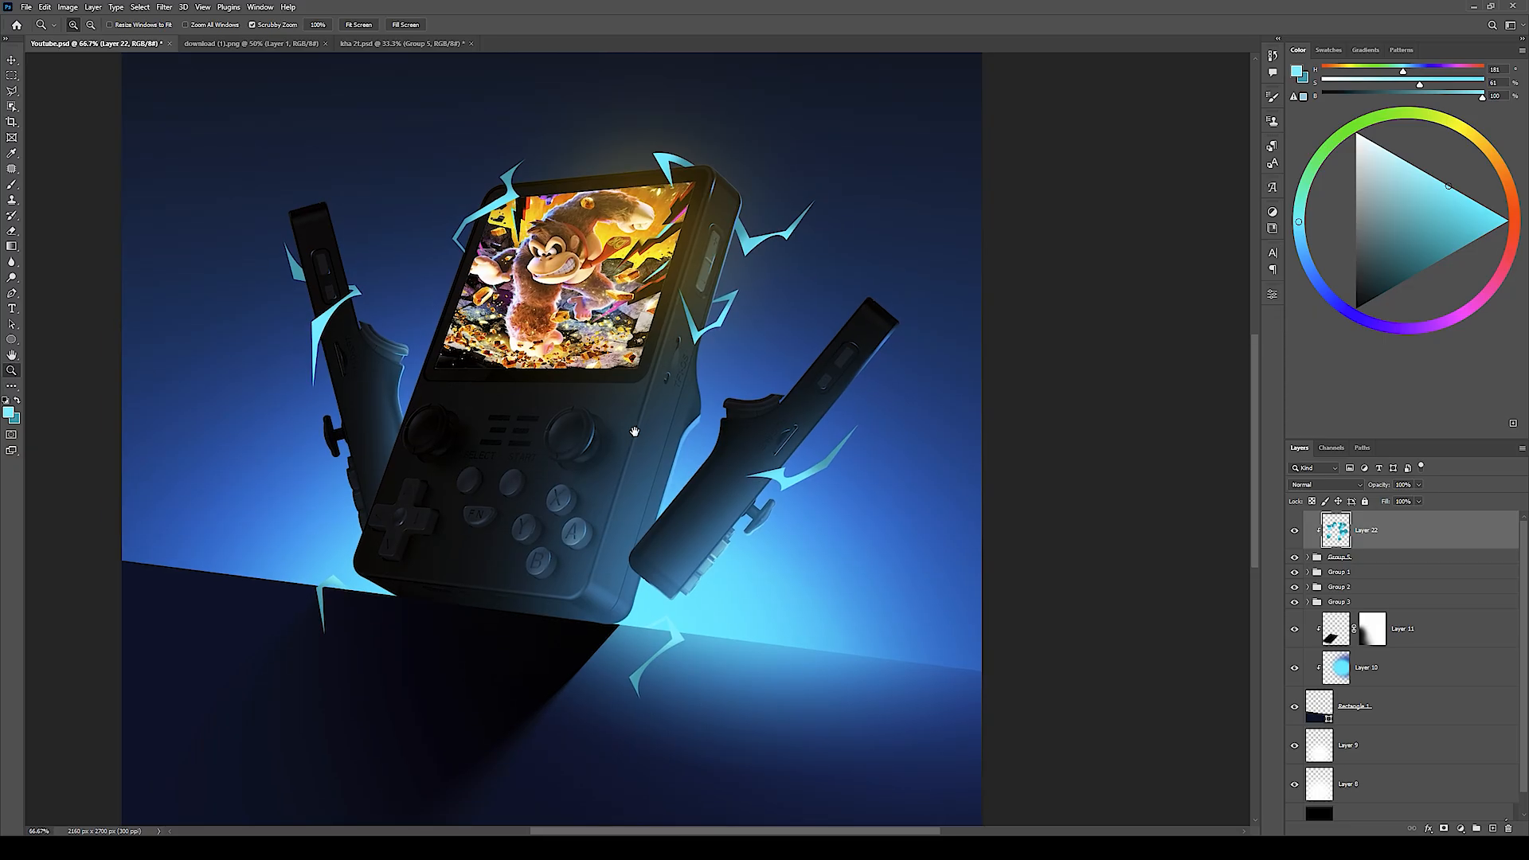
Step: Duplicate Layer 22 as a clipped layer, set it to Multiply at 40% opacity, and compare the bolts with and without it
{"action": "key", "text": "ctrl+j"}
{"action": "key", "text": "ctrl+alt+f"}
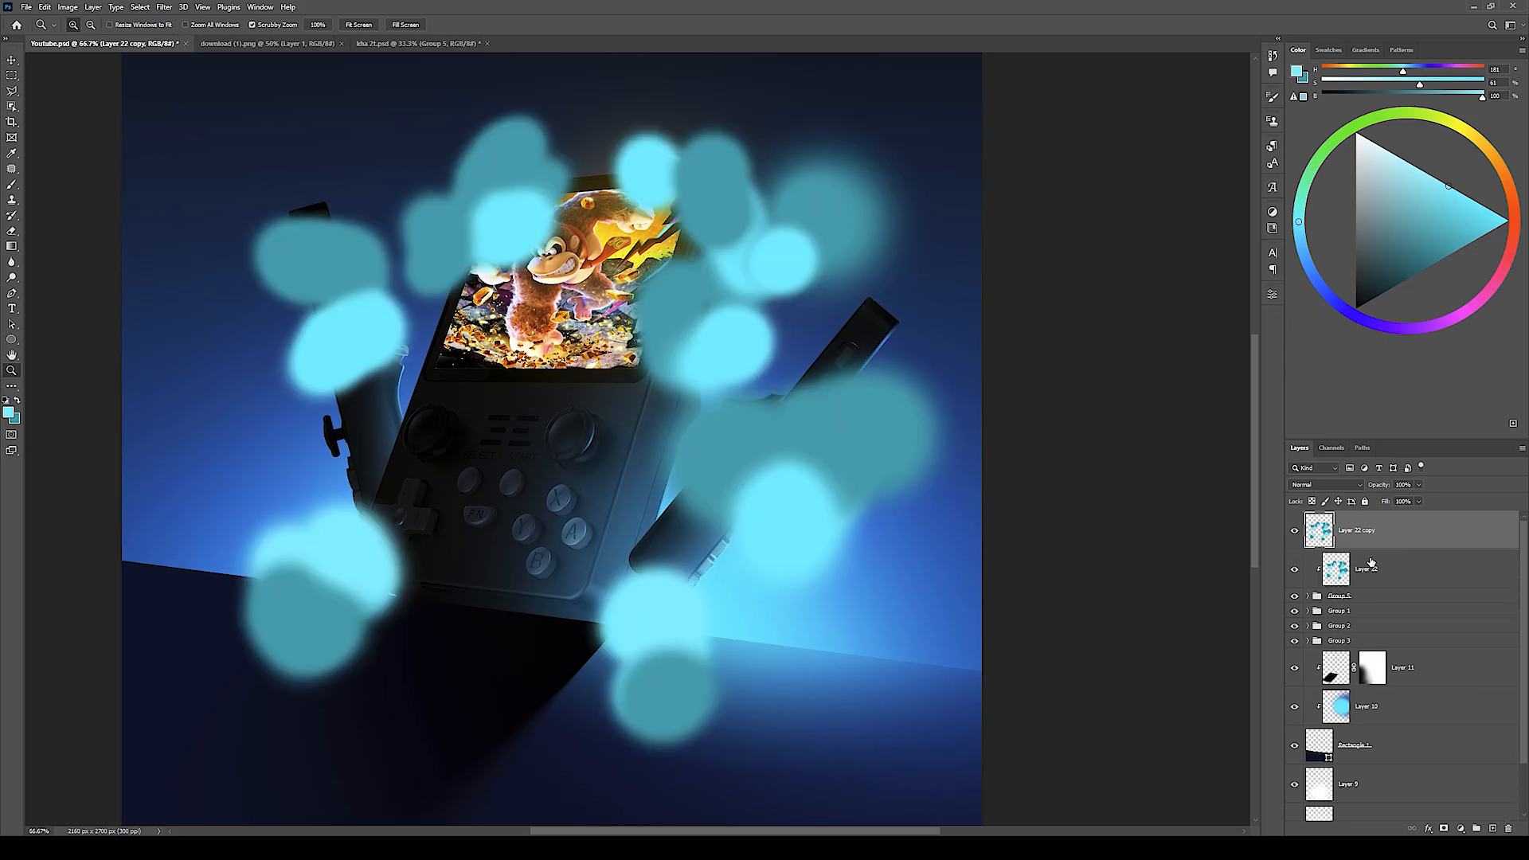
{"action": "left_click", "coordinate": [1362, 548], "text": "alt"}
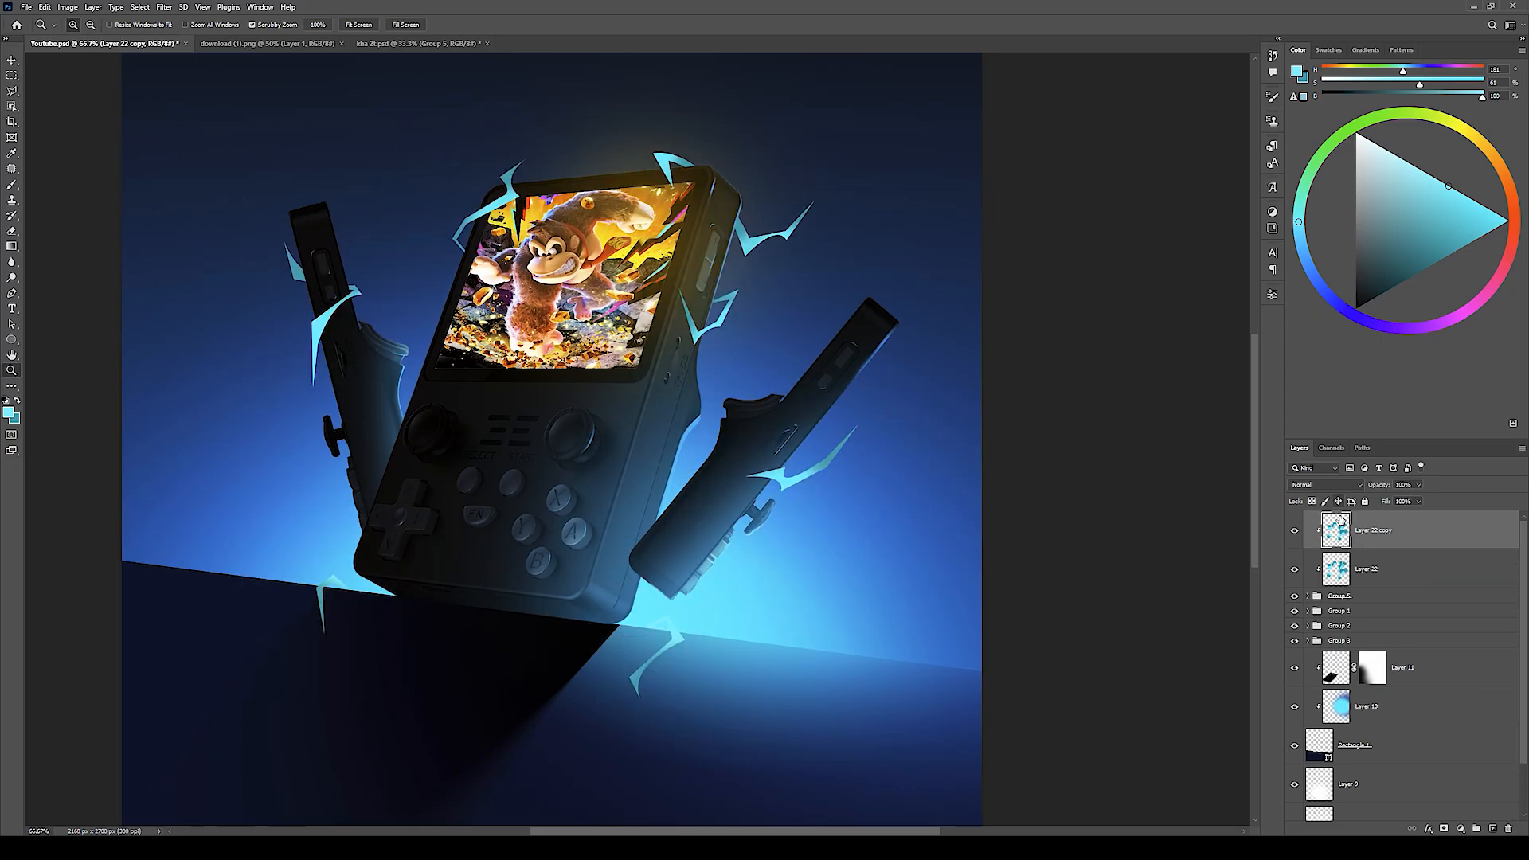
{"action": "left_click", "coordinate": [1338, 486]}
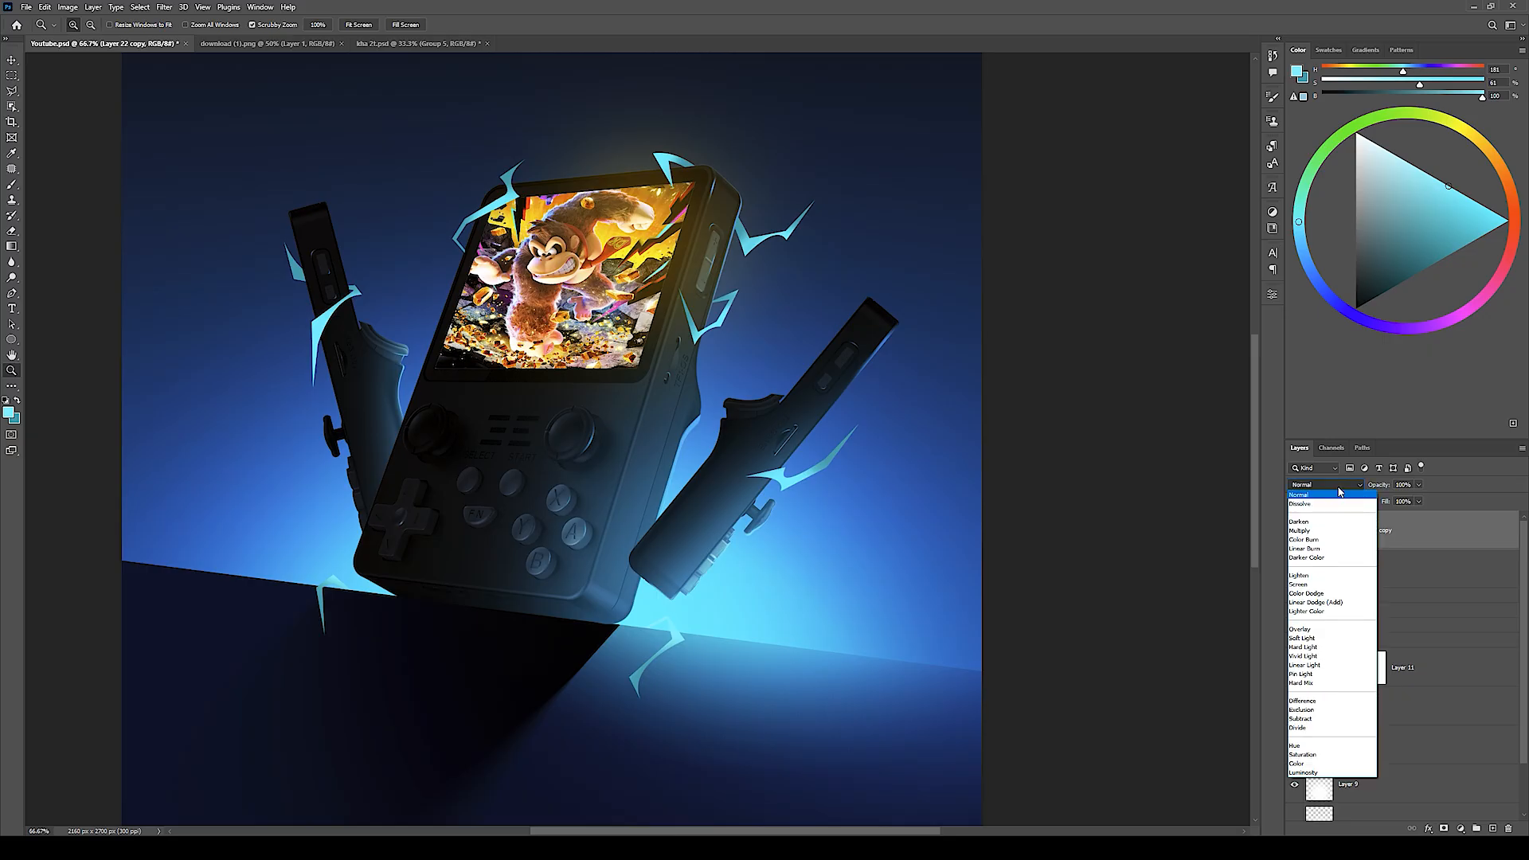
{"action": "left_click", "coordinate": [1303, 535]}
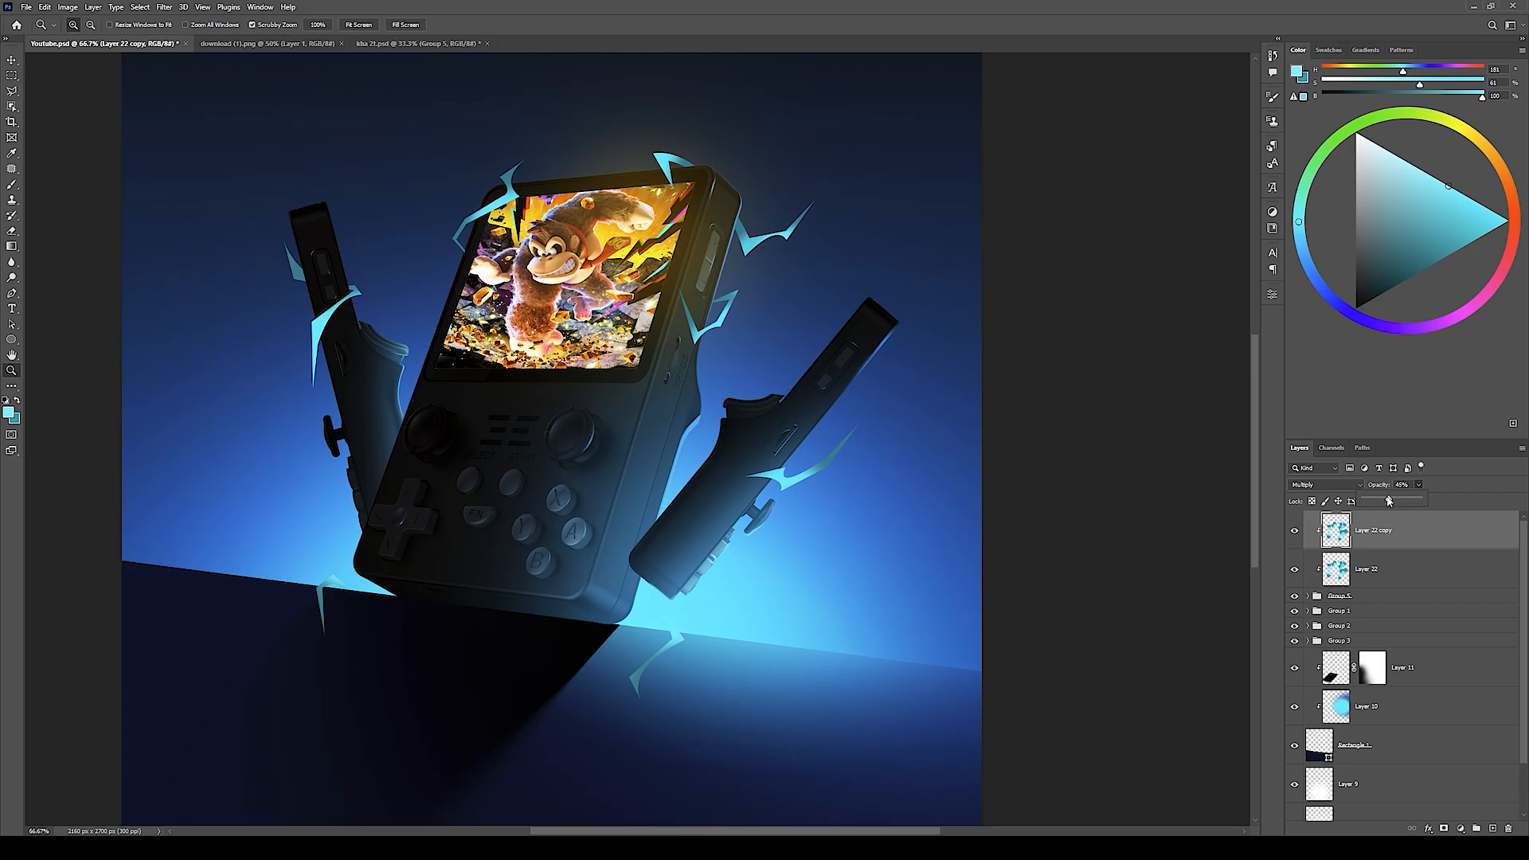
{"action": "left_click", "coordinate": [1297, 529]}
{"action": "left_click", "coordinate": [1296, 529]}
{"action": "left_click", "coordinate": [1296, 530]}
{"action": "left_click", "coordinate": [1296, 529]}
Step: Add a Hue/Saturation adjustment clipped to the bolts and shift its hue to -131 for a yellow colour
{"action": "left_click", "coordinate": [1461, 829]}
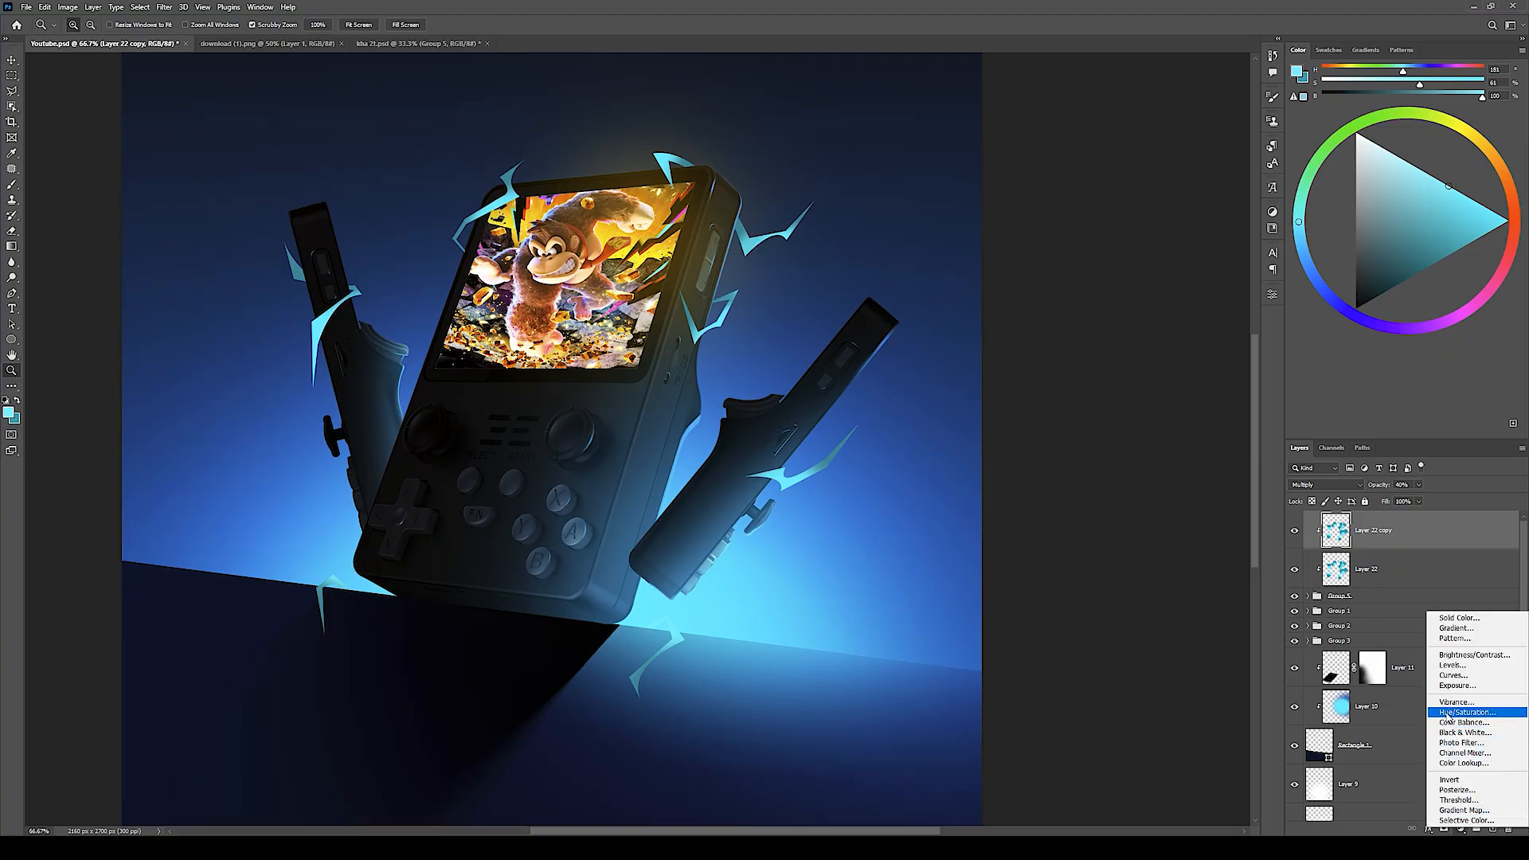
{"action": "left_click", "coordinate": [1457, 721]}
{"action": "left_click", "coordinate": [1336, 559], "text": "alt"}
{"action": "left_click", "coordinate": [1336, 549], "text": "alt"}
{"action": "left_click", "coordinate": [1335, 532], "text": "alt"}
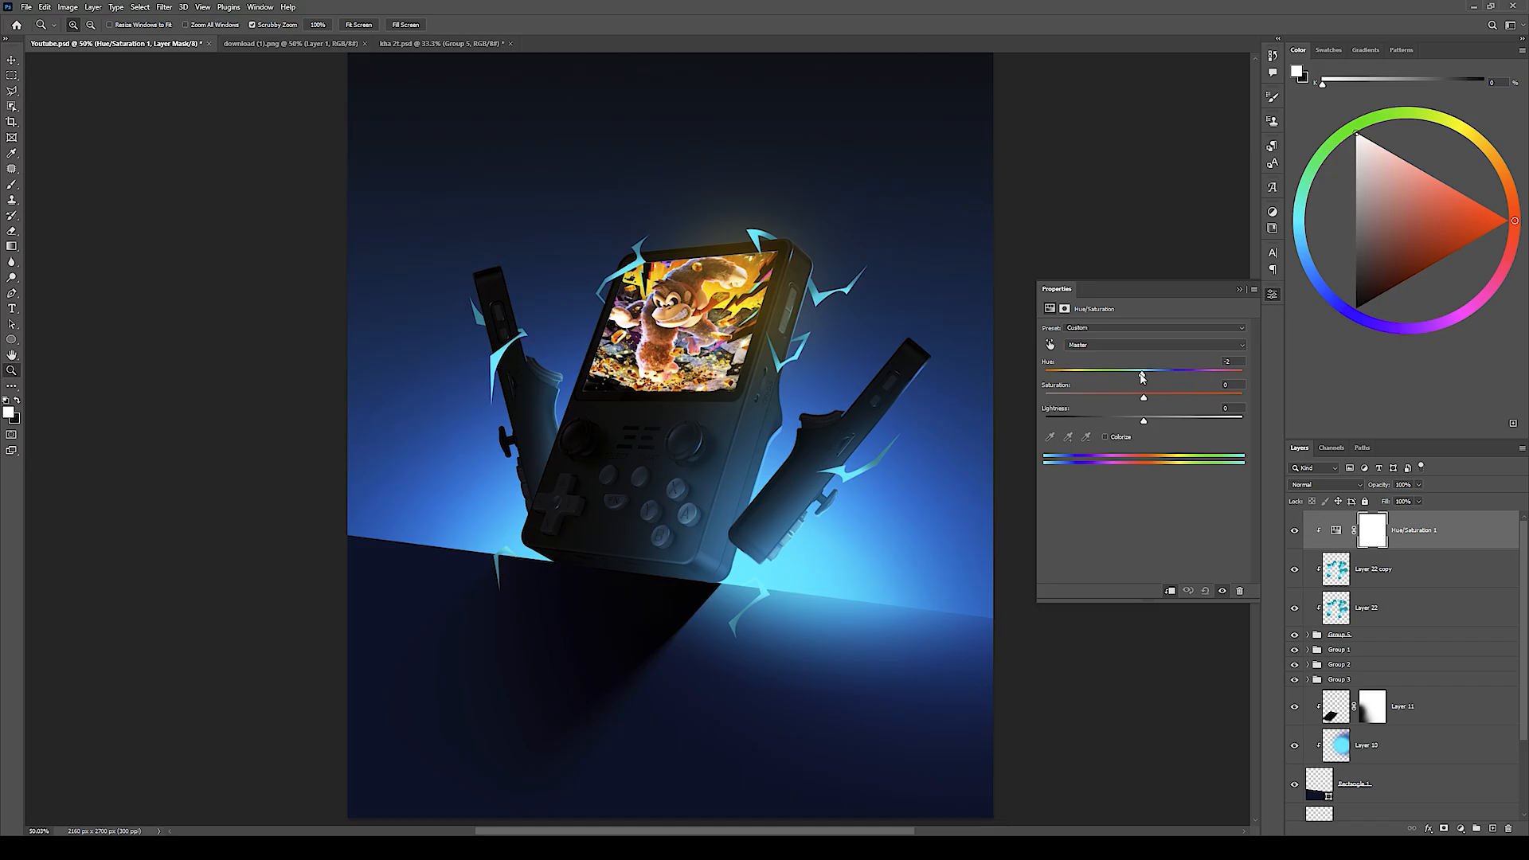
{"action": "left_click_drag", "start_coordinate": [1095, 381], "coordinate": [1063, 384]}
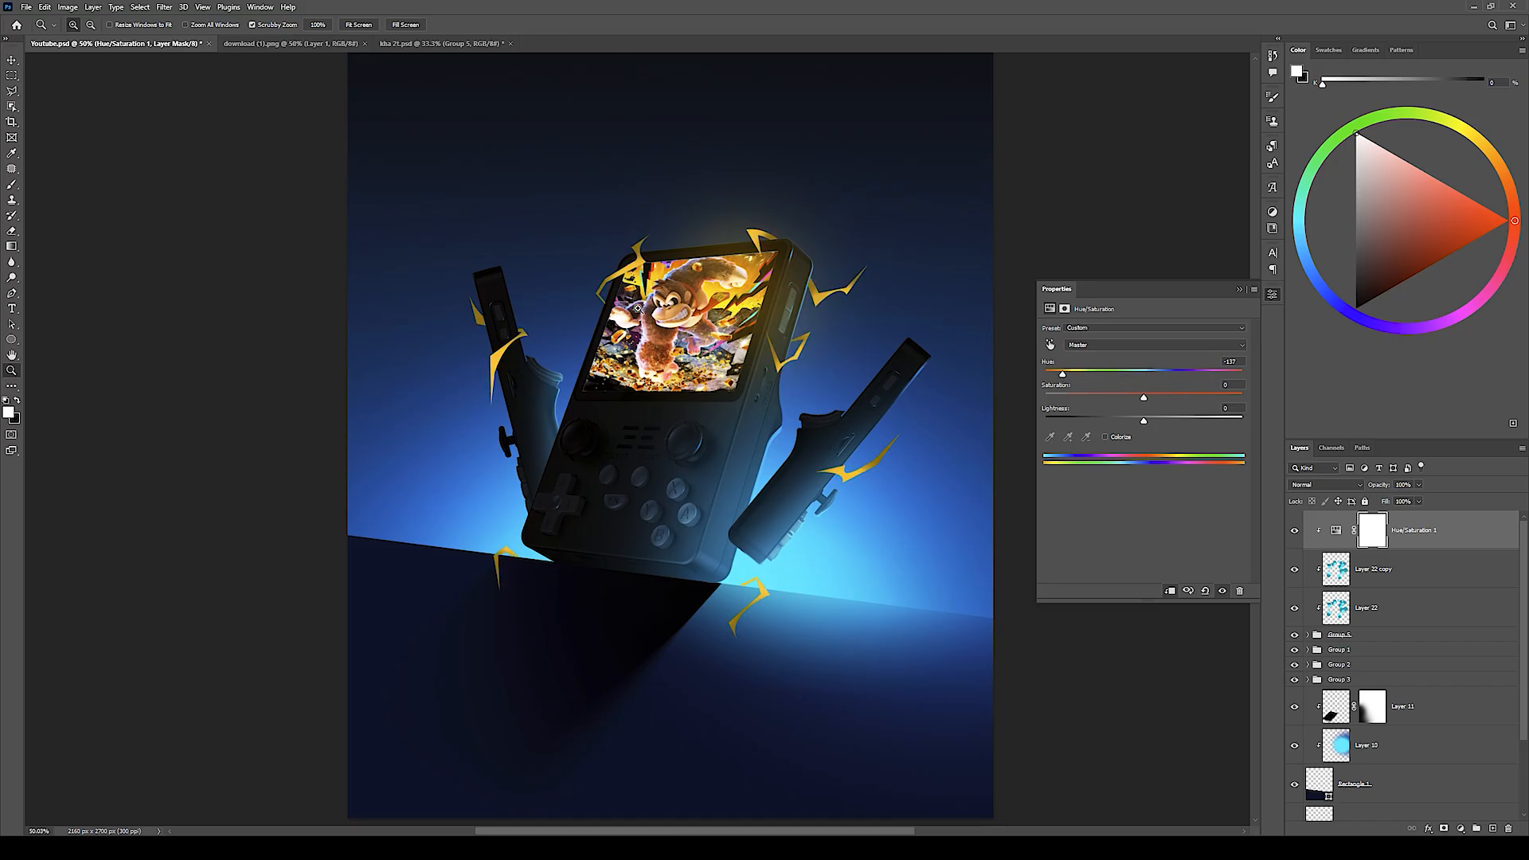
{"action": "left_click", "coordinate": [763, 313]}
{"action": "left_click_drag", "start_coordinate": [1063, 375], "coordinate": [1066, 377]}
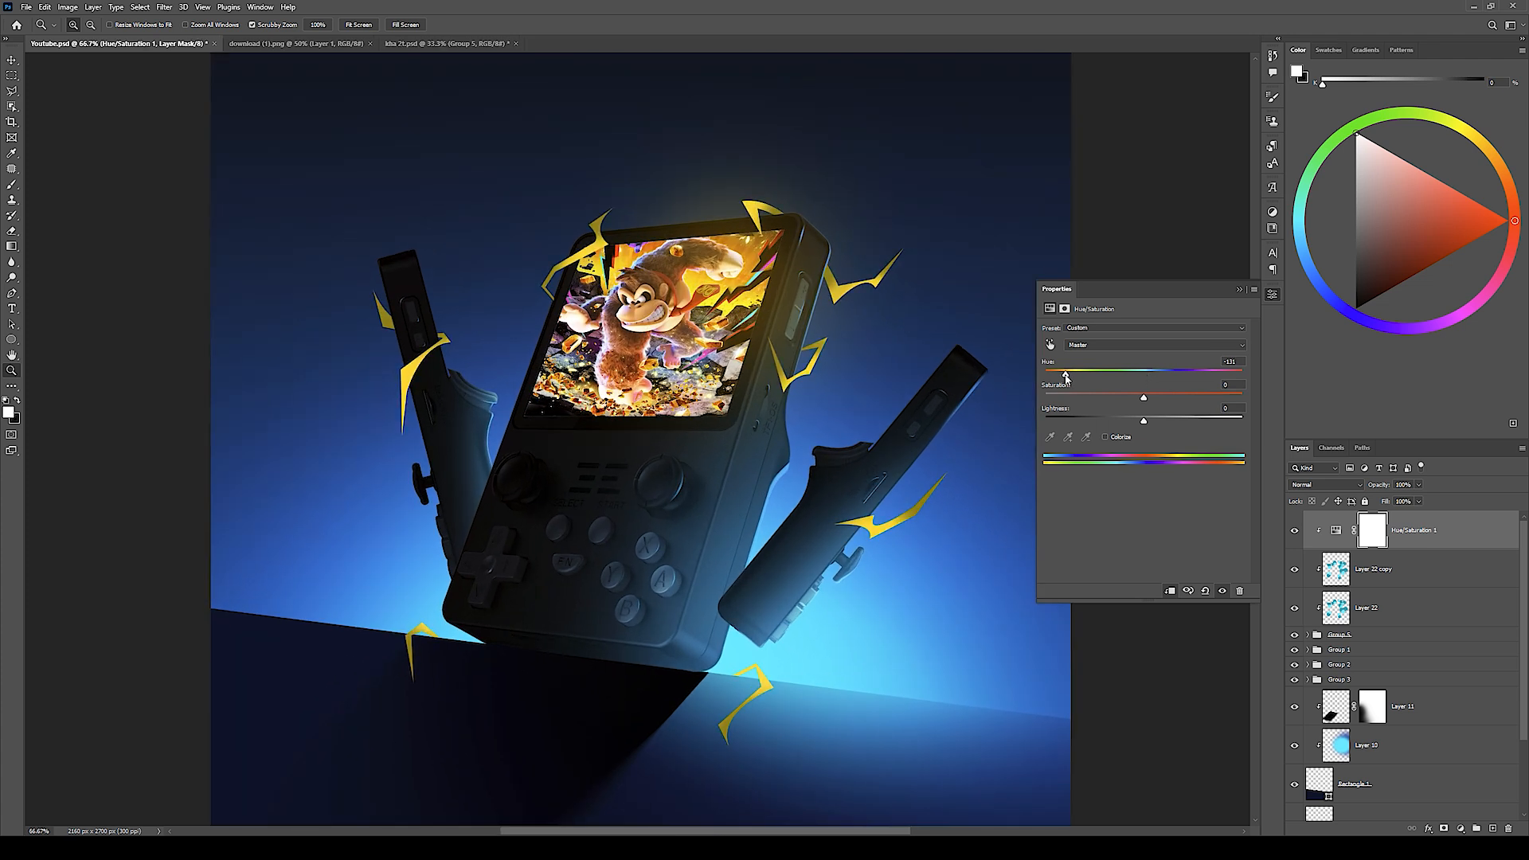
Step: Invert the Hue/Saturation mask and paint white over the lower-right, upper-right and left controller bolts to turn only those yellow
{"action": "key", "text": "ctrl+i"}
{"action": "key", "text": "b"}
{"action": "left_click_drag", "start_coordinate": [724, 721], "coordinate": [724, 708]}
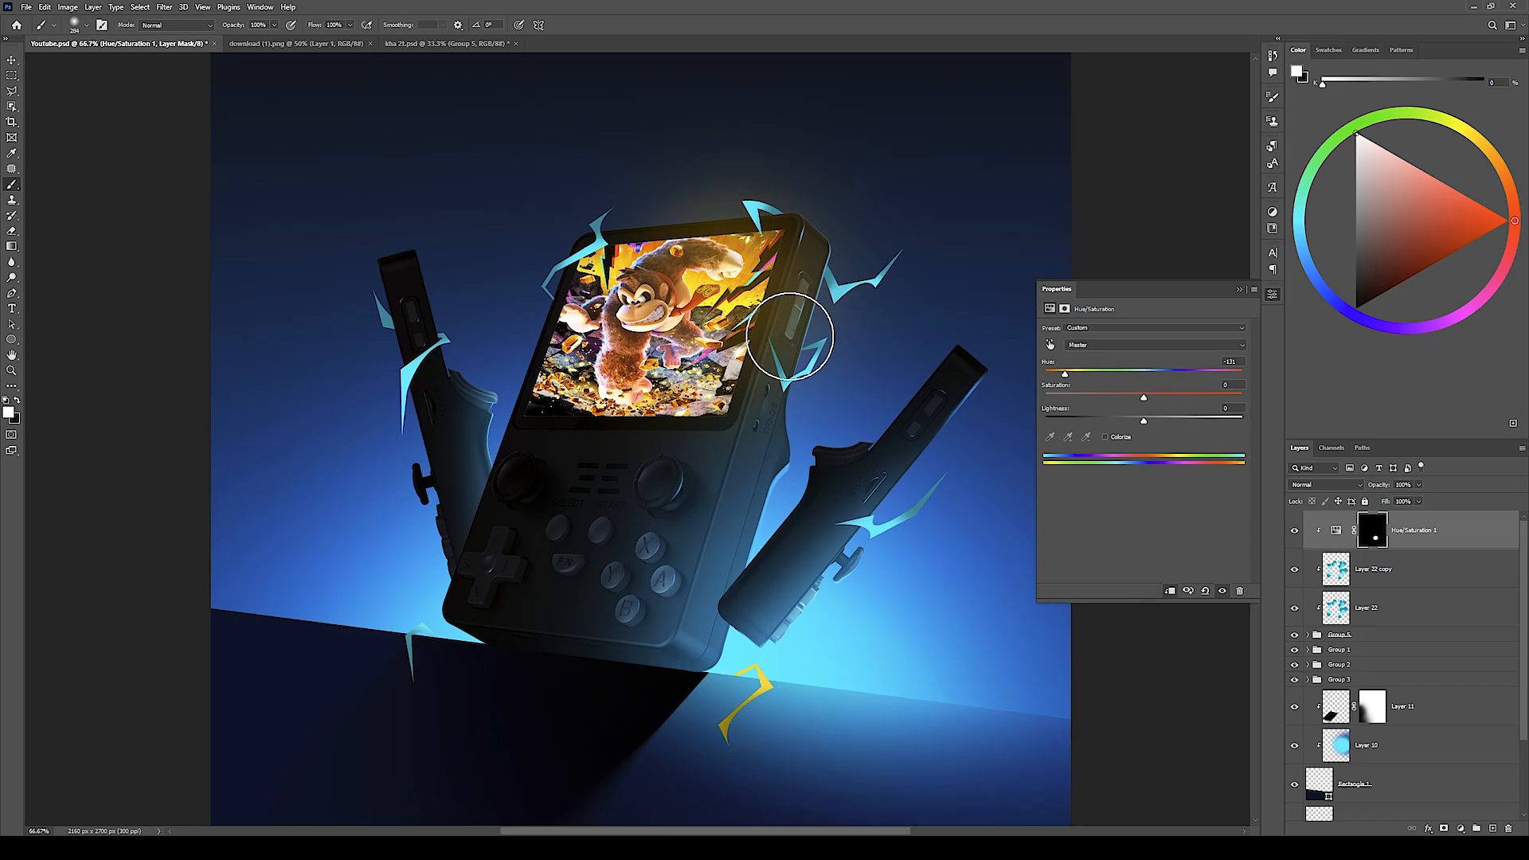
{"action": "mouse_move", "coordinate": [894, 248]}
{"action": "left_mouse_down"}
{"action": "mouse_move", "coordinate": [834, 282]}
{"action": "mouse_move", "coordinate": [765, 213]}
{"action": "mouse_move", "coordinate": [468, 377]}
{"action": "mouse_move", "coordinate": [576, 358]}
{"action": "mouse_move", "coordinate": [409, 388]}
{"action": "mouse_move", "coordinate": [430, 385]}
{"action": "left_mouse_up"}
{"action": "key", "text": "z"}
{"action": "left_click_drag", "start_coordinate": [603, 371], "coordinate": [766, 417]}
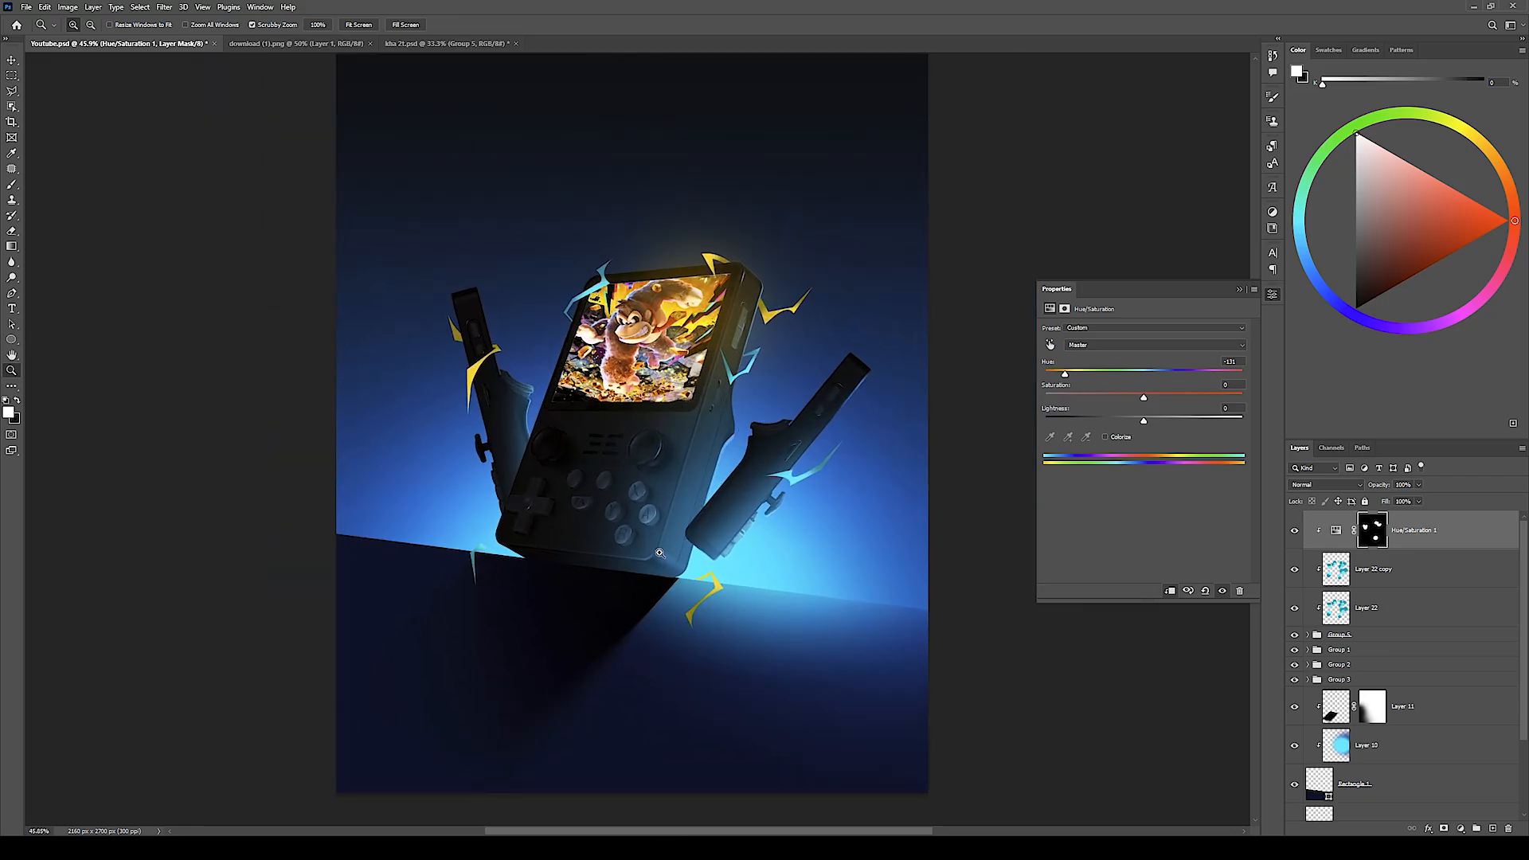
Step: Rework the cyan shading of the small bolt below the console's lower-left corner on Layer 22
{"action": "left_click_drag", "start_coordinate": [475, 582], "coordinate": [531, 546]}
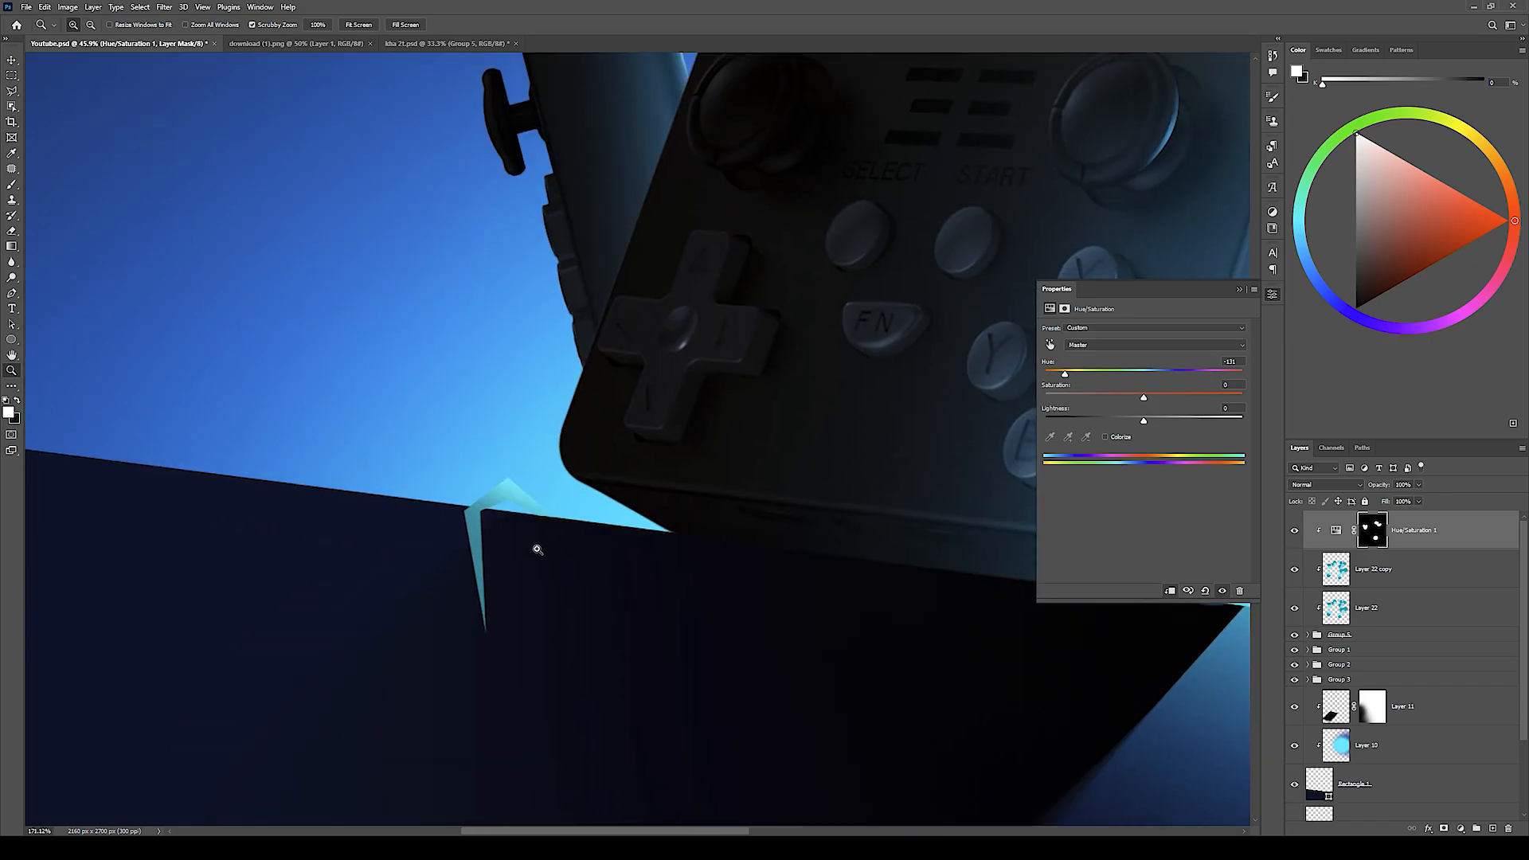
{"action": "key", "text": "v"}
{"action": "left_click", "coordinate": [478, 512]}
{"action": "left_click", "coordinate": [1351, 620]}
{"action": "key", "text": "b"}
{"action": "mouse_move", "coordinate": [526, 543]}
{"action": "left_mouse_down"}
{"action": "mouse_move", "coordinate": [549, 526]}
{"action": "mouse_move", "coordinate": [557, 468]}
{"action": "left_mouse_up"}
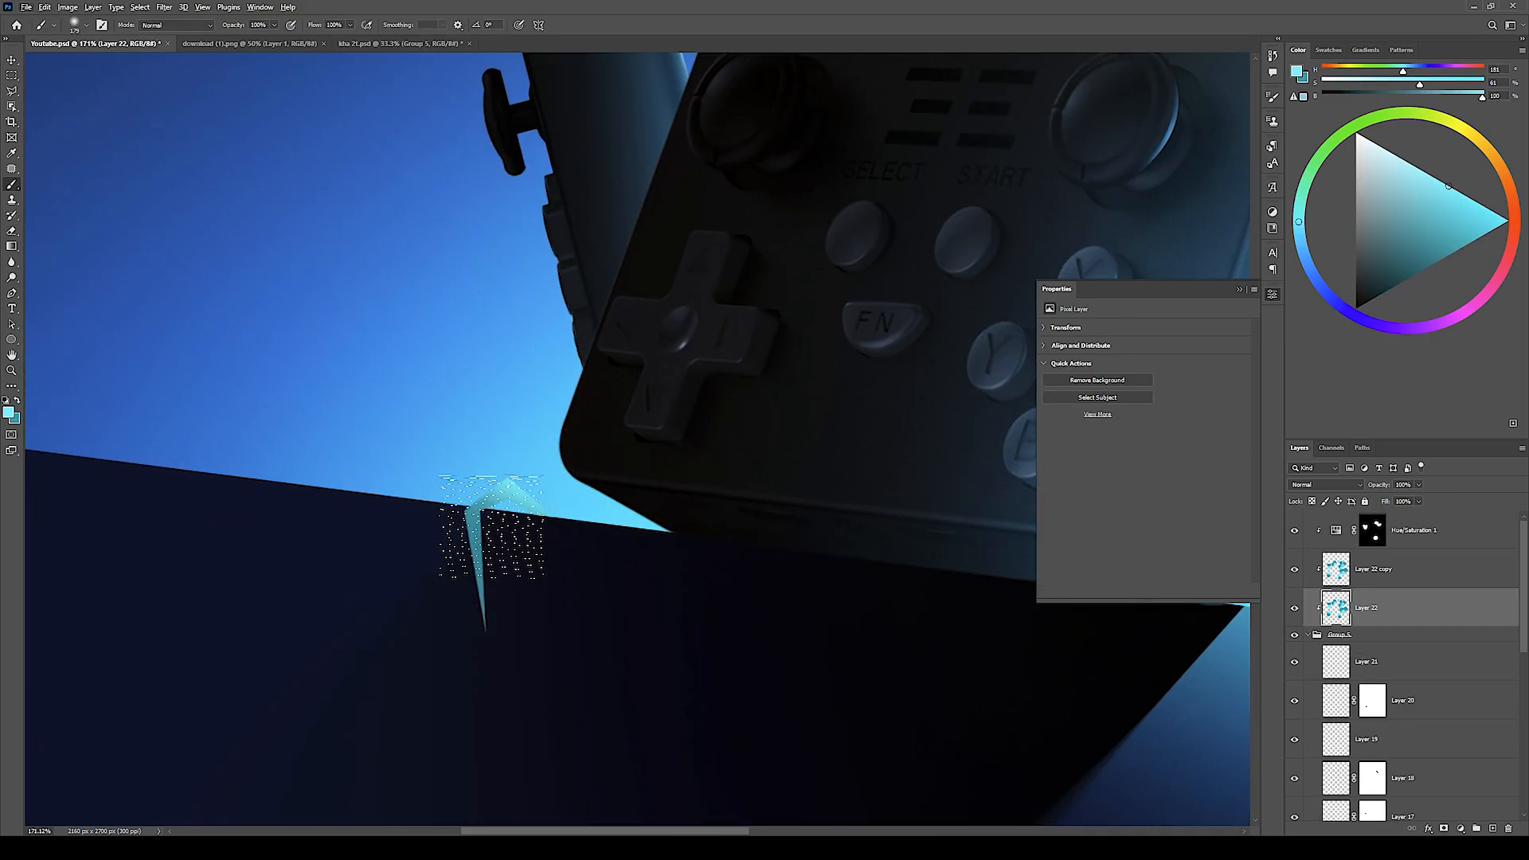
{"action": "key", "text": "ctrl+z"}
{"action": "key", "text": "z"}
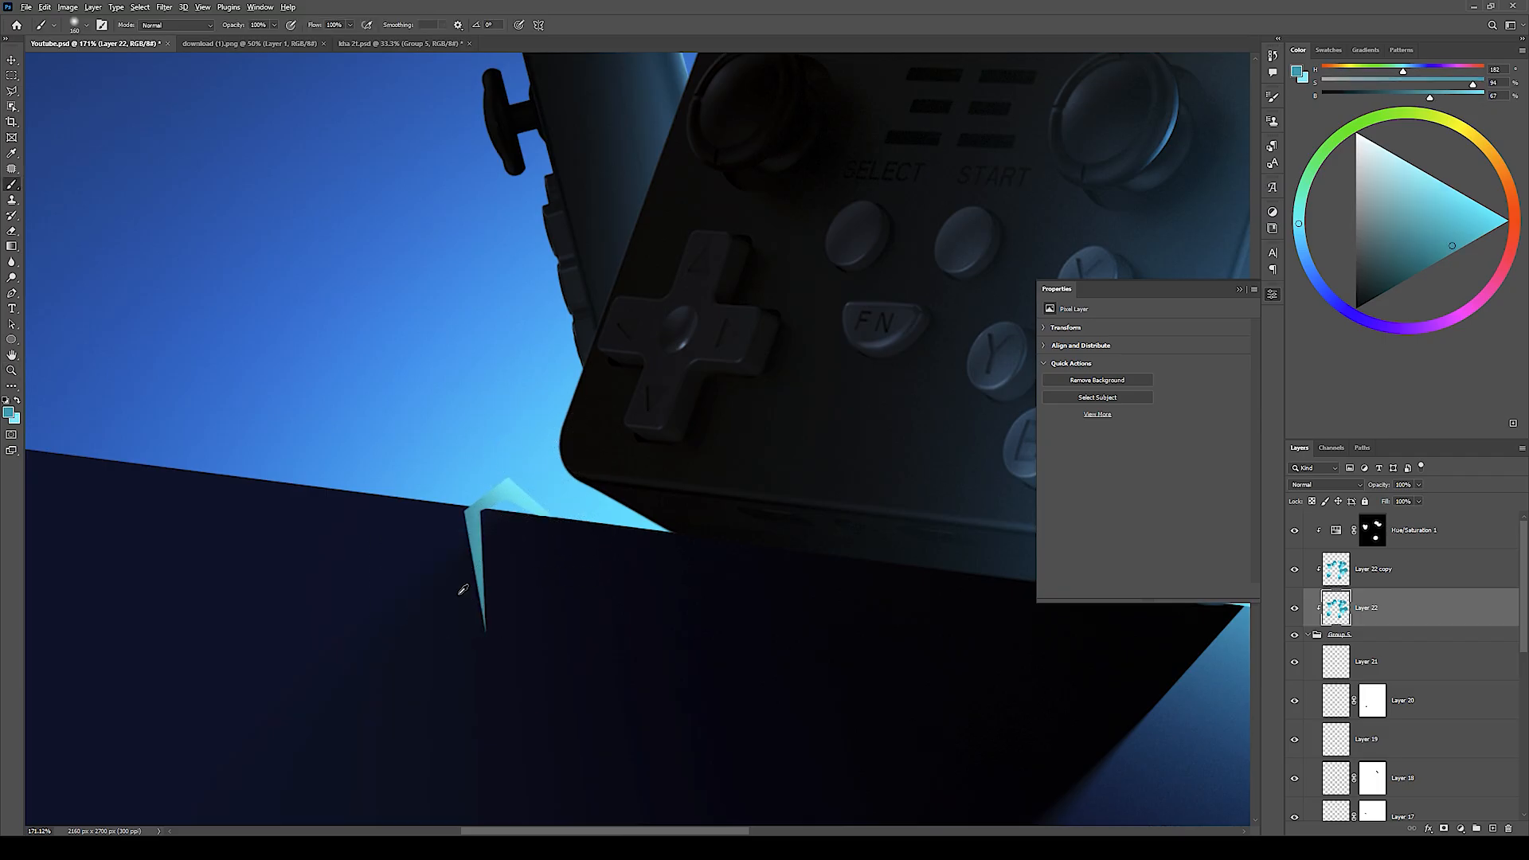
{"action": "mouse_move", "coordinate": [788, 424]}
{"action": "left_mouse_down"}
{"action": "mouse_move", "coordinate": [678, 424]}
{"action": "mouse_move", "coordinate": [661, 486]}
{"action": "left_mouse_up"}
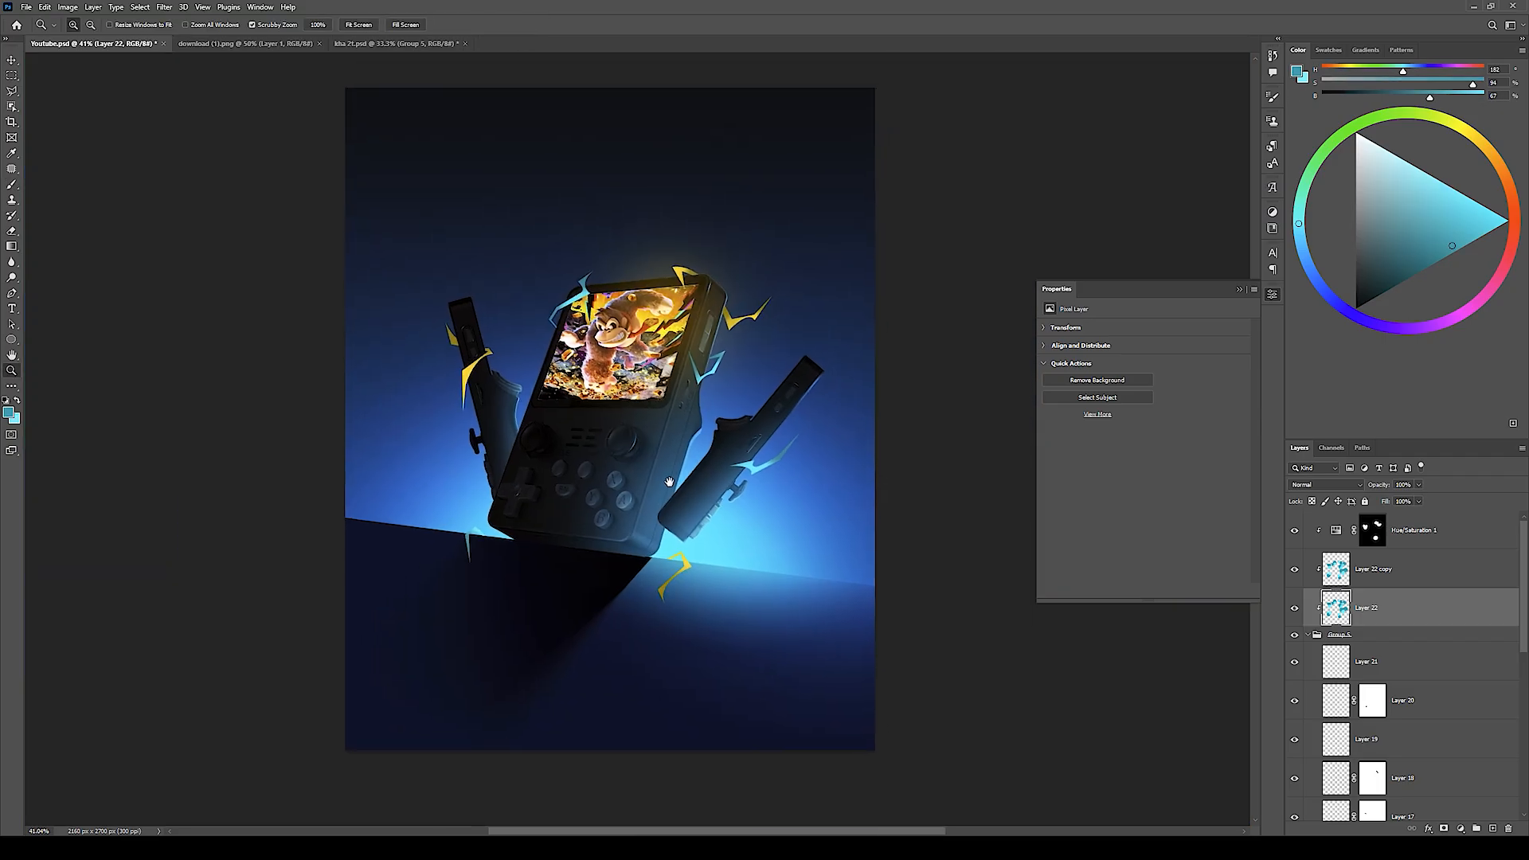
Step: Transform the fire-spark-JPG-7 layer to reposition its blue sparks behind the consoles
{"action": "scroll", "coordinate": [659, 430], "scroll_direction": "up", "scroll_amount": 1}
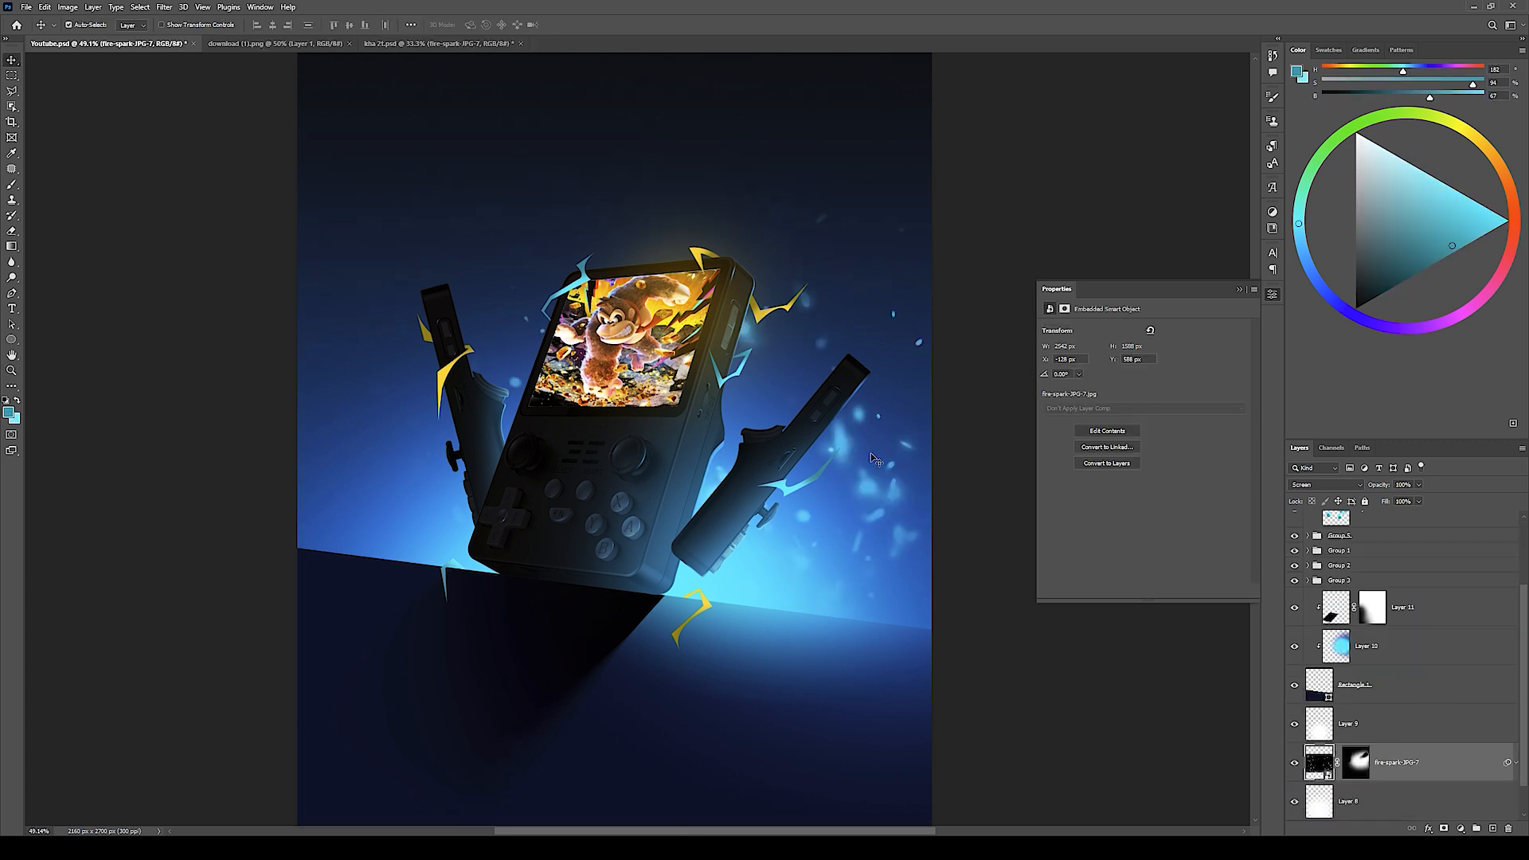
{"action": "key", "text": "ctrl+t"}
{"action": "left_click_drag", "start_coordinate": [884, 542], "coordinate": [861, 542]}
{"action": "left_click_drag", "start_coordinate": [897, 454], "coordinate": [860, 458]}
{"action": "key", "text": "Return"}
Step: Paint on the fire-spark-JPG-7 mask to hide excess sparks near the console and reveal some beside the left controller
{"action": "left_click", "coordinate": [1356, 762]}
{"action": "key", "text": "b"}
{"action": "key", "text": "x"}
{"action": "mouse_move", "coordinate": [739, 494]}
{"action": "left_mouse_down"}
{"action": "mouse_move", "coordinate": [695, 422]}
{"action": "mouse_move", "coordinate": [597, 580]}
{"action": "left_mouse_up"}
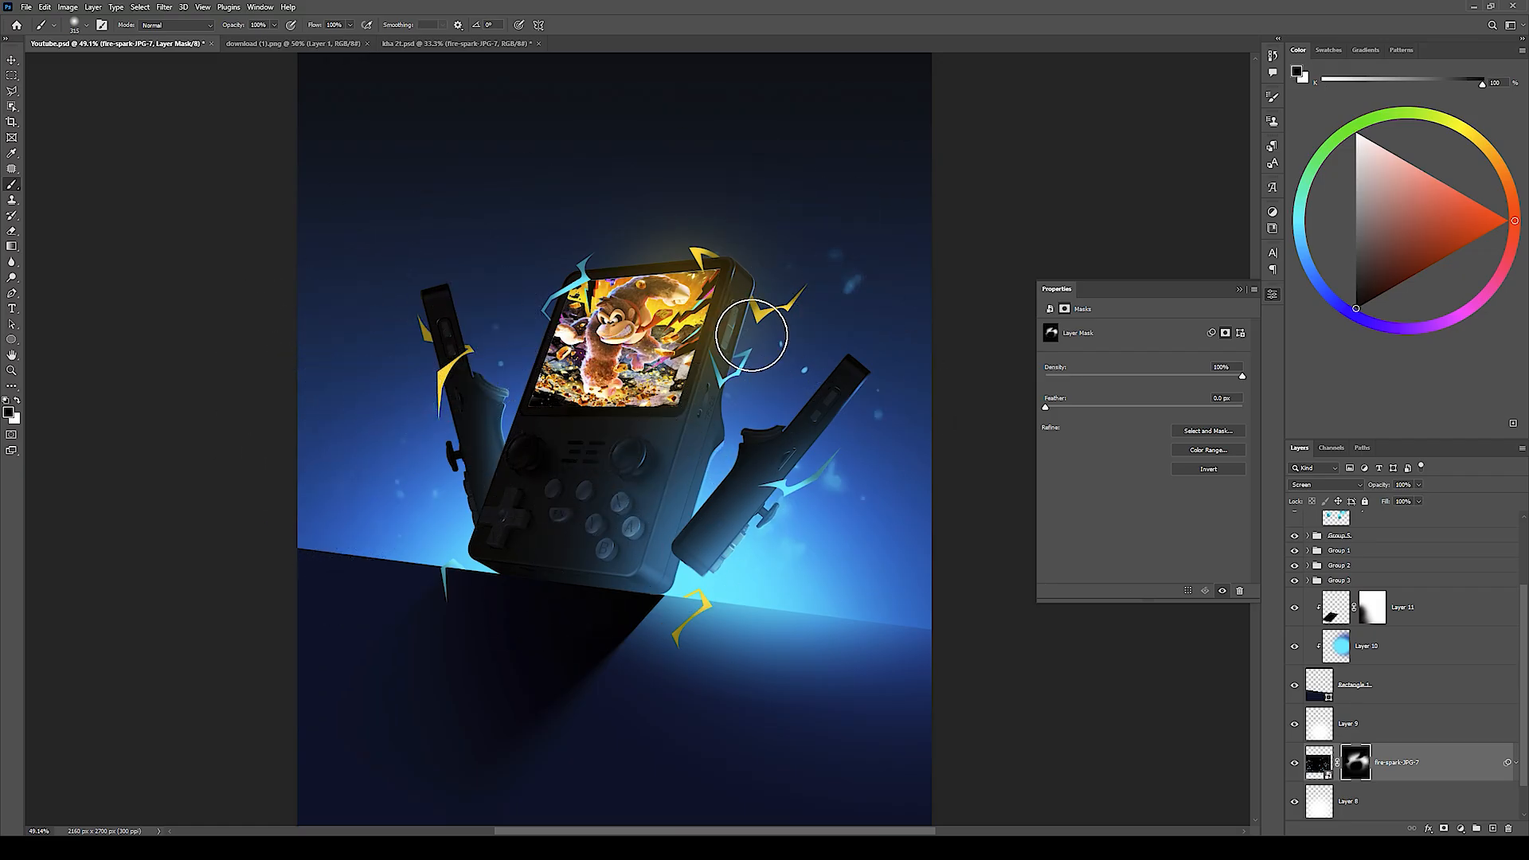
{"action": "left_click_drag", "start_coordinate": [740, 335], "coordinate": [680, 409]}
{"action": "left_click_drag", "start_coordinate": [821, 477], "coordinate": [816, 469]}
{"action": "key", "text": "ctrl+minus"}
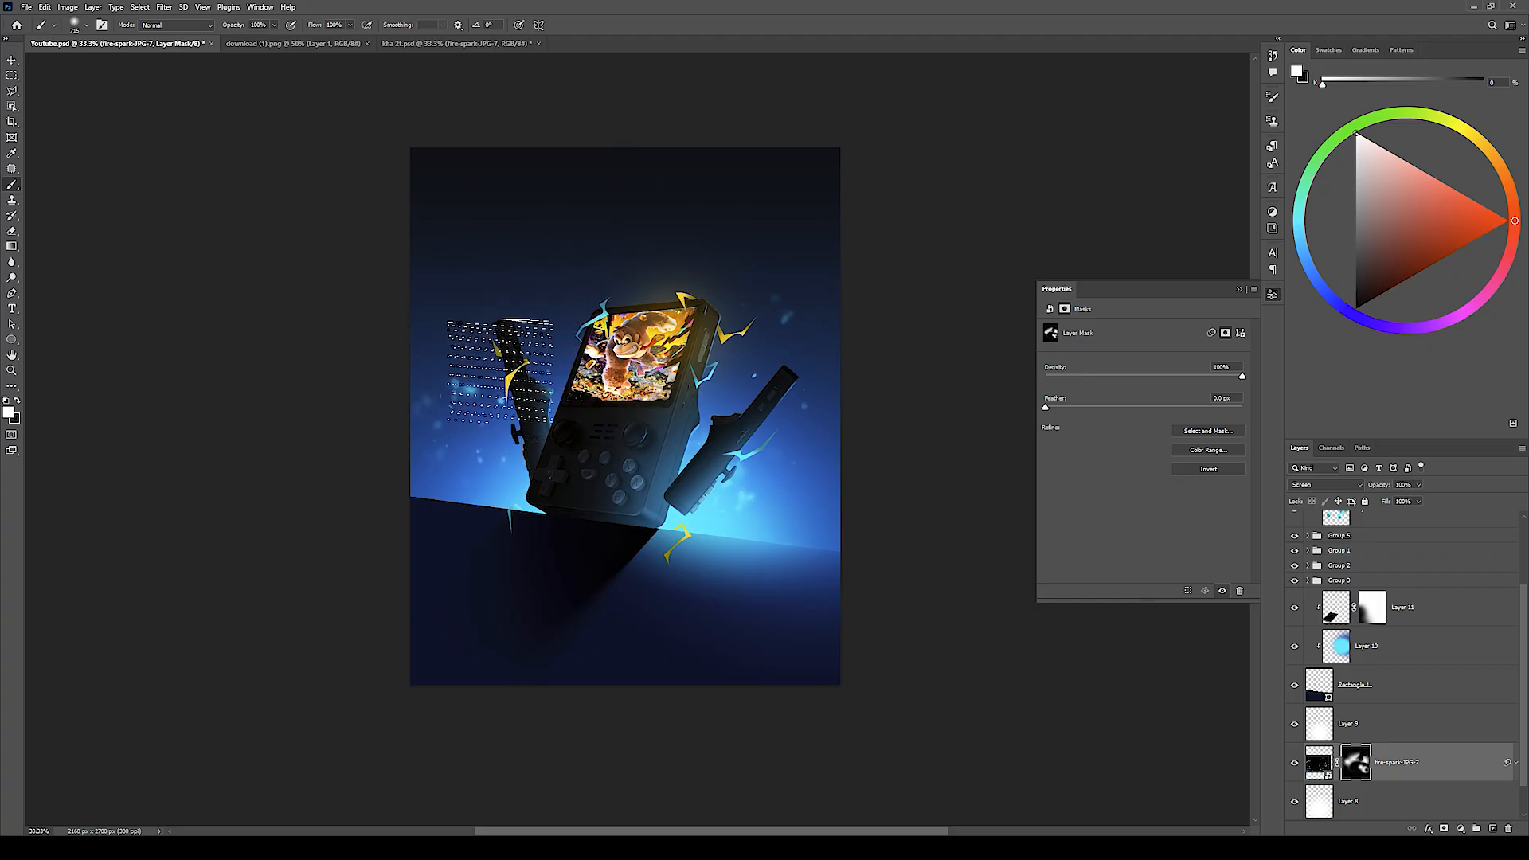
Step: Add a new layer above the Hue/Saturation adjustment and set its blend mode to Linear Dodge (Add)
{"action": "key", "text": "z"}
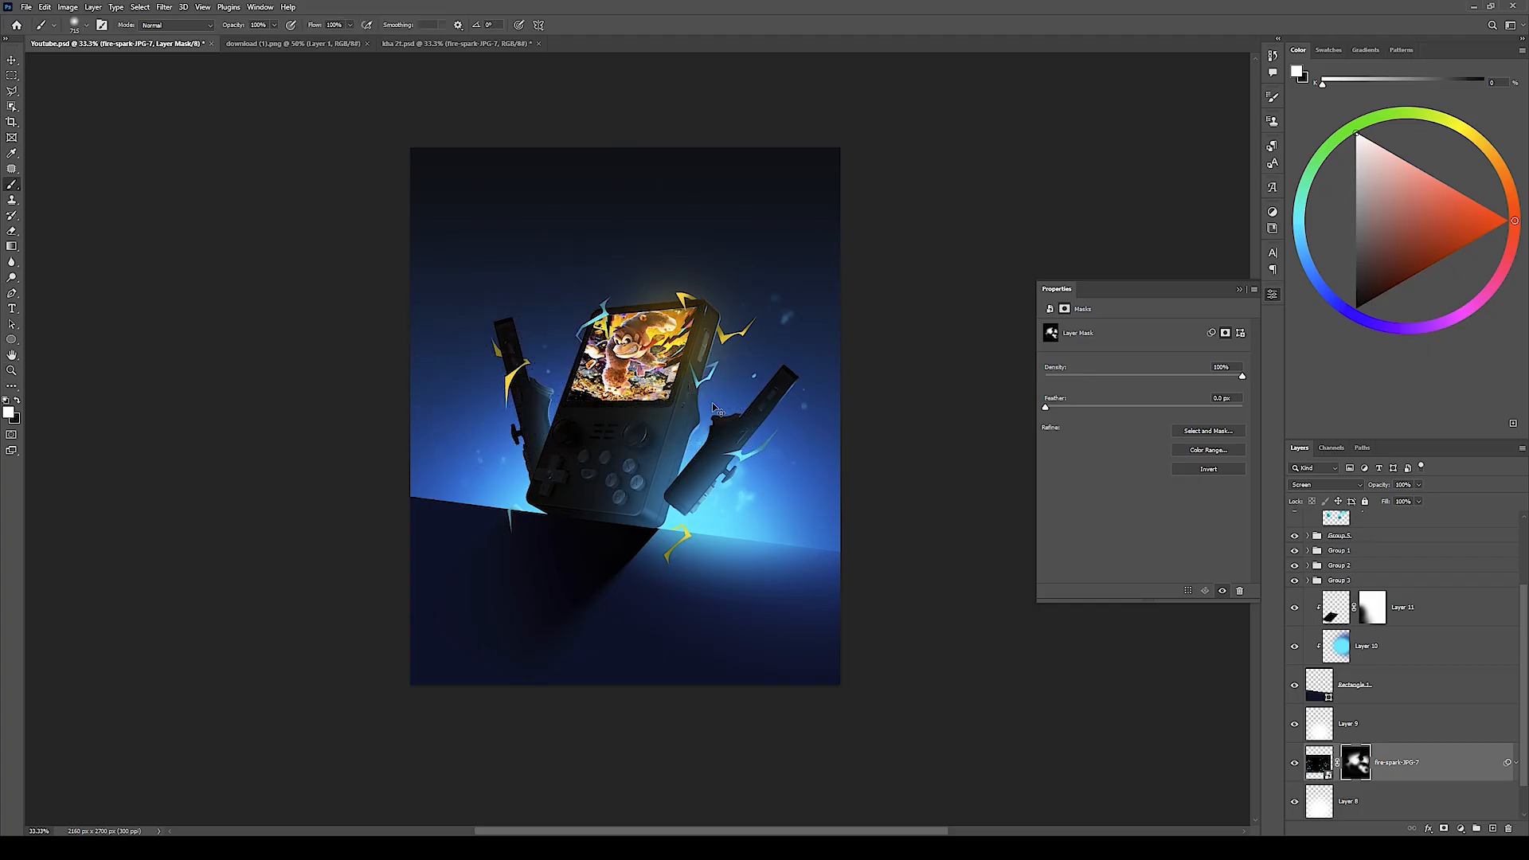
{"action": "left_click_drag", "start_coordinate": [653, 390], "coordinate": [707, 388]}
{"action": "scroll", "coordinate": [1407, 599], "scroll_direction": "up", "scroll_amount": 3}
{"action": "left_click", "coordinate": [1413, 530]}
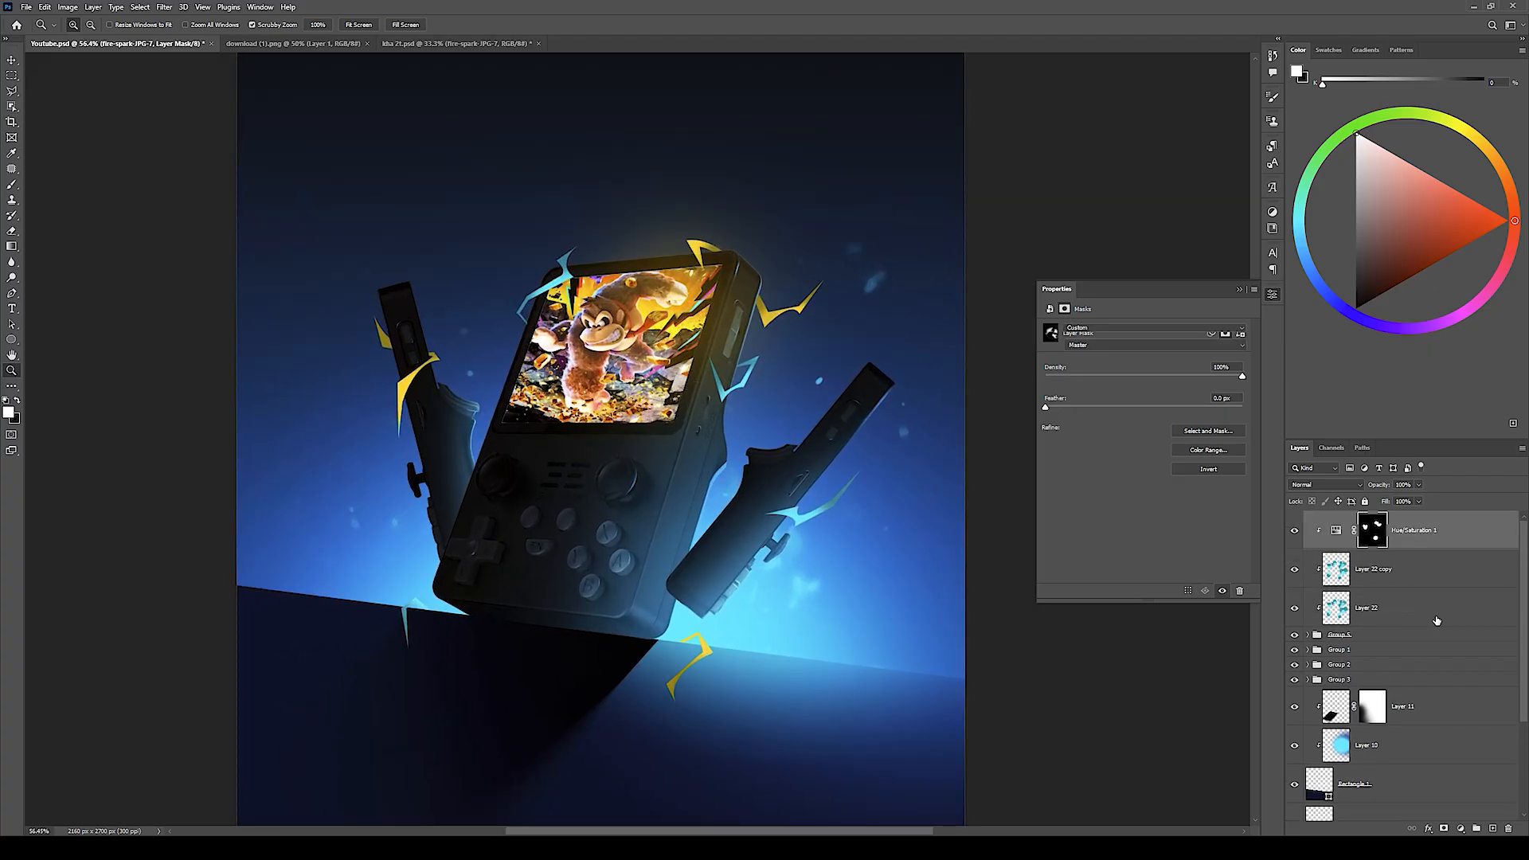
{"action": "left_click", "coordinate": [1492, 828]}
{"action": "left_click", "coordinate": [1342, 487]}
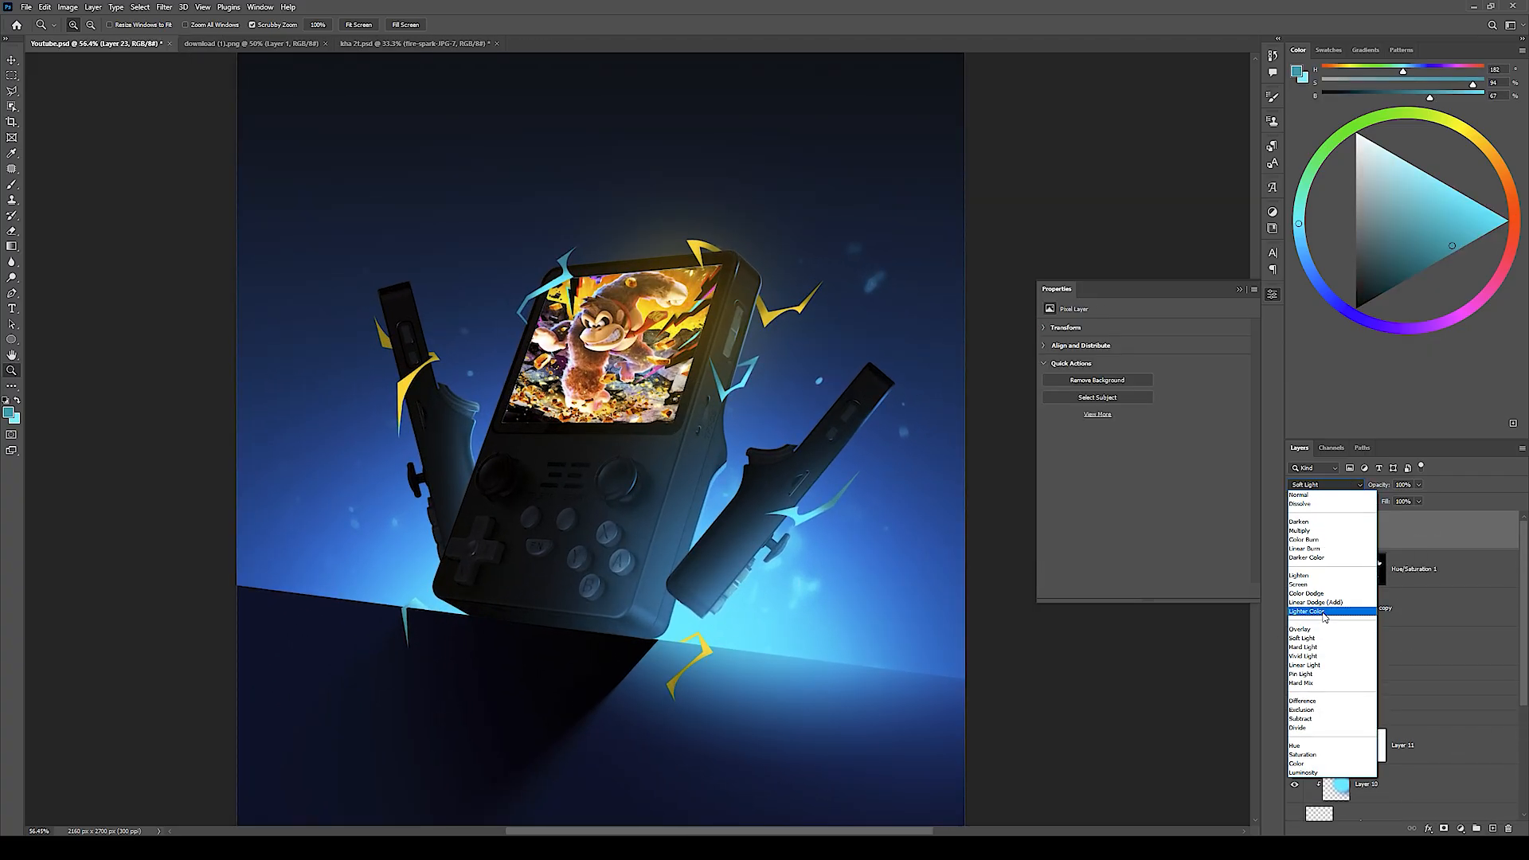
{"action": "left_click", "coordinate": [1322, 605]}
Step: Paint a soft cyan glow on Layer 23 over the console's lower right with a large brush at 6% flow, sampling the color from the background light
{"action": "key", "text": "b"}
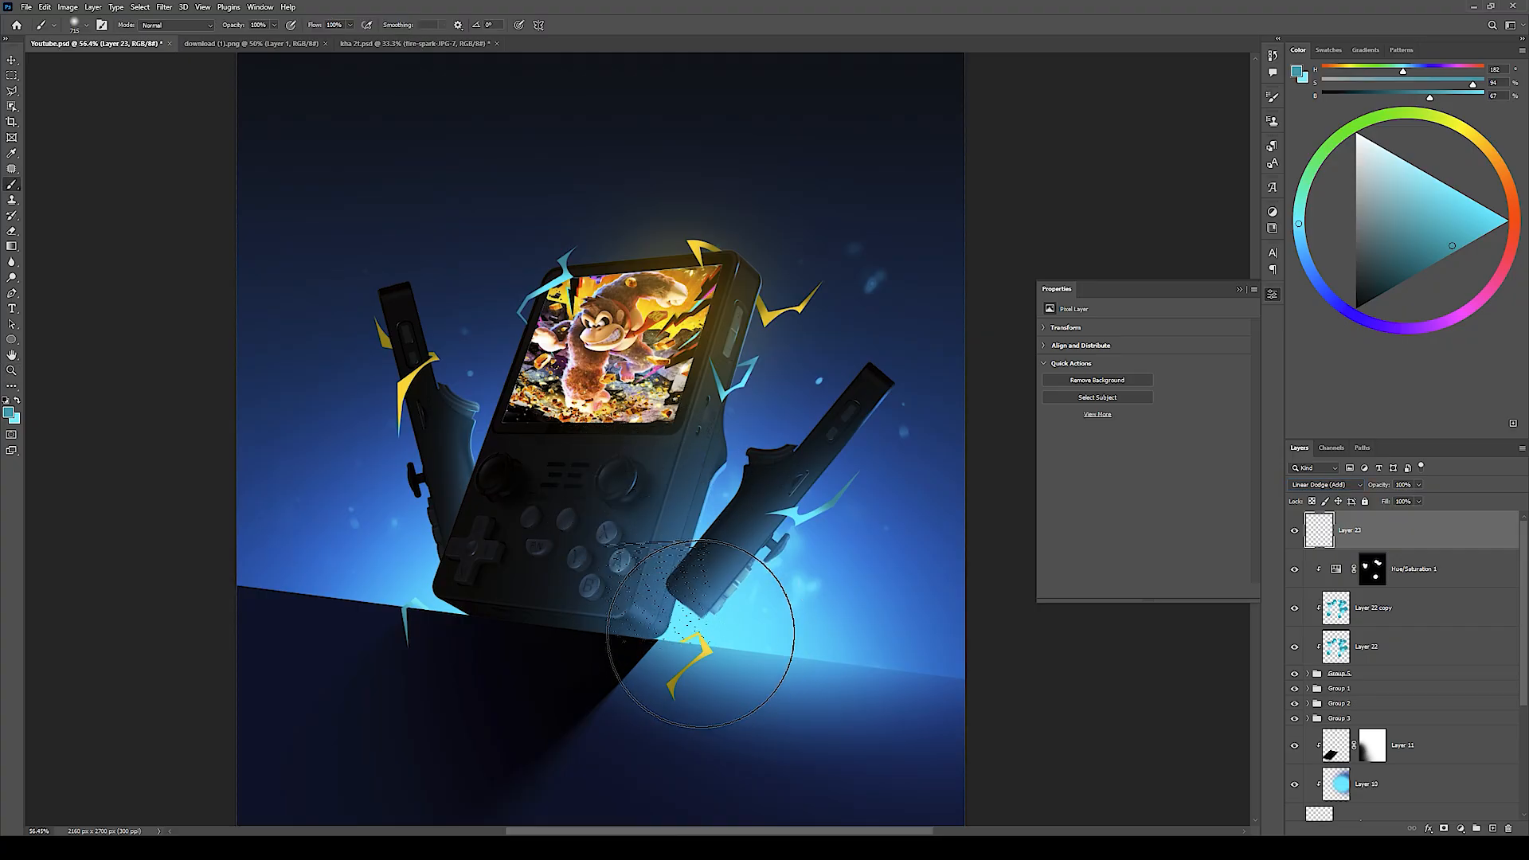
{"action": "left_click", "coordinate": [723, 652], "text": "alt"}
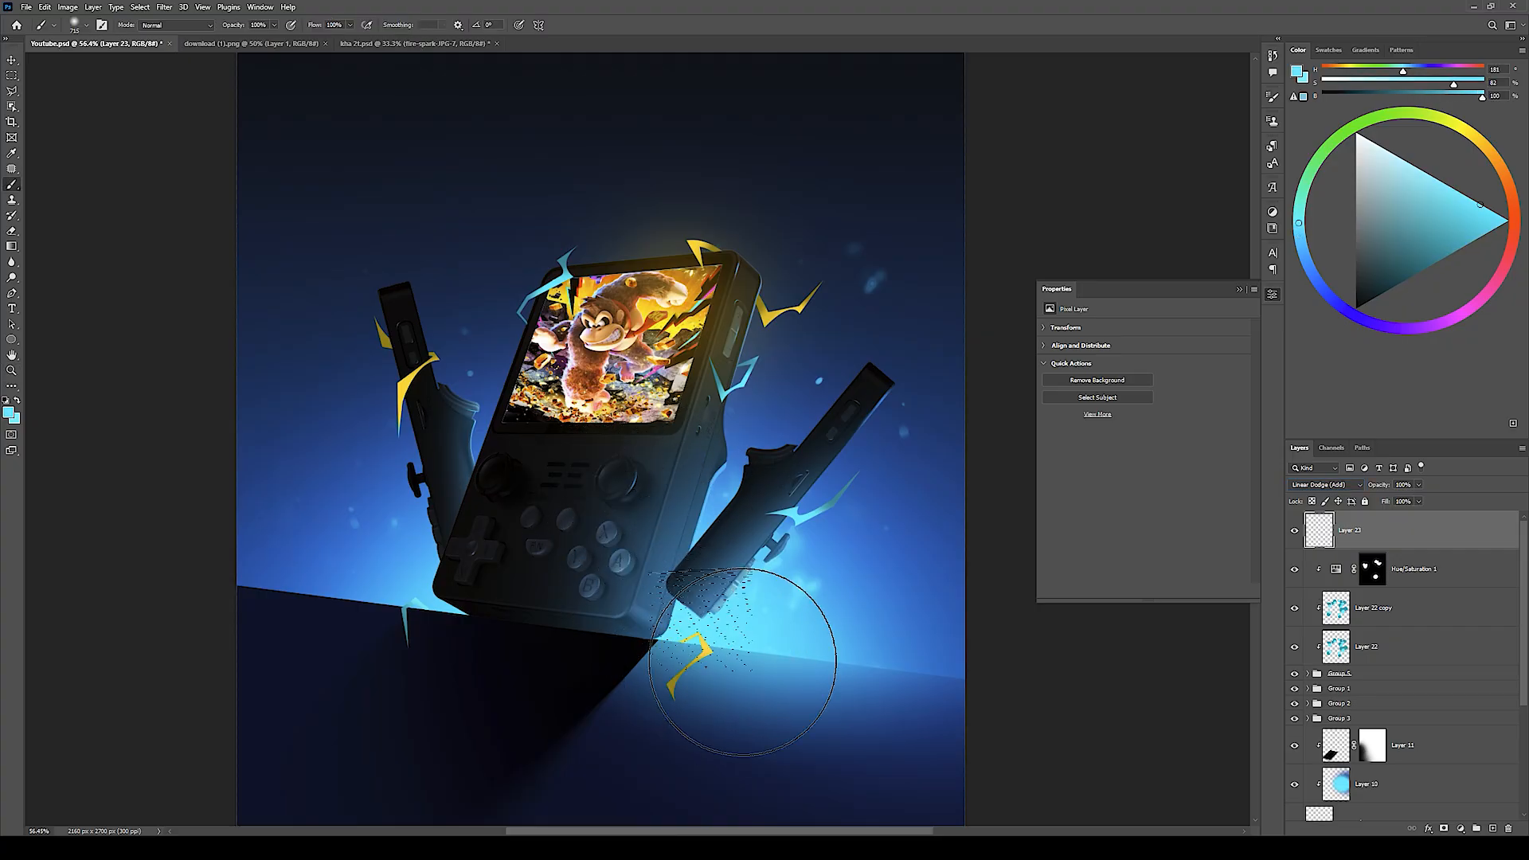
{"action": "left_click_drag", "start_coordinate": [745, 655], "coordinate": [747, 602]}
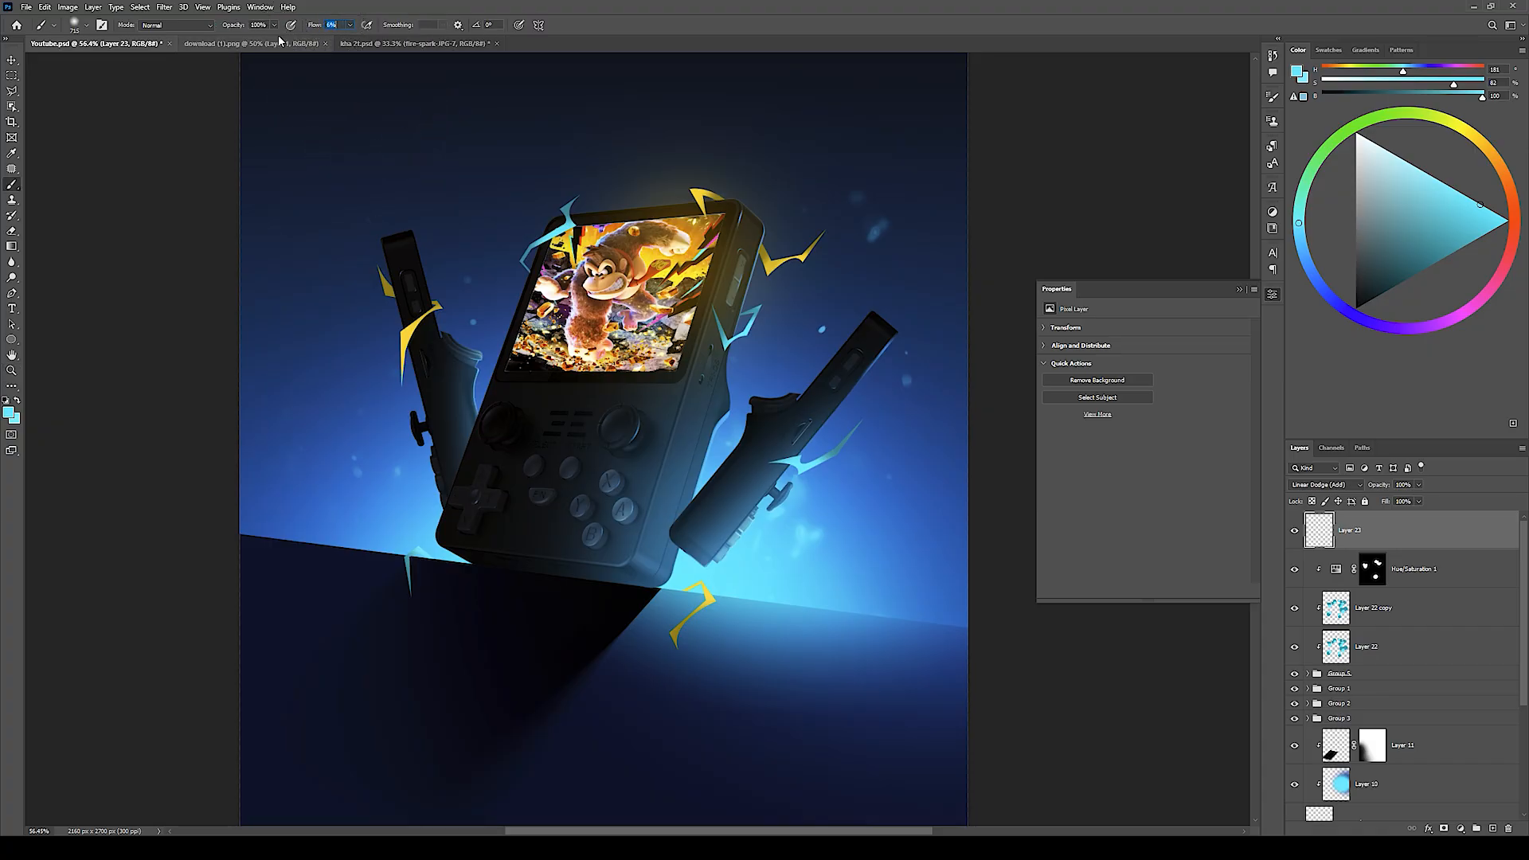
{"action": "scroll", "coordinate": [563, 188], "scroll_direction": "down", "scroll_amount": 3}
{"action": "left_click_drag", "start_coordinate": [659, 392], "coordinate": [717, 398]}
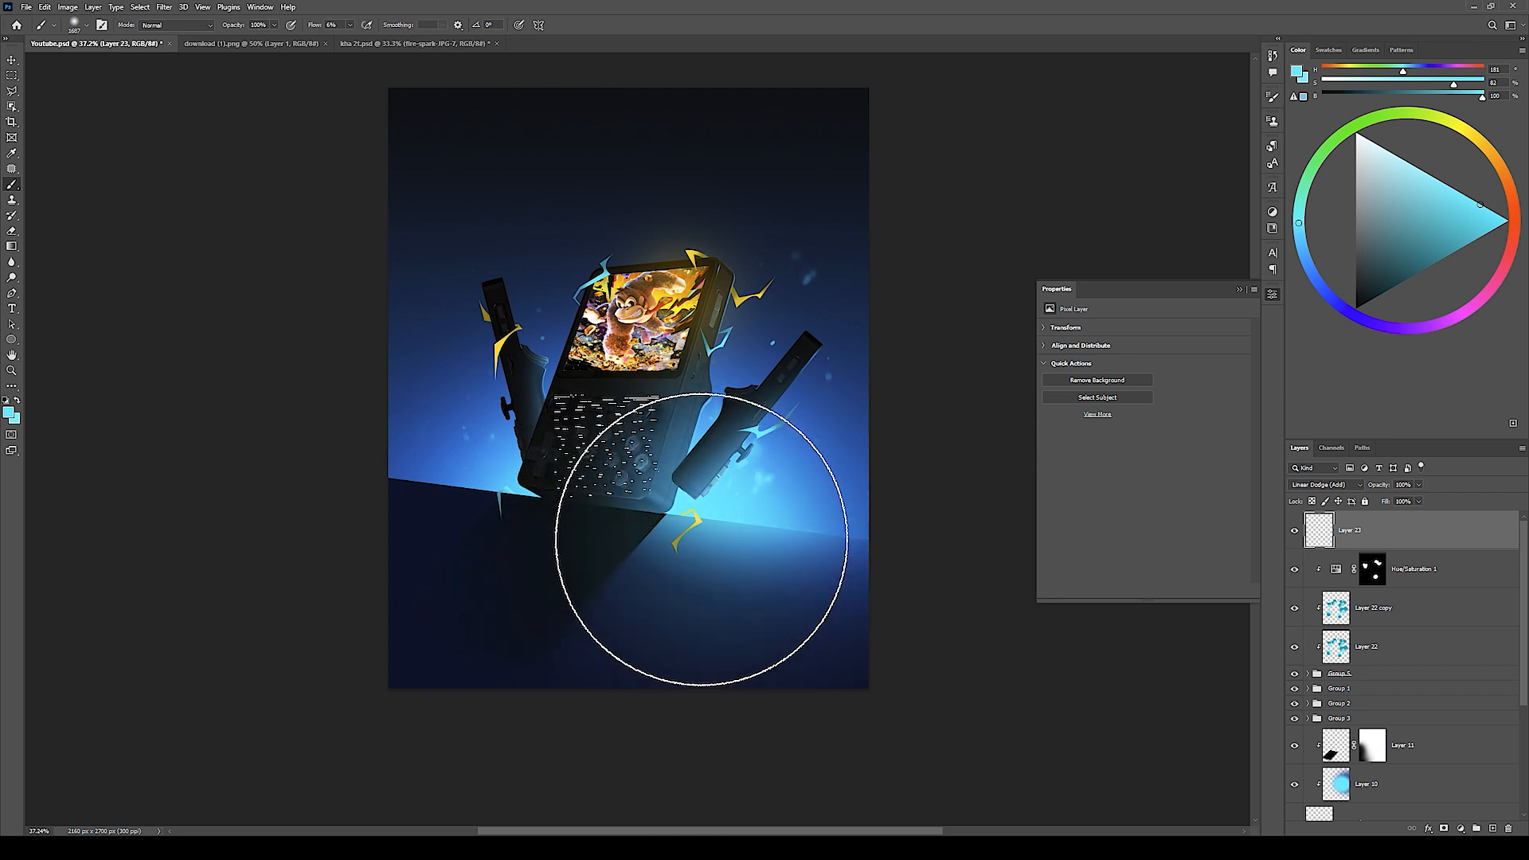
{"action": "left_click", "coordinate": [696, 273], "text": "alt"}
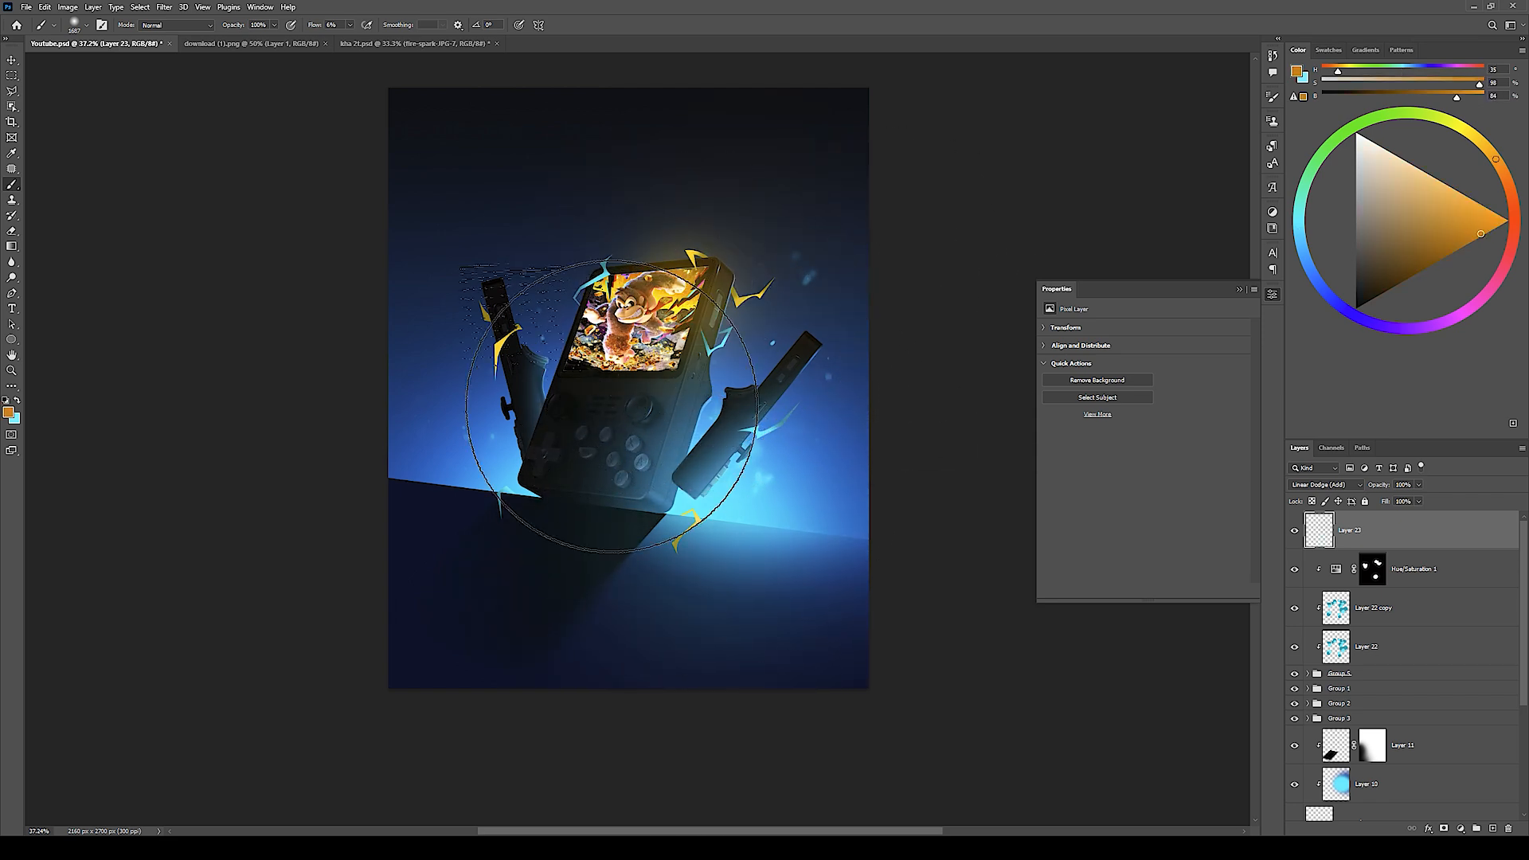
{"action": "left_click", "coordinate": [713, 495], "text": "alt"}
{"action": "left_click_drag", "start_coordinate": [697, 439], "coordinate": [666, 436]}
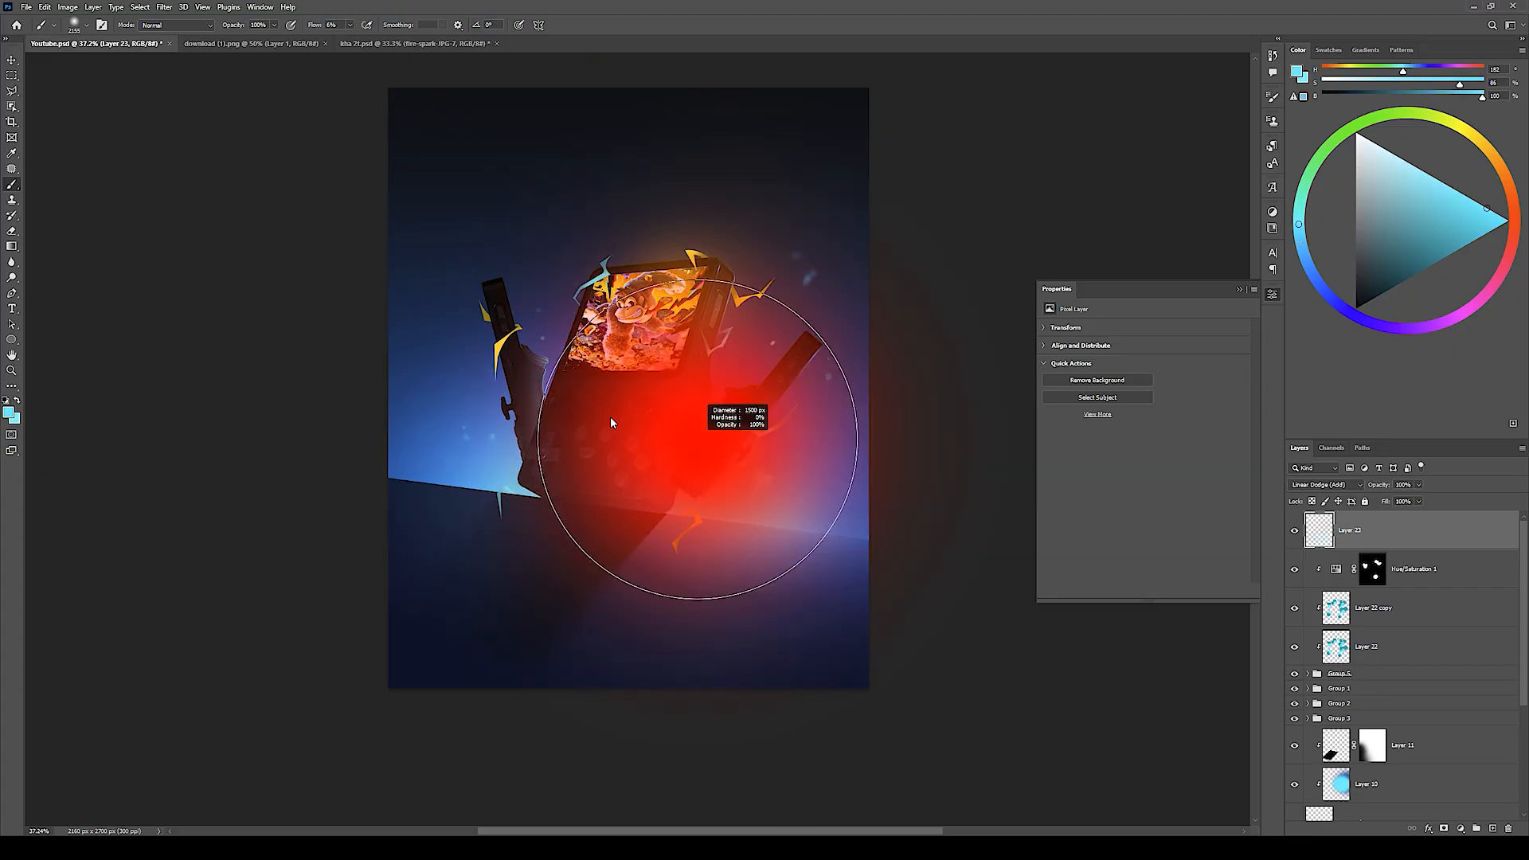
{"action": "key", "text": "z"}
{"action": "left_click", "coordinate": [719, 438]}
Step: Try a duplicate of Layer 23 in Overlay mode at reduced opacity, and delete the duplicate
{"action": "key", "text": "ctrl+j"}
{"action": "left_click", "coordinate": [1325, 484]}
{"action": "left_click", "coordinate": [1304, 632]}
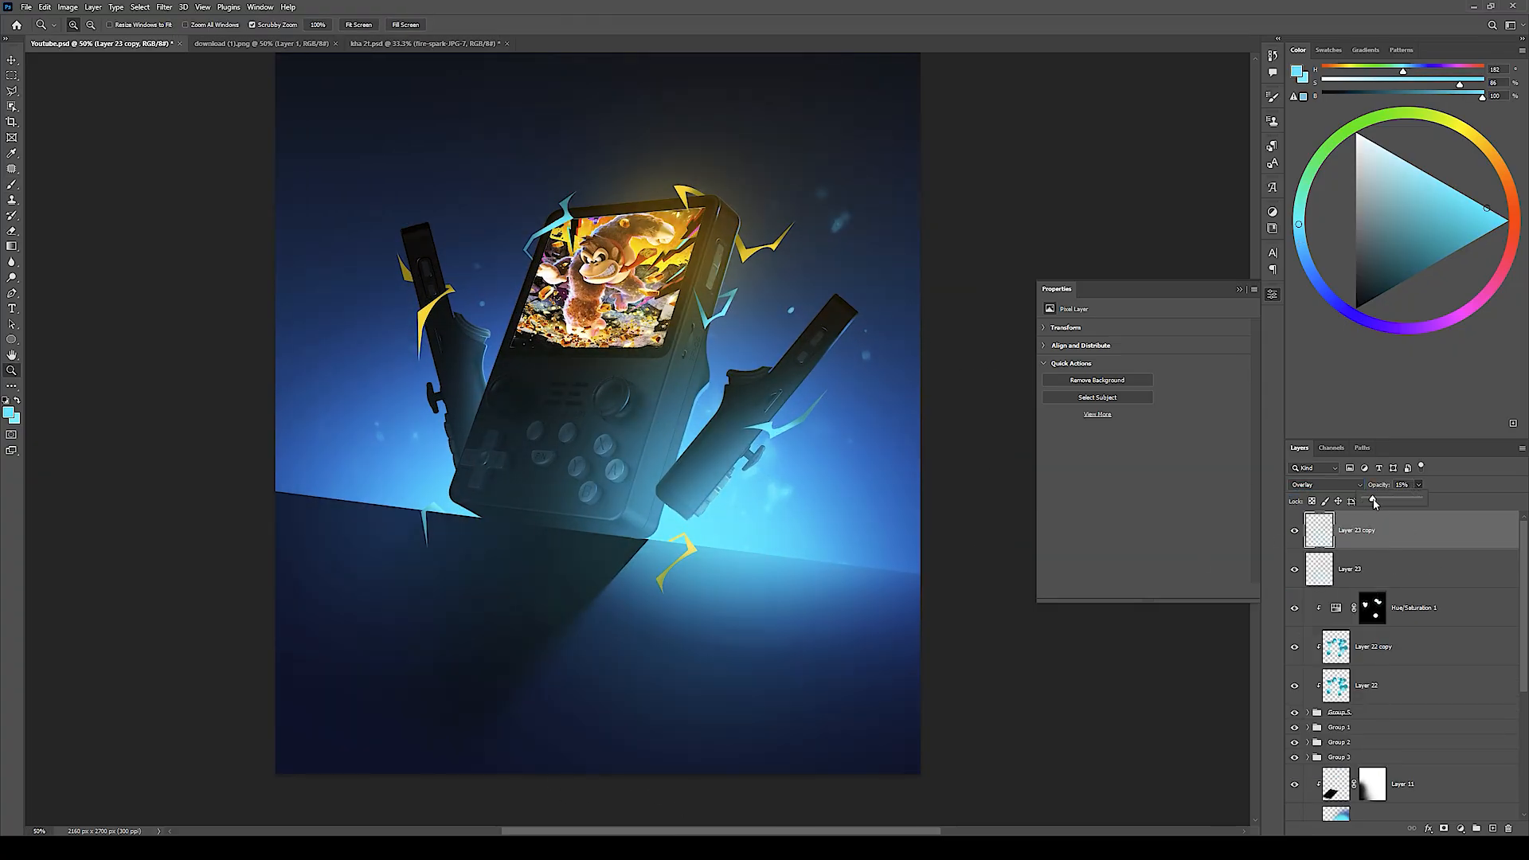
{"action": "left_click", "coordinate": [1294, 530]}
{"action": "key", "text": "Delete"}
Step: Lower the opacity of the cyan glow on Layer 23
{"action": "left_click", "coordinate": [1418, 485]}
{"action": "left_click", "coordinate": [1402, 501]}
{"action": "left_click", "coordinate": [753, 399], "text": "alt"}
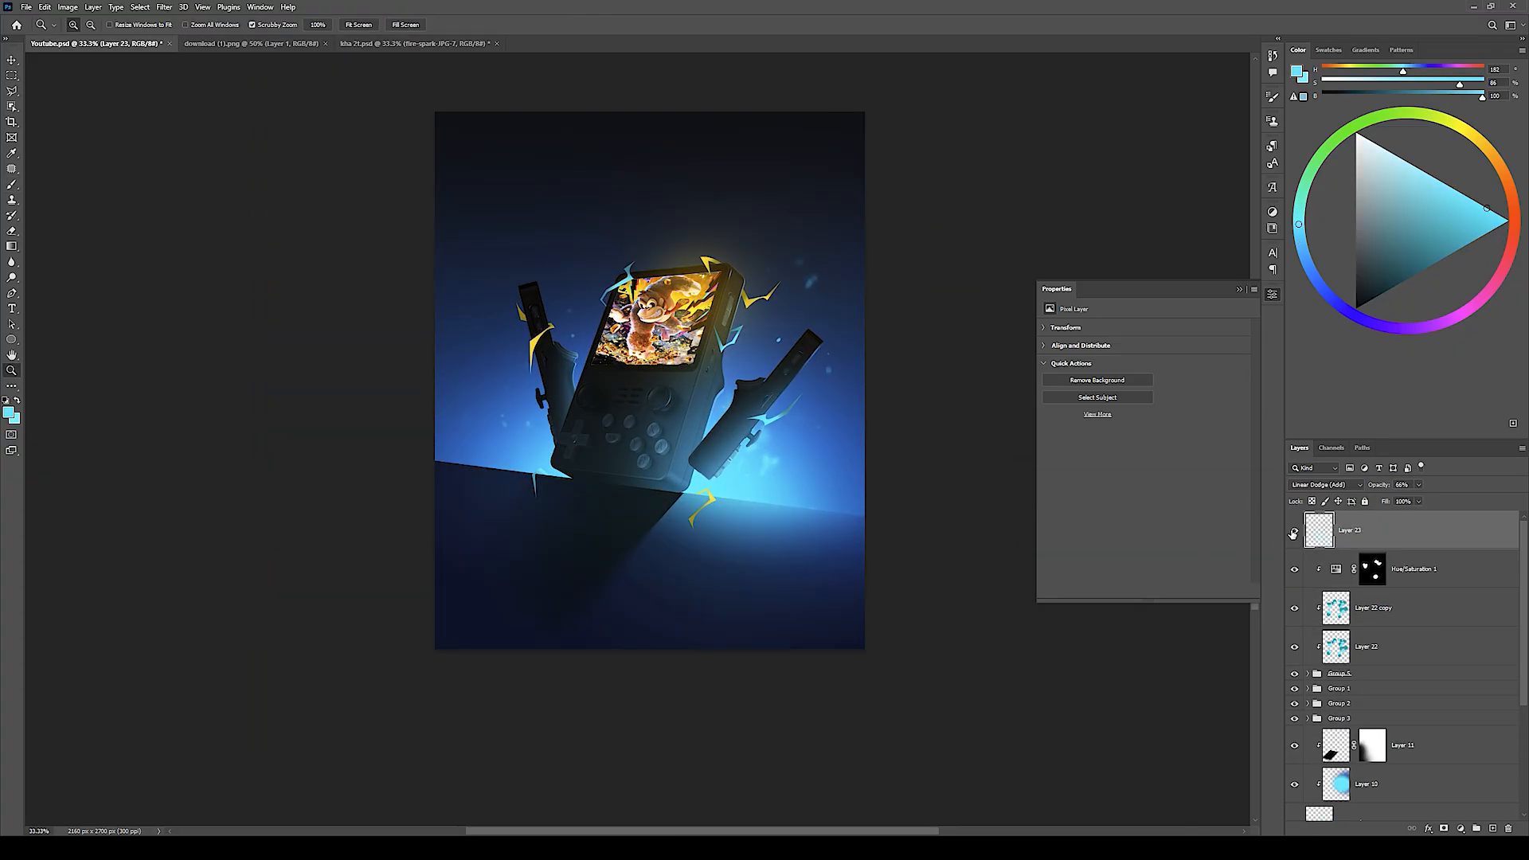
{"action": "left_click", "coordinate": [722, 370]}
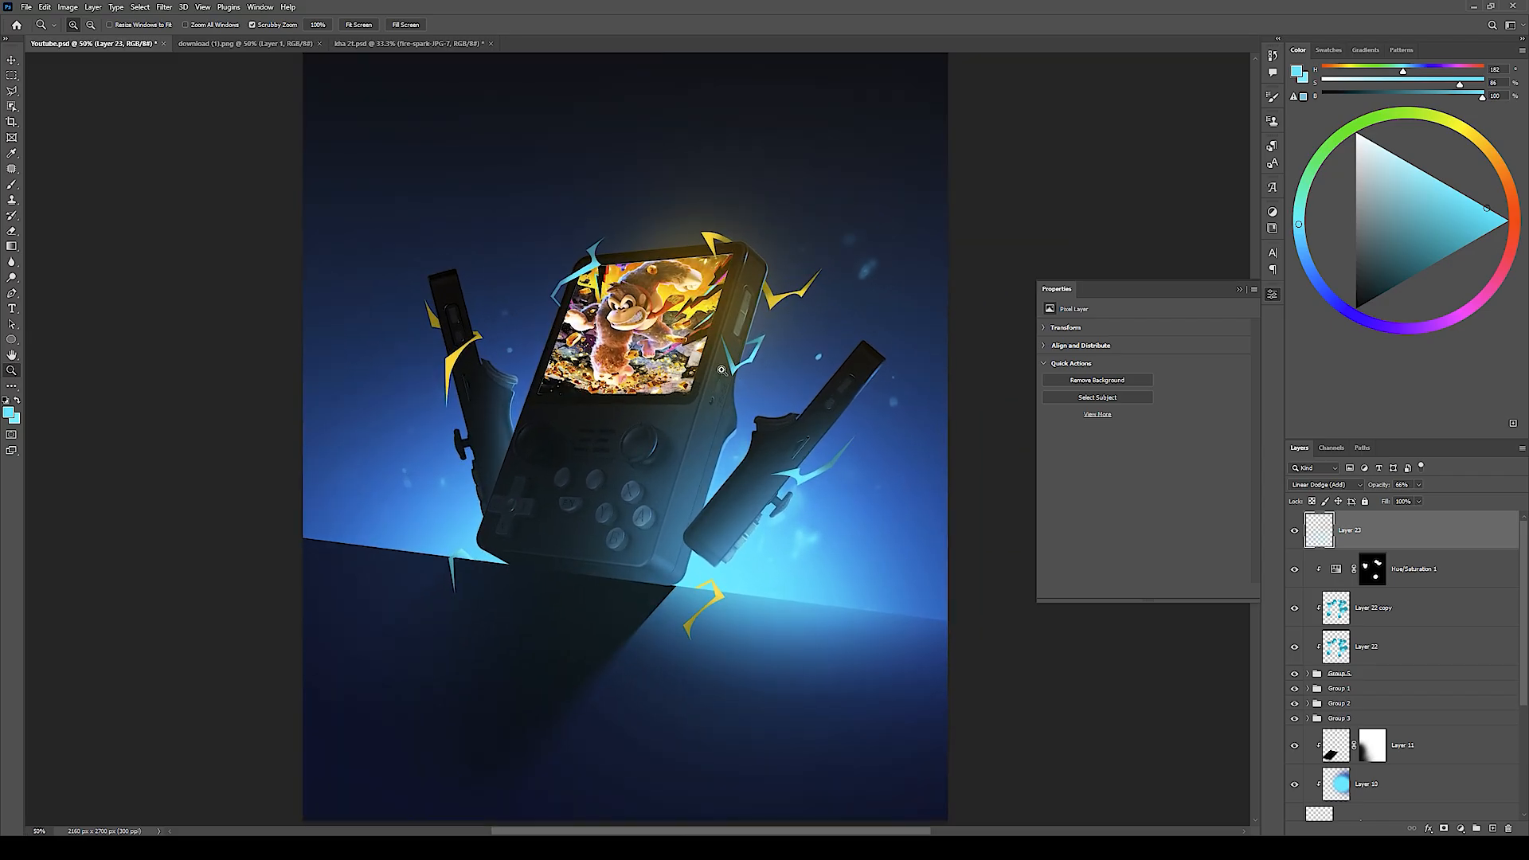
Step: Erase the excess glow on Layer 23 over the shadow beneath the console with an enlarged eraser
{"action": "left_click_drag", "start_coordinate": [721, 359], "coordinate": [818, 443]}
{"action": "mouse_move", "coordinate": [737, 629]}
{"action": "left_mouse_down"}
{"action": "mouse_move", "coordinate": [807, 449]}
{"action": "mouse_move", "coordinate": [700, 557]}
{"action": "mouse_move", "coordinate": [725, 593]}
{"action": "left_mouse_up"}
{"action": "key", "text": "e"}
{"action": "key", "text": "bracketright"}
{"action": "key", "text": "bracketright"}
{"action": "key", "text": "bracketright"}
{"action": "key", "text": "bracketright"}
{"action": "key", "text": "bracketright"}
{"action": "scroll", "coordinate": [641, 648], "scroll_direction": "down", "scroll_amount": 3}
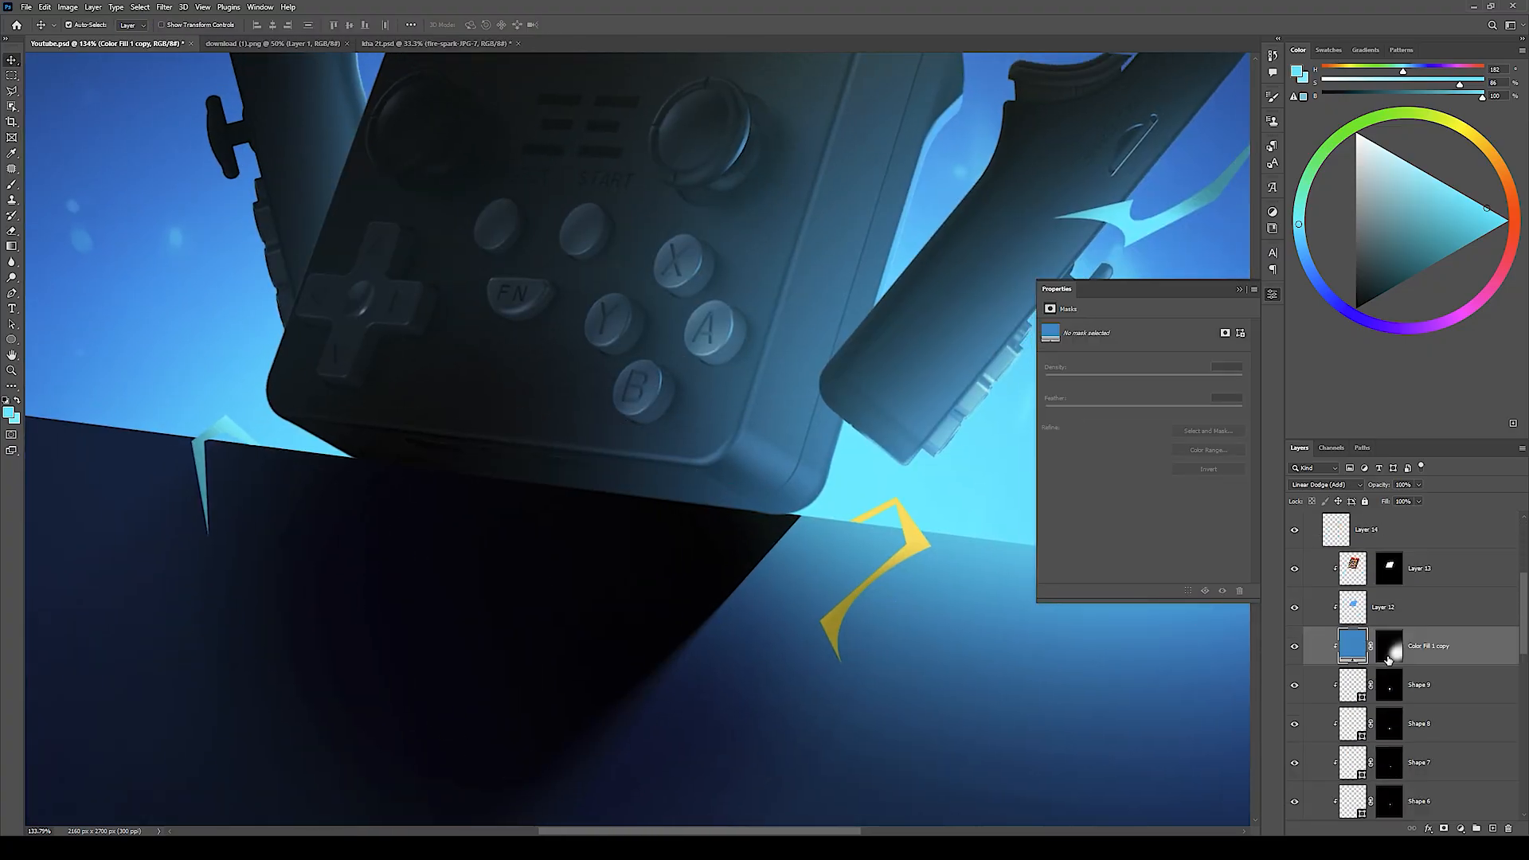
Step: Paint on the Color Fill 1 copy mask with a smaller brush to refine the blue light on the console's lower edge
{"action": "left_click", "coordinate": [1387, 660]}
{"action": "key", "text": "b"}
{"action": "key", "text": "bracketleft"}
{"action": "key", "text": "bracketleft"}
{"action": "key", "text": "bracketleft"}
{"action": "mouse_move", "coordinate": [714, 535]}
{"action": "left_mouse_down"}
{"action": "mouse_move", "coordinate": [649, 567]}
{"action": "mouse_move", "coordinate": [444, 594]}
{"action": "mouse_move", "coordinate": [667, 510]}
{"action": "mouse_move", "coordinate": [632, 512]}
{"action": "mouse_move", "coordinate": [710, 499]}
{"action": "left_mouse_up"}
{"action": "key", "text": "z"}
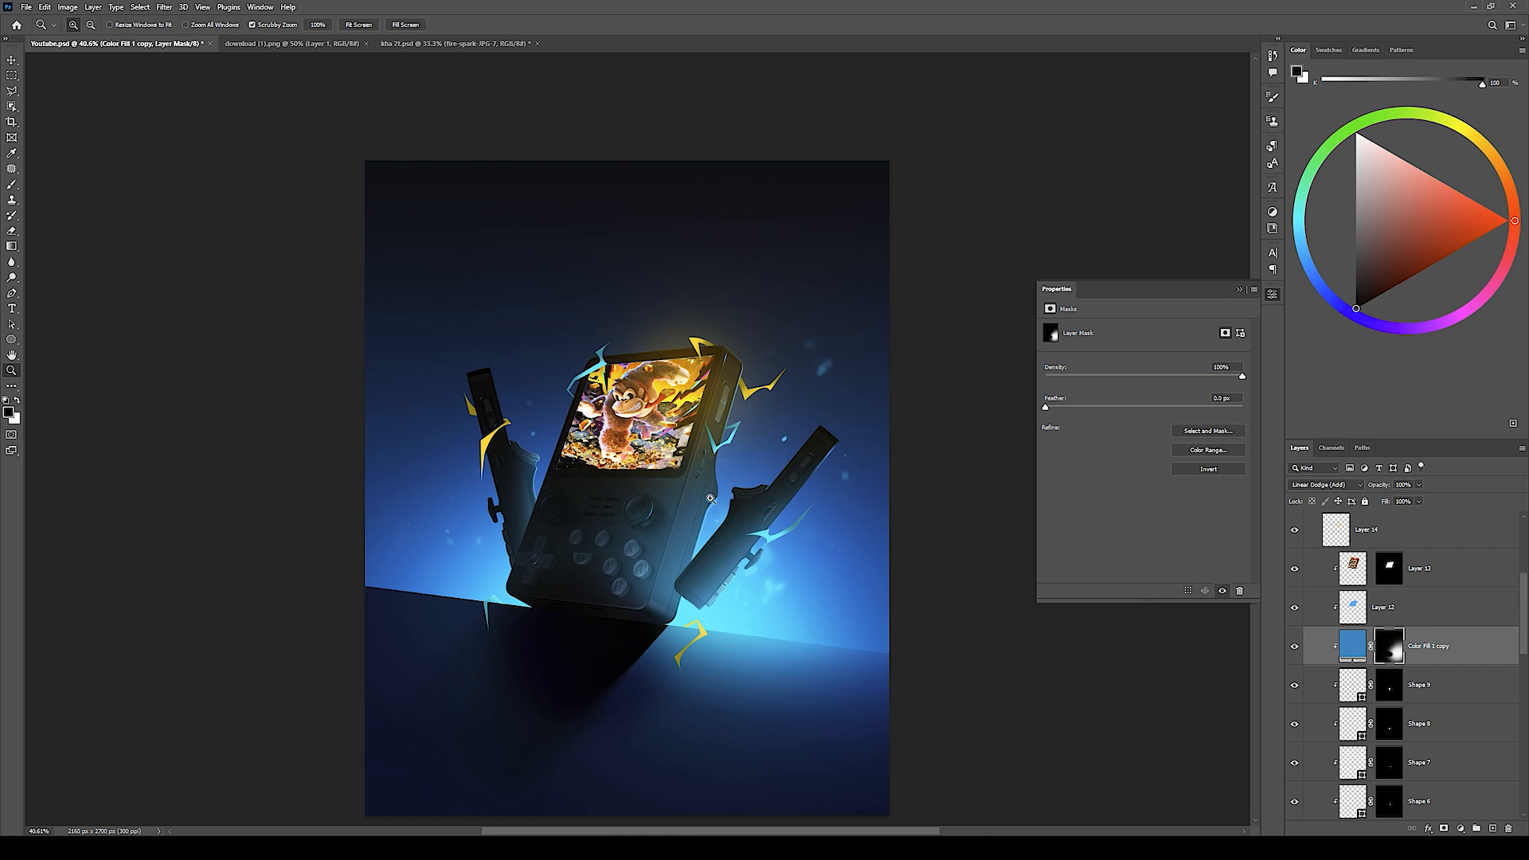
{"action": "left_click", "coordinate": [669, 529]}
{"action": "key", "text": "b"}
{"action": "key", "text": "x"}
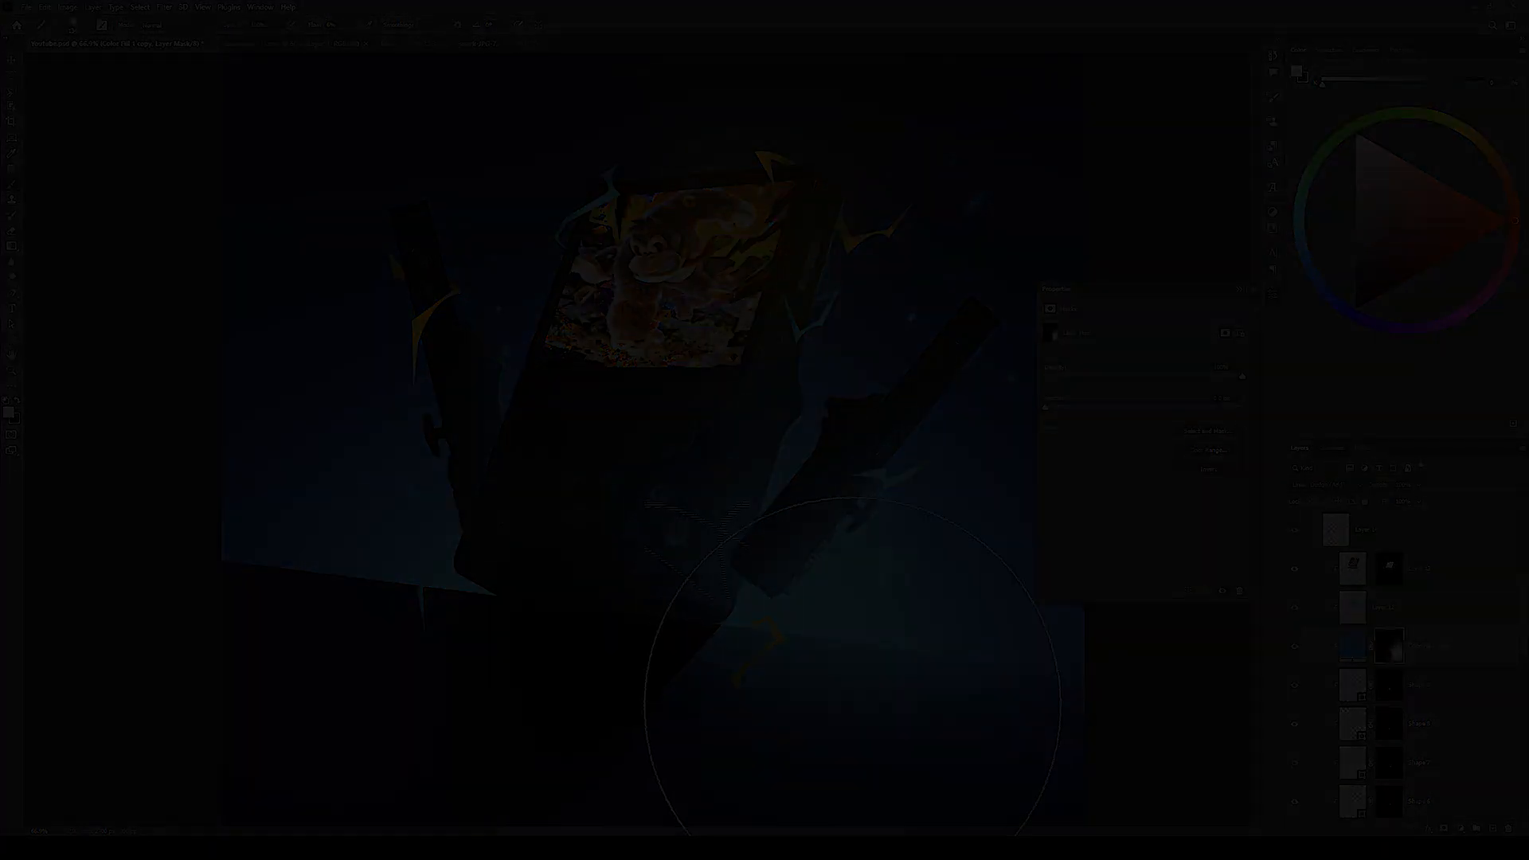